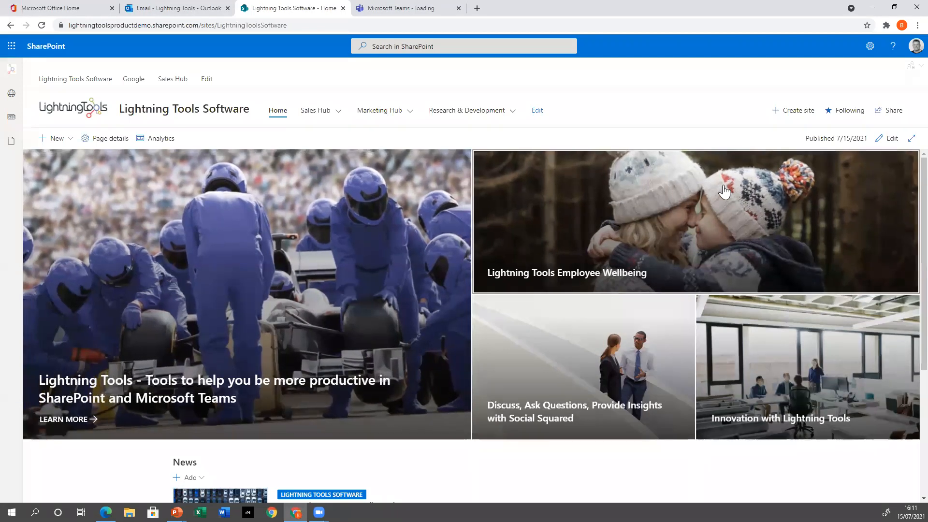
# Step: Create a new page on the Lightning Tools Software site from the Blank template
pyautogui.click(872, 48)
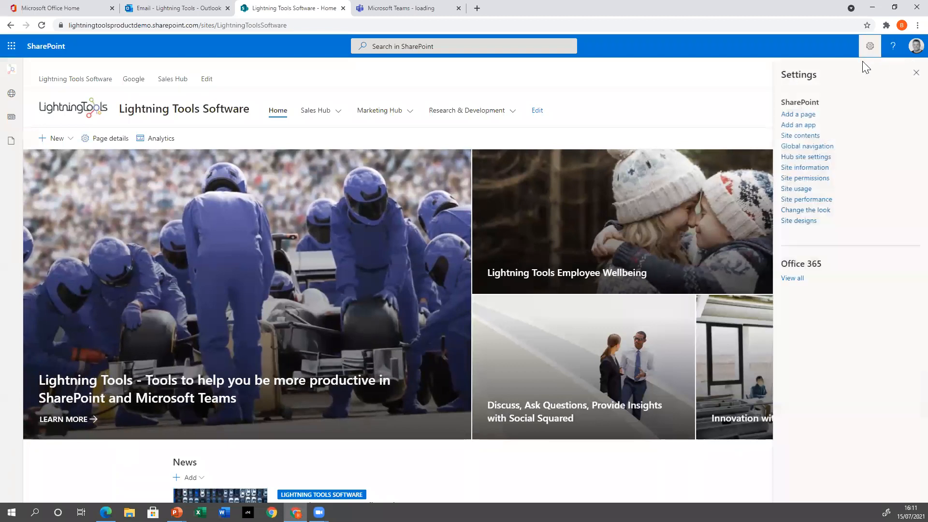
pyautogui.click(803, 115)
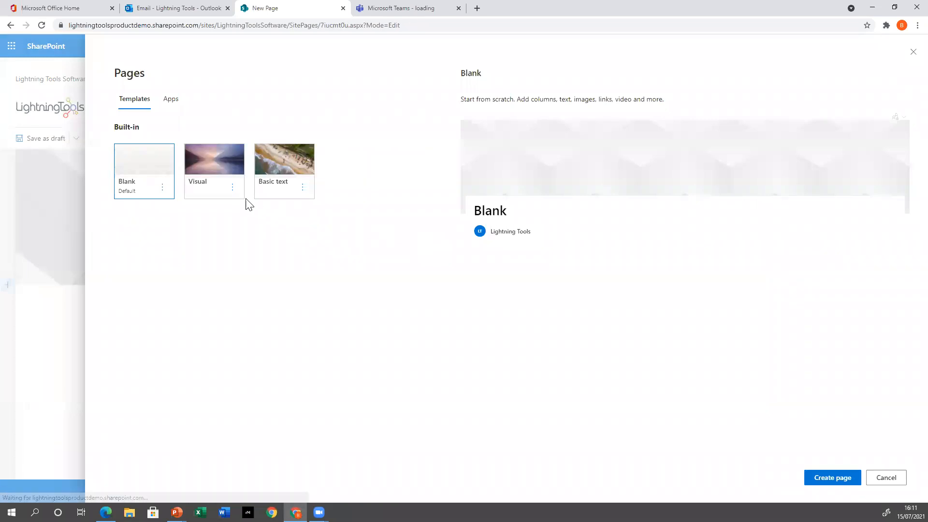
pyautogui.click(178, 109)
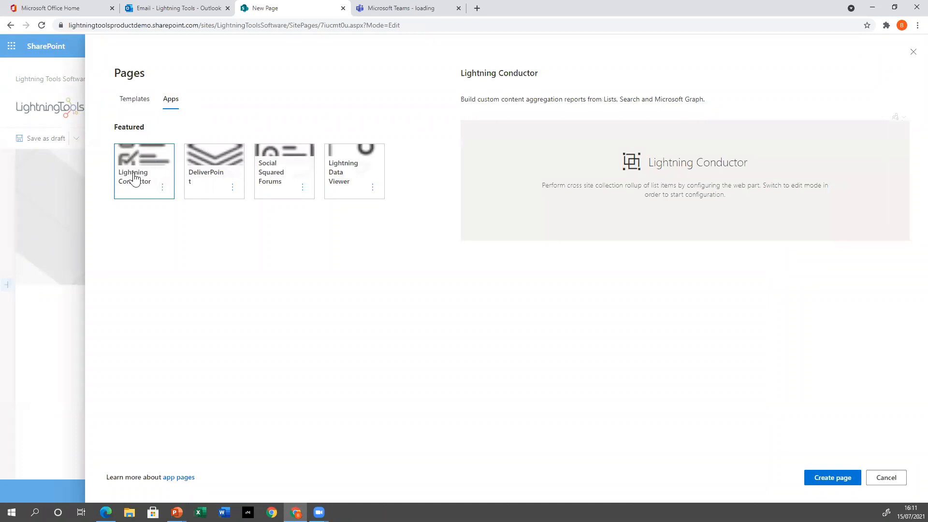
pyautogui.click(133, 100)
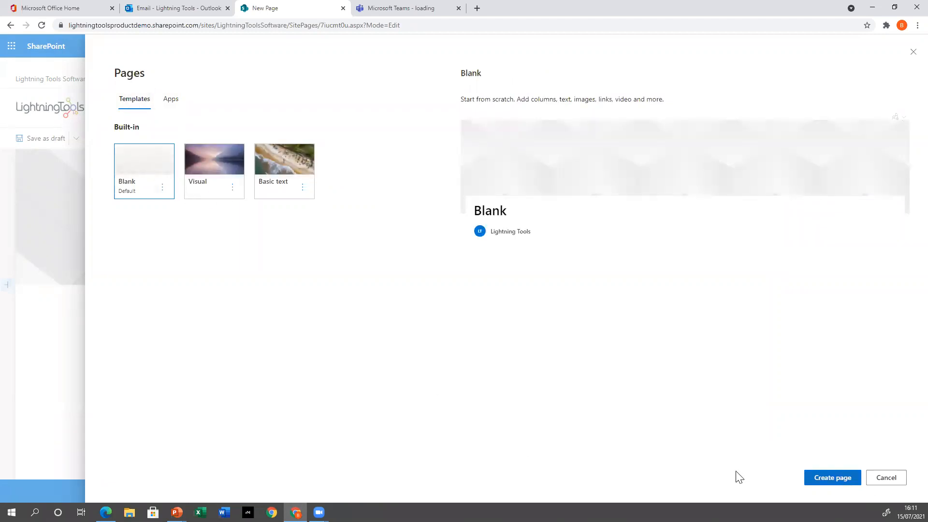
pyautogui.click(831, 476)
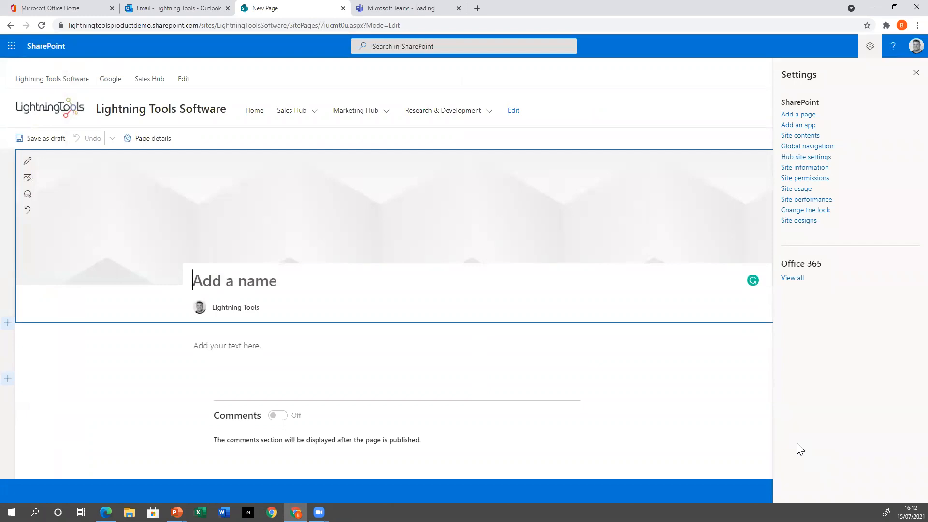
# Step: Name the new page Lightning Conductor Webinar
pyautogui.write('Lightning C')
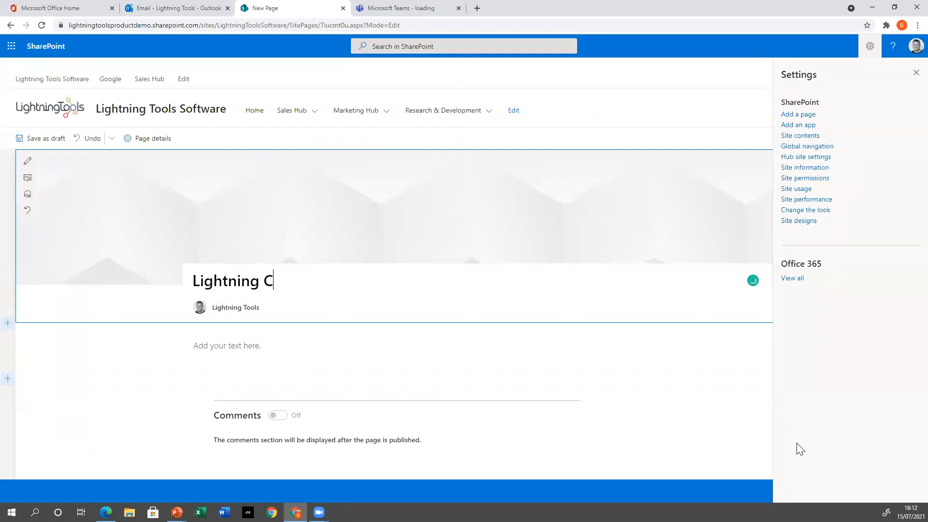
pyautogui.write('ondi')
pyautogui.press('BackSpace')
pyautogui.write('uctor Webinar')
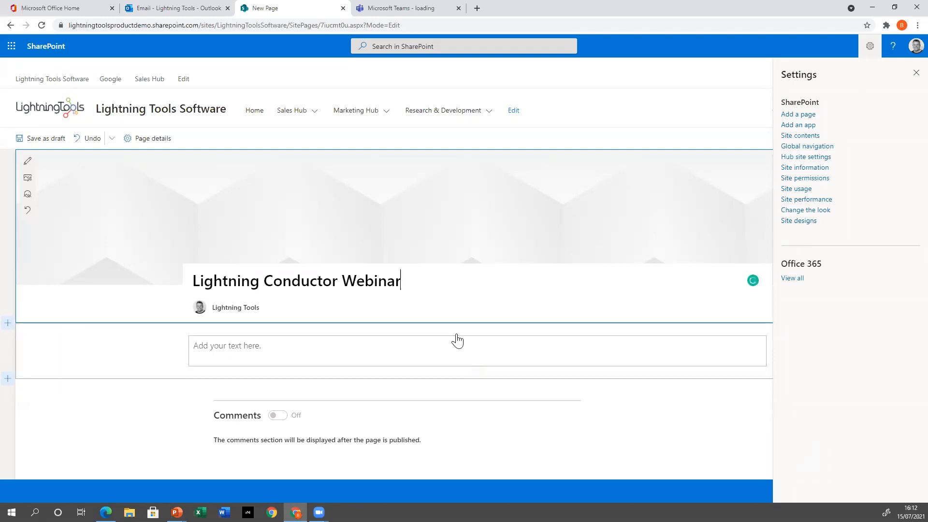
# Step: Add the Lightning Conductor web part to the page's first section and close the site settings
pyautogui.click(477, 330)
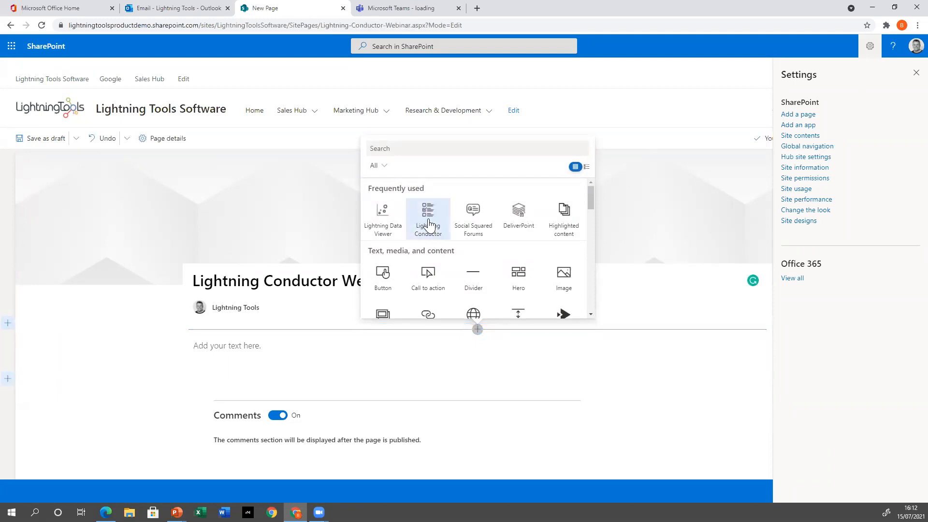
pyautogui.click(428, 219)
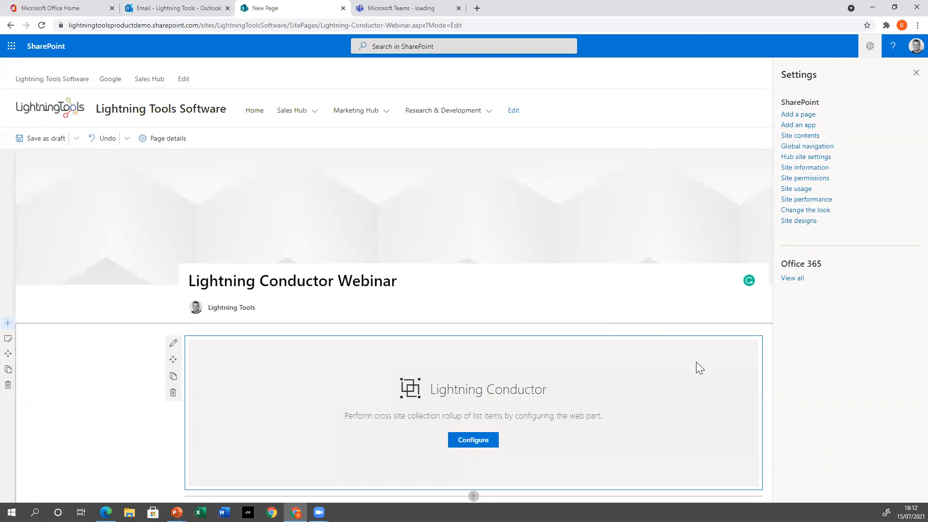
pyautogui.click(915, 74)
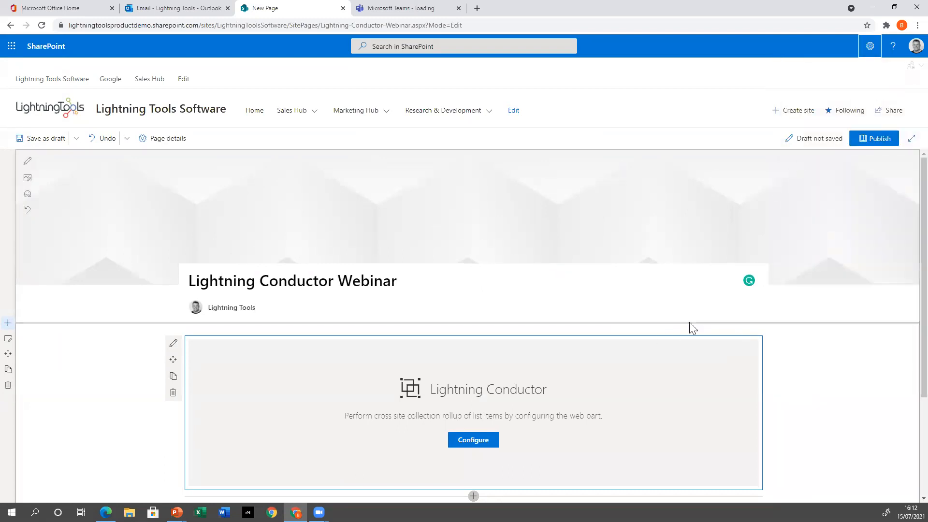
# Step: Open the Lightning Conductor web part's quick configuration and select Documents as the data, refined to All Documents
pyautogui.scroll(-2, 681, 358)
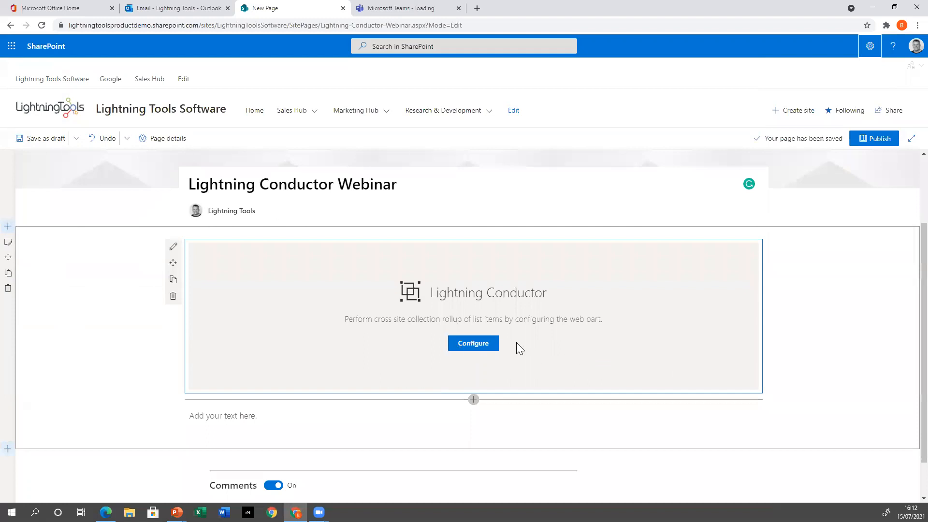
pyautogui.click(490, 346)
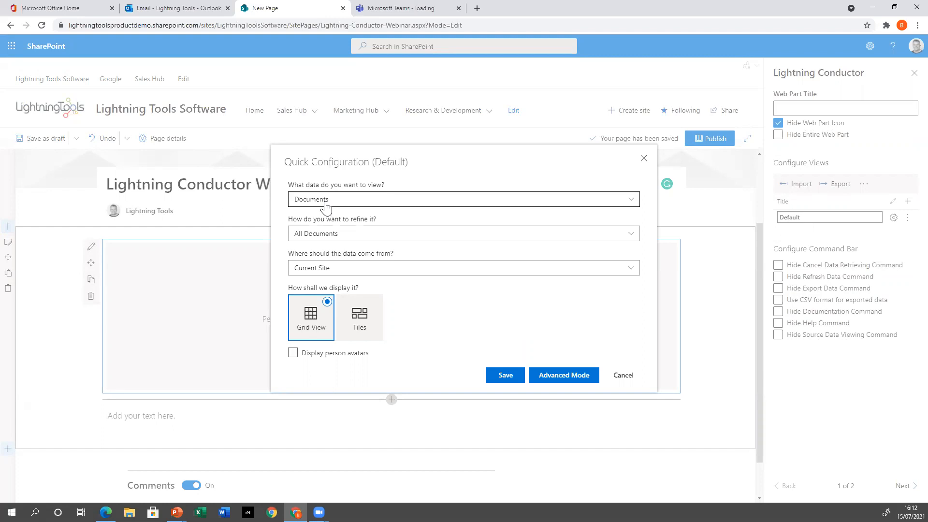
pyautogui.click(377, 205)
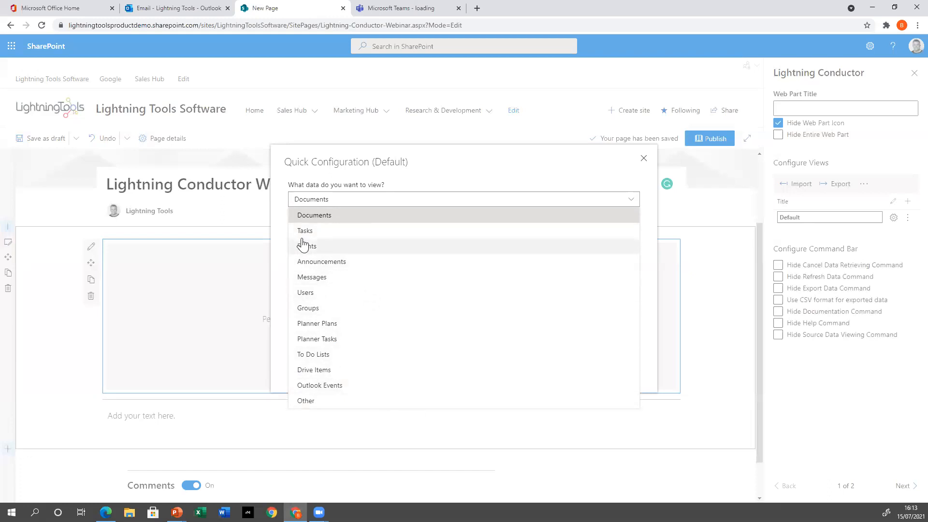
pyautogui.click(322, 216)
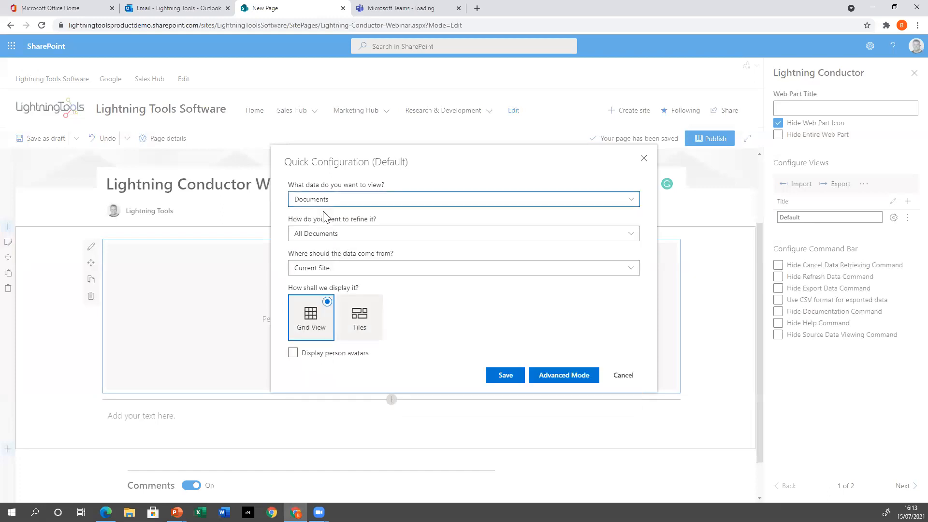
pyautogui.click(368, 239)
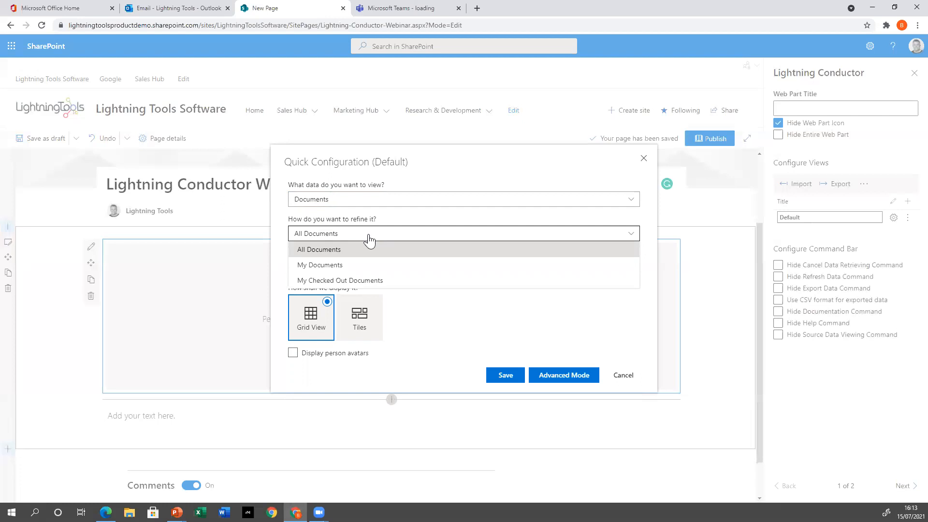
pyautogui.click(394, 255)
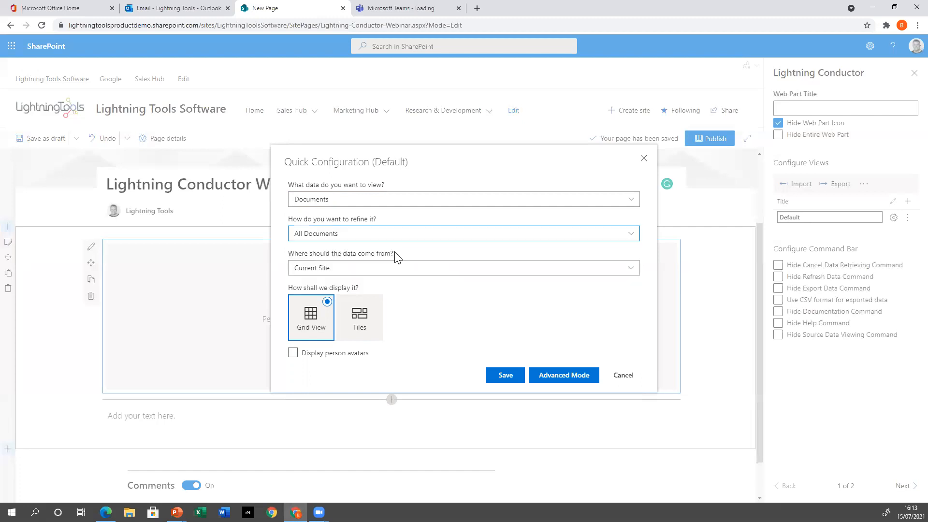
# Step: Try the My Documents refinement and return it to All Documents
pyautogui.click(358, 269)
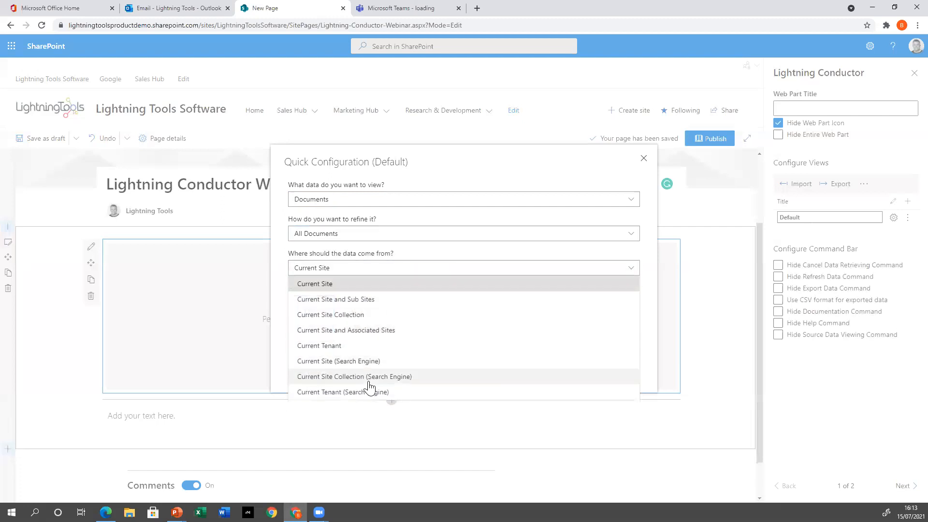
pyautogui.click(368, 236)
pyautogui.click(356, 269)
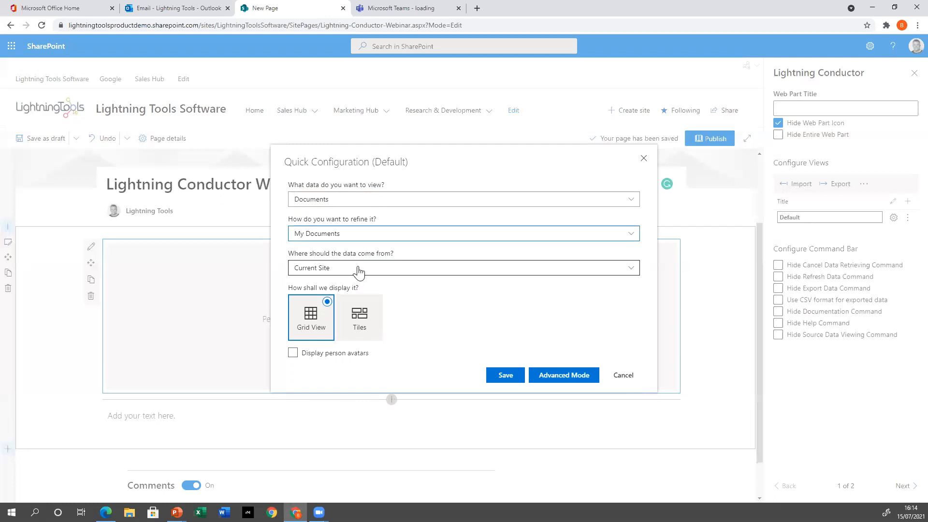
pyautogui.click(352, 237)
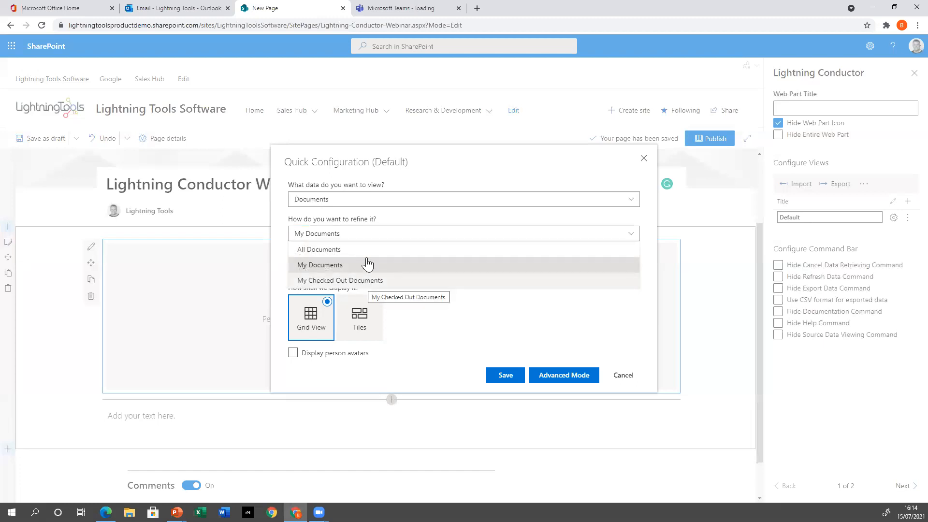
pyautogui.click(344, 250)
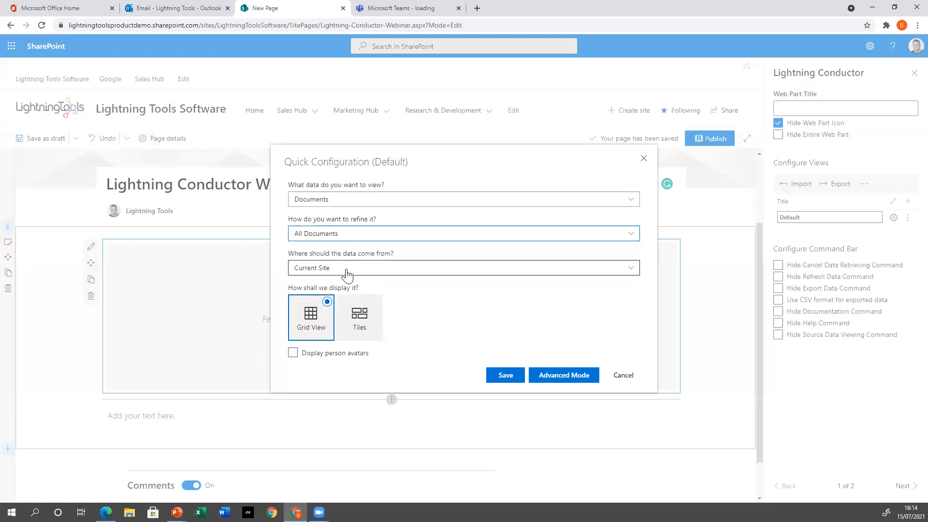
# Step: Source the data from Current Site and Associated Sites, enable person avatars, and save the configuration
pyautogui.click(347, 275)
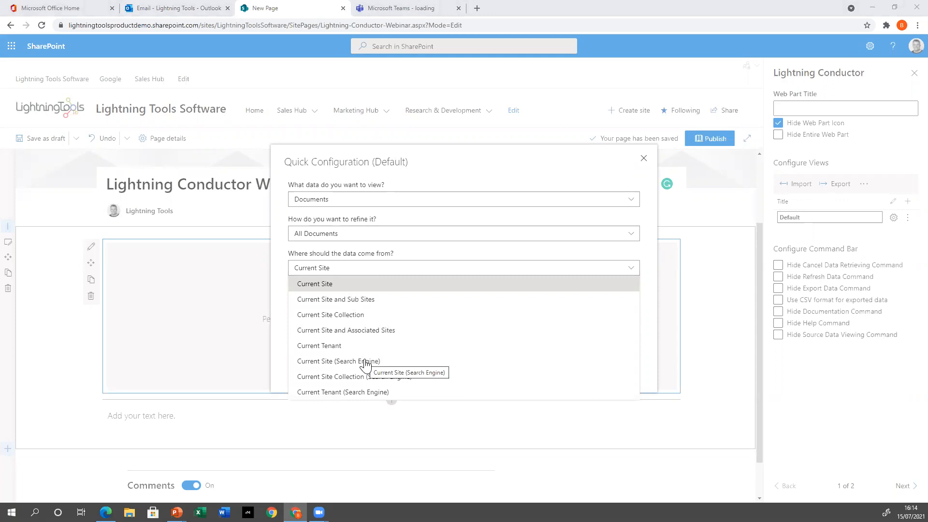
pyautogui.click(362, 332)
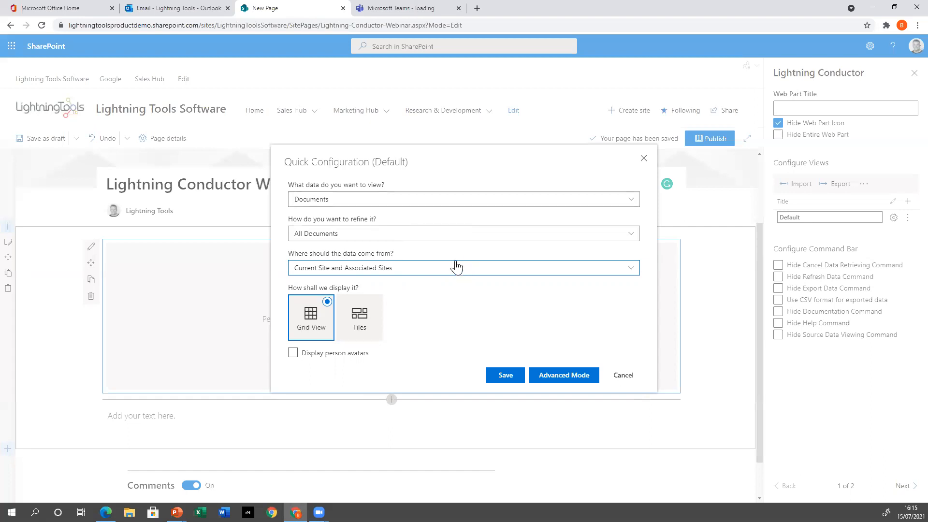
pyautogui.click(292, 353)
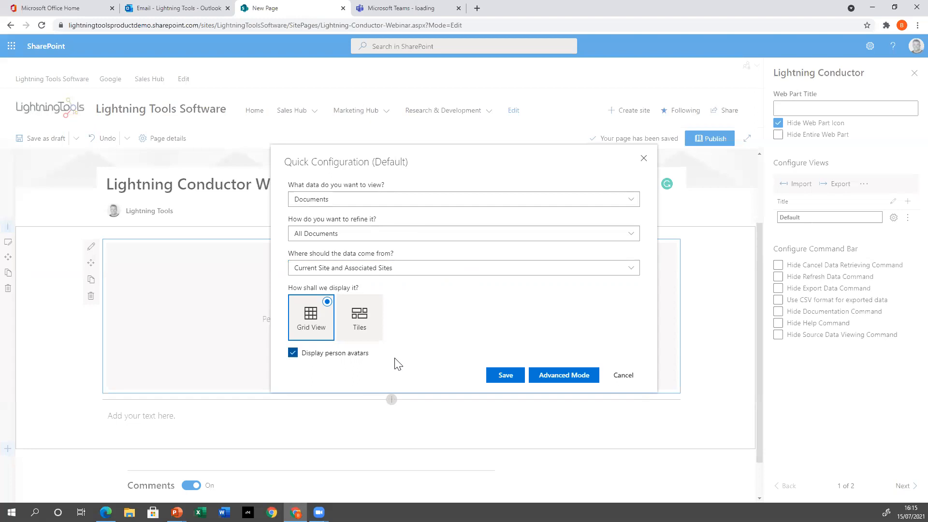
pyautogui.click(507, 377)
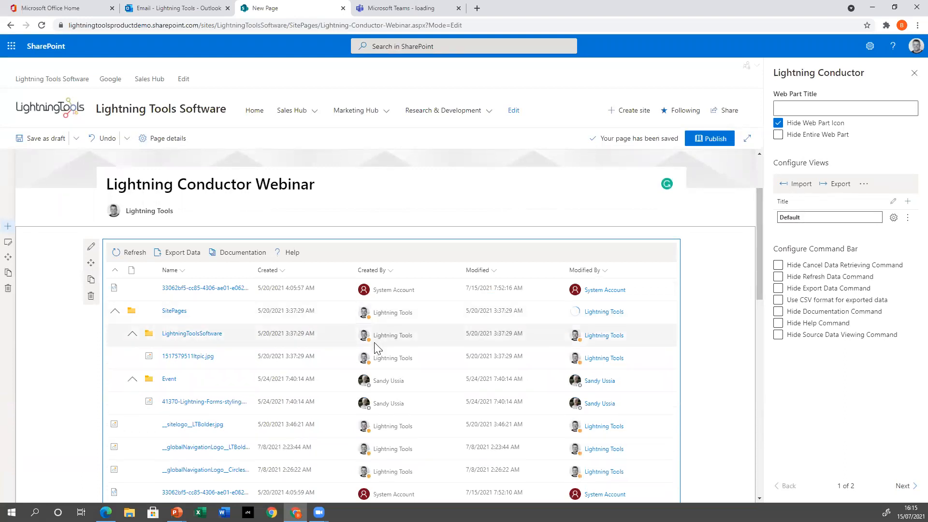
# Step: Look through the aggregated documents in the grid and collapse the SitePages folder
pyautogui.scroll(-3, 352, 289)
pyautogui.scroll(-7, 300, 375)
pyautogui.scroll(-3, 299, 375)
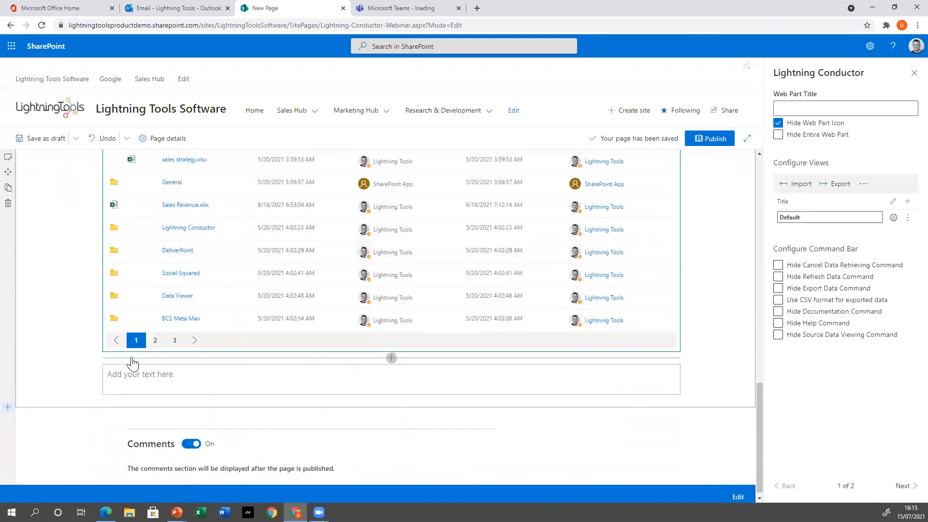
pyautogui.scroll(7, 408, 327)
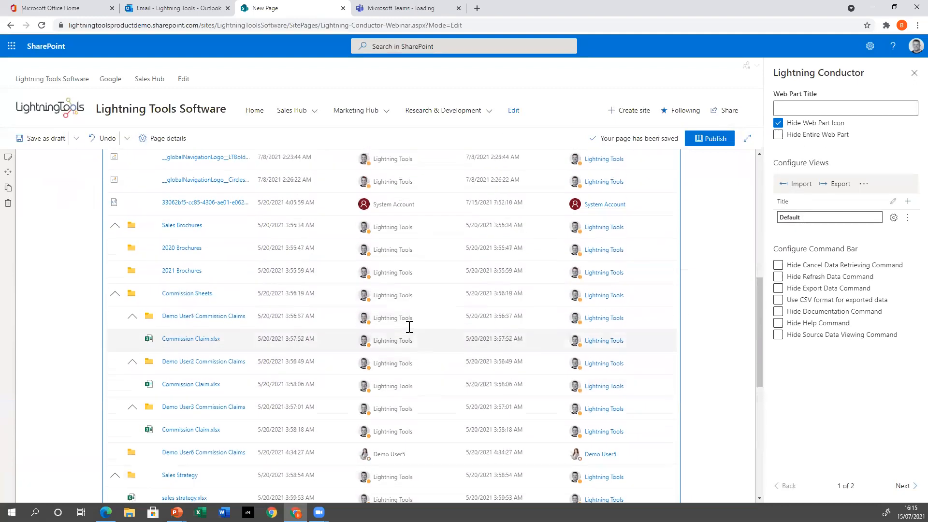
pyautogui.scroll(7, 408, 326)
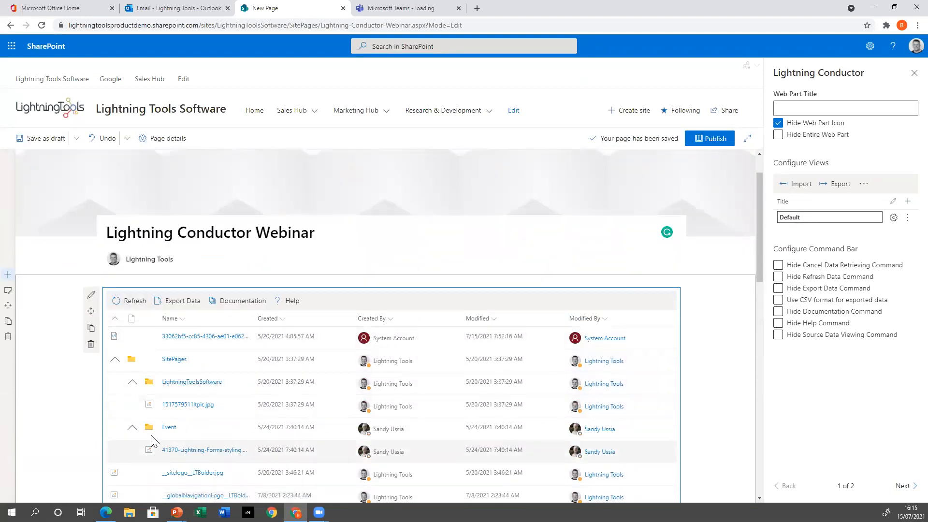
pyautogui.click(115, 361)
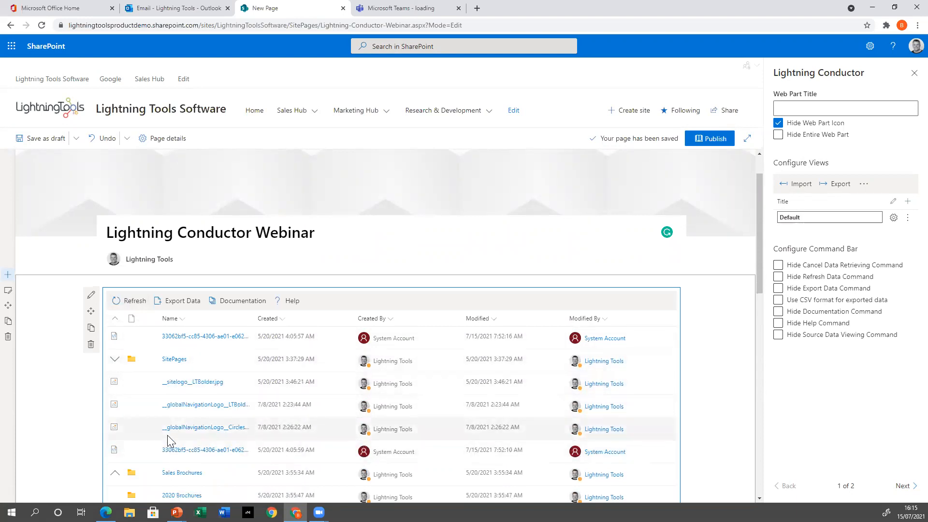
# Step: Show the Parent Web Title column in the document grid, using the Created By column's settings
pyautogui.scroll(-1, 217, 394)
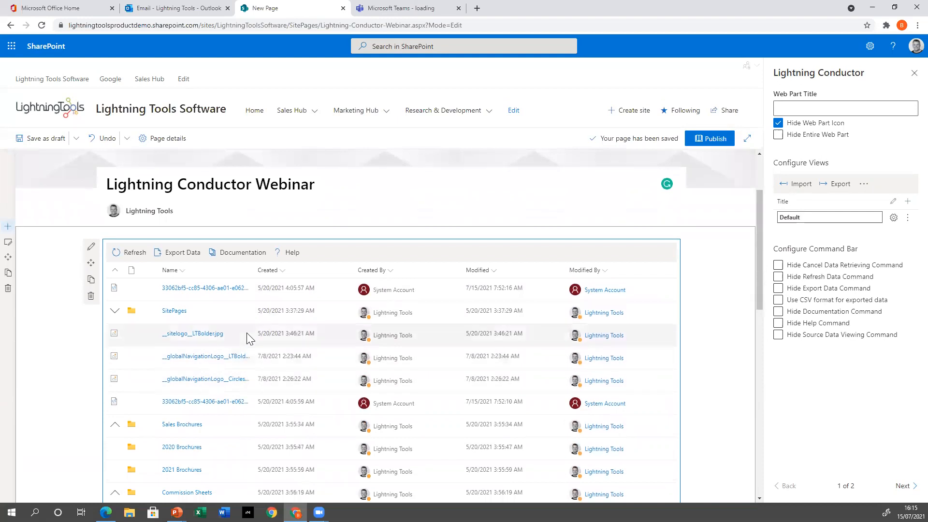
pyautogui.scroll(-1, 252, 334)
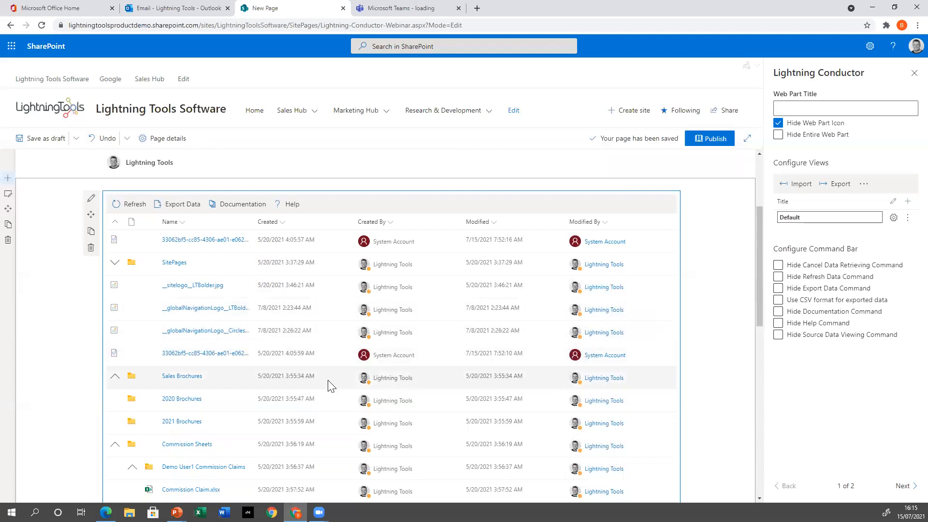
pyautogui.click(390, 222)
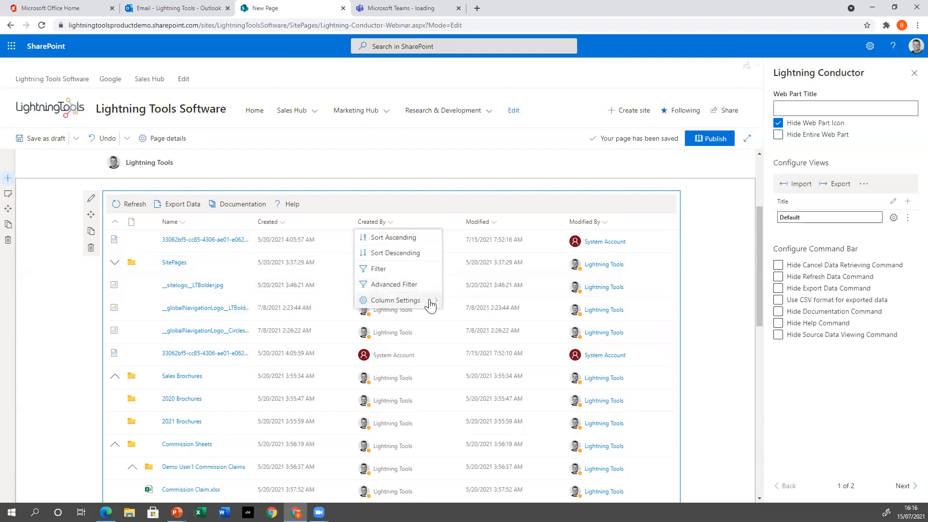
pyautogui.moveTo(428, 304)
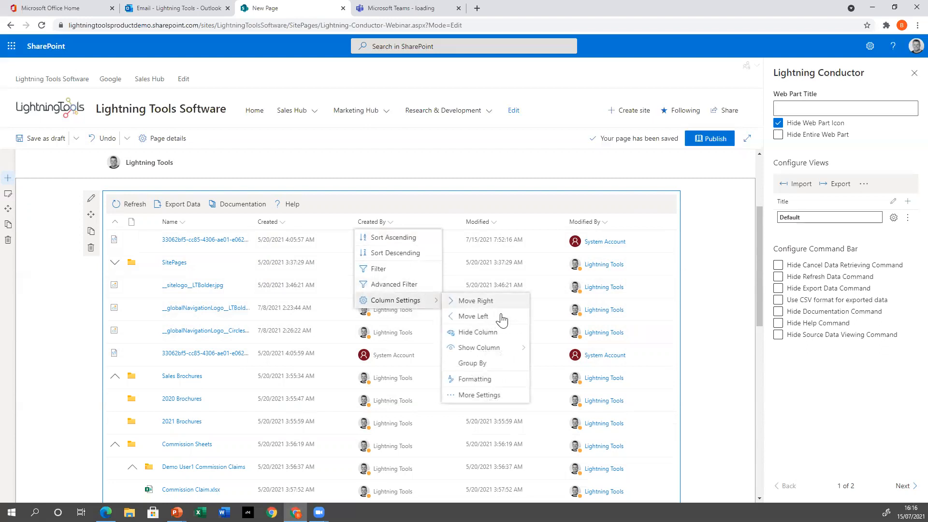
pyautogui.moveTo(510, 351)
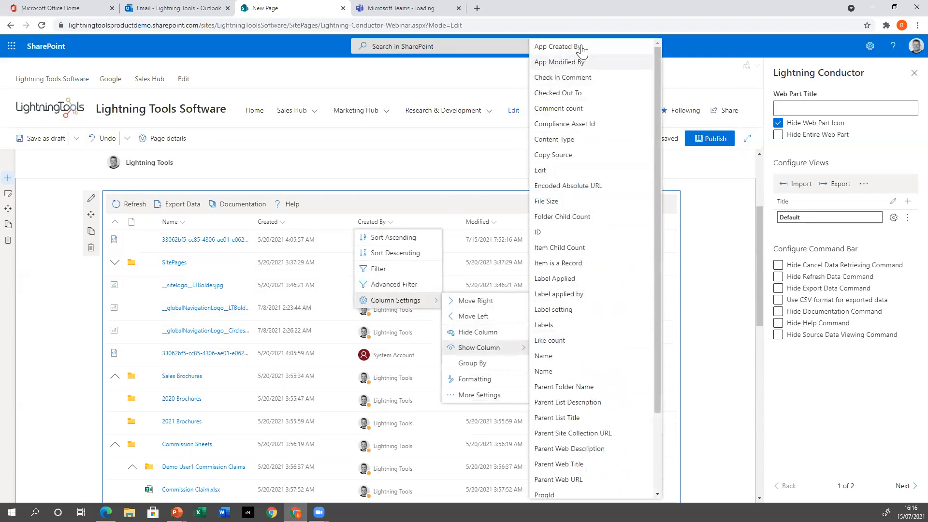
pyautogui.scroll(-2, 576, 250)
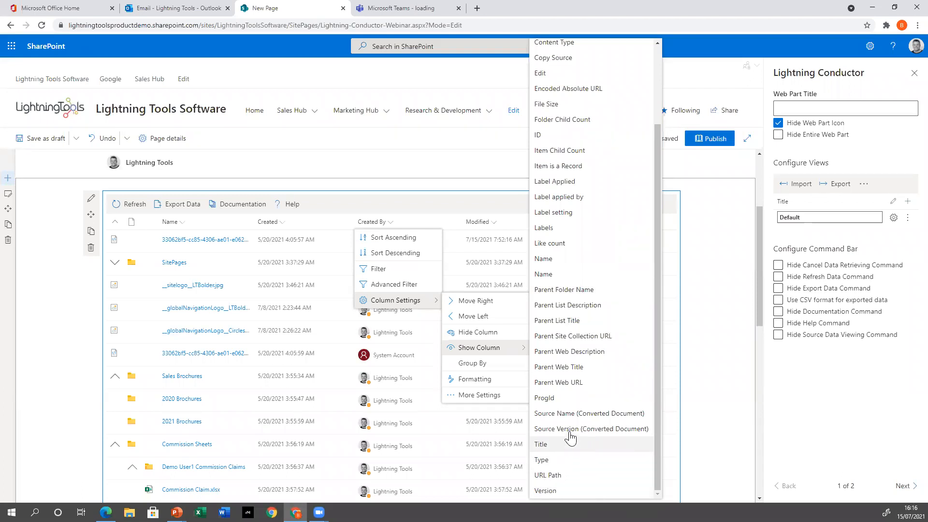
pyautogui.click(593, 367)
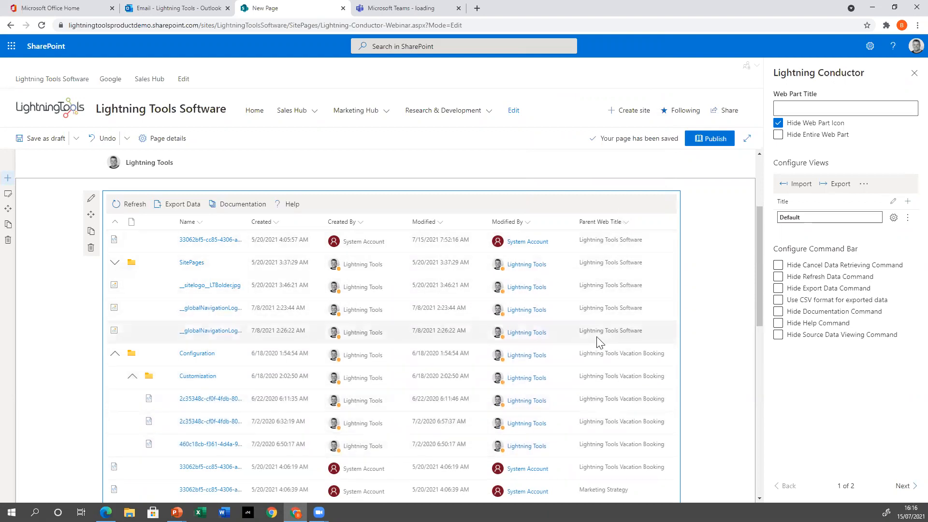
# Step: Group the documents in the grid by the Parent Web Title column
pyautogui.click(626, 223)
pyautogui.moveTo(620, 300)
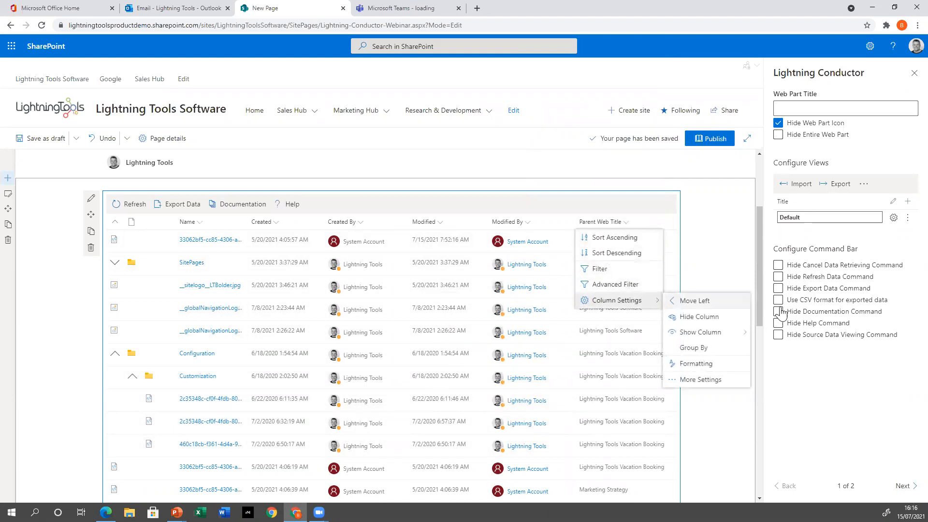
pyautogui.click(694, 348)
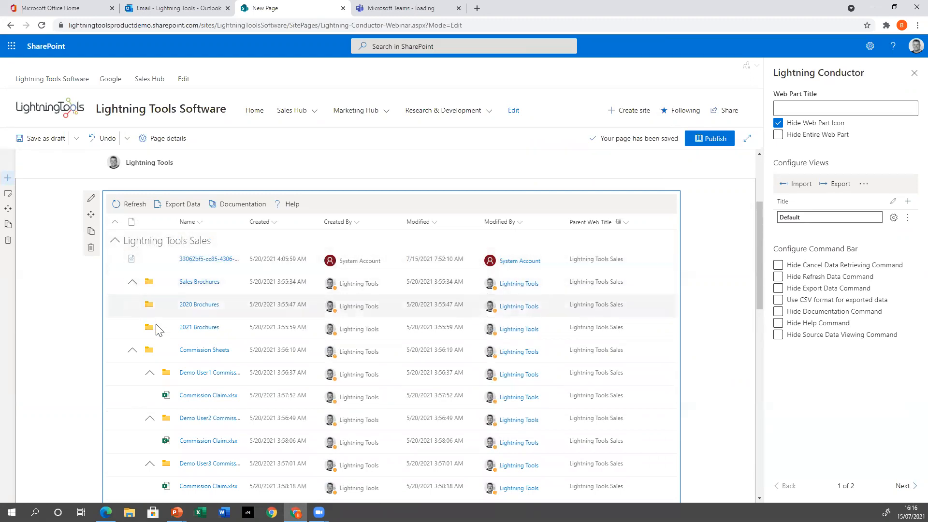
# Step: Look through the grouped documents on pages 2 and 3 of the grid
pyautogui.scroll(-10, 250, 362)
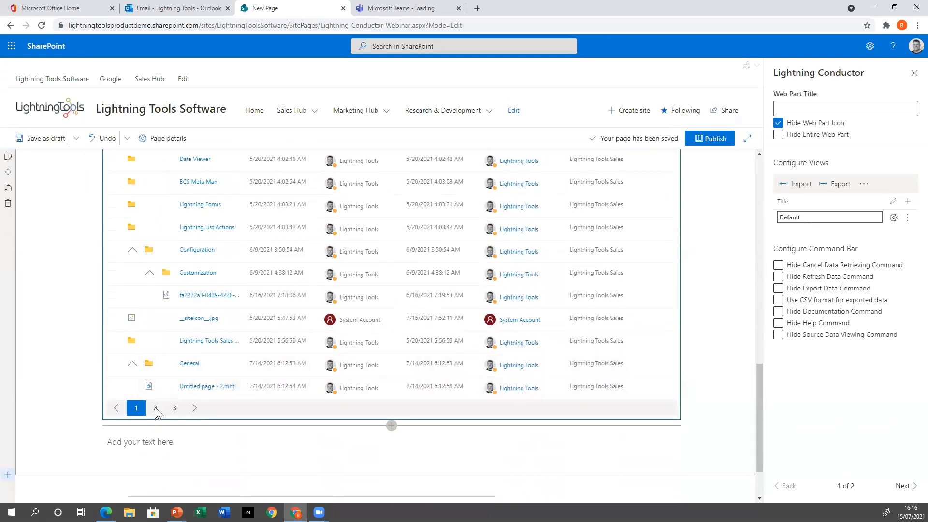
pyautogui.click(155, 408)
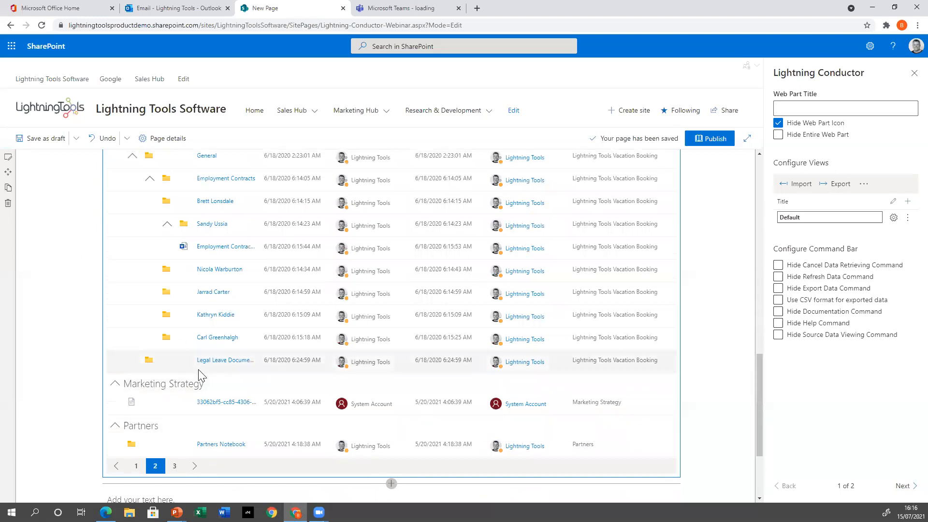
pyautogui.click(174, 466)
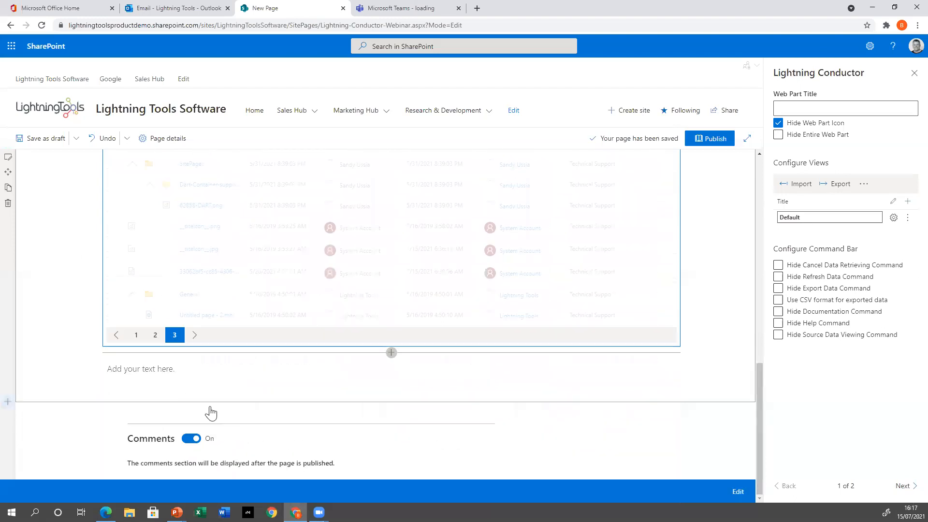
pyautogui.scroll(10, 221, 261)
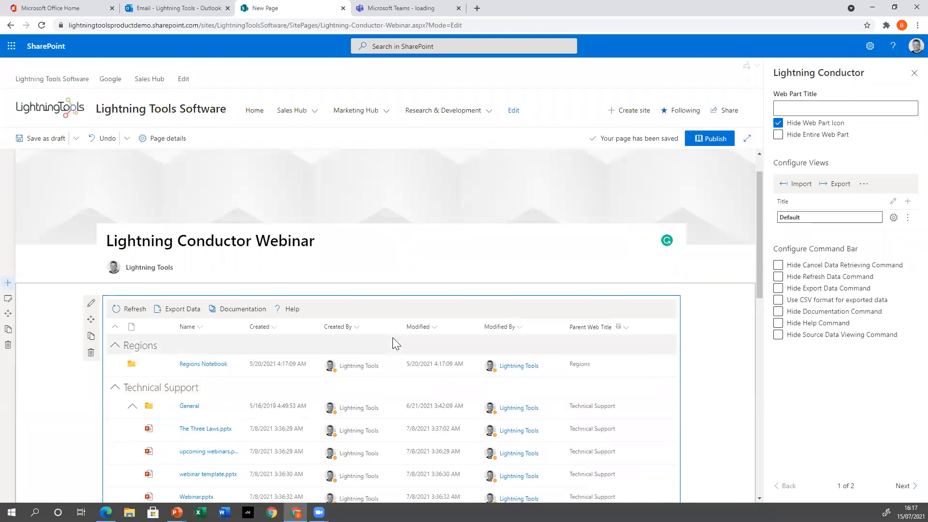
# Step: Set the Modified column's display format to Short Date and save its settings
pyautogui.scroll(-1, 401, 342)
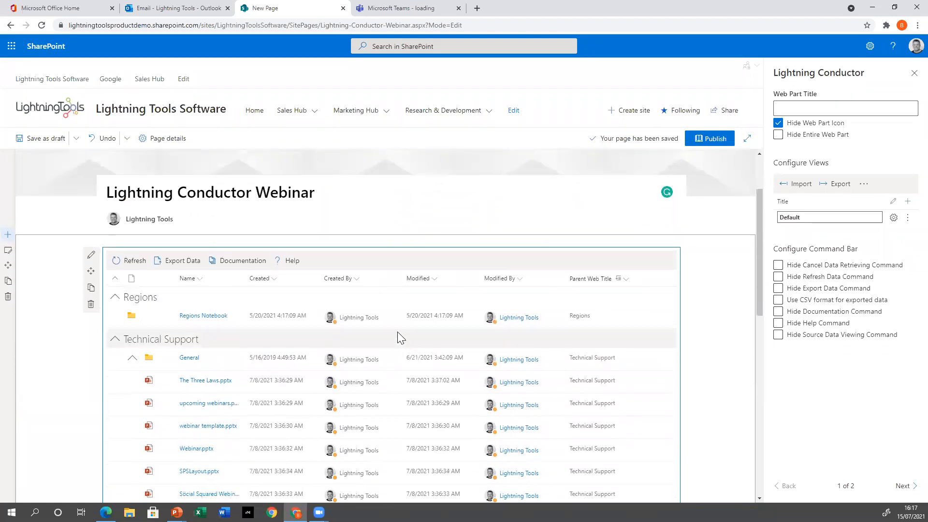
pyautogui.scroll(-2, 398, 332)
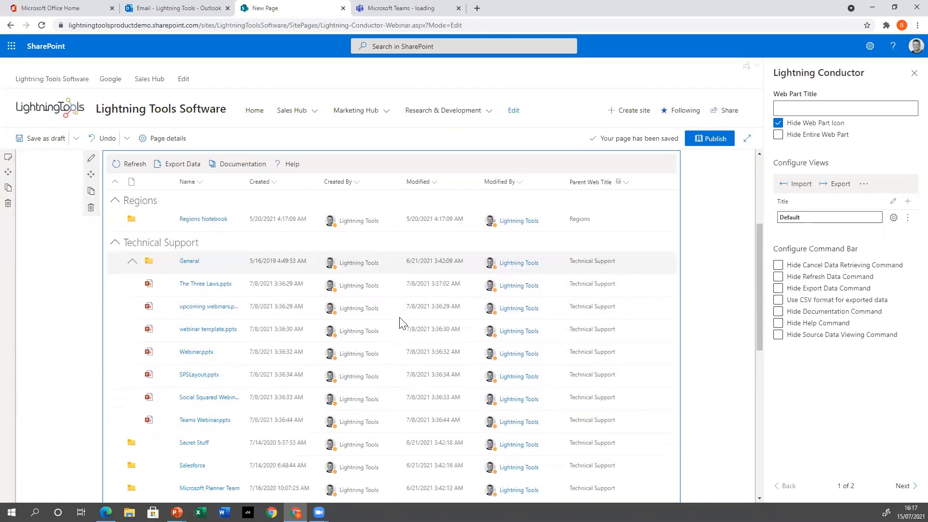
pyautogui.click(434, 185)
pyautogui.moveTo(448, 261)
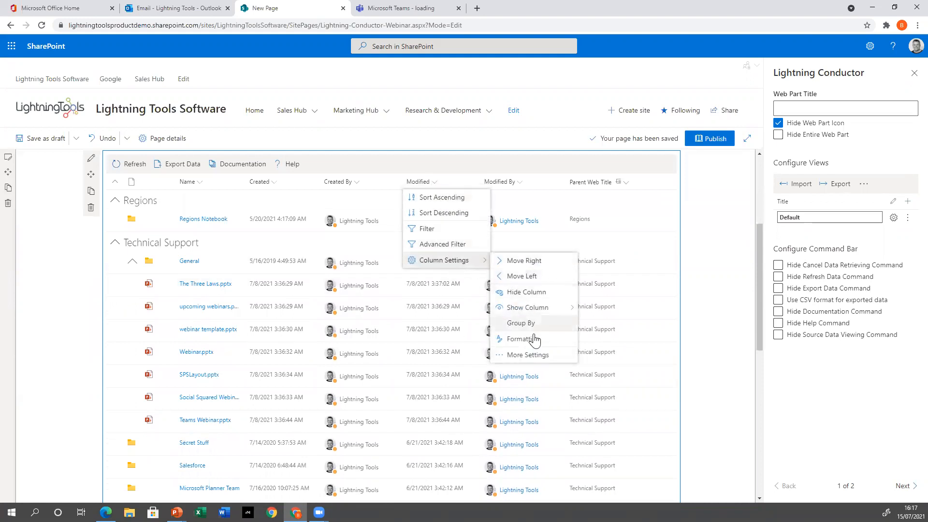
pyautogui.click(538, 357)
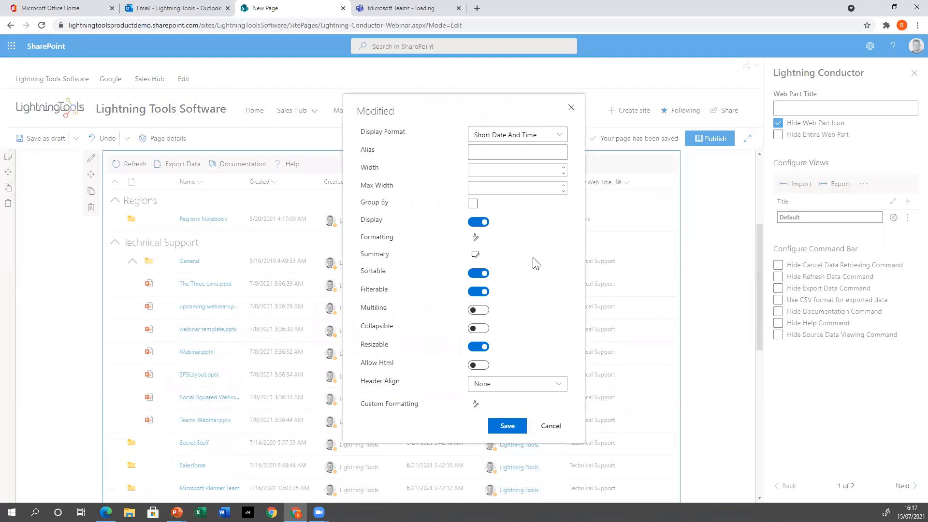
pyautogui.click(553, 137)
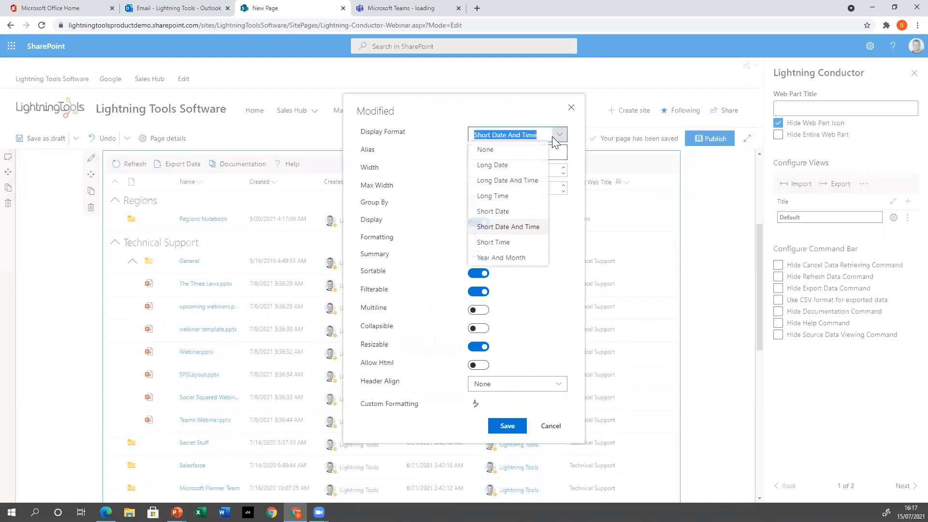
pyautogui.click(502, 211)
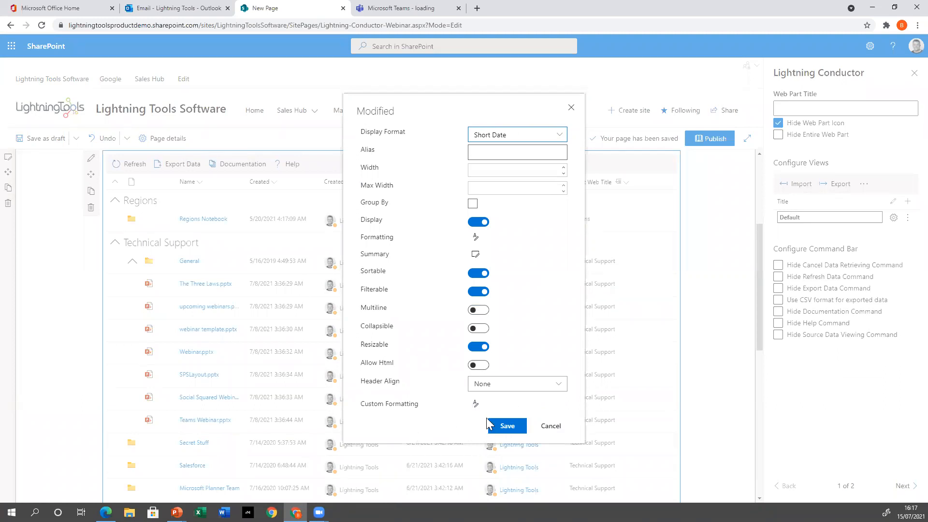
pyautogui.click(509, 431)
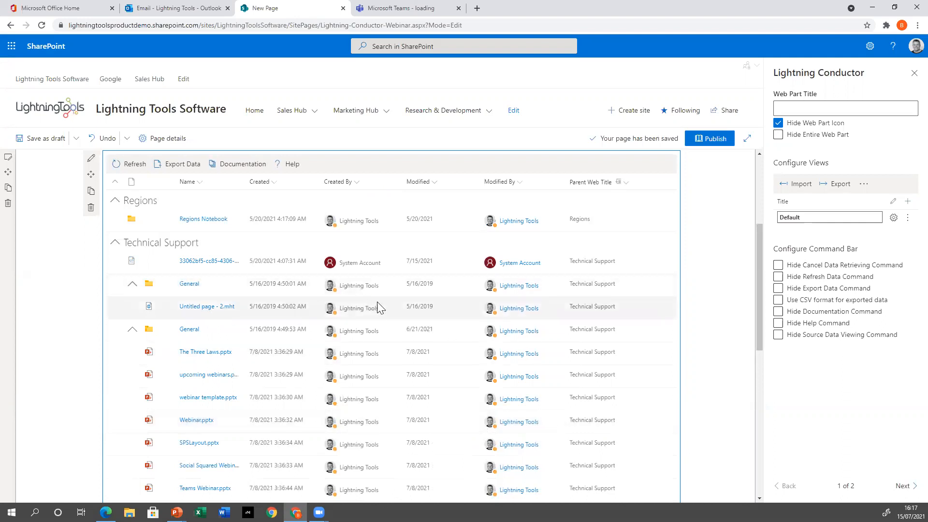
# Step: Rename the Default view as Documents and add a second view named Tasks
pyautogui.click(802, 217)
pyautogui.doubleClick(798, 217)
pyautogui.write('Documen')
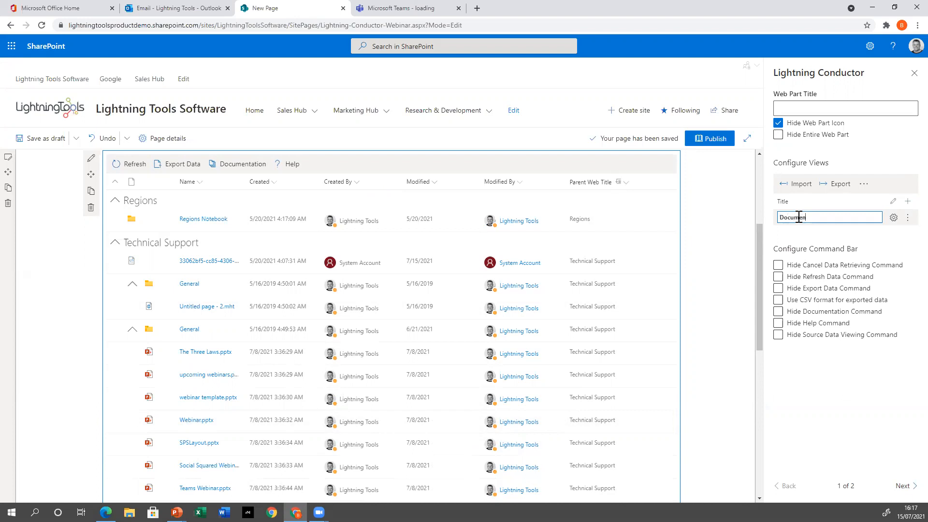
pyautogui.click(871, 411)
pyautogui.click(907, 202)
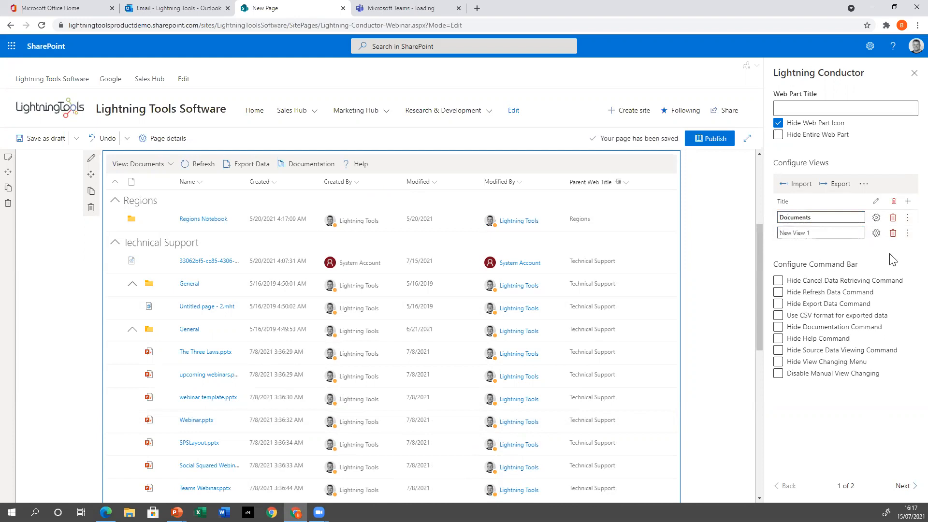
pyautogui.tripleClick(840, 232)
pyautogui.write('Tasks')
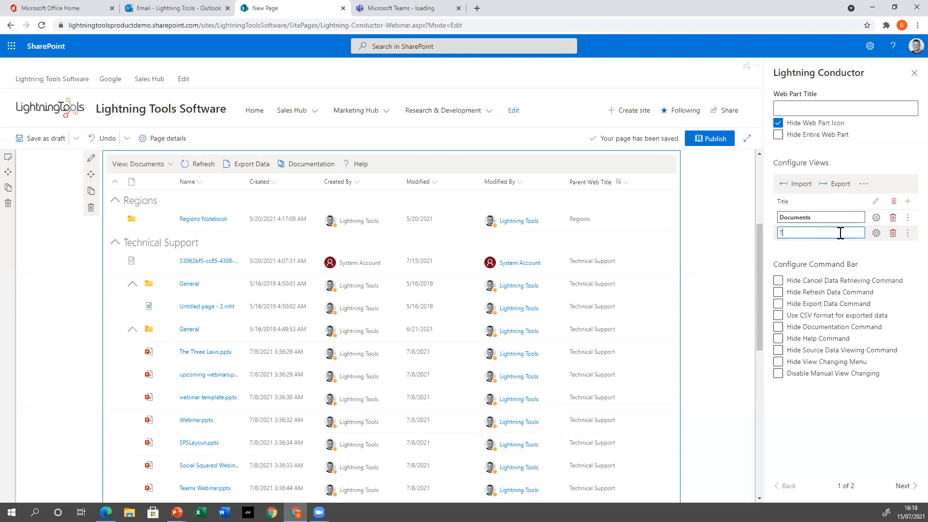
# Step: Configure the Tasks view to show All Tasks from Current Site and Associated Sites with person avatars, and save the configuration
pyautogui.click(876, 232)
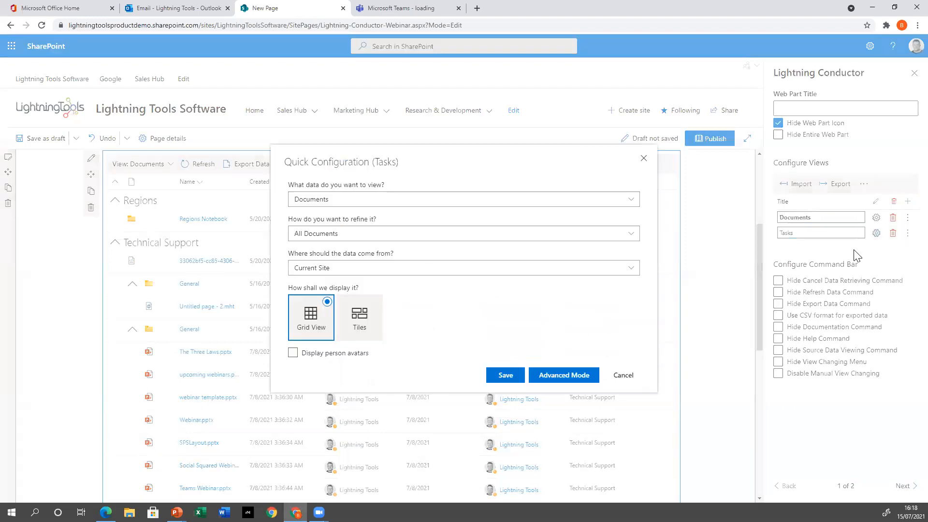
pyautogui.click(534, 203)
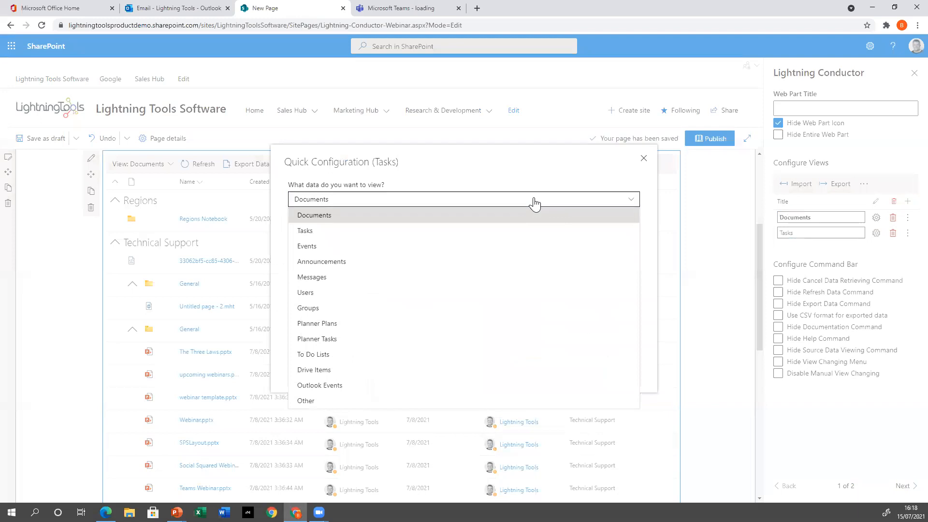
pyautogui.click(341, 232)
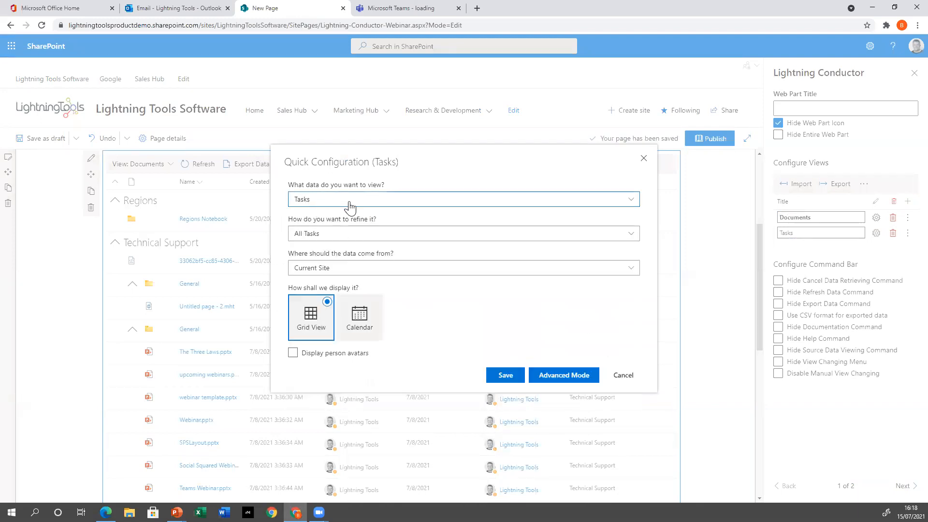
pyautogui.click(307, 234)
pyautogui.click(319, 247)
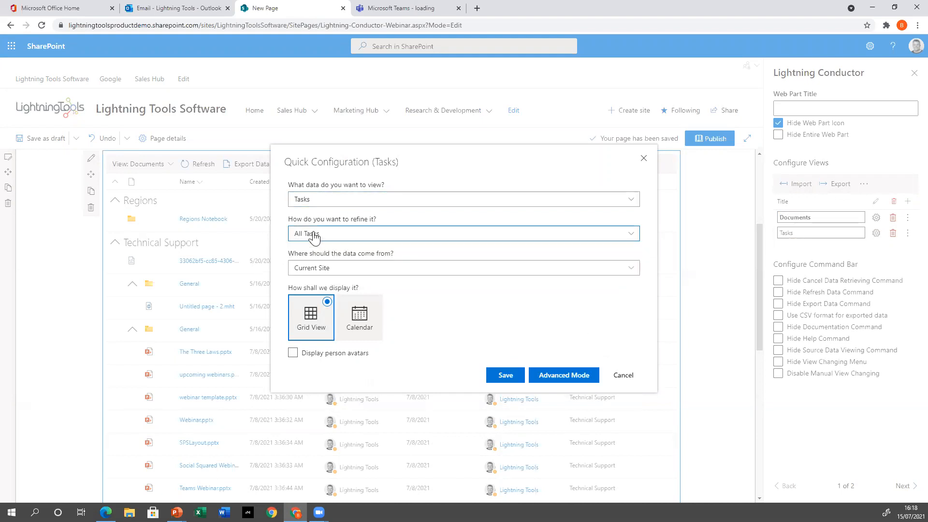
pyautogui.click(348, 271)
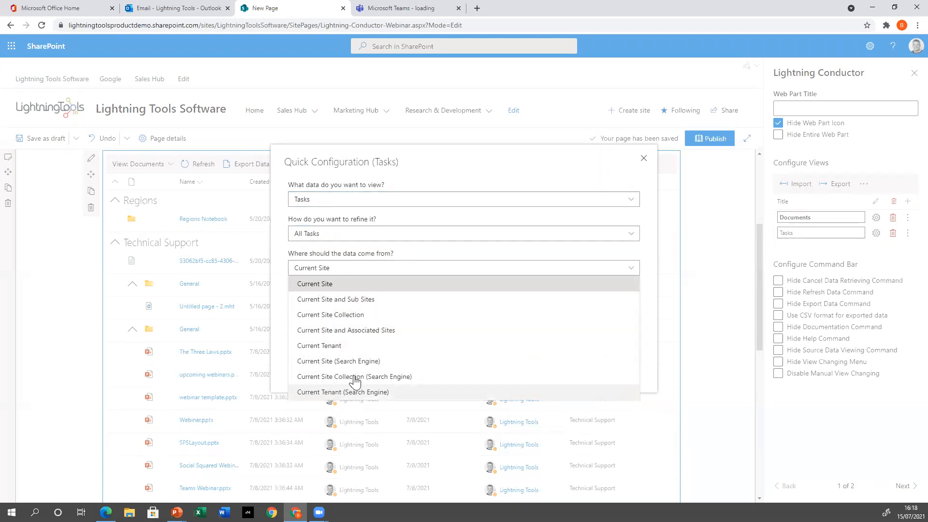
pyautogui.click(356, 330)
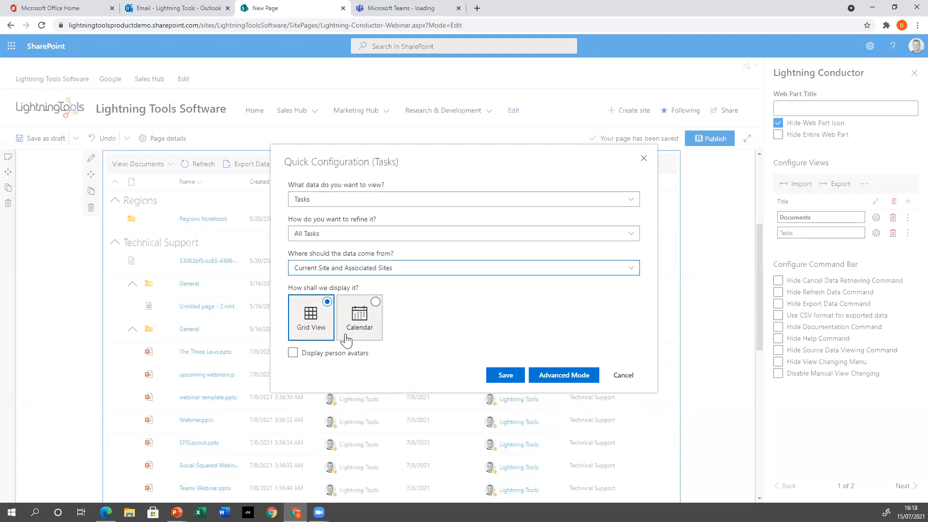
pyautogui.click(292, 353)
pyautogui.click(500, 376)
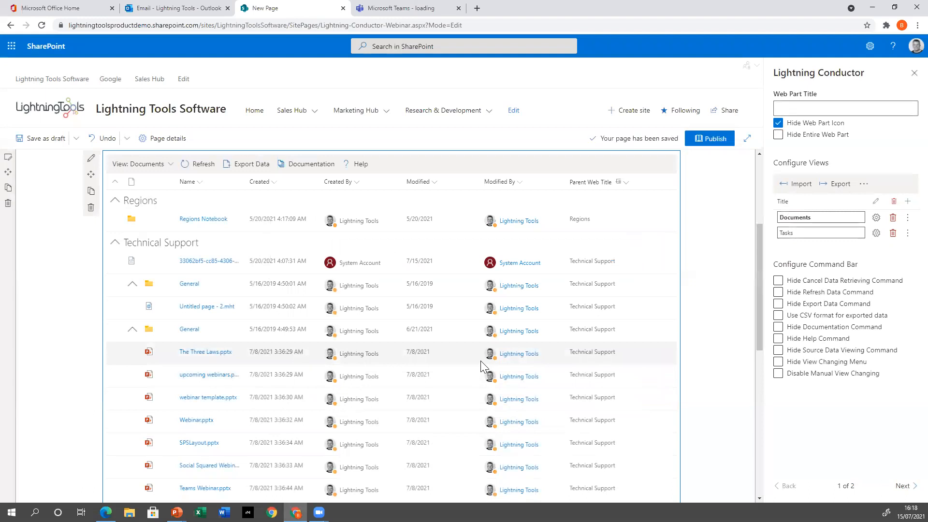
# Step: Switch the web part to the Tasks view and examine the expanded profile card of the first task's assignee
pyautogui.click(166, 167)
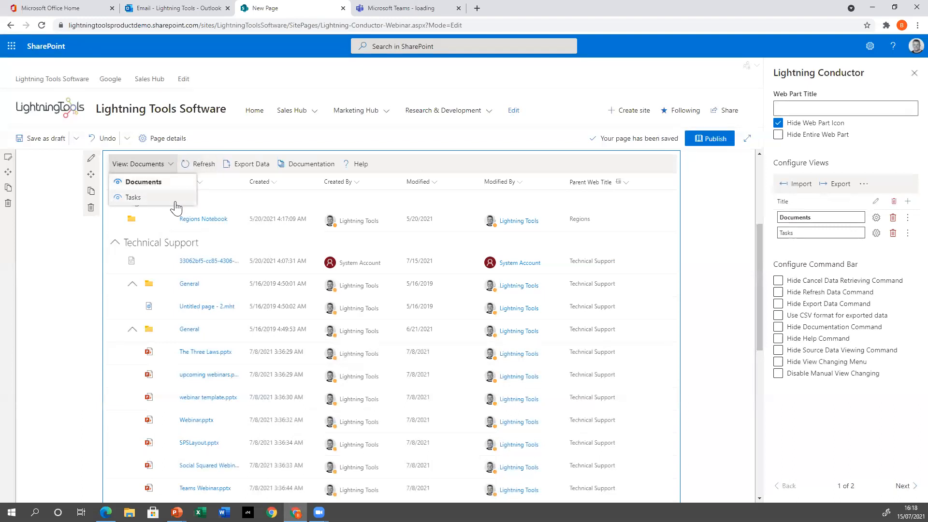
pyautogui.click(149, 206)
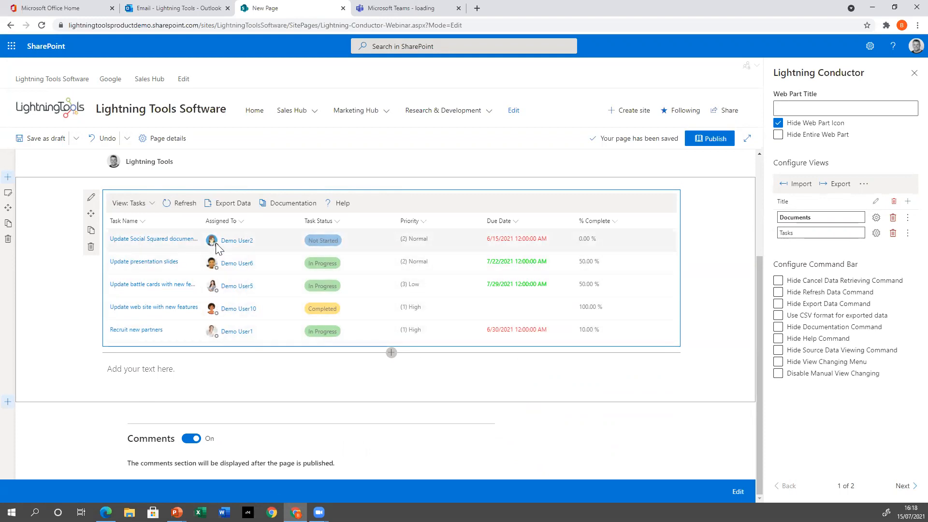
pyautogui.moveTo(215, 244)
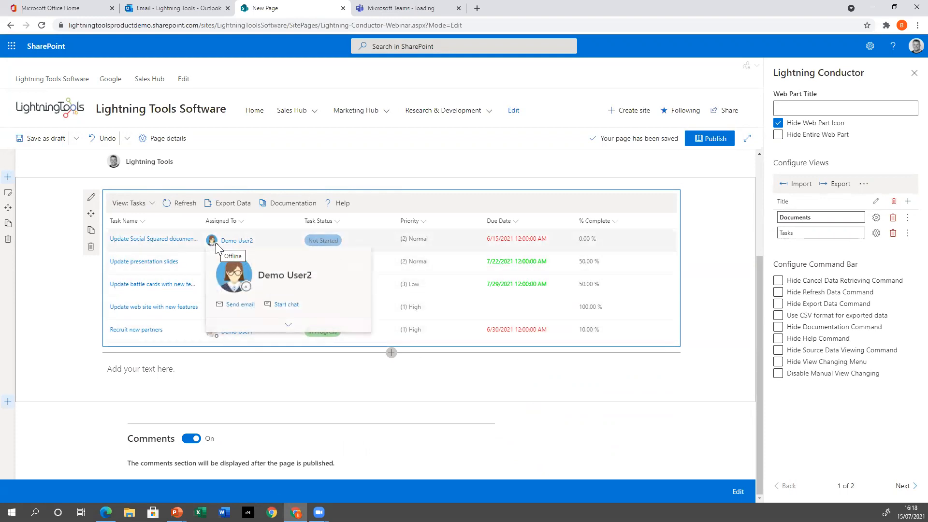
pyautogui.click(288, 327)
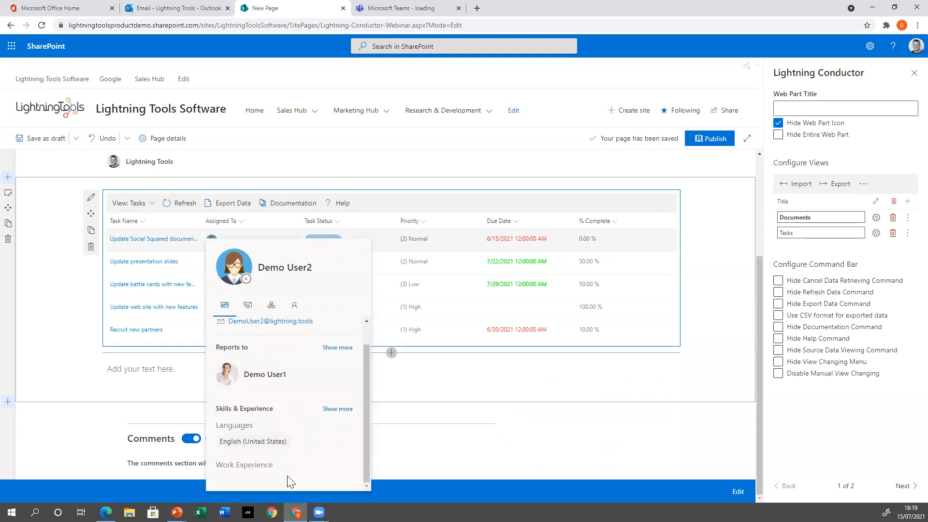
pyautogui.click(733, 354)
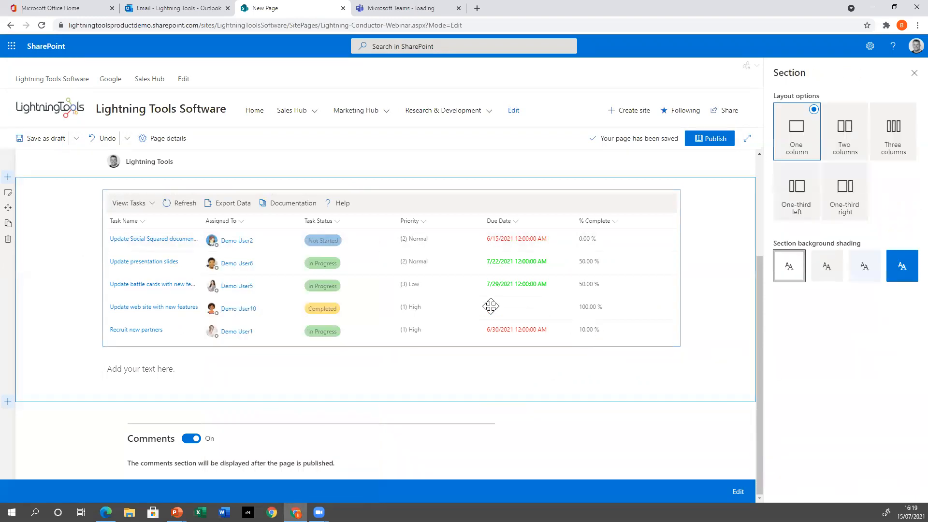
pyautogui.click(476, 228)
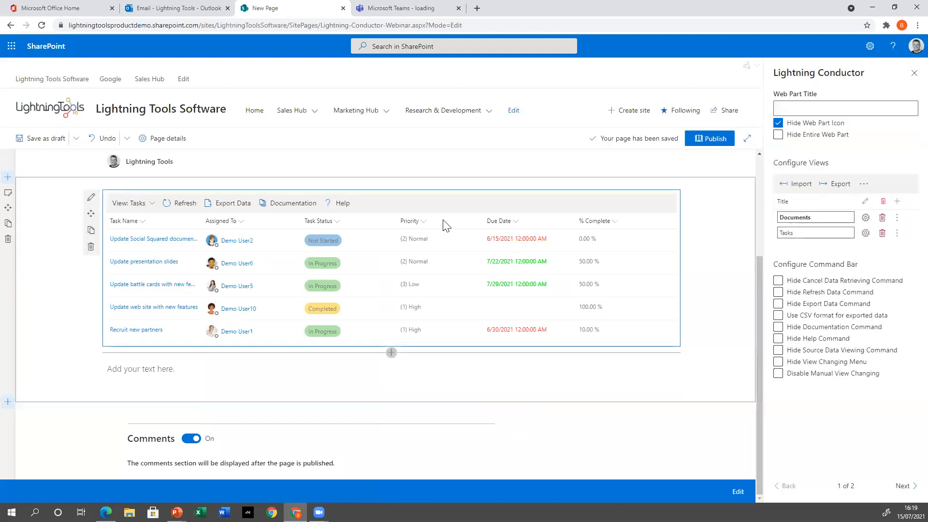
# Step: Show the Start Date column in the task grid, using the Priority column's settings
pyautogui.click(425, 222)
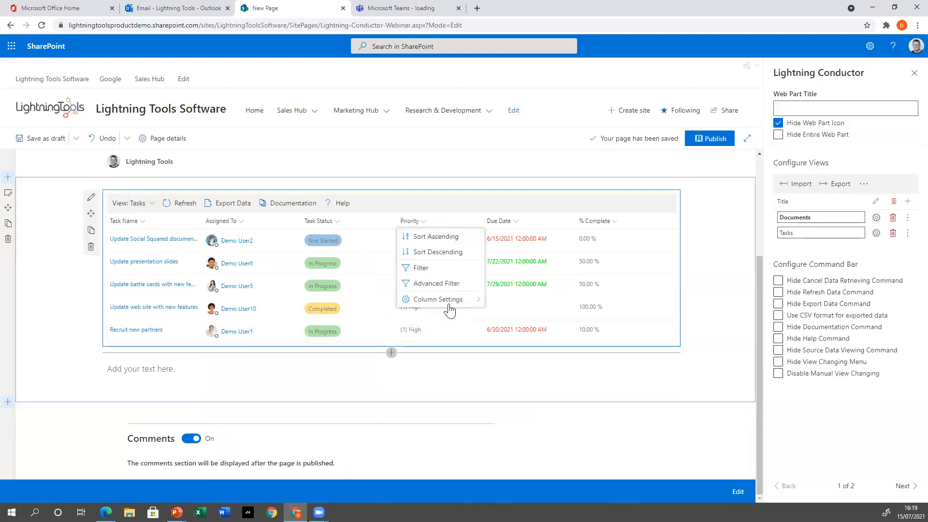
pyautogui.moveTo(449, 304)
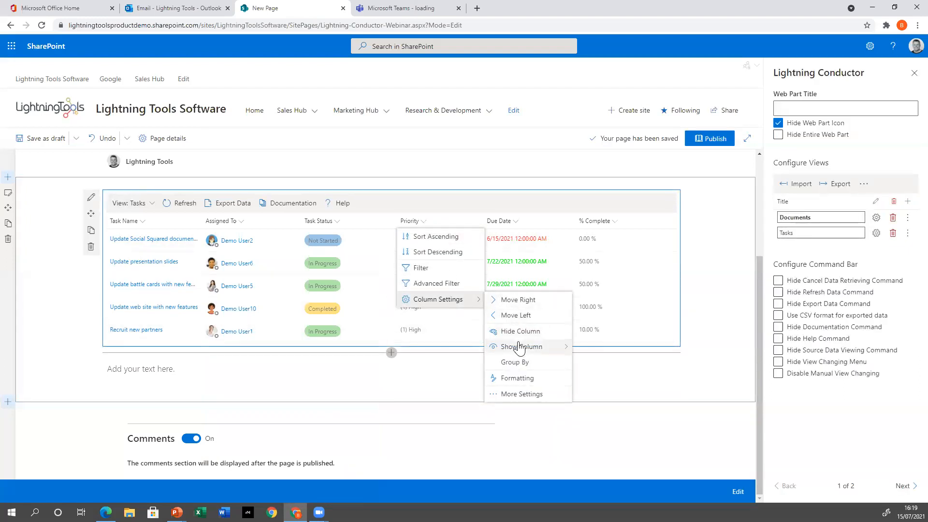
pyautogui.moveTo(519, 347)
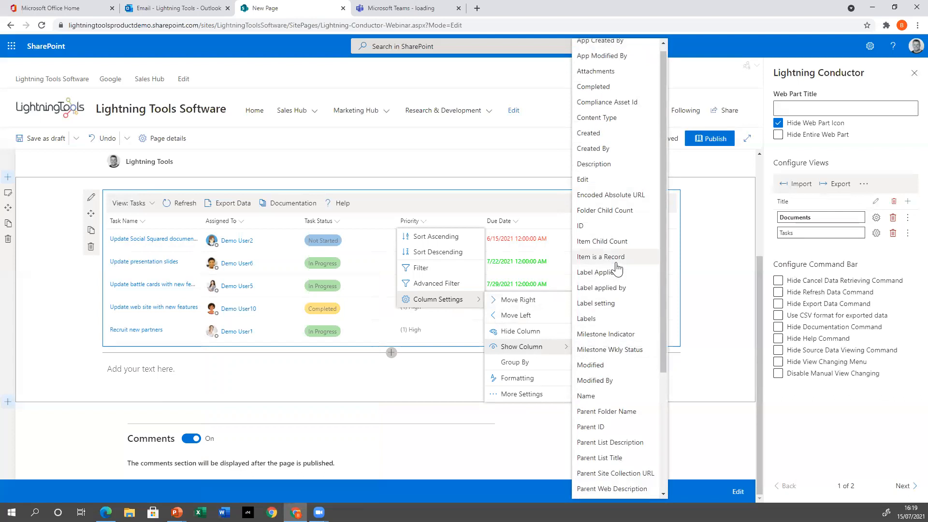
pyautogui.scroll(-4, 616, 267)
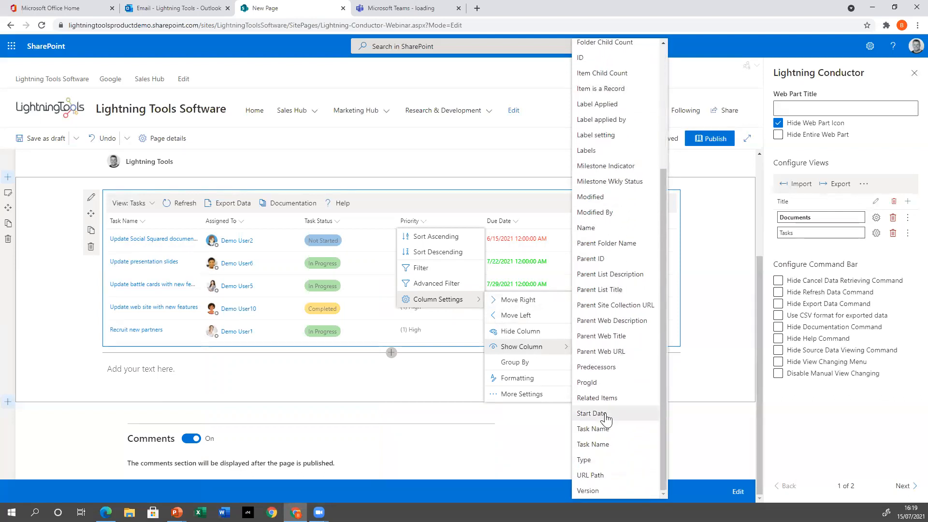
pyautogui.click(592, 413)
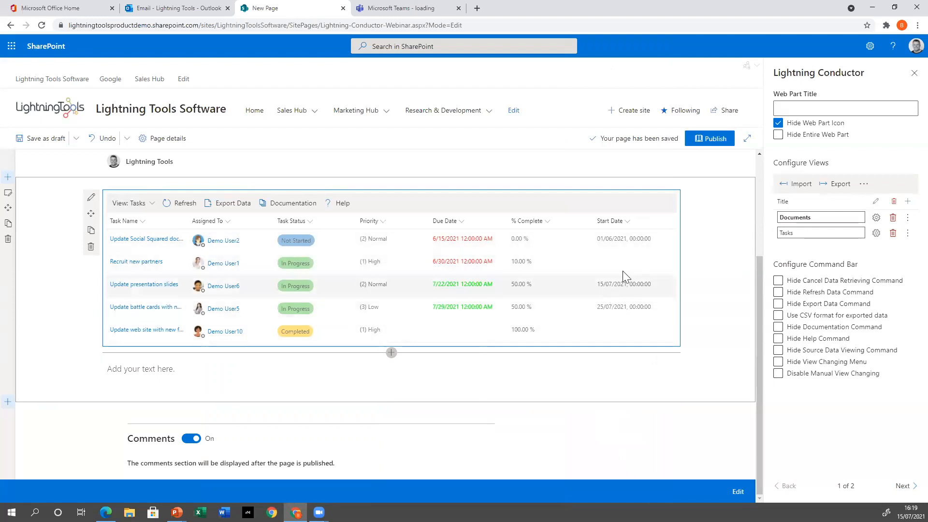
# Step: Set the Start Date column's display format to Short Date and save the column settings
pyautogui.click(626, 222)
pyautogui.moveTo(637, 301)
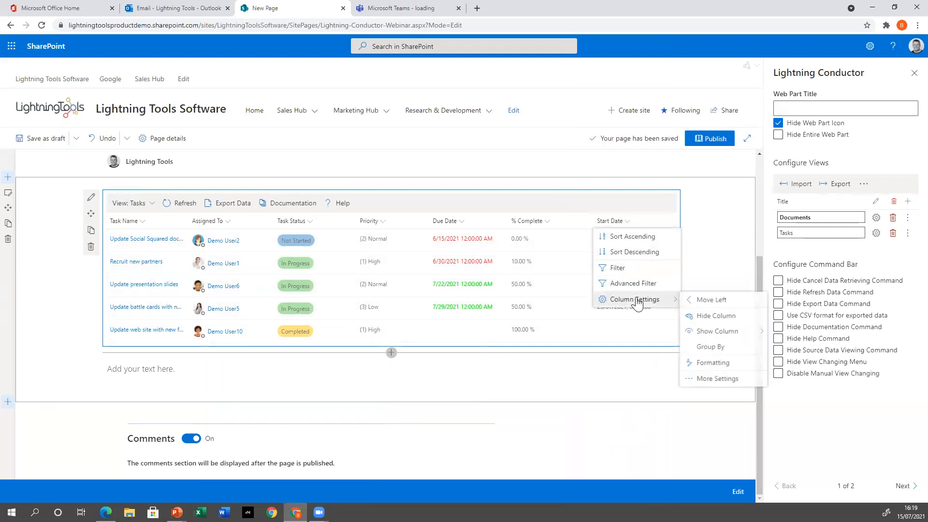
pyautogui.click(719, 379)
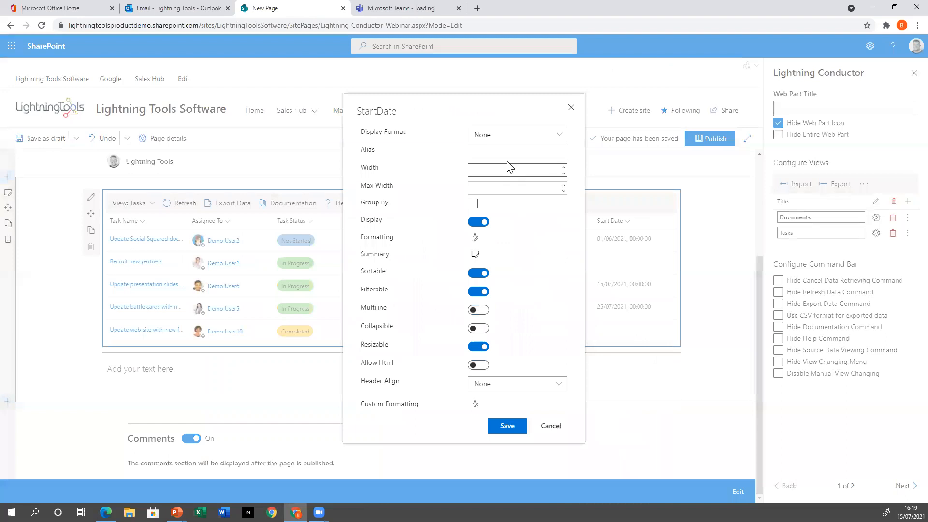
pyautogui.click(557, 136)
pyautogui.click(502, 213)
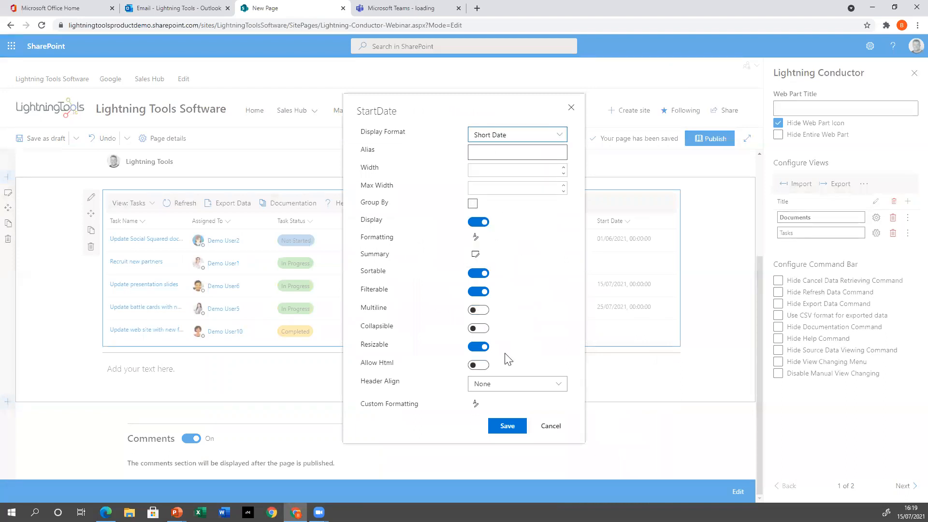
pyautogui.click(511, 427)
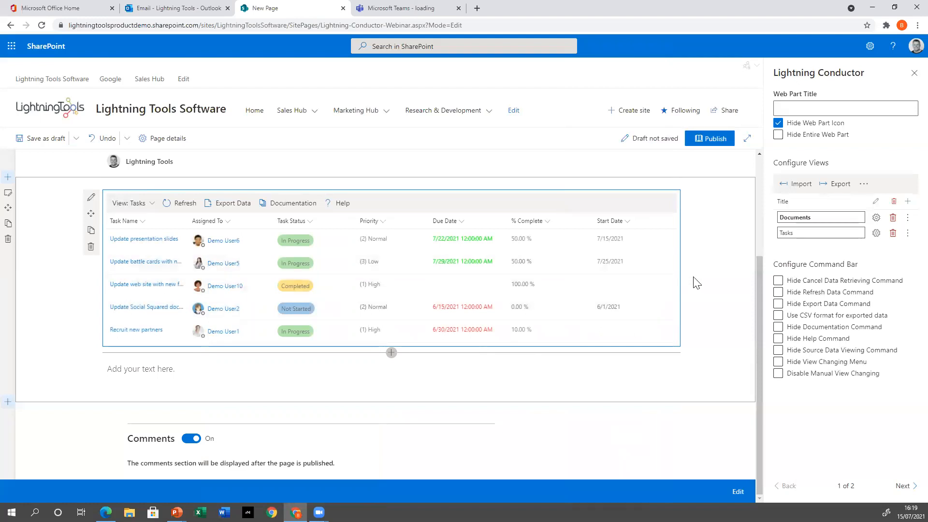
# Step: Set the Priority column's first conditional formatting rule to match a Priority equal to (1) High
pyautogui.click(383, 223)
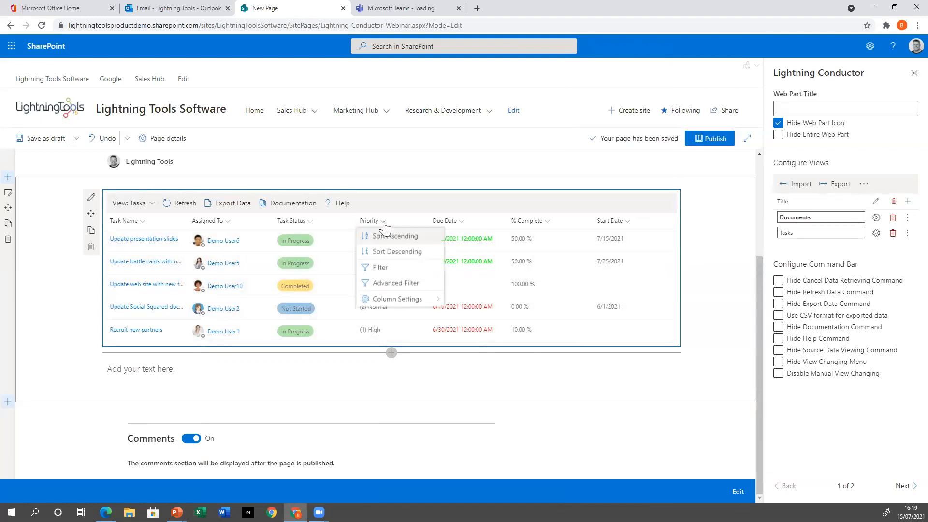
pyautogui.moveTo(405, 299)
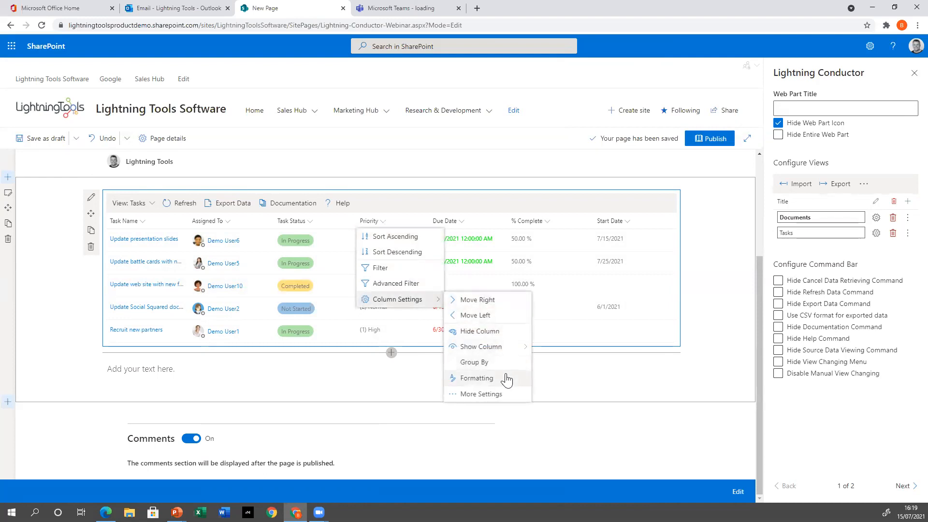
pyautogui.click(506, 379)
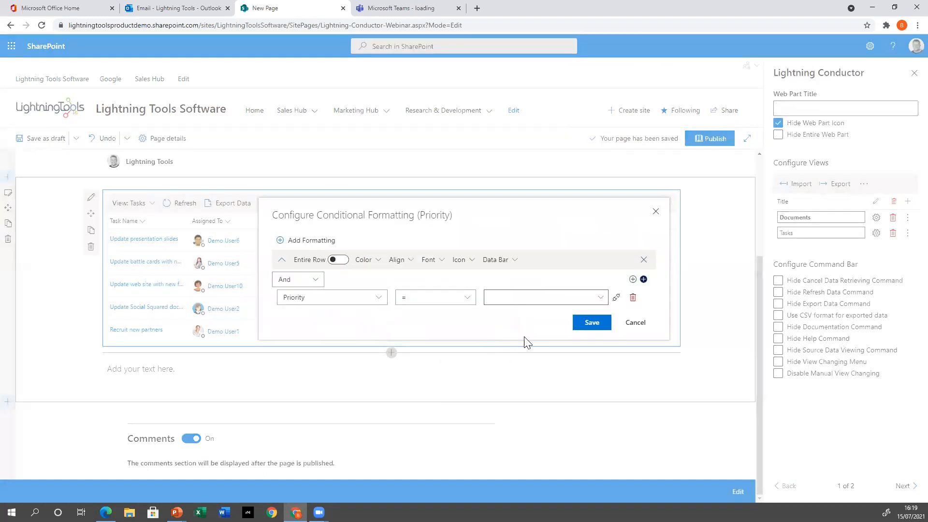
pyautogui.click(597, 298)
pyautogui.click(503, 314)
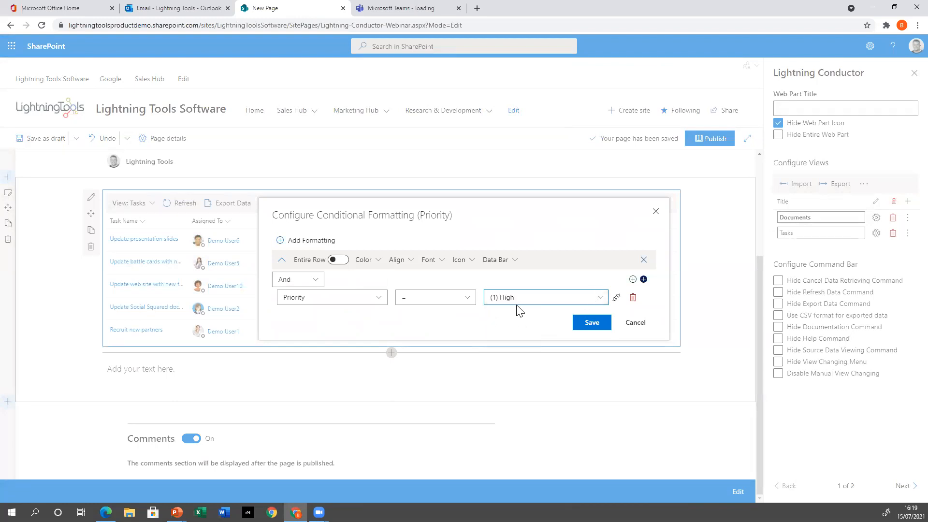
# Step: Give the (1) High rule a filled circle icon with a custom red fore color
pyautogui.click(467, 266)
pyautogui.click(409, 249)
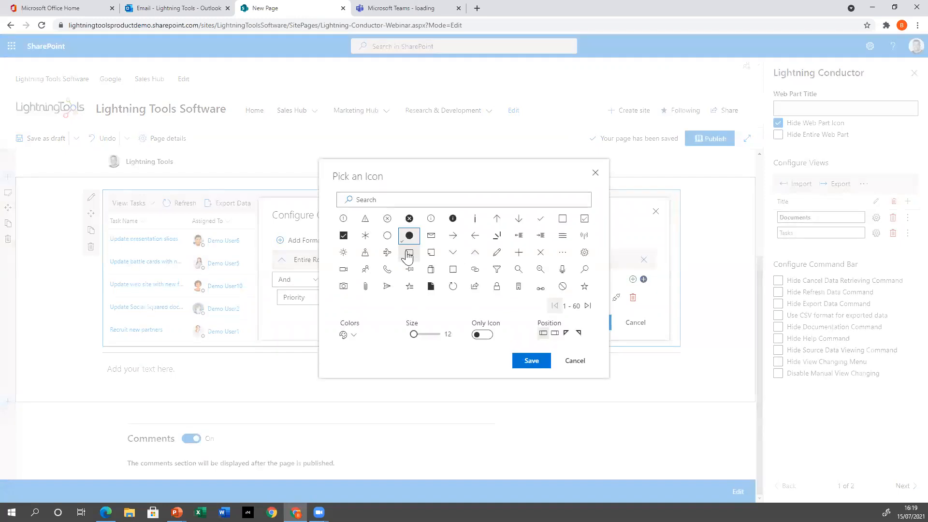
pyautogui.click(353, 335)
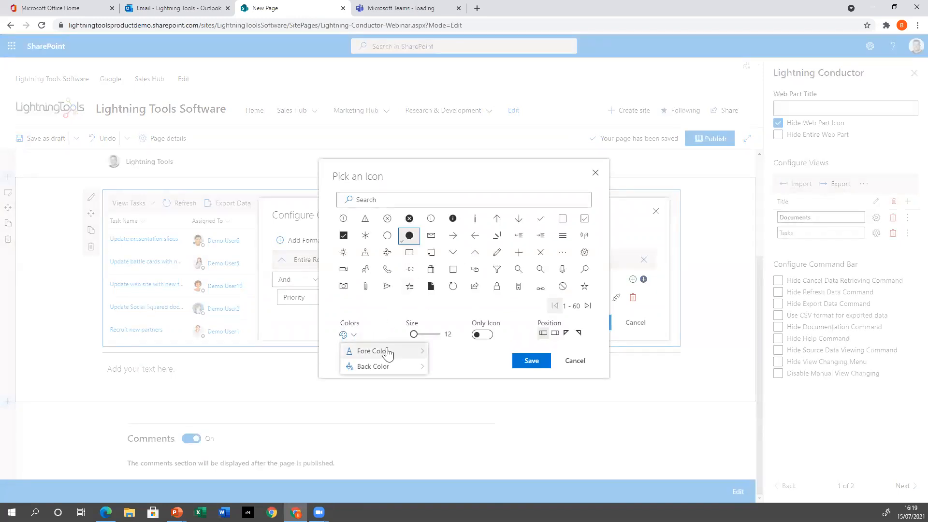
pyautogui.moveTo(382, 351)
pyautogui.click(440, 272)
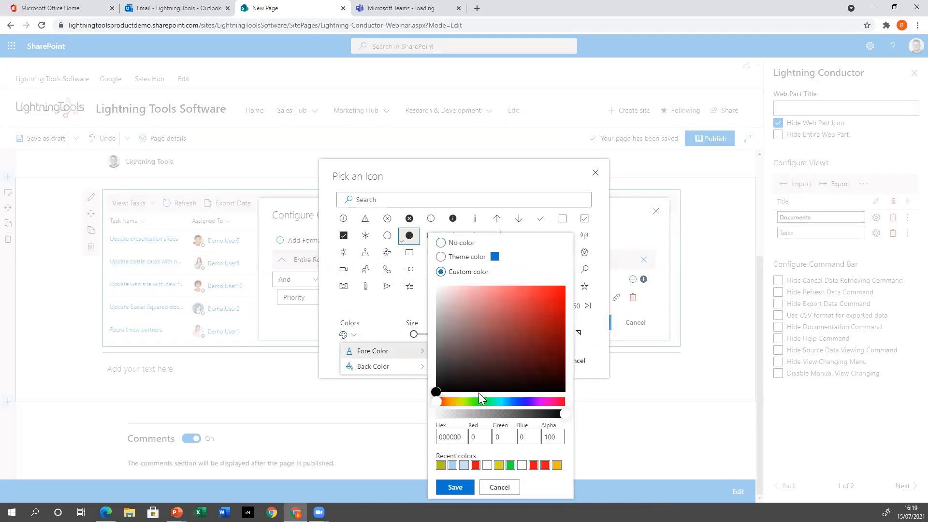
pyautogui.click(560, 295)
pyautogui.click(454, 487)
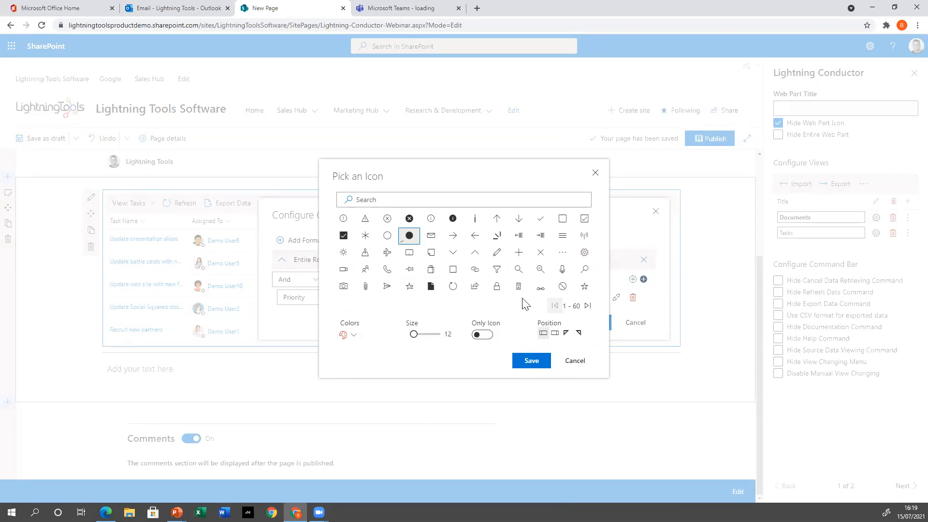
pyautogui.click(531, 361)
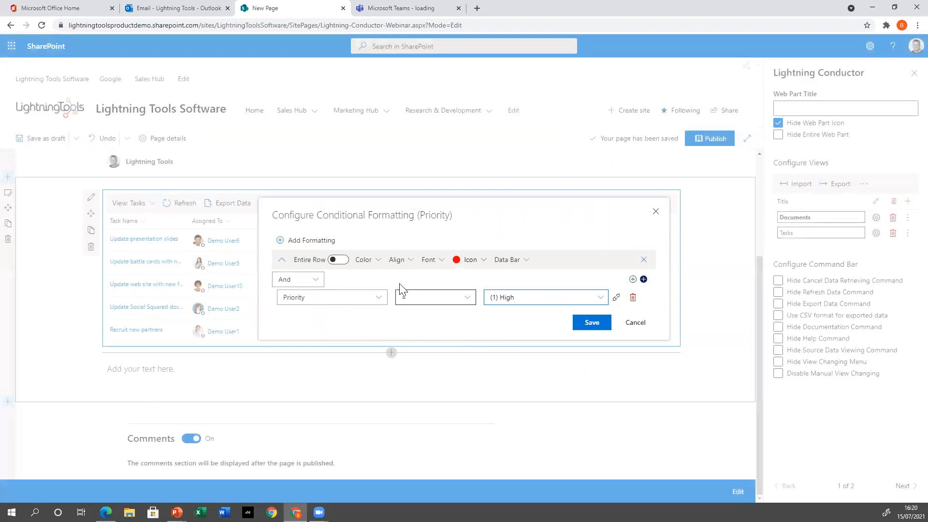
# Step: Add two more conditional formatting rules for the Priority column and expand their conditions
pyautogui.click(283, 240)
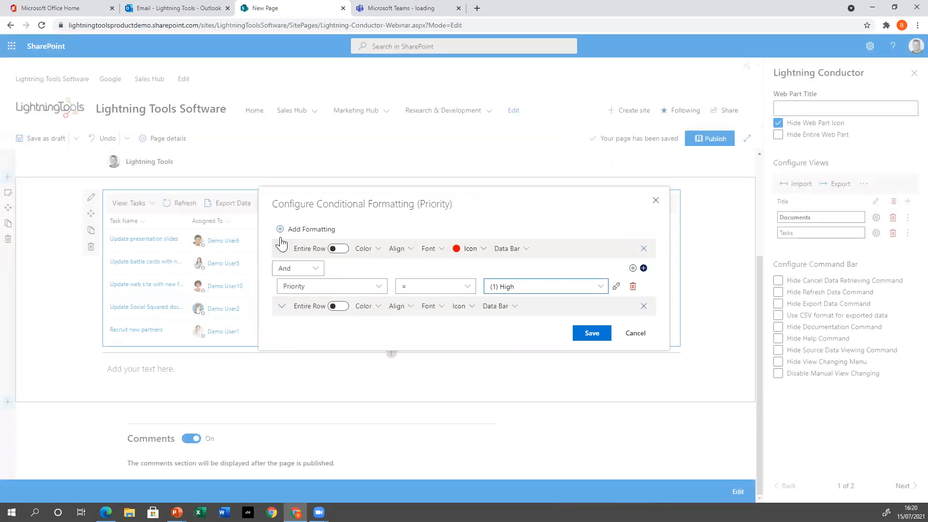
pyautogui.click(283, 229)
pyautogui.click(282, 319)
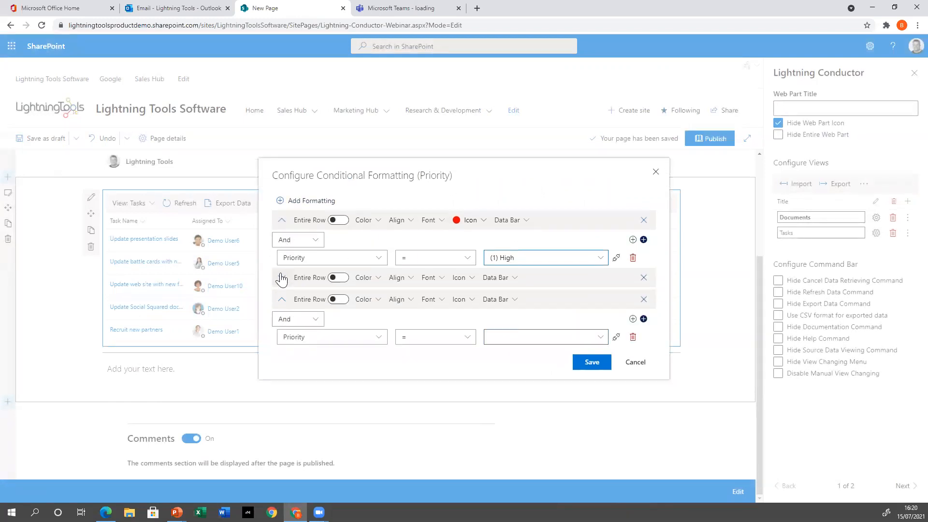
pyautogui.click(280, 276)
# Step: Give the second Priority rule a filled circle icon with the custom orange fore color e09d17
pyautogui.click(462, 260)
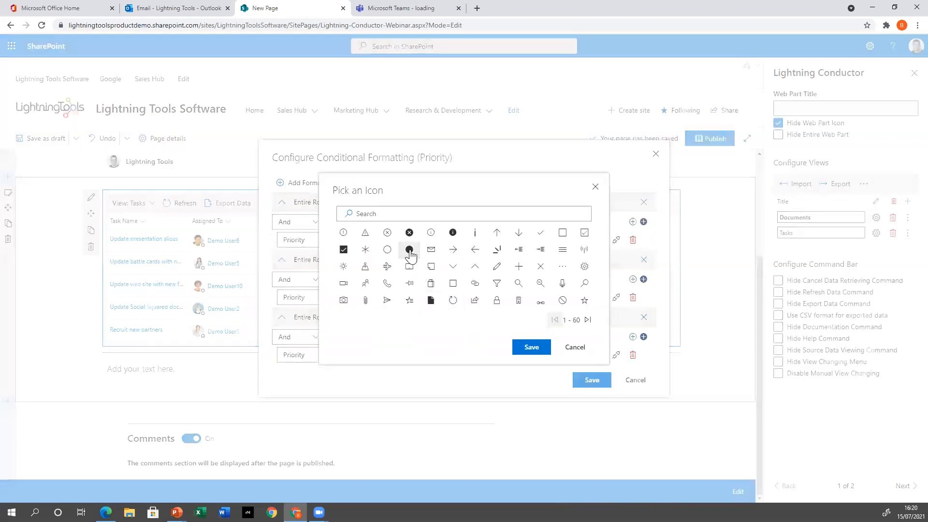
pyautogui.click(408, 249)
pyautogui.click(343, 336)
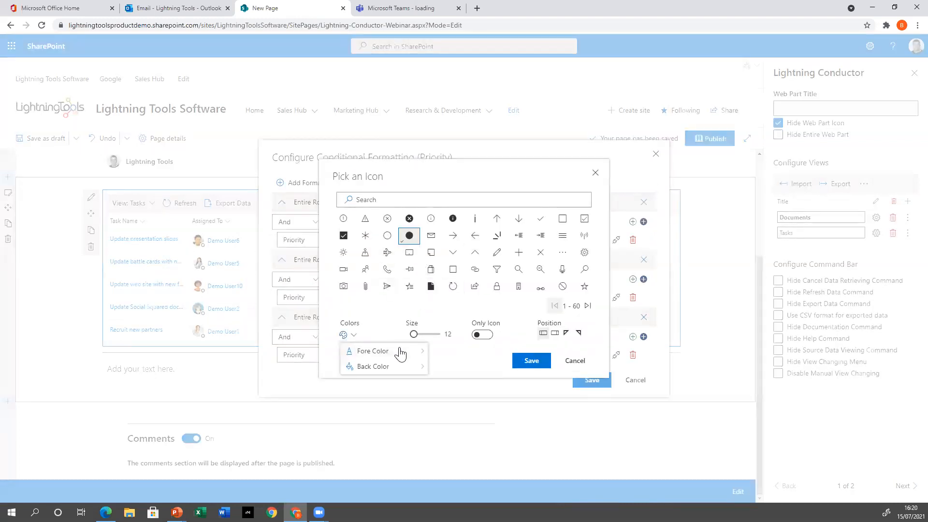
pyautogui.click(400, 352)
pyautogui.click(443, 270)
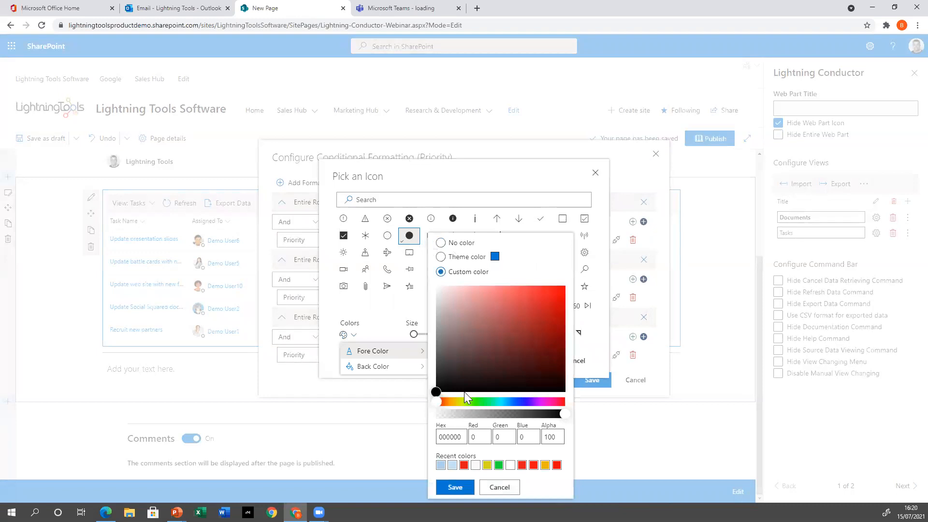
pyautogui.click(450, 401)
pyautogui.click(554, 308)
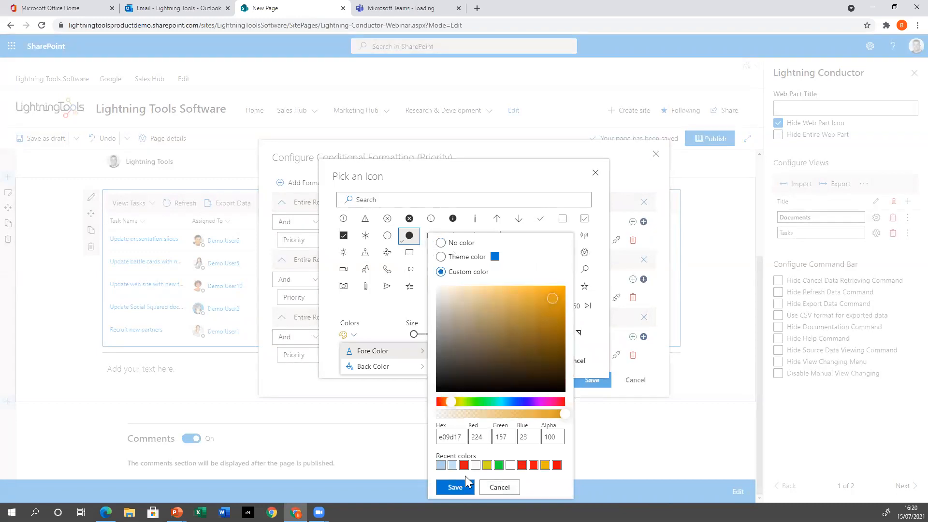
pyautogui.click(455, 487)
pyautogui.click(459, 368)
pyautogui.click(540, 366)
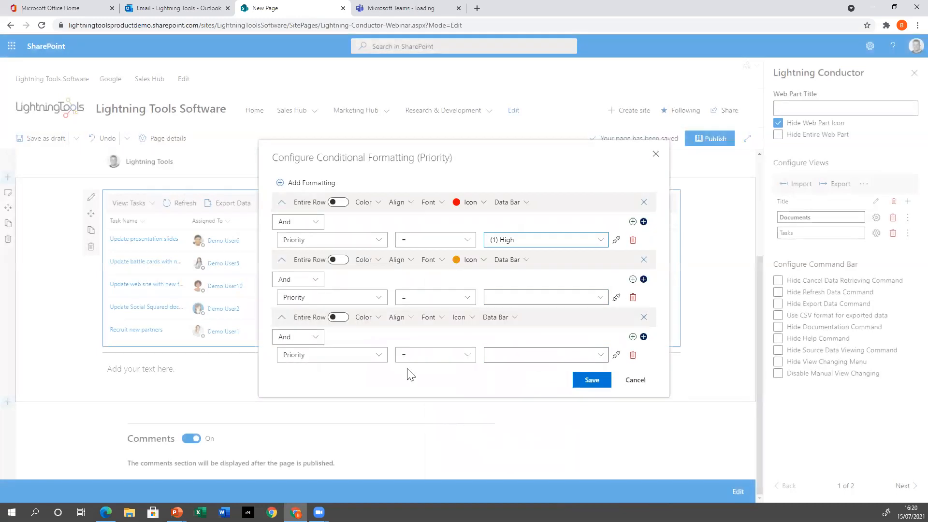
# Step: Set the second rule to match Priority (2) Normal and the third to match (3) Low
pyautogui.click(599, 297)
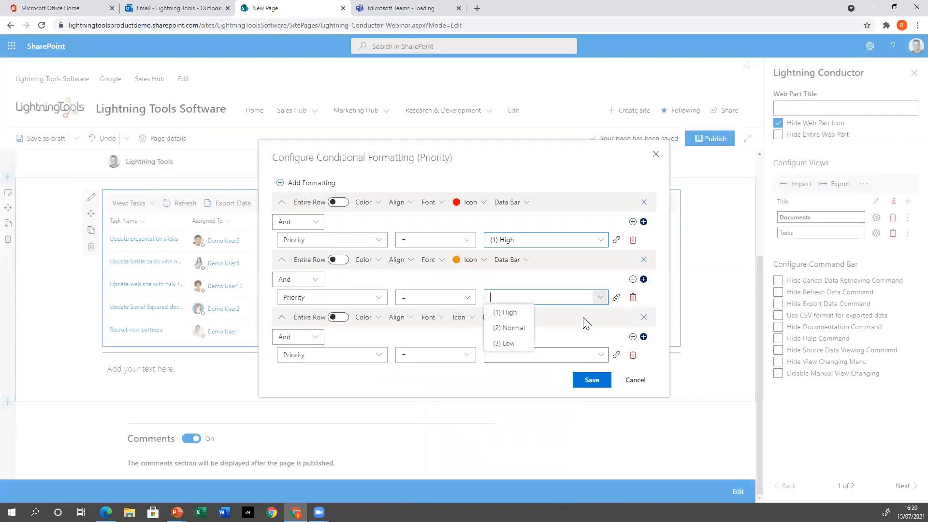
pyautogui.click(513, 327)
pyautogui.click(405, 355)
pyautogui.click(600, 355)
pyautogui.click(507, 401)
# Step: Give the (3) Low rule a filled circle icon in custom green 1cc93c and save the Priority formatting
pyautogui.click(465, 319)
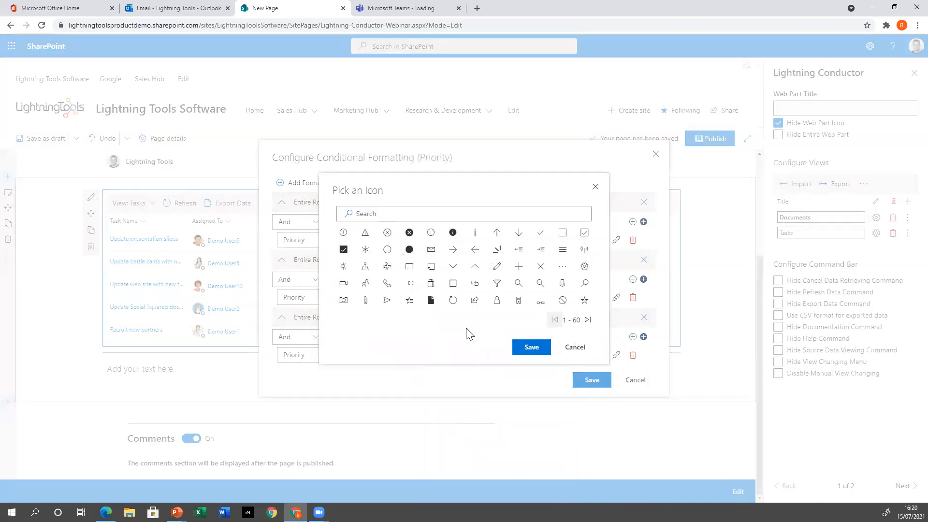
pyautogui.click(409, 248)
pyautogui.click(353, 334)
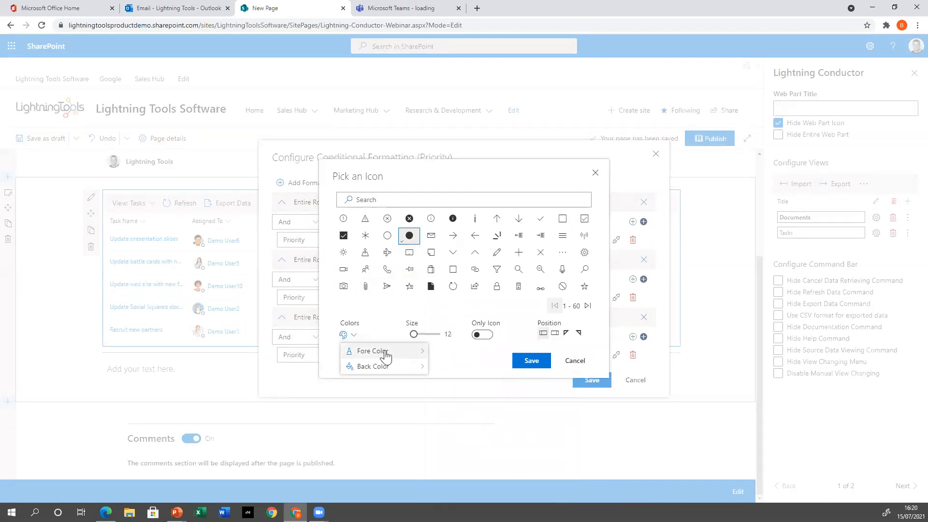
pyautogui.click(374, 350)
pyautogui.click(468, 273)
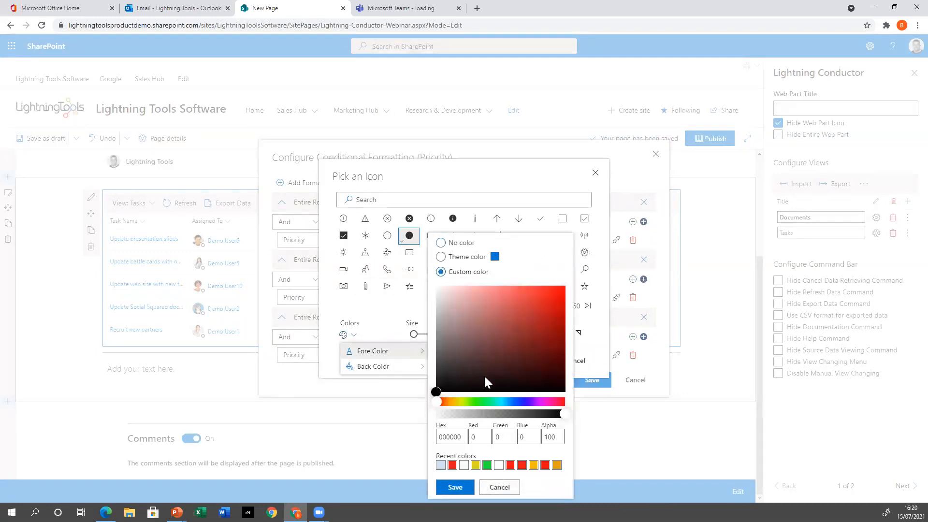
pyautogui.click(485, 402)
pyautogui.click(547, 308)
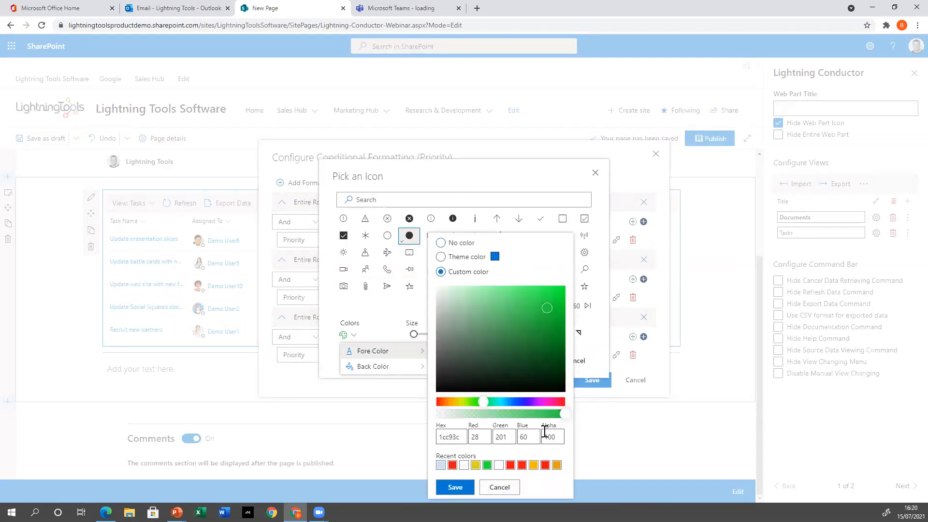
pyautogui.click(455, 486)
pyautogui.click(534, 359)
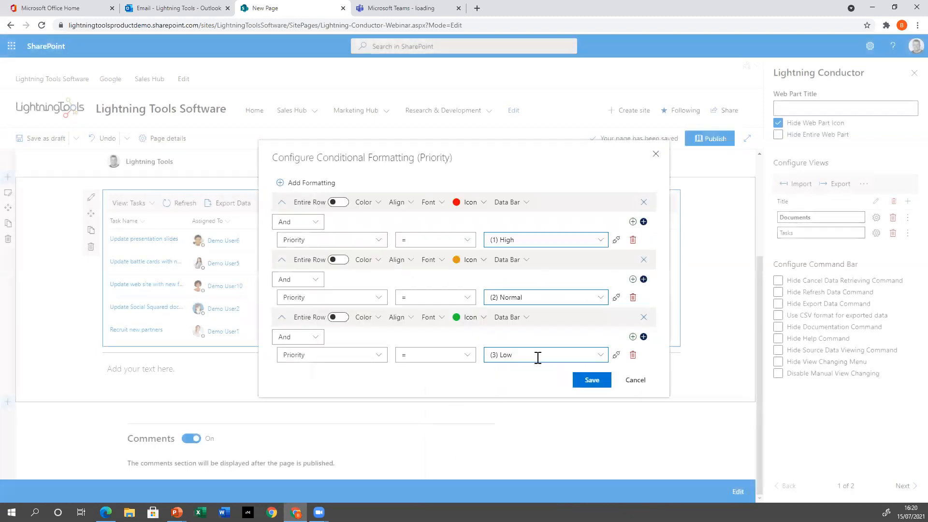
pyautogui.click(593, 381)
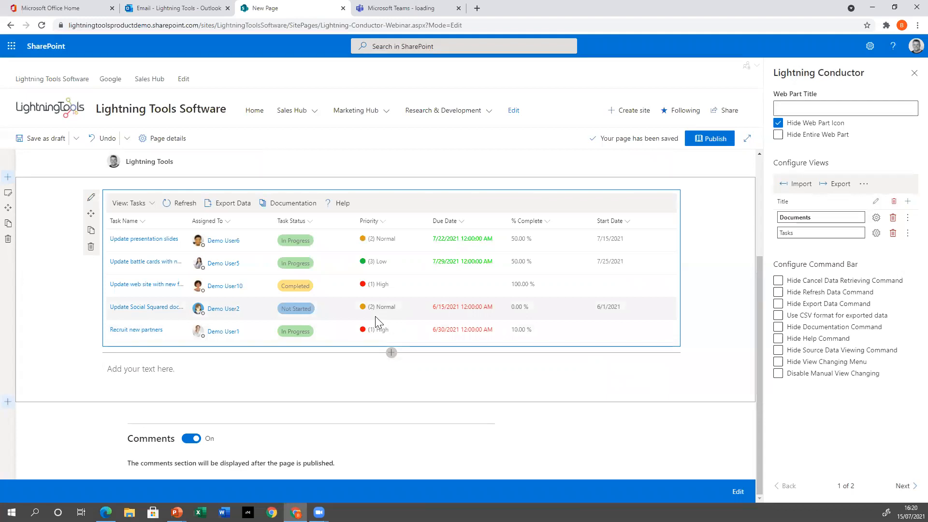
# Step: Add a third view to the web part and name it Documents (By Search)
pyautogui.click(907, 202)
pyautogui.doubleClick(839, 248)
pyautogui.tripleClick(839, 248)
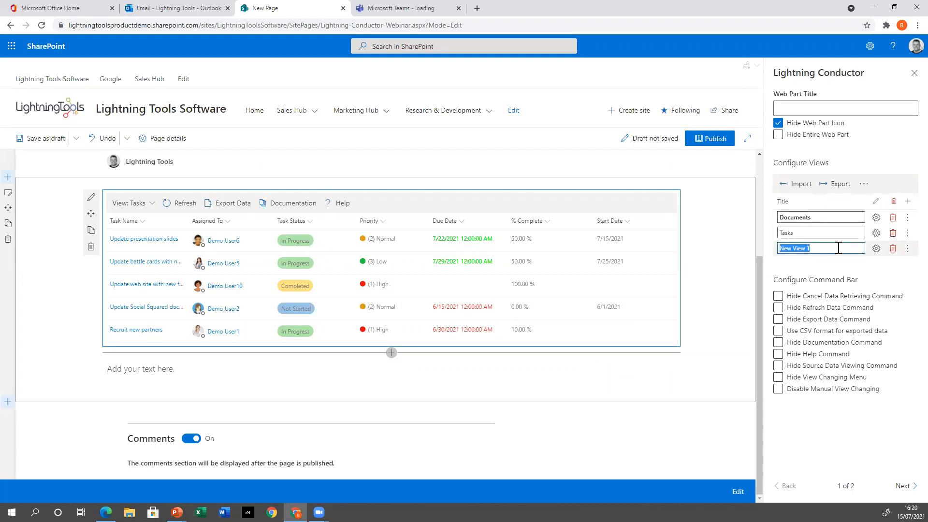
pyautogui.write('Document')
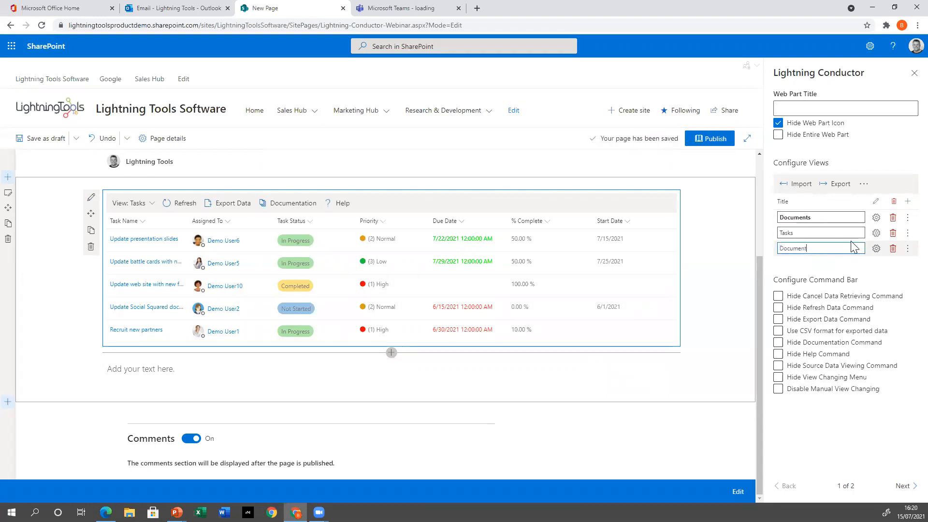
pyautogui.write('s (By')
# Step: Configure the Documents (By Search) view to show All Documents from Current Tenant (Search Engine) in Grid View with person avatars, and save it
pyautogui.click(876, 248)
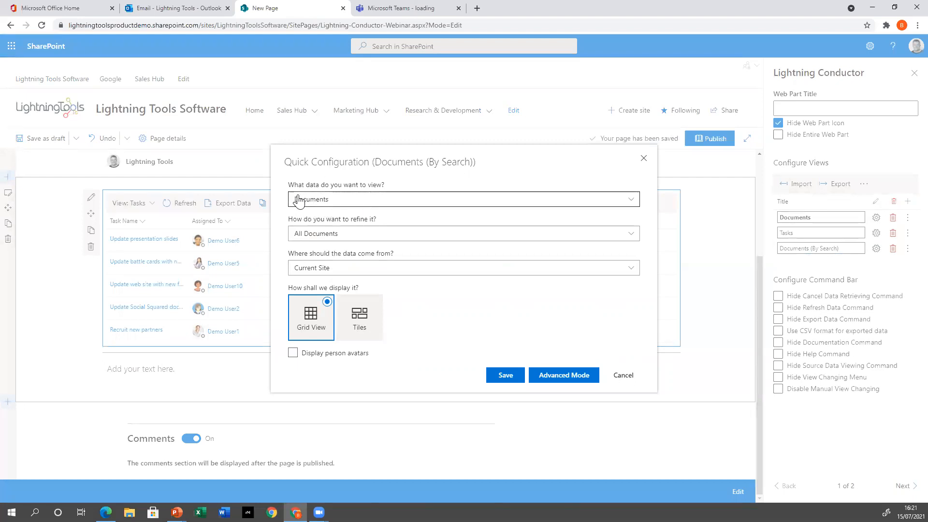
pyautogui.click(341, 270)
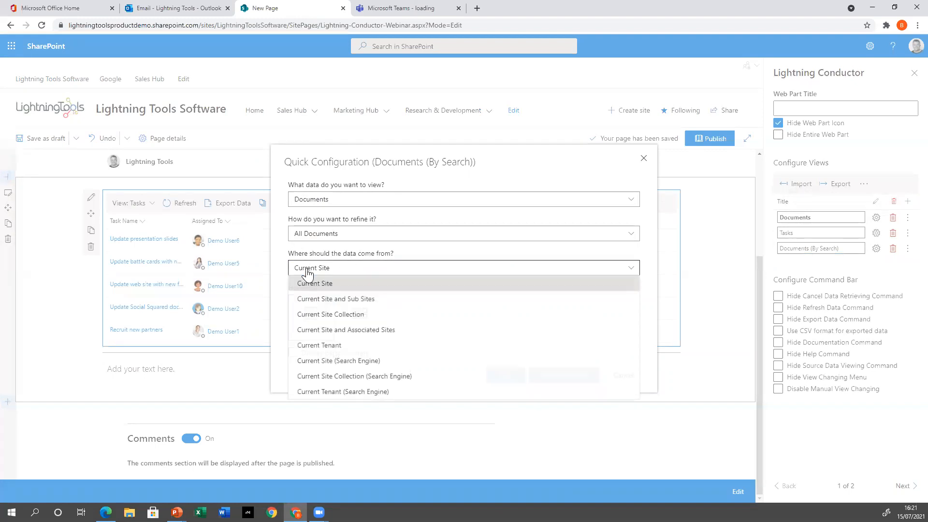
pyautogui.click(332, 346)
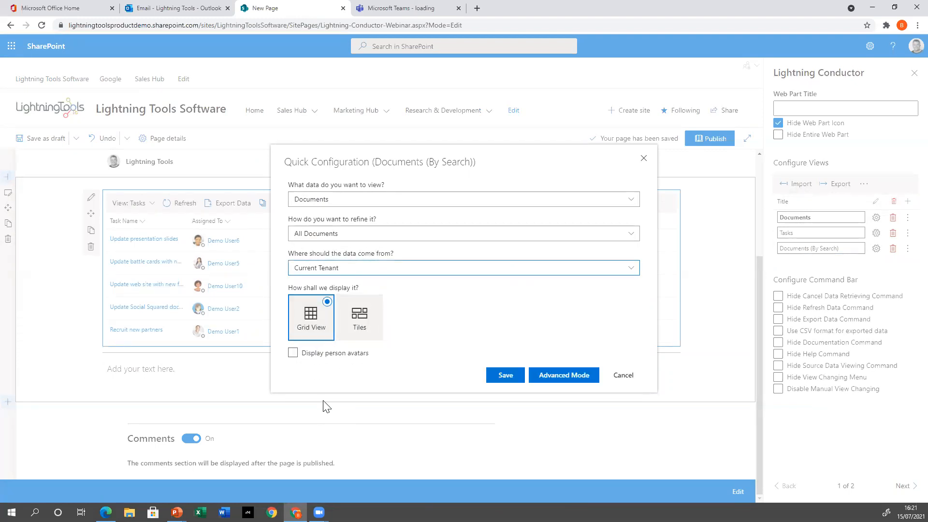
pyautogui.click(360, 269)
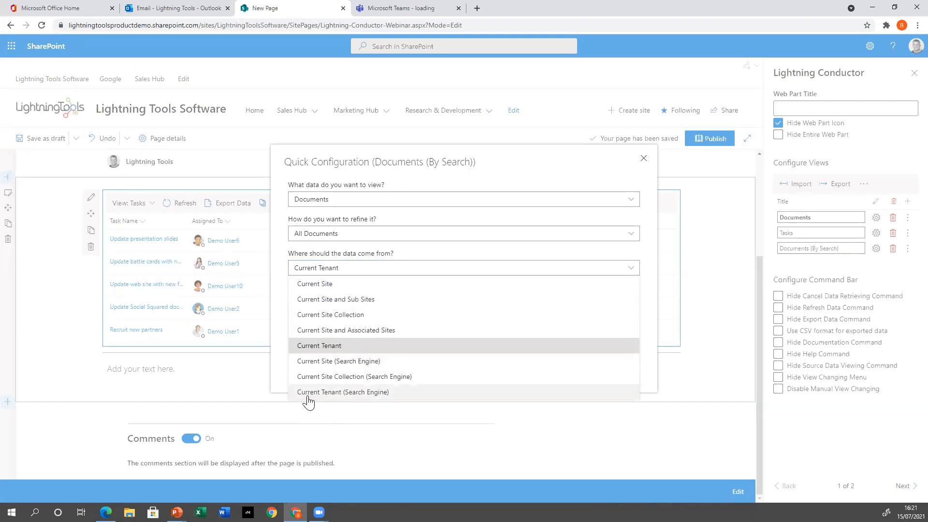
pyautogui.click(362, 394)
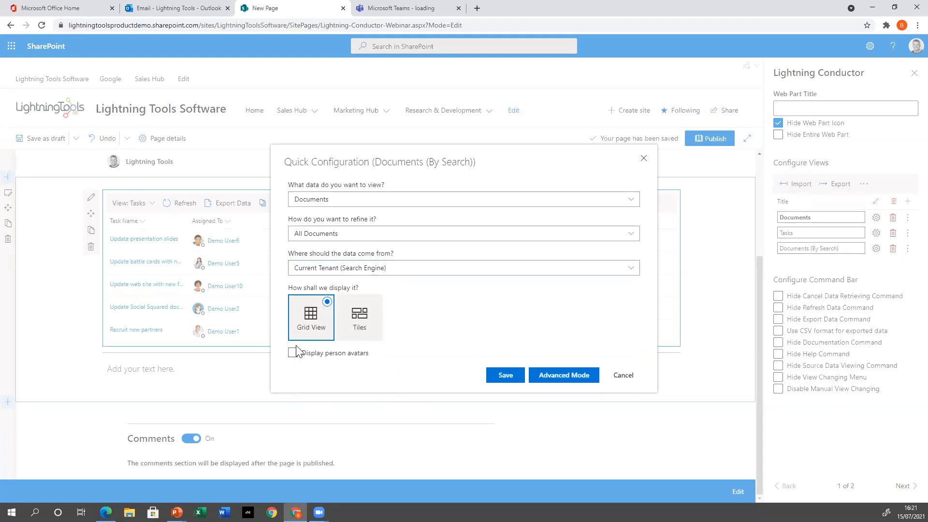
pyautogui.click(308, 357)
pyautogui.click(499, 375)
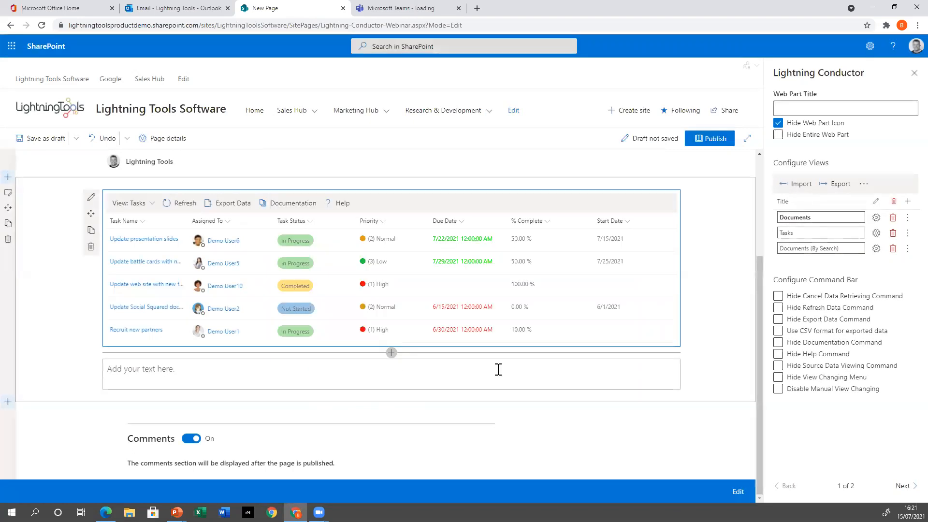
# Step: Switch the web part to the Documents (By Search) view and examine its results, including page 6
pyautogui.click(153, 203)
pyautogui.click(159, 252)
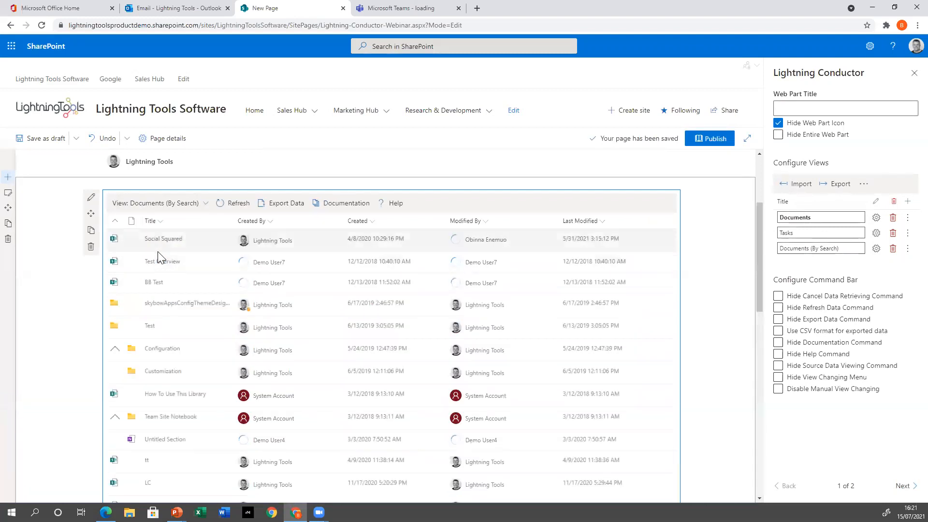
pyautogui.scroll(-3, 319, 325)
pyautogui.scroll(-5, 319, 323)
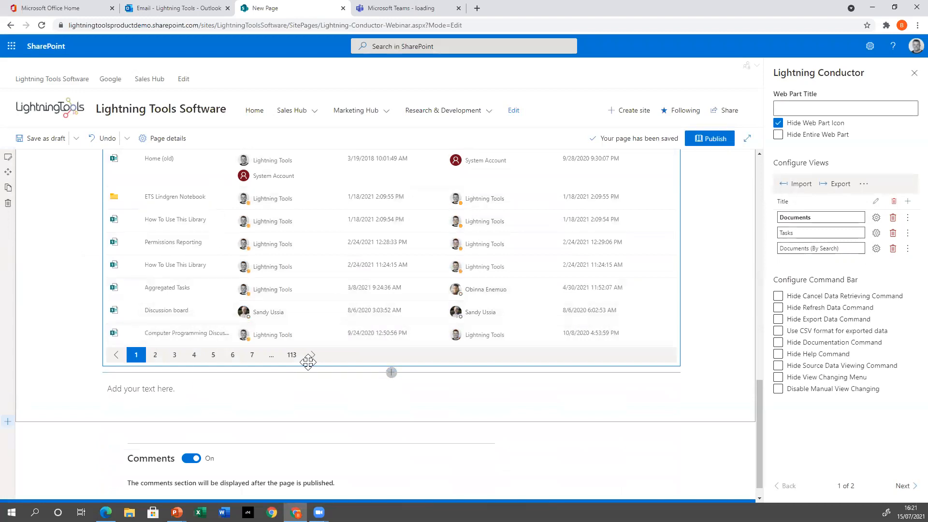
pyautogui.click(233, 356)
pyautogui.scroll(10, 366, 346)
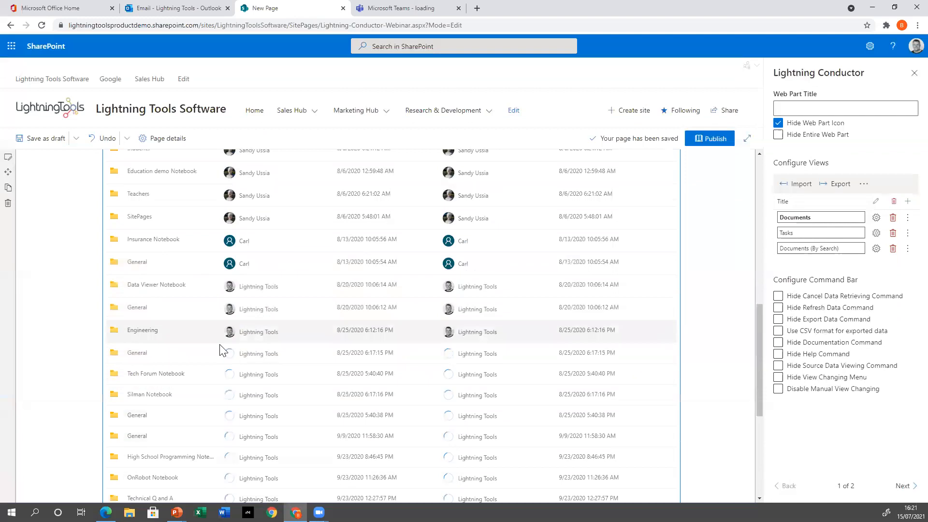
pyautogui.scroll(4, 472, 433)
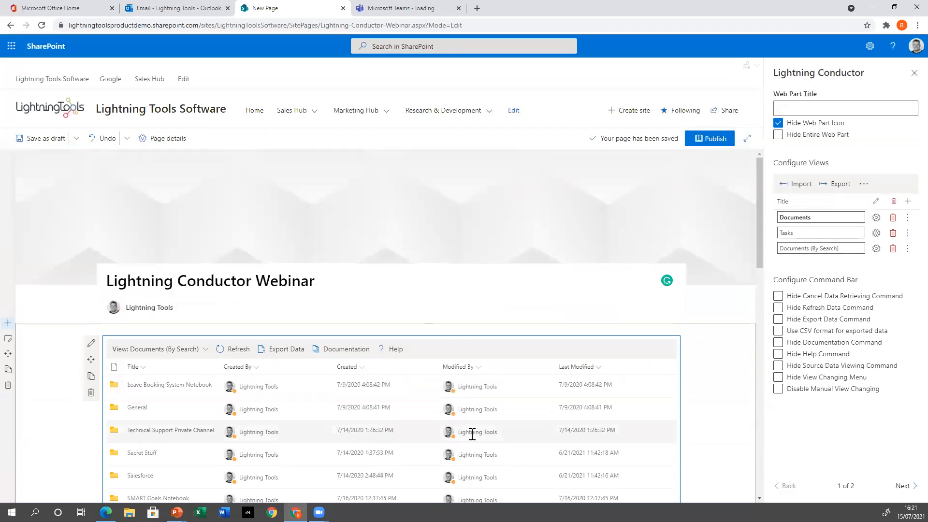
pyautogui.scroll(-5, 469, 421)
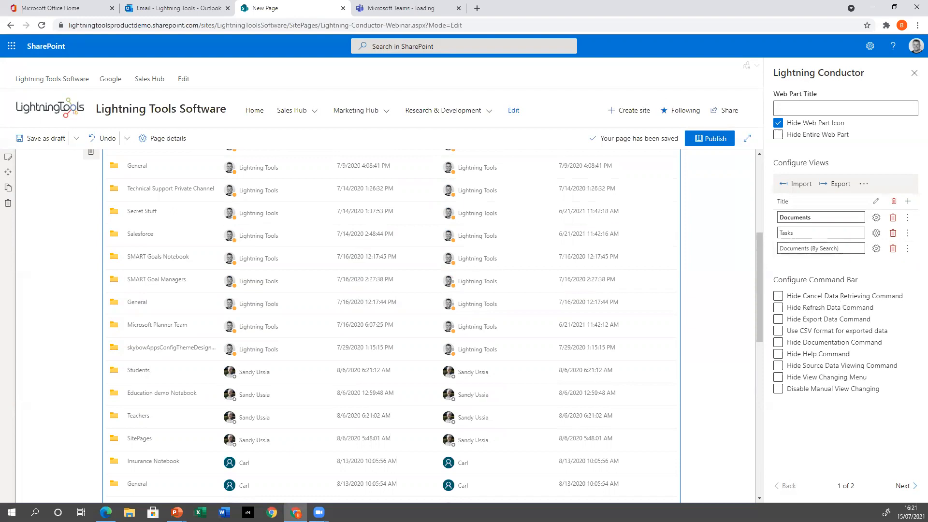
# Step: Add a fourth view to the web part and name it Microsoft To Do
pyautogui.click(907, 201)
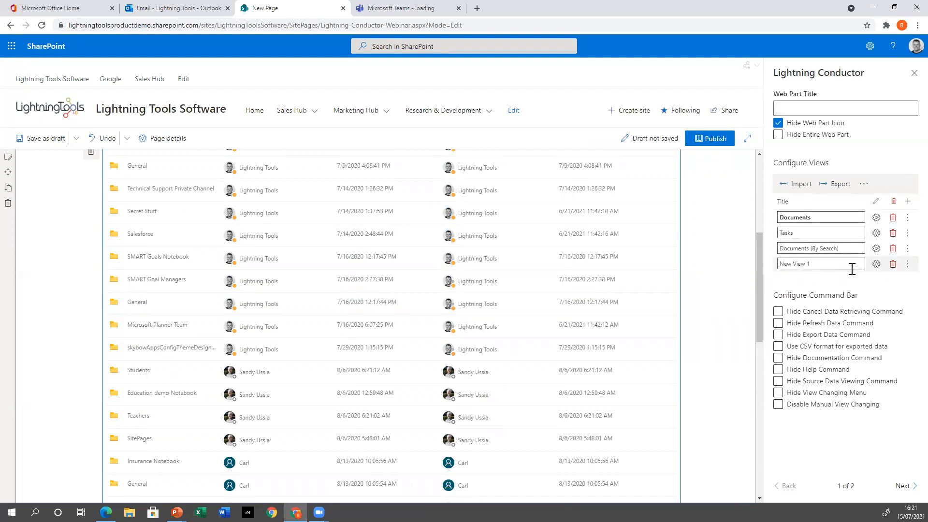
pyautogui.tripleClick(831, 265)
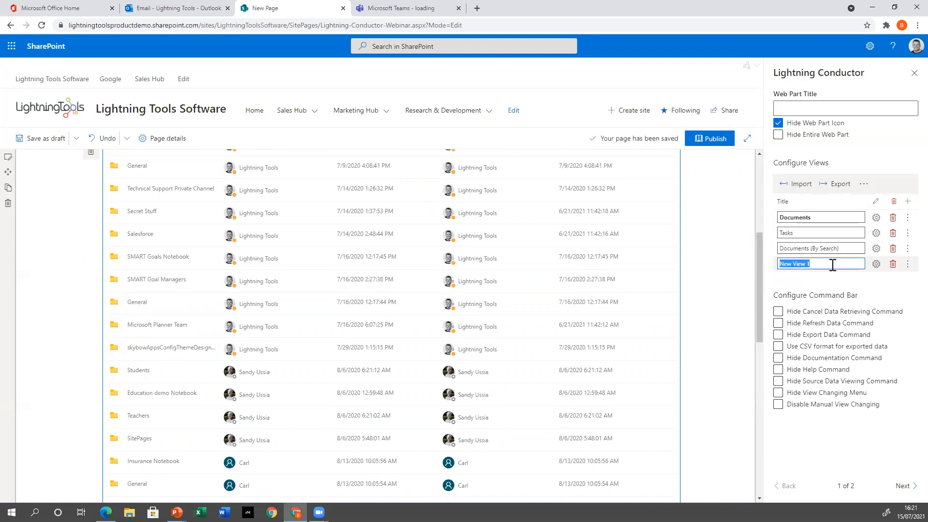
pyautogui.write('Microsoft To Do')
# Step: Configure the Microsoft To Do view to show My To Do Lists from Microsoft Graph in Task View, and save it
pyautogui.click(876, 265)
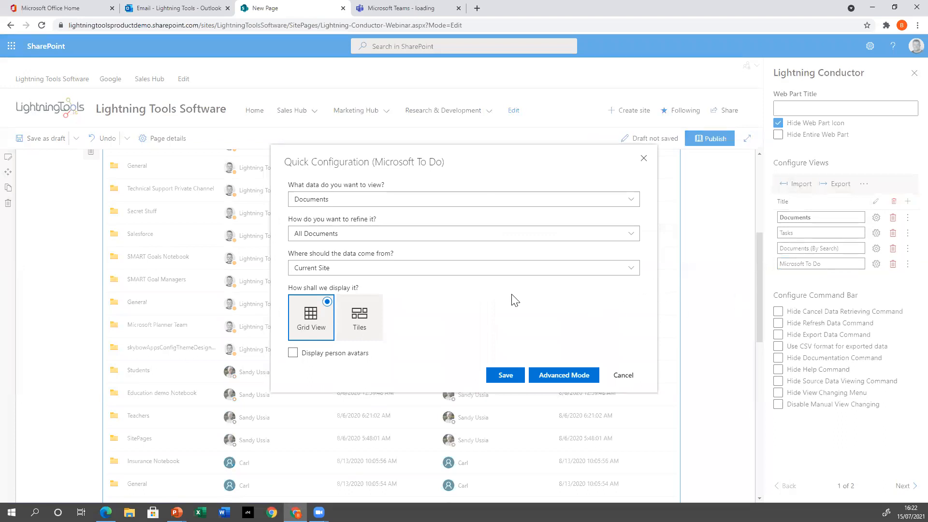
pyautogui.click(323, 200)
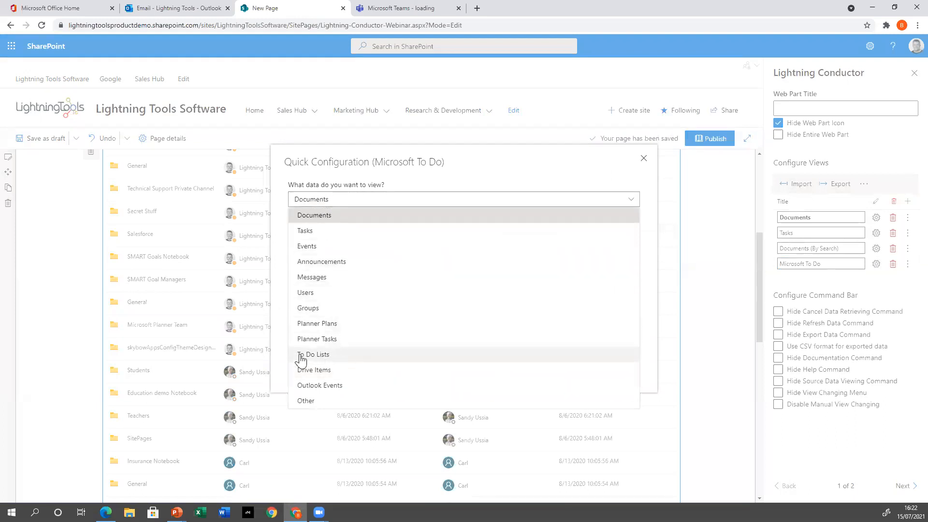
pyautogui.click(353, 360)
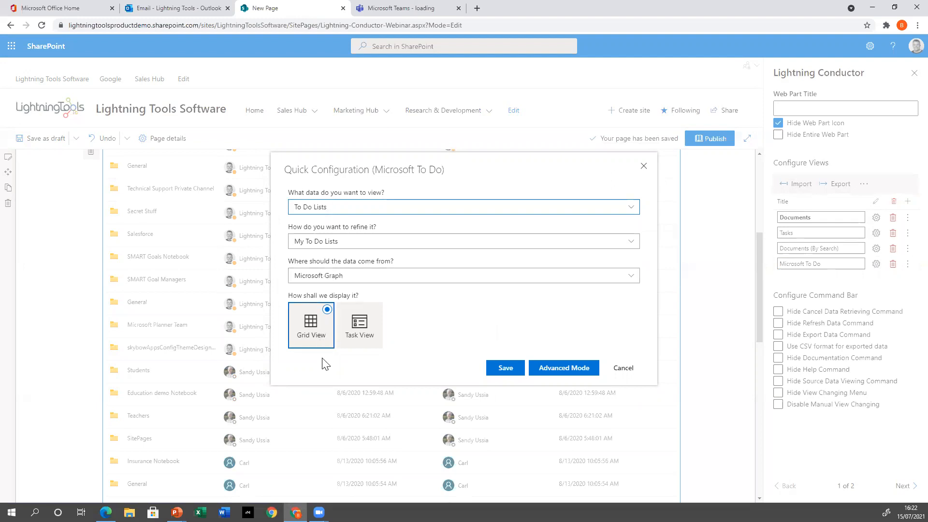
pyautogui.click(364, 333)
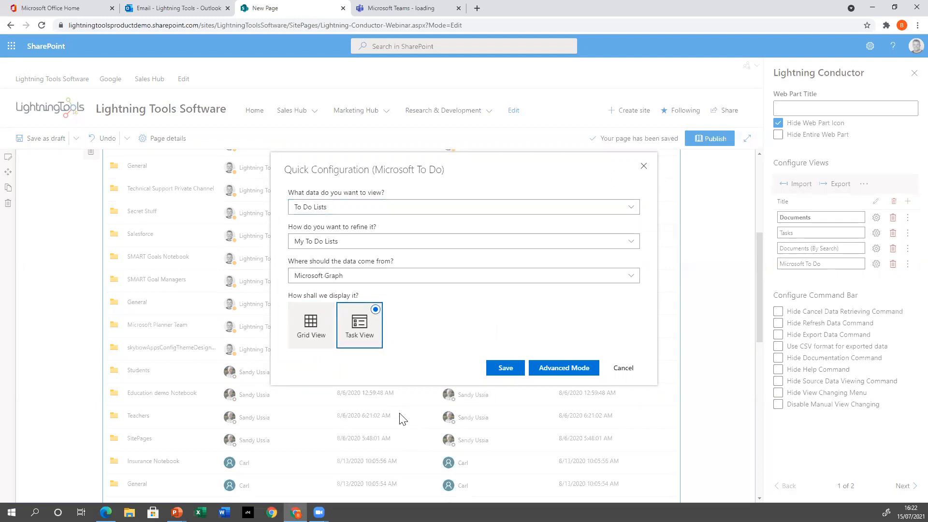
pyautogui.click(502, 371)
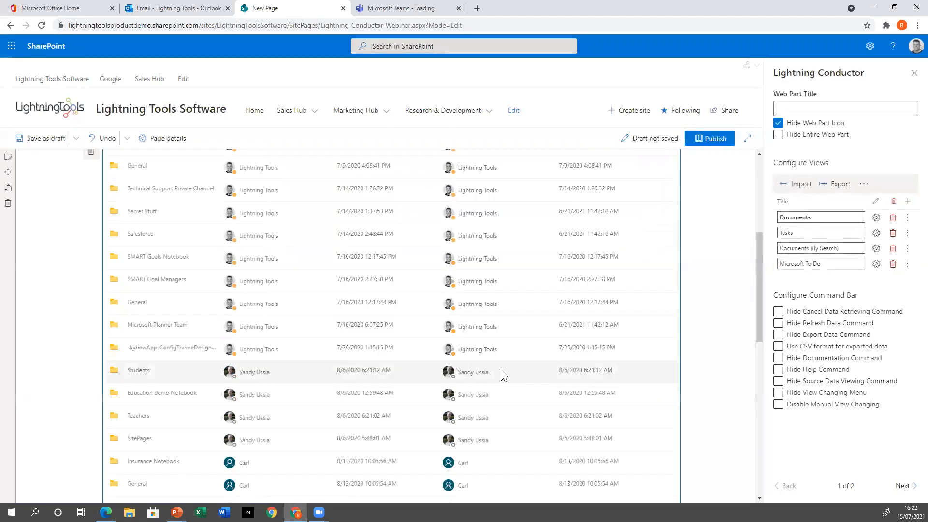
# Step: Switch the web part to the Microsoft To Do view and choose the Training Videos list
pyautogui.scroll(4, 456, 360)
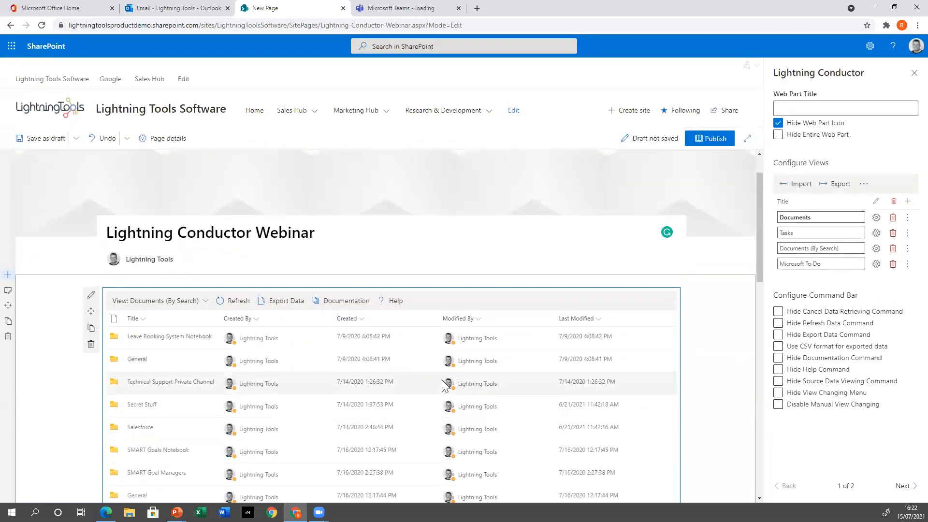
pyautogui.click(203, 302)
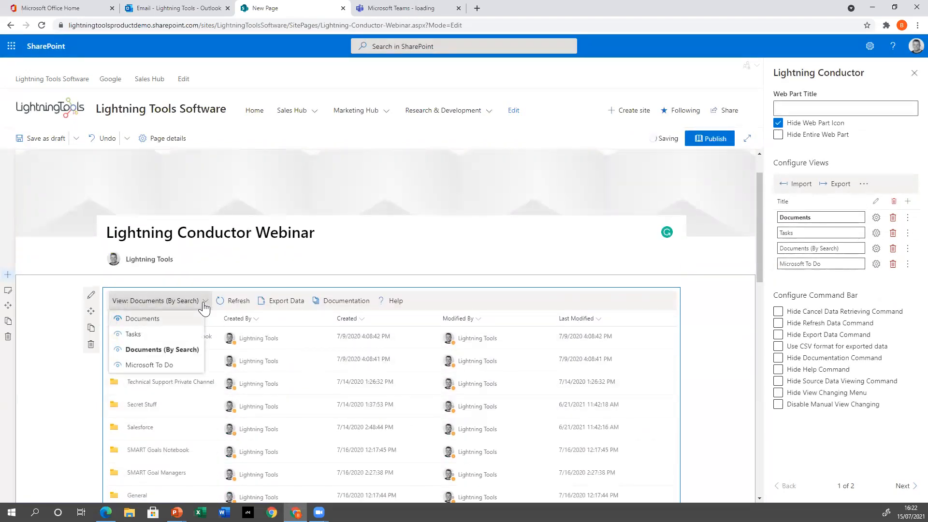
pyautogui.click(149, 366)
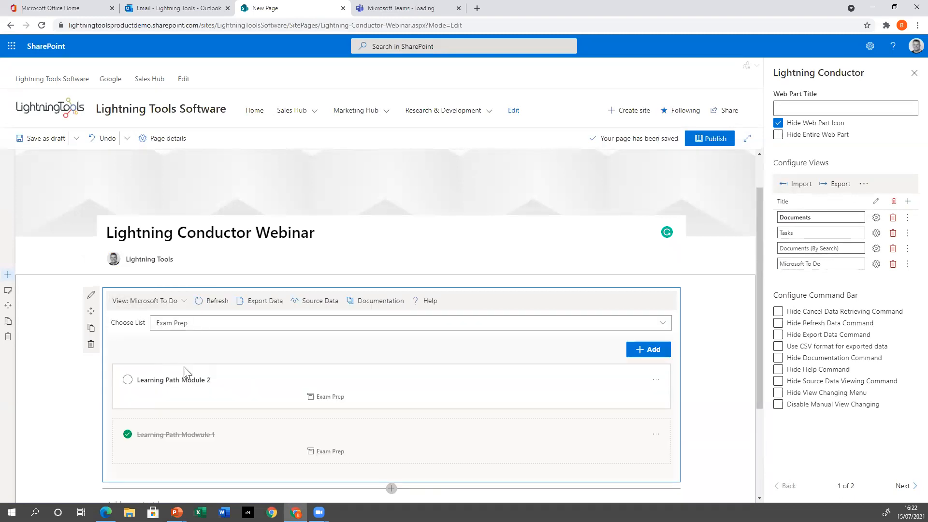
pyautogui.scroll(-2, 256, 384)
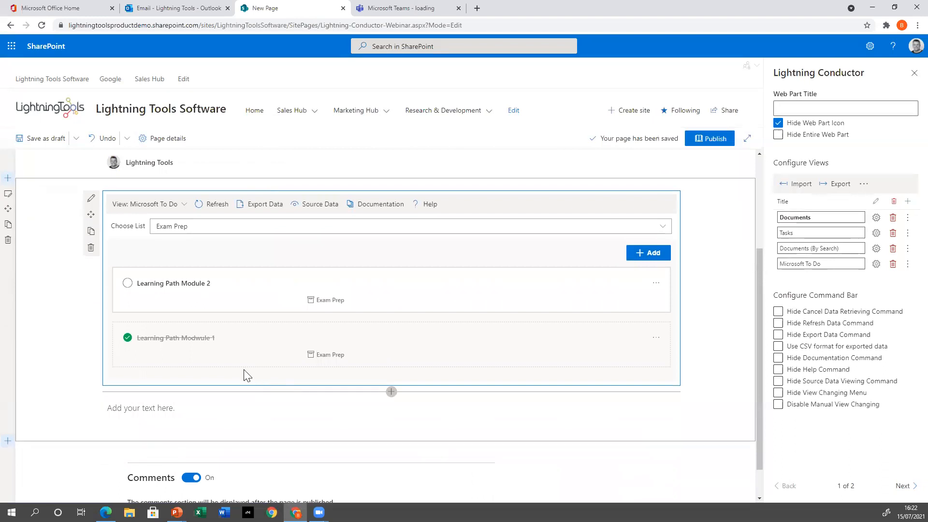
pyautogui.click(665, 228)
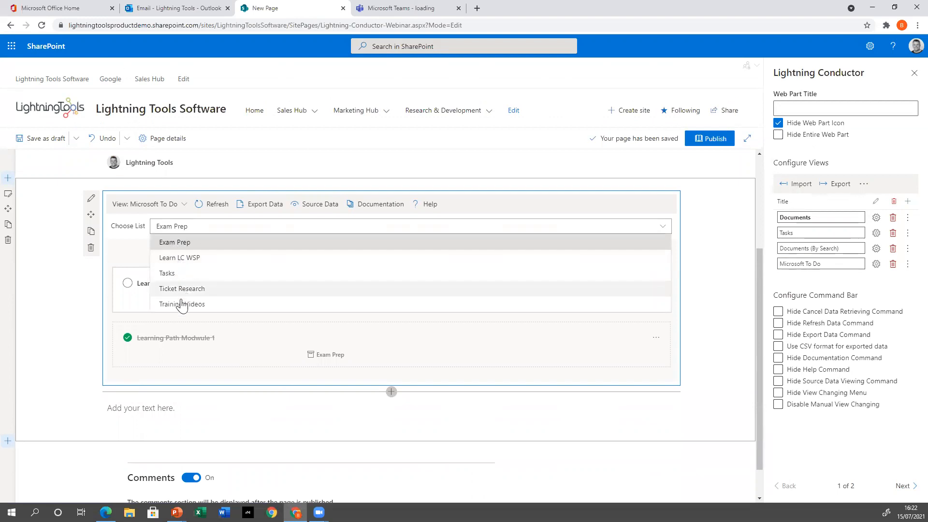
pyautogui.click(180, 304)
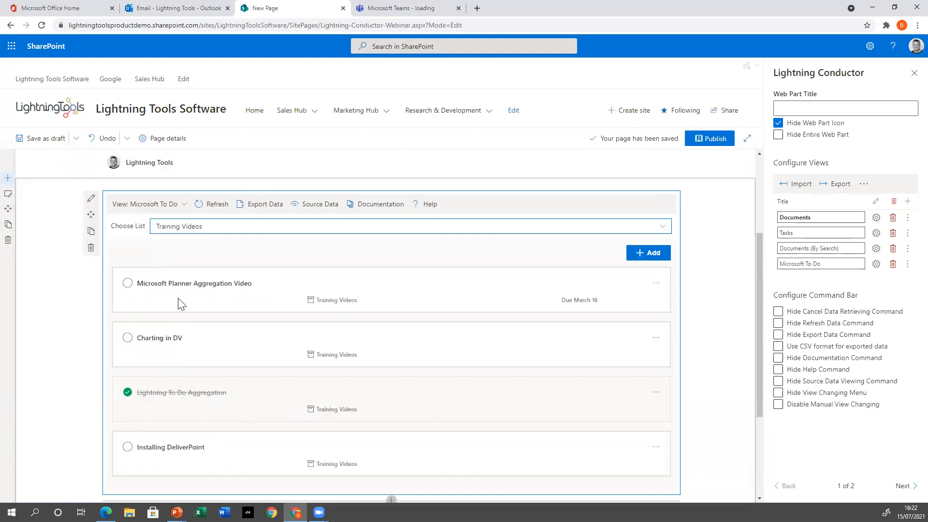
# Step: Mark the Charting in DV task in the Training Videos list as completed
pyautogui.scroll(-2, 292, 458)
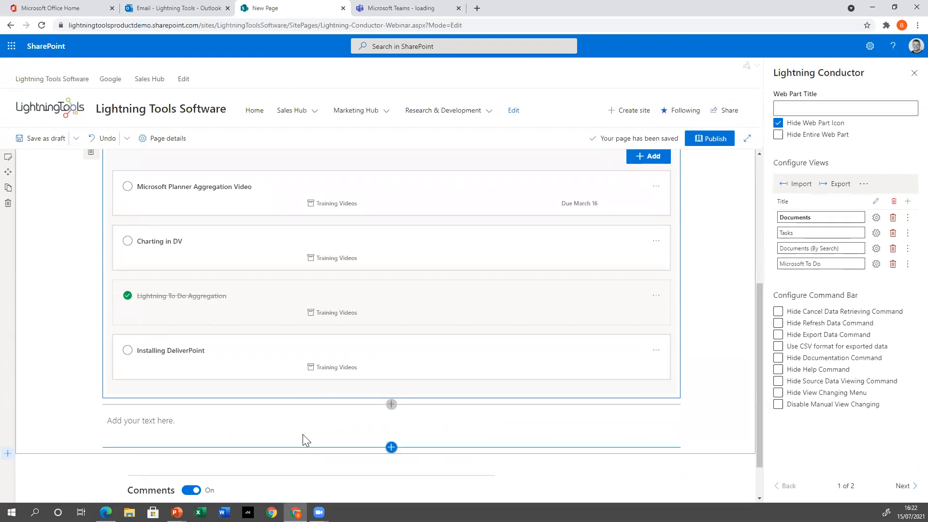
pyautogui.scroll(1, 369, 343)
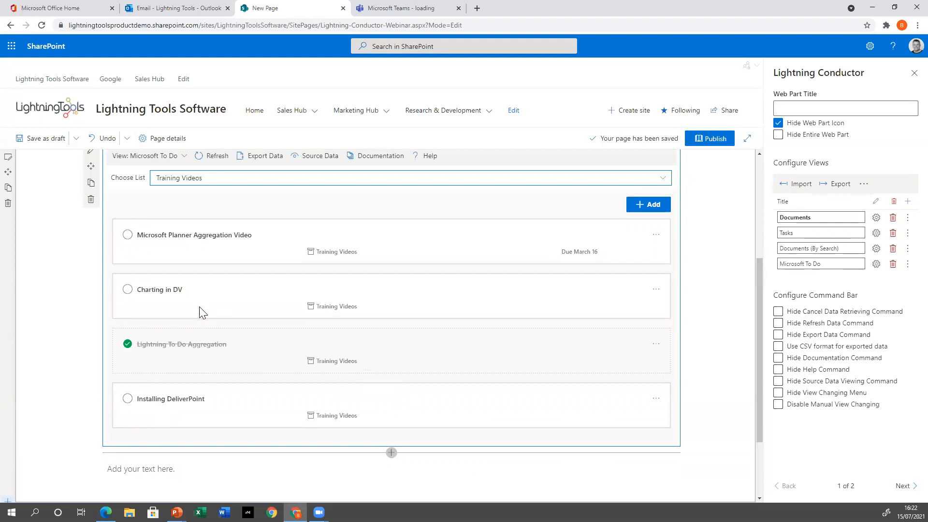
pyautogui.click(128, 290)
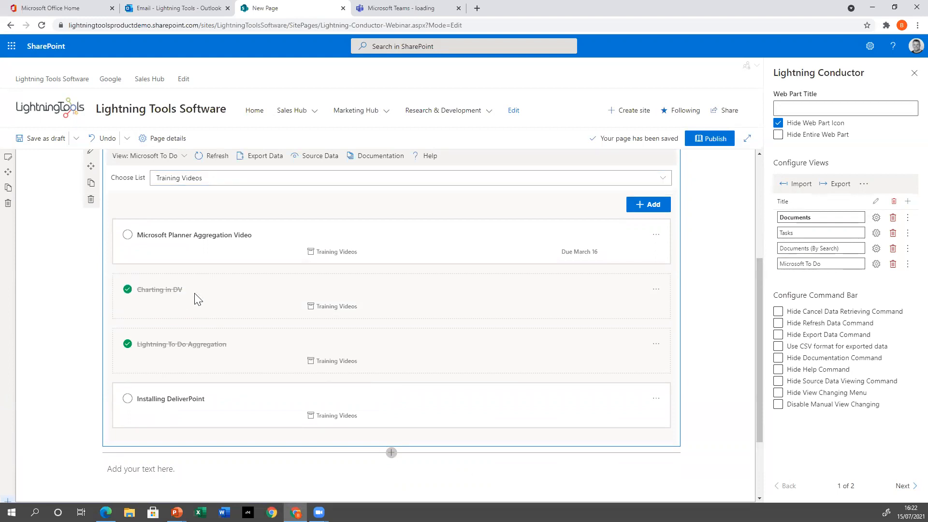
pyautogui.click(653, 290)
# Step: Add a task named Record Webinar with a due date to the Training Videos list
pyautogui.click(659, 207)
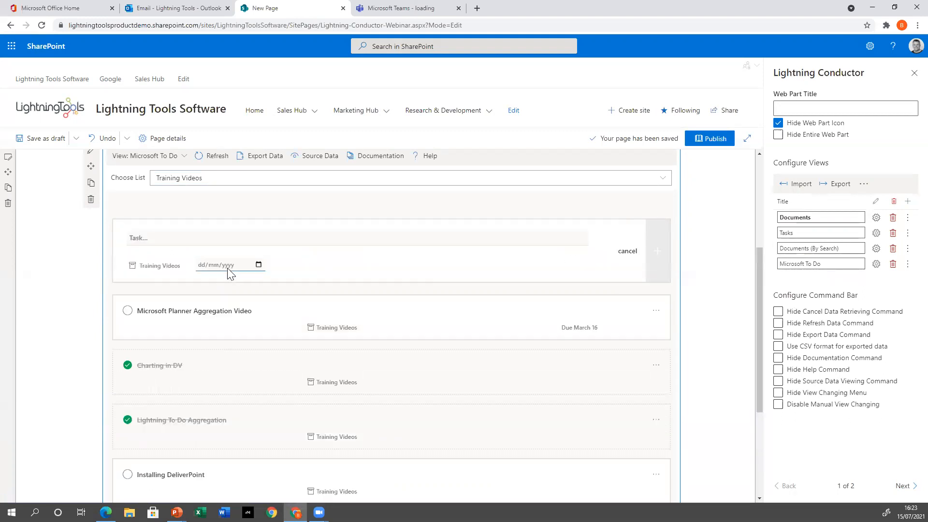
pyautogui.click(190, 236)
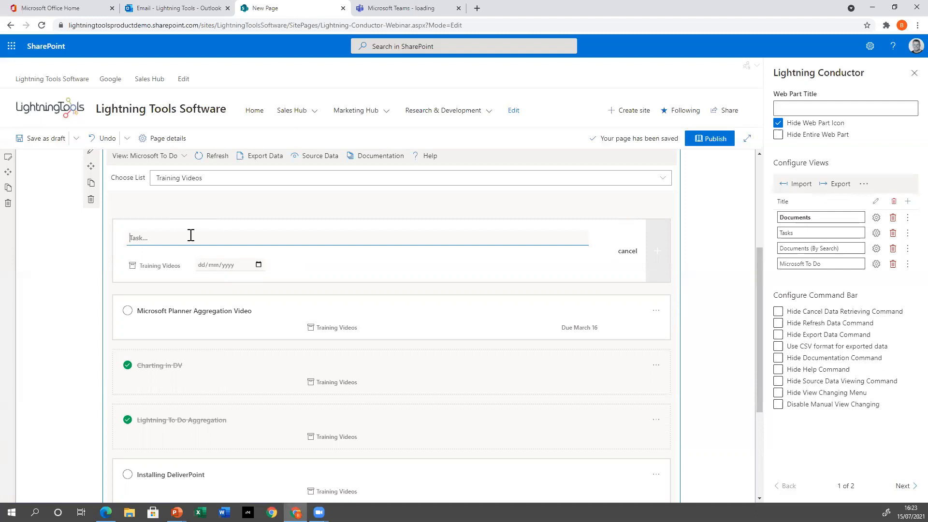
pyautogui.write('Record Webinar')
pyautogui.click(260, 269)
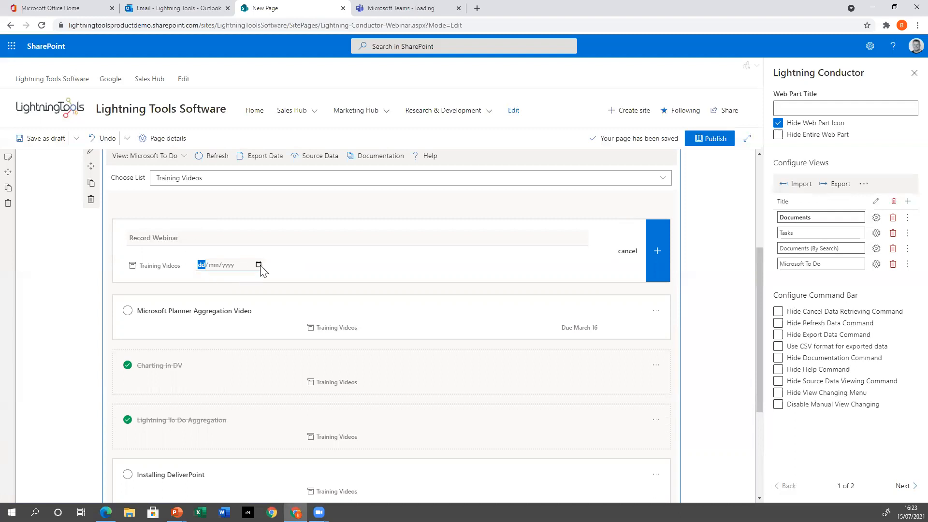
pyautogui.click(260, 267)
pyautogui.click(264, 342)
pyautogui.click(659, 265)
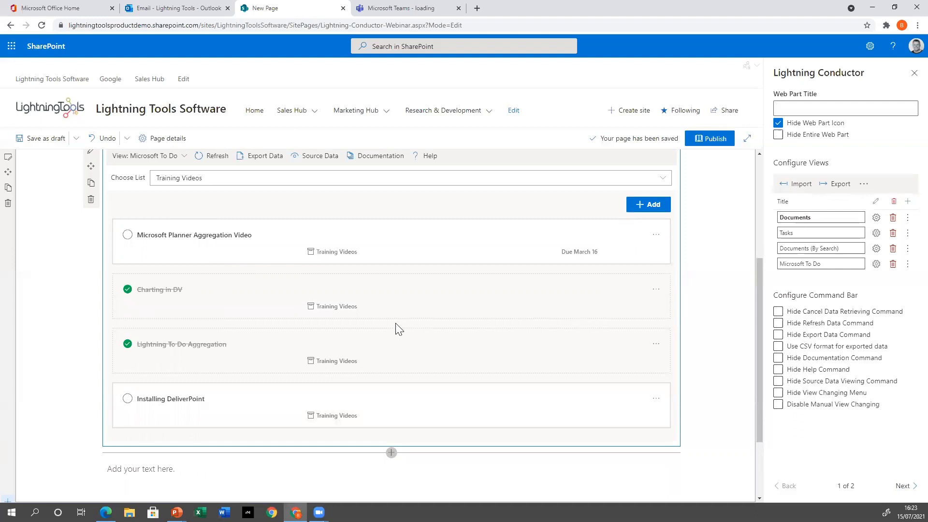
# Step: Switch the Microsoft To Do view back to the Exam Prep list
pyautogui.scroll(2, 409, 349)
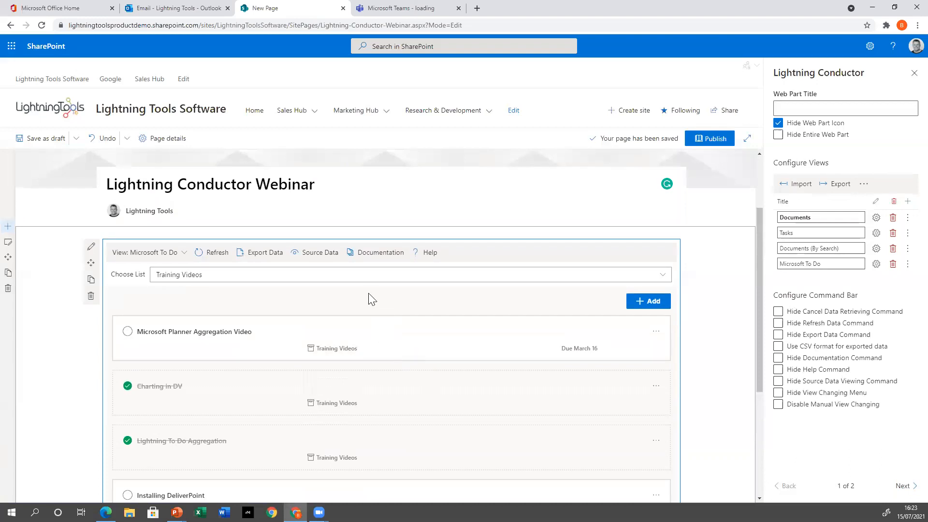
pyautogui.click(368, 280)
pyautogui.click(215, 297)
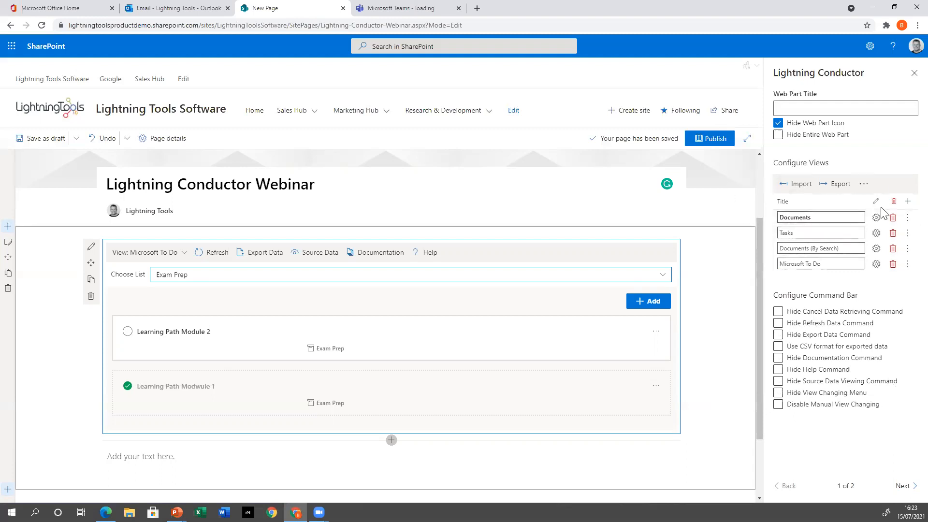
# Step: Add a fifth view to the web part and name it Documents (Advanced)
pyautogui.click(907, 202)
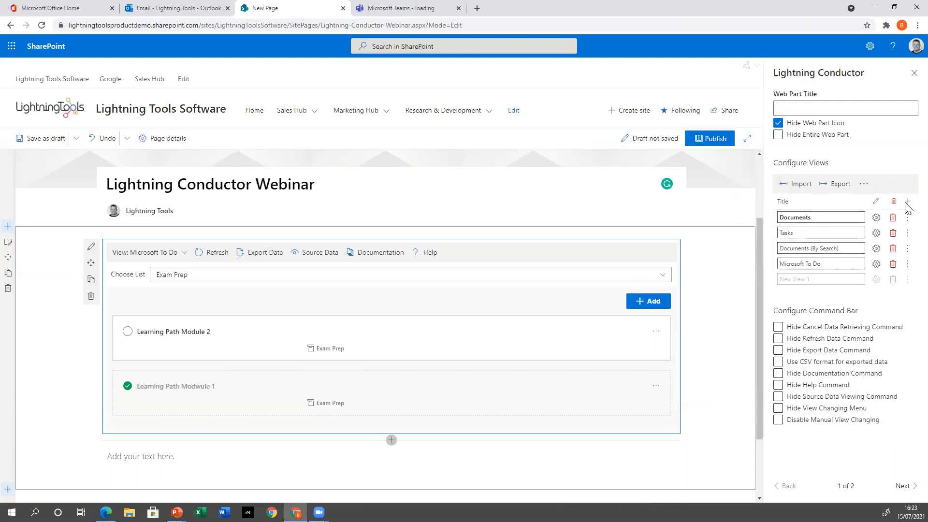
pyautogui.tripleClick(820, 278)
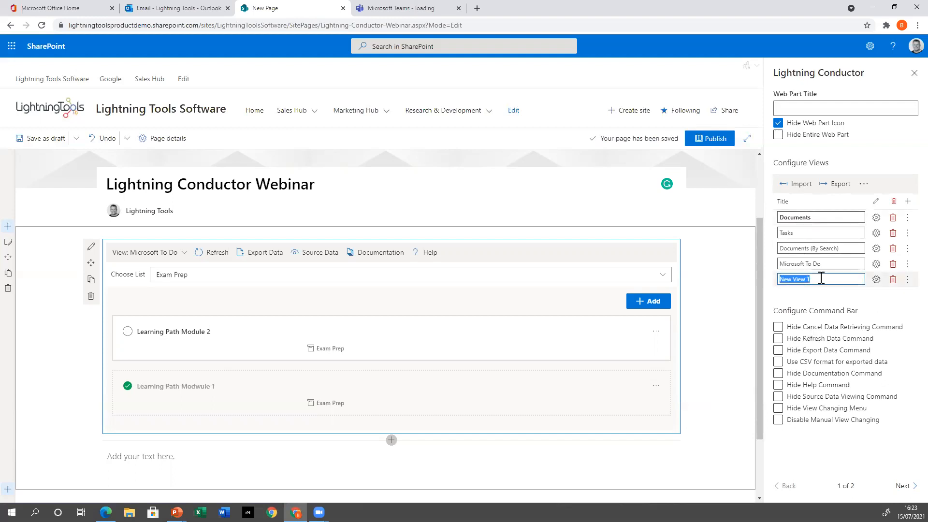
pyautogui.write('Documents (Advanced')
# Step: In the Documents (Advanced) view's advanced configuration, choose the Object Model Rollup Engine Provider as data source and keep the Grid View Display Provider
pyautogui.click(876, 281)
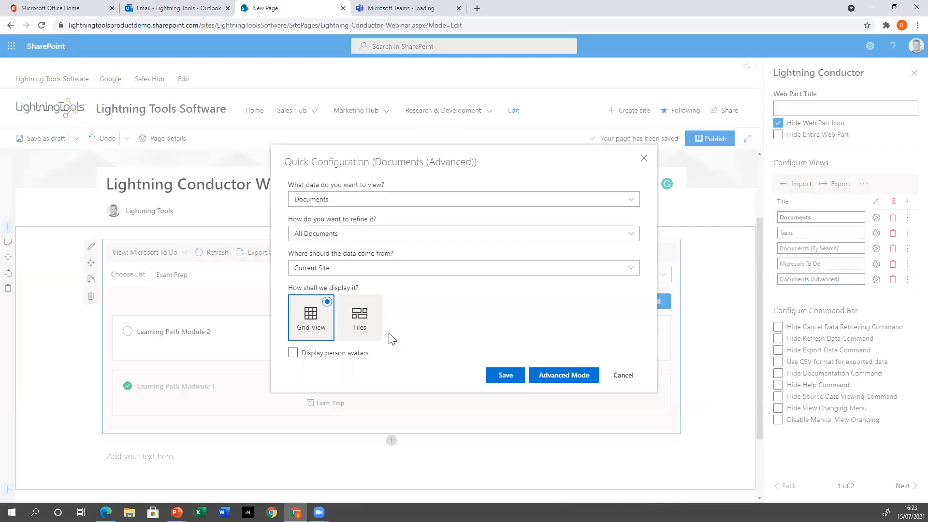
pyautogui.click(564, 378)
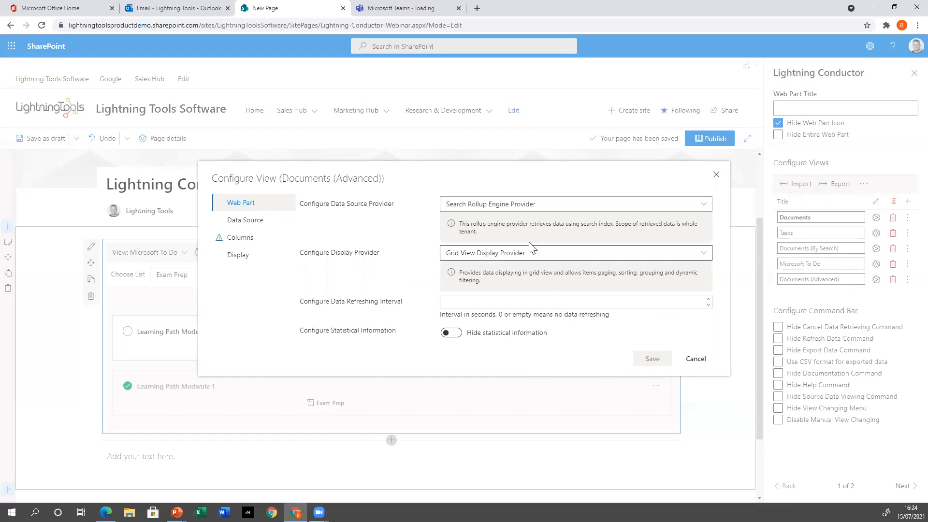
pyautogui.click(497, 214)
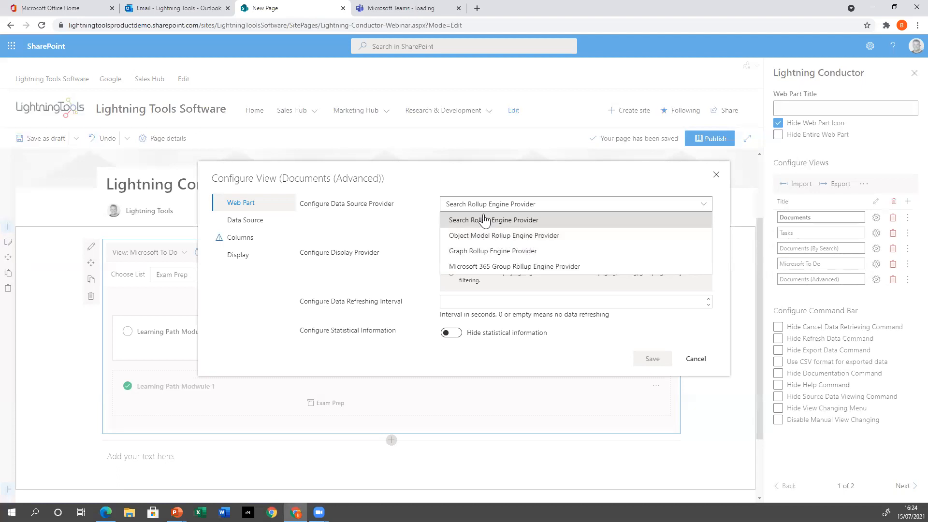
pyautogui.click(489, 236)
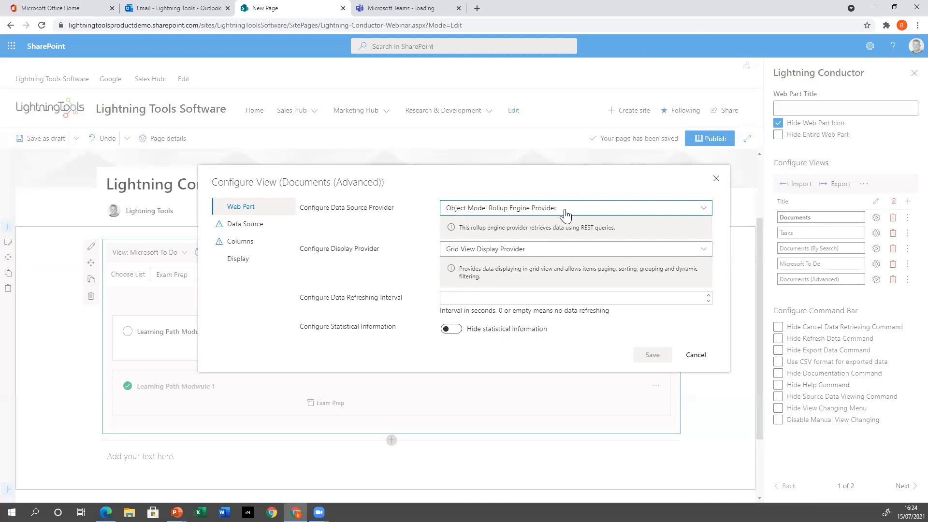
pyautogui.click(525, 249)
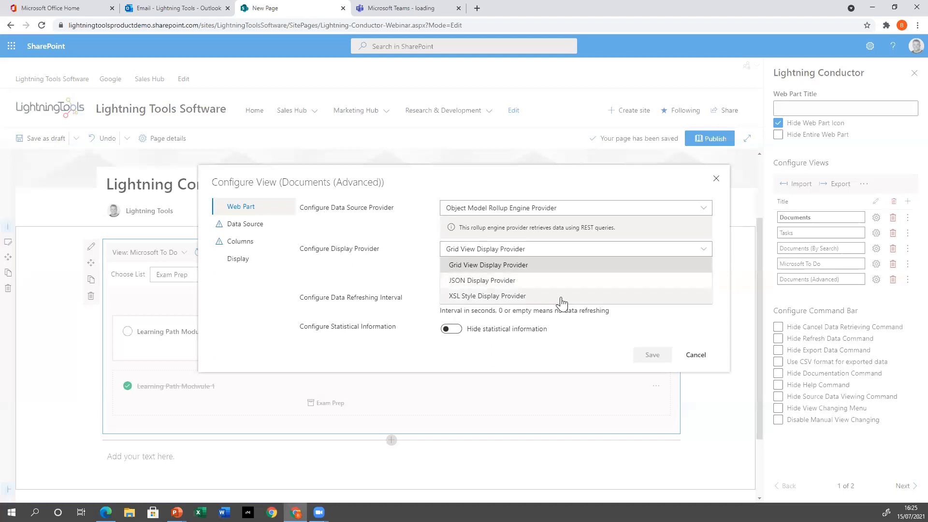
pyautogui.click(474, 264)
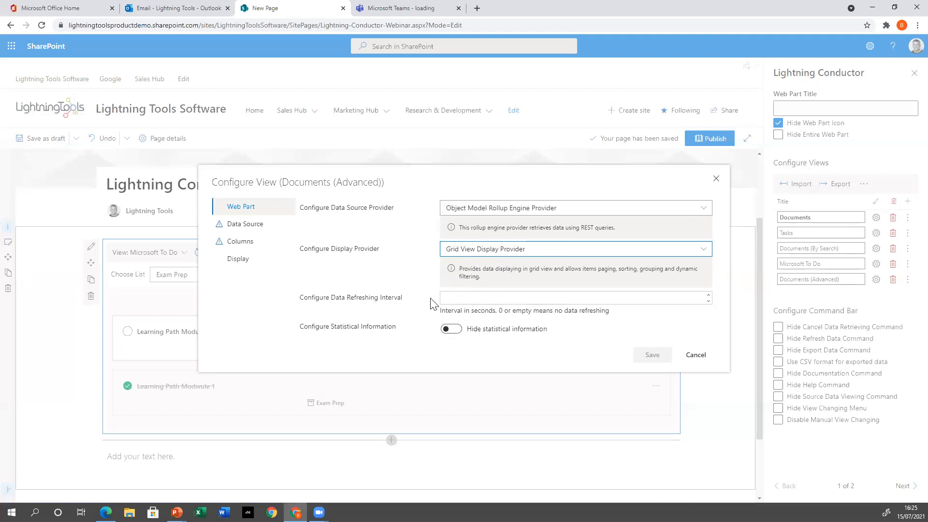
# Step: Try the multiple lists and multiple site collections rollup scopes in the Documents (Advanced) data source settings
pyautogui.click(254, 225)
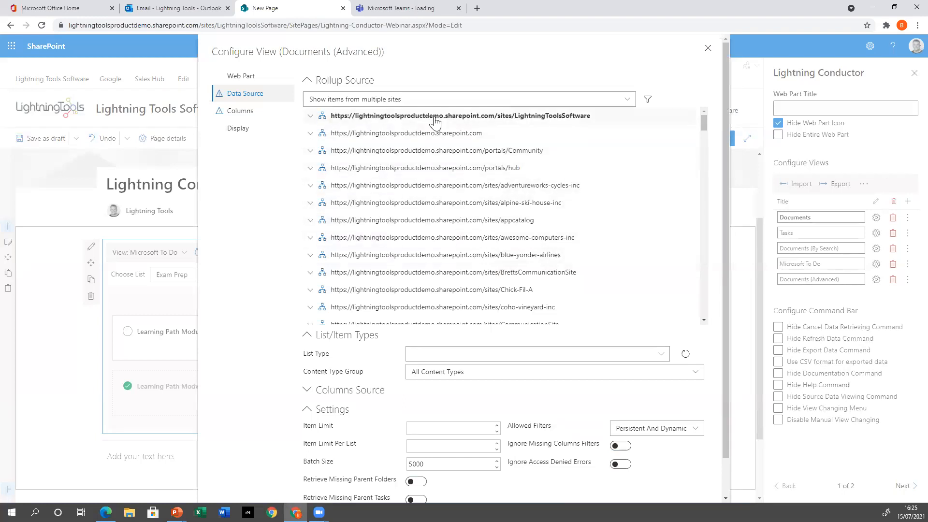
pyautogui.click(310, 117)
pyautogui.click(317, 134)
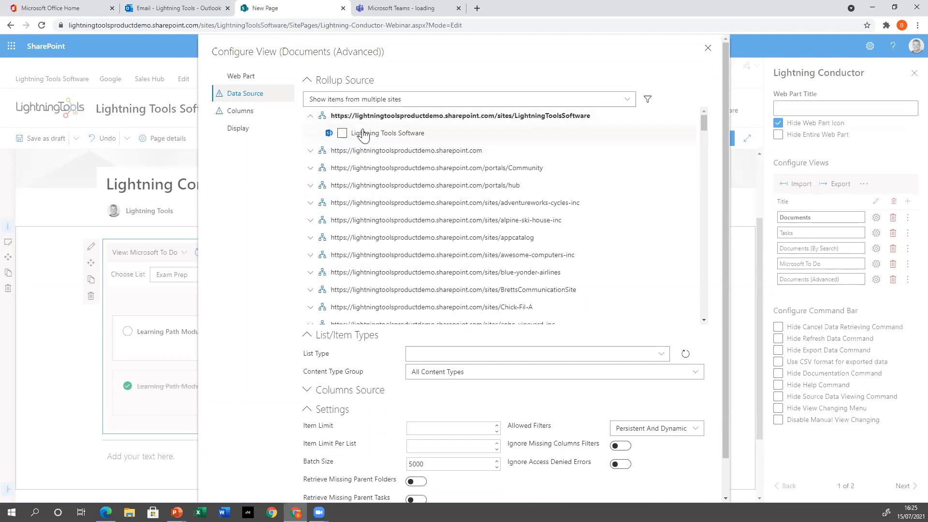
pyautogui.click(424, 101)
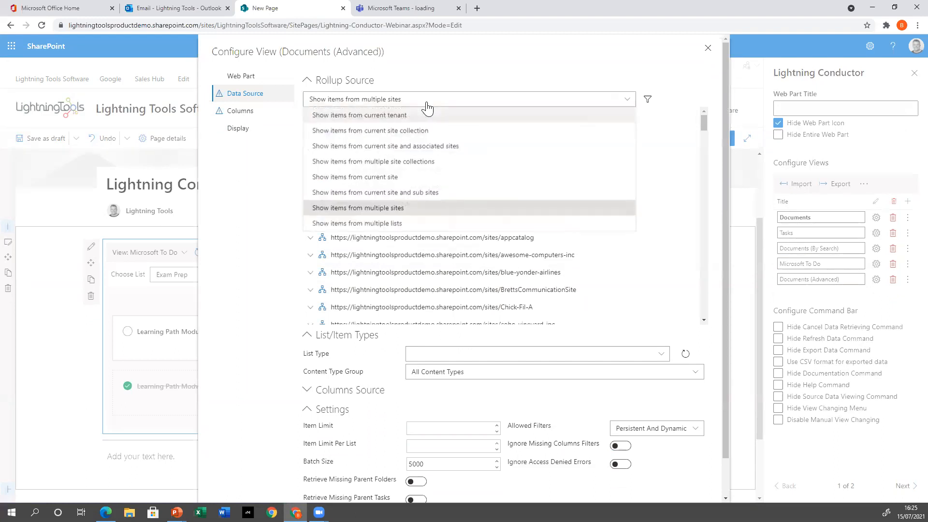
pyautogui.click(391, 224)
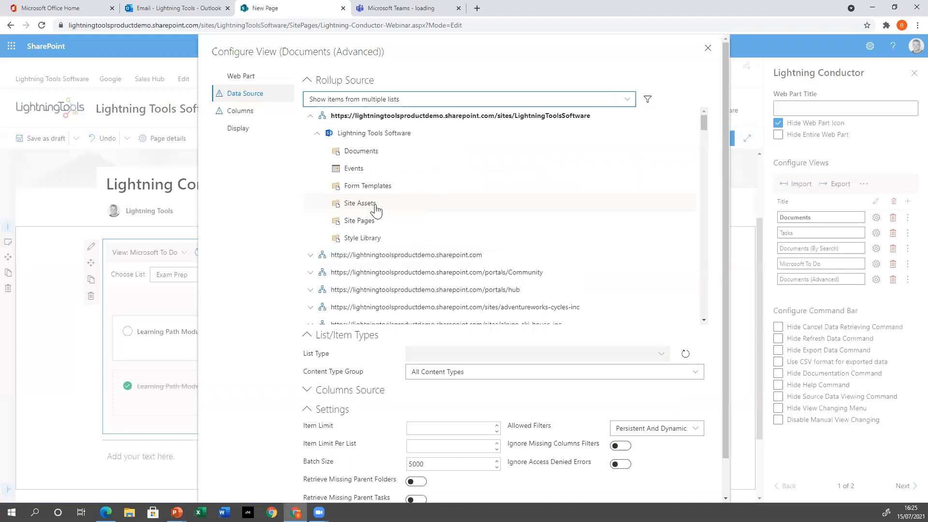
pyautogui.click(528, 100)
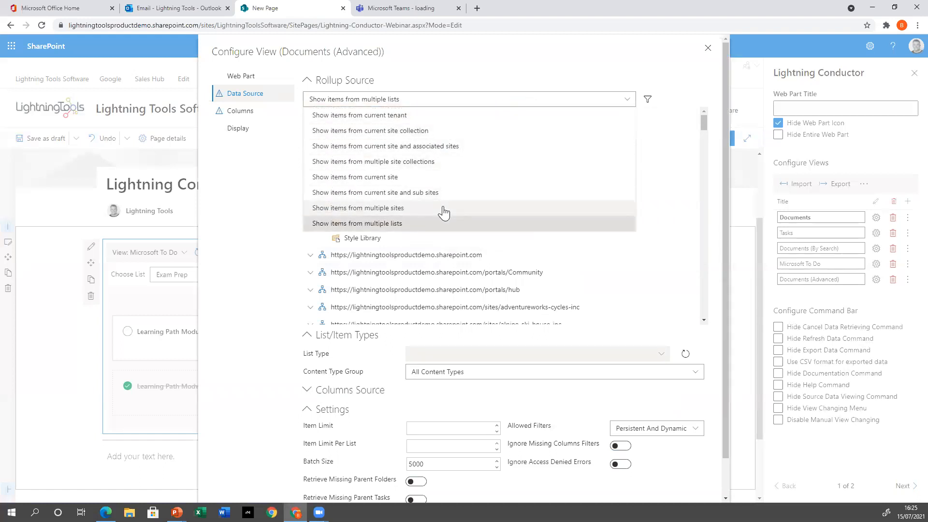
pyautogui.click(407, 163)
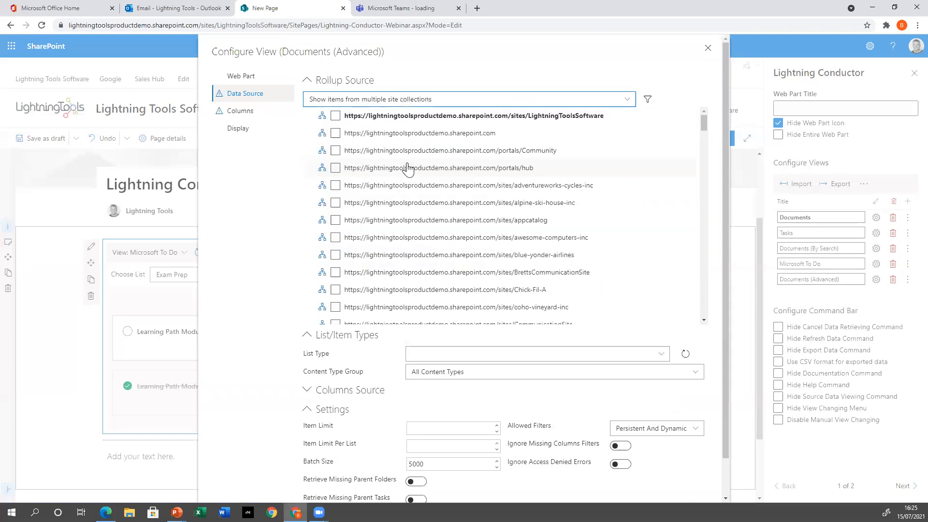
pyautogui.click(661, 354)
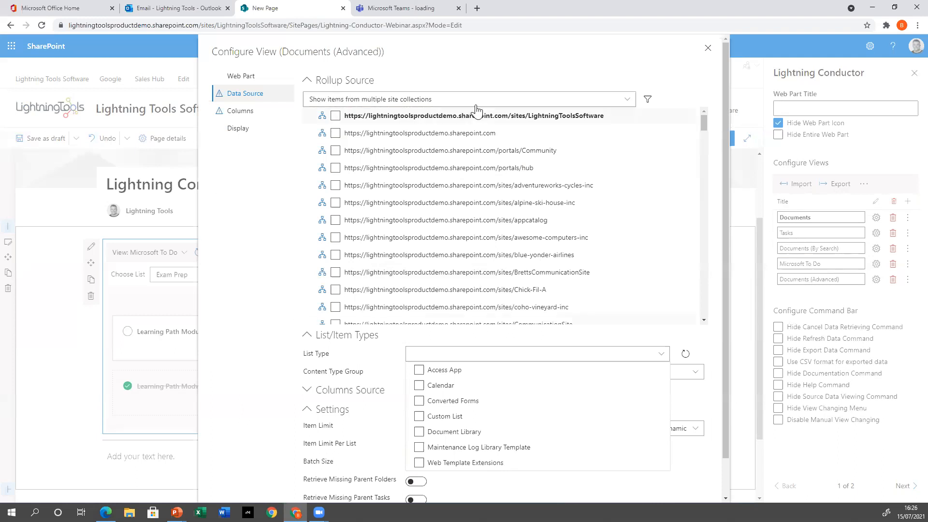
# Step: Set the rollup source to show items from current site and associated sites, with Document Library as the list type
pyautogui.click(473, 101)
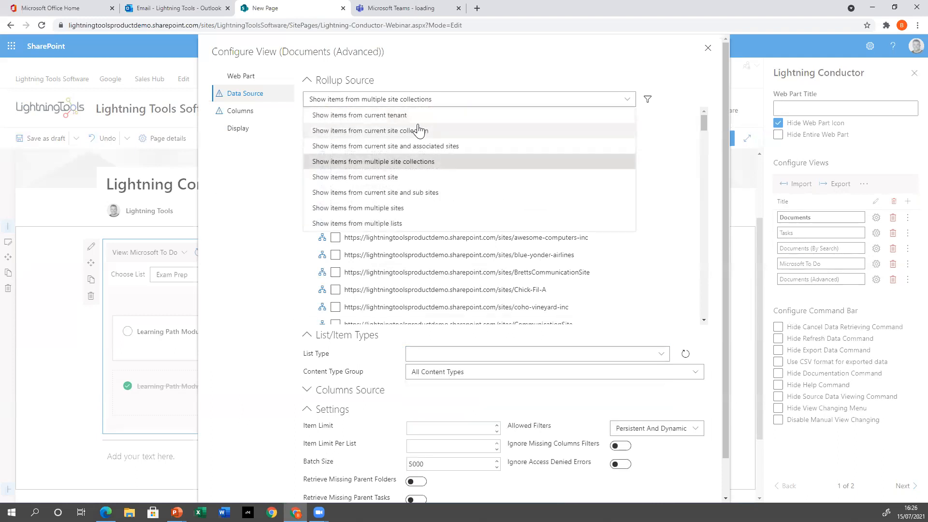
pyautogui.click(422, 146)
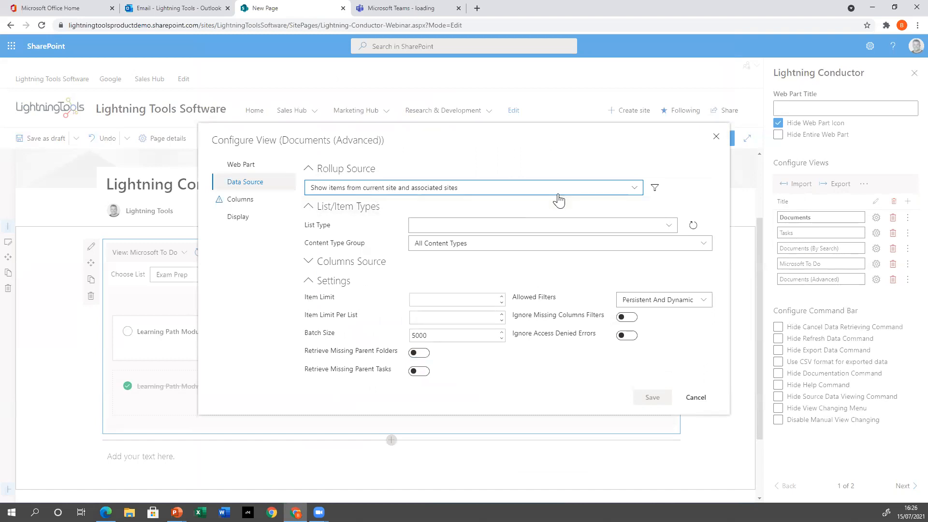
pyautogui.click(668, 226)
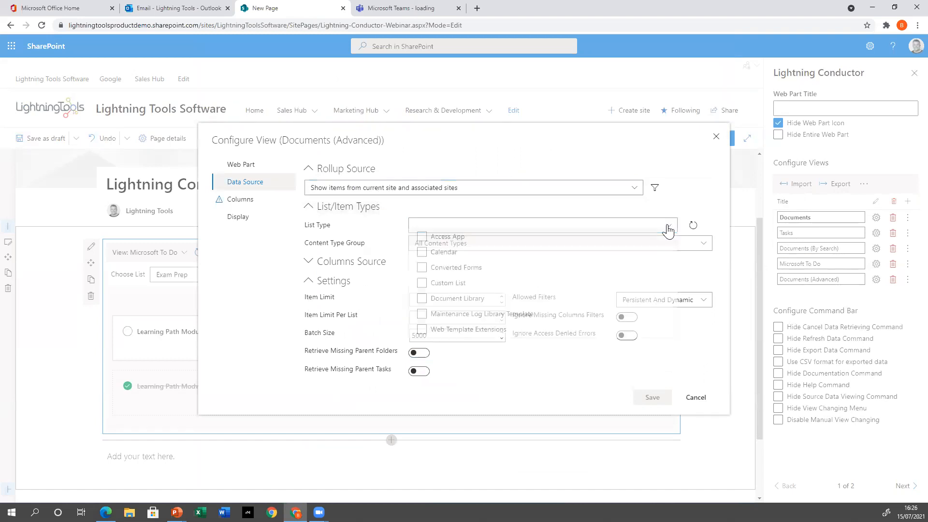
pyautogui.click(423, 304)
pyautogui.click(714, 201)
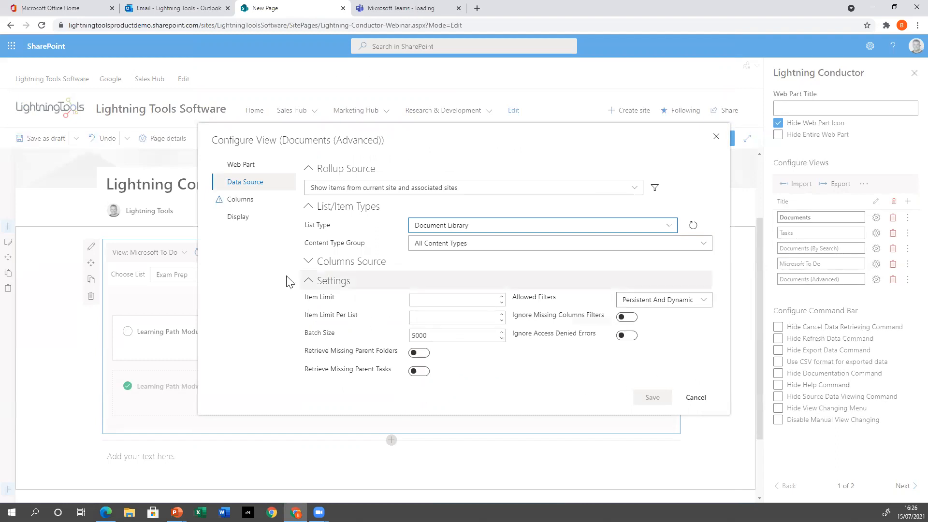
# Step: In the view's column configuration, select the Title column and move it above the Name columns
pyautogui.click(243, 200)
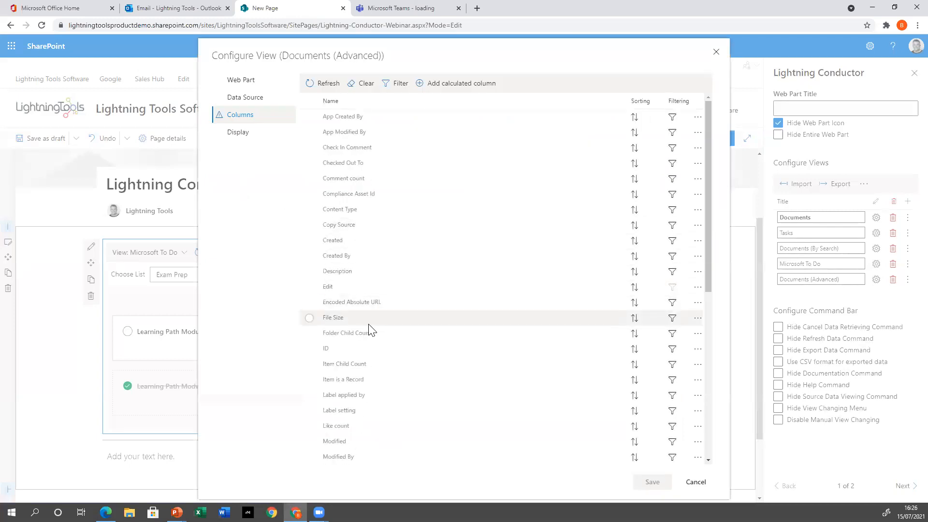
pyautogui.scroll(-7, 386, 339)
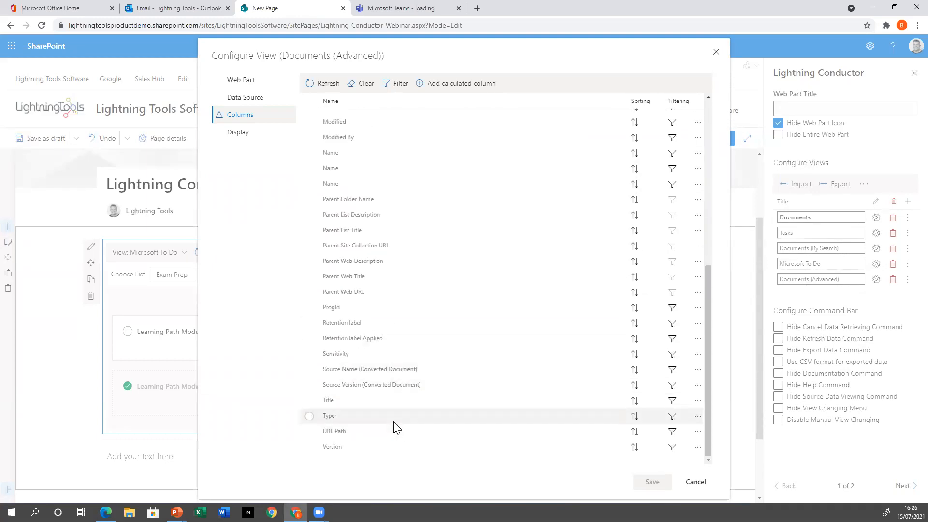
pyautogui.click(318, 401)
pyautogui.moveTo(337, 400); pyautogui.dragTo(351, 165)
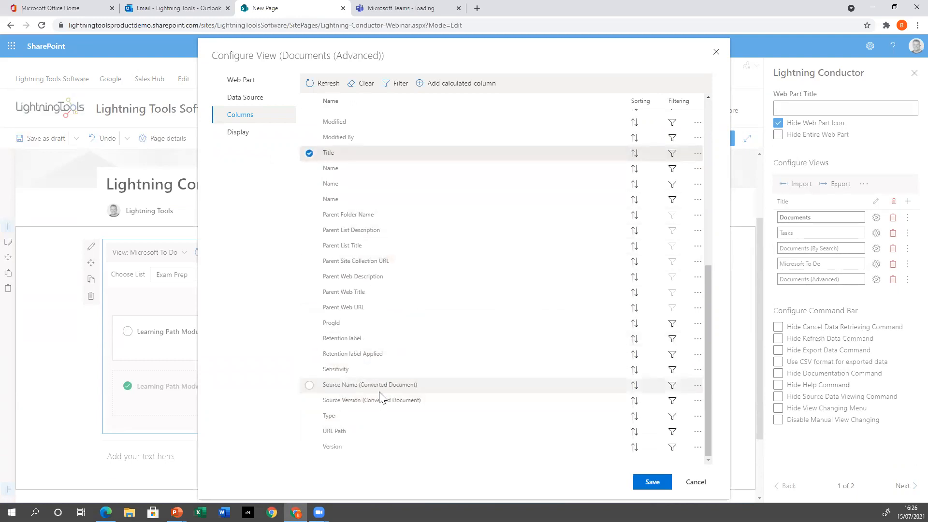
# Step: Include the Name, Created and Created By columns instead of Title, and move Name up above Content Type
pyautogui.click(313, 167)
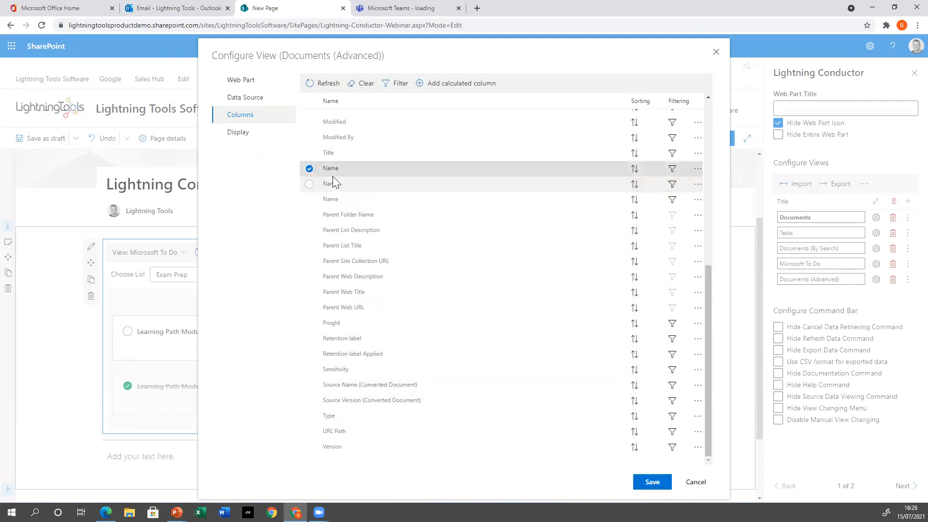
pyautogui.moveTo(337, 170); pyautogui.dragTo(335, 123)
pyautogui.scroll(3, 371, 214)
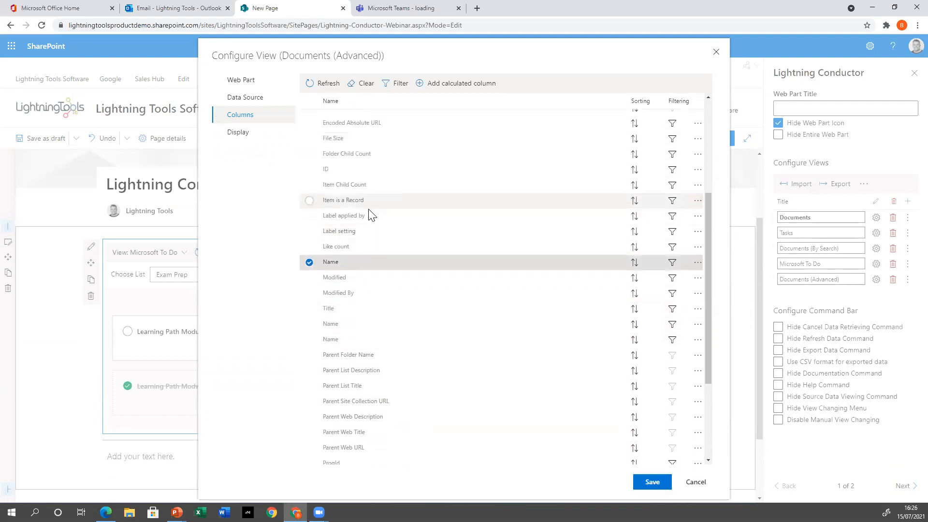
pyautogui.scroll(1, 371, 214)
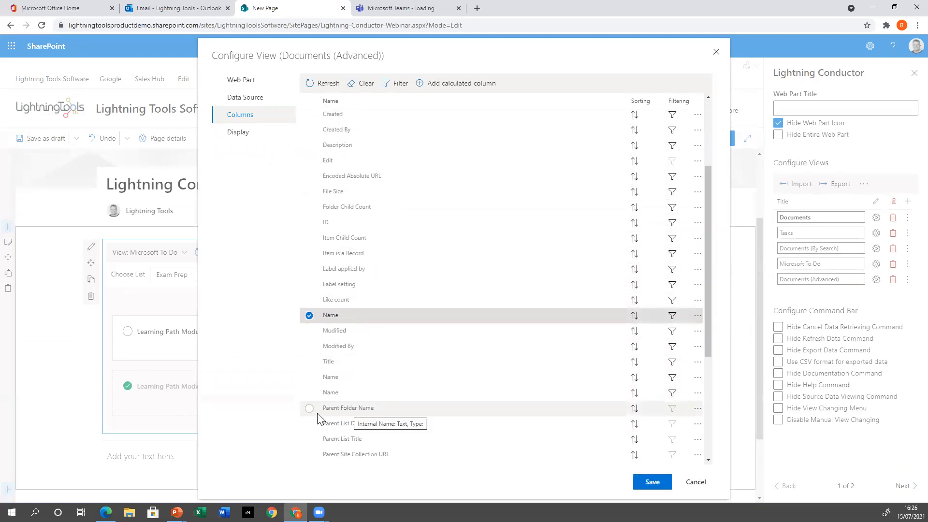
pyautogui.scroll(1, 356, 276)
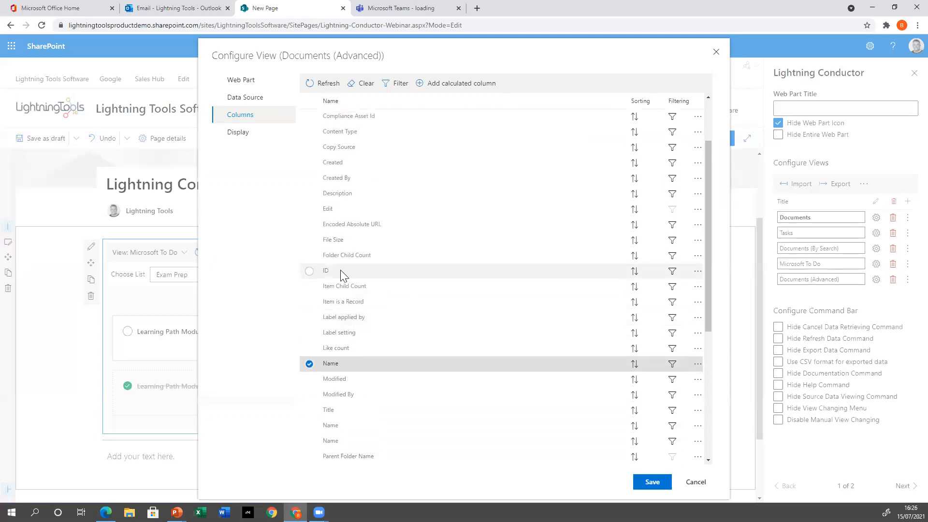
pyautogui.click(309, 177)
pyautogui.click(309, 162)
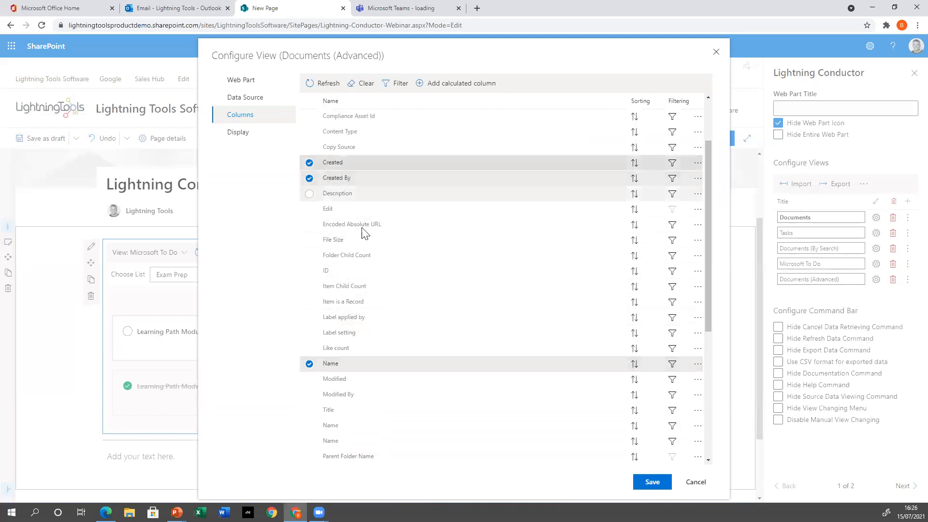
pyautogui.moveTo(396, 362); pyautogui.dragTo(391, 137)
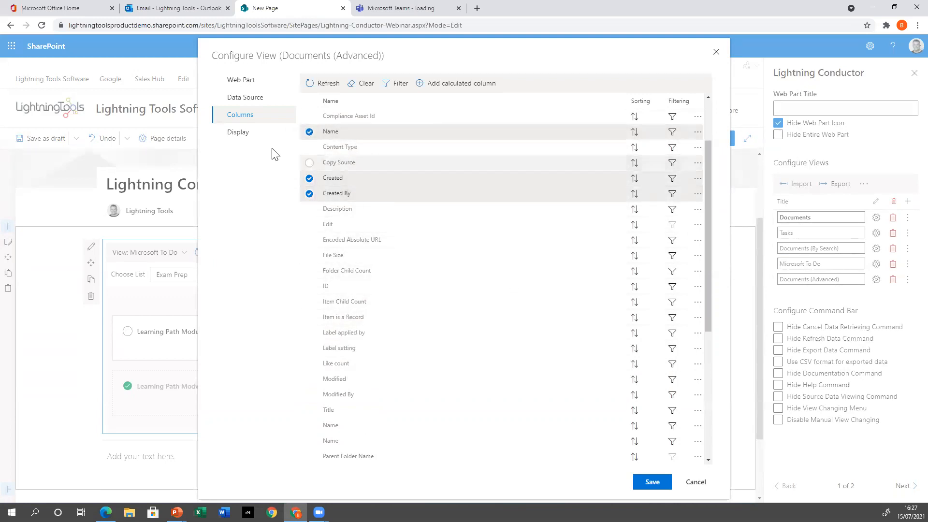
# Step: Set the display formats to No Extension for Name, Short Date for Created and Avatar (Linked to User) for Created By
pyautogui.click(242, 139)
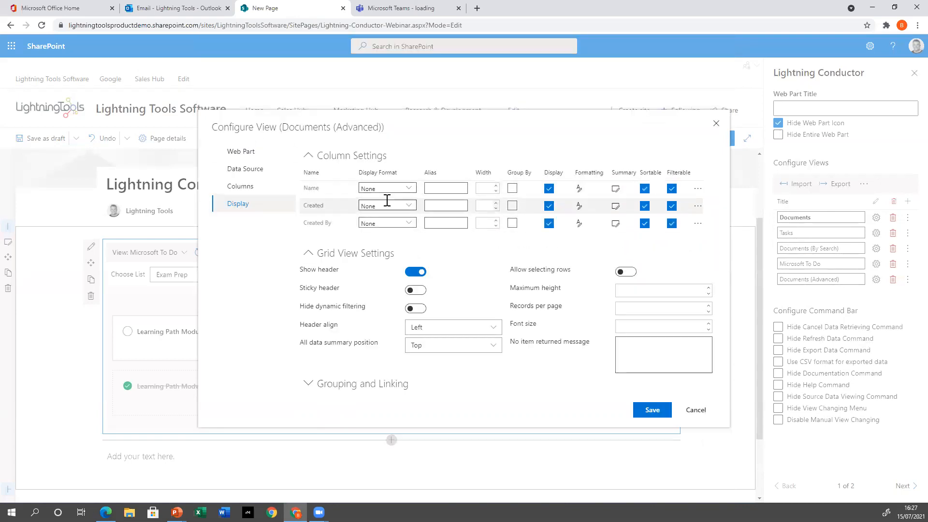
pyautogui.click(408, 187)
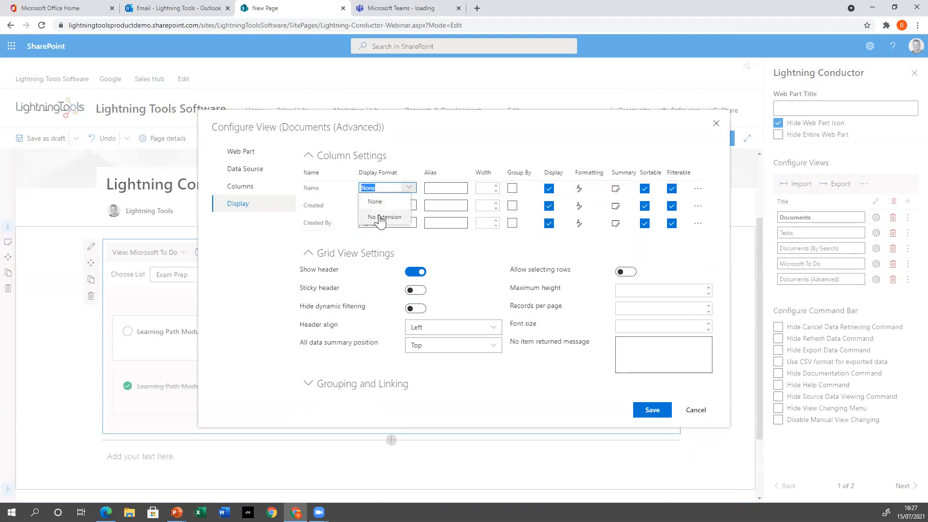
pyautogui.click(380, 217)
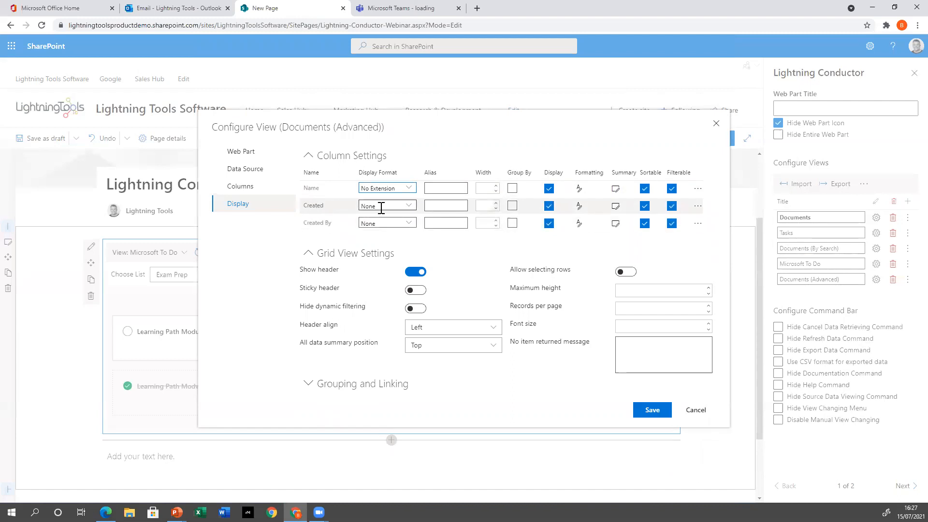
pyautogui.click(408, 207)
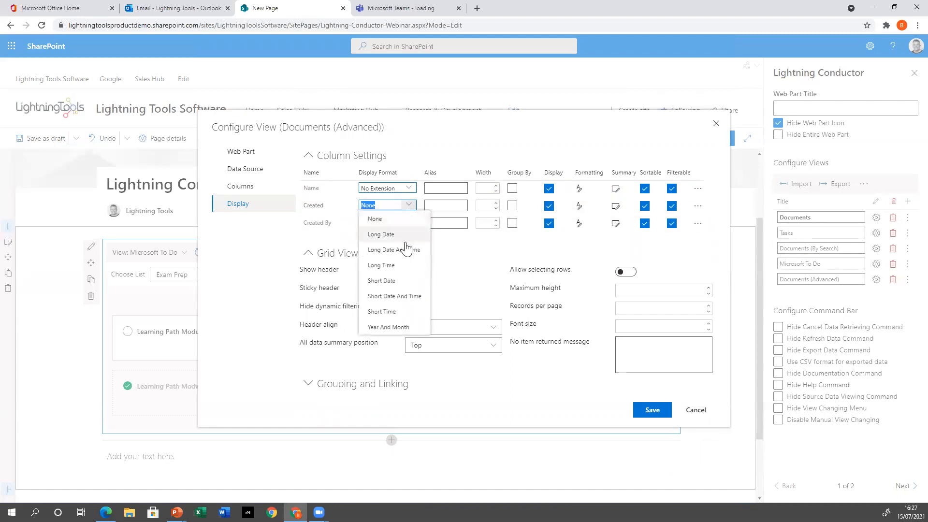
pyautogui.click(400, 284)
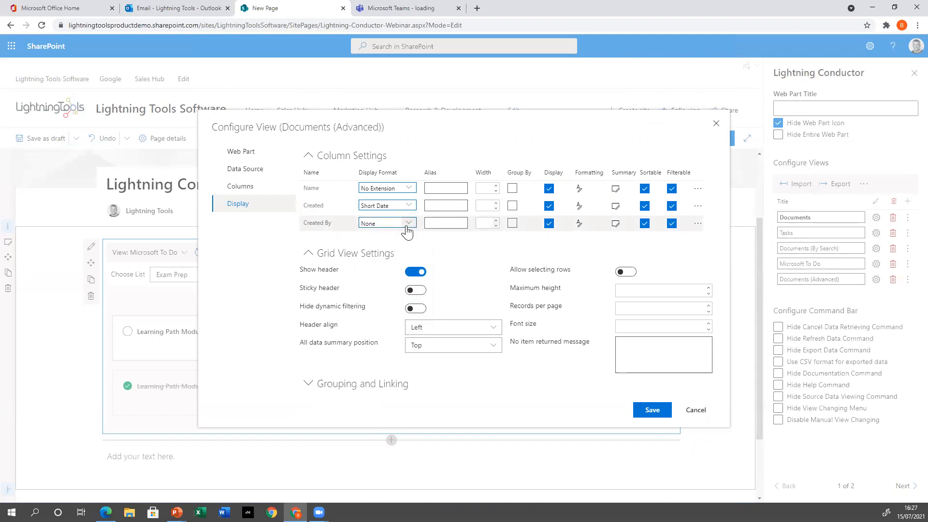
pyautogui.click(391, 224)
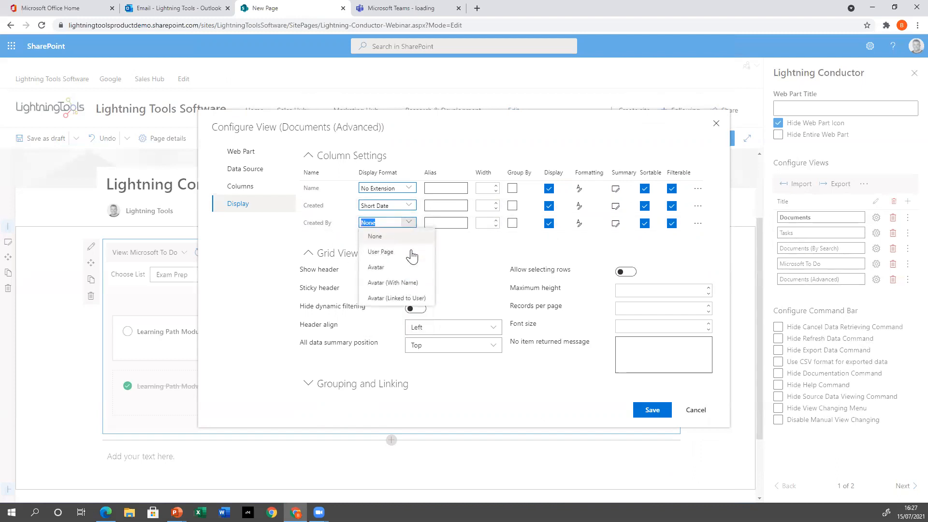
pyautogui.click(405, 298)
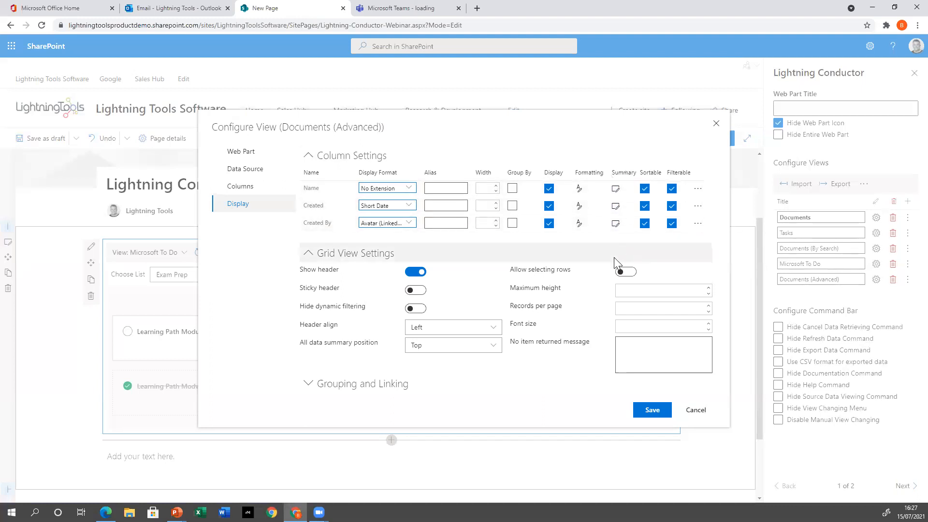
pyautogui.click(697, 189)
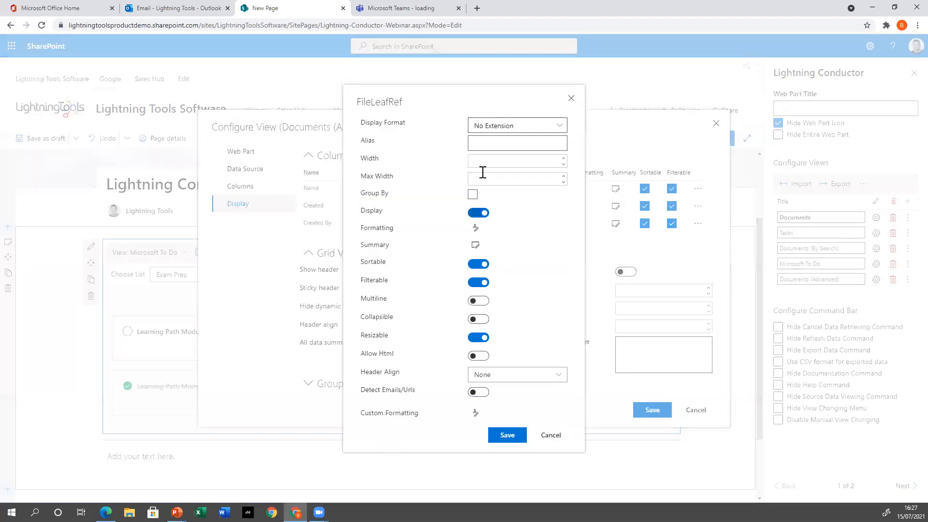
pyautogui.click(550, 435)
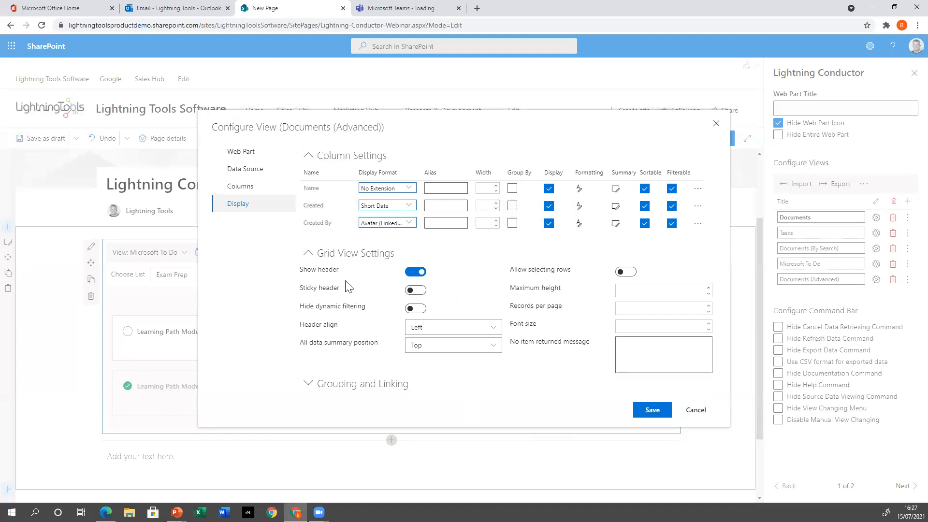
# Step: In the grouping and linking settings, link the Name column, show the item type icon and group the hierarchy By Folders
pyautogui.click(310, 386)
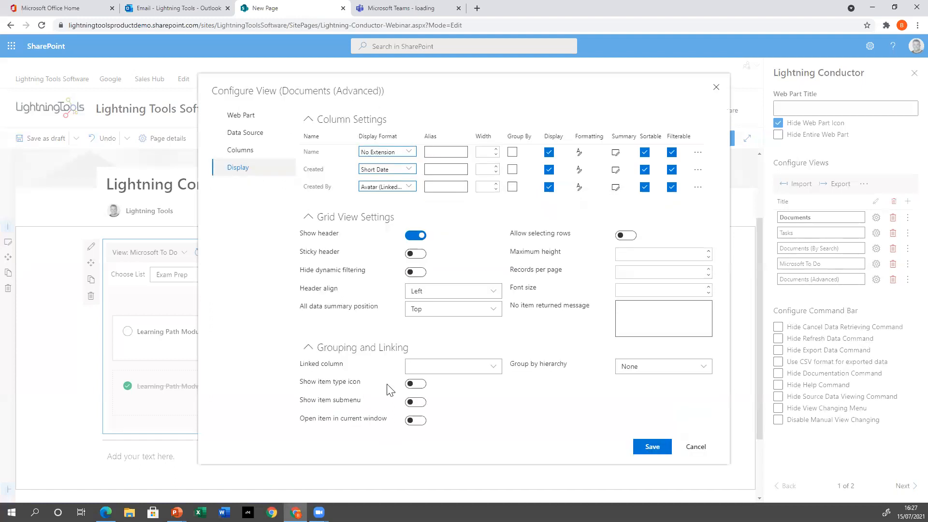
pyautogui.click(493, 367)
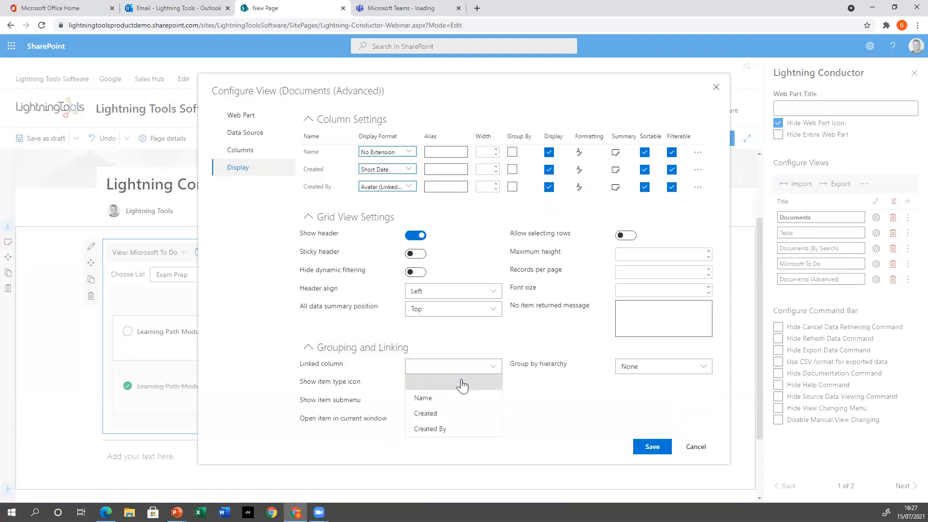
pyautogui.click(427, 400)
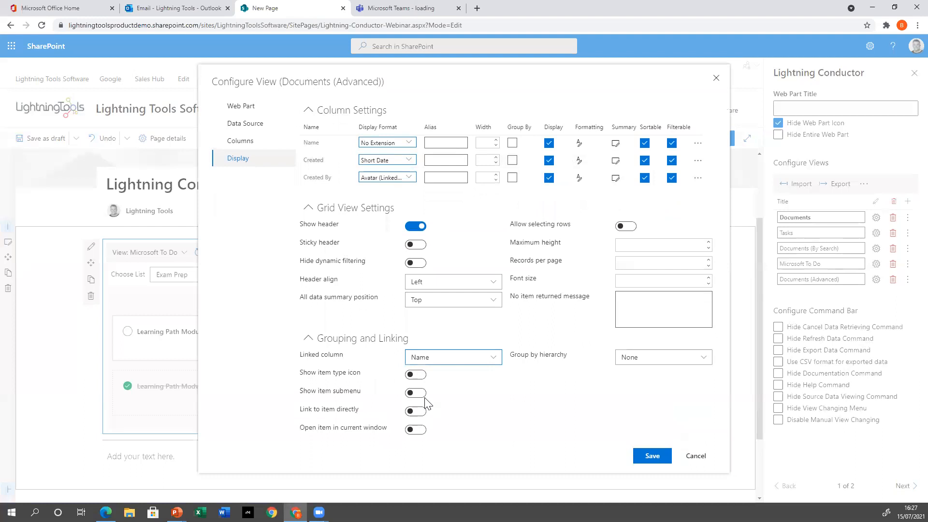
pyautogui.click(413, 375)
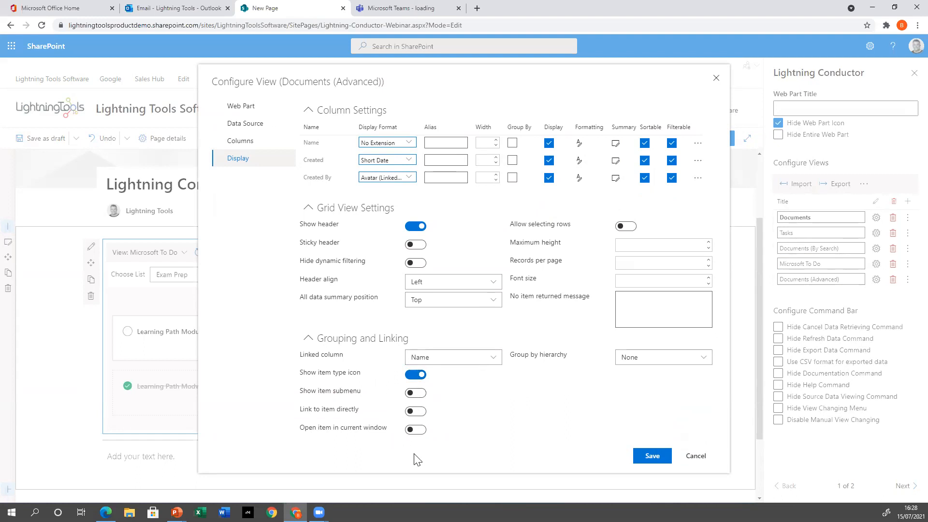
pyautogui.click(673, 360)
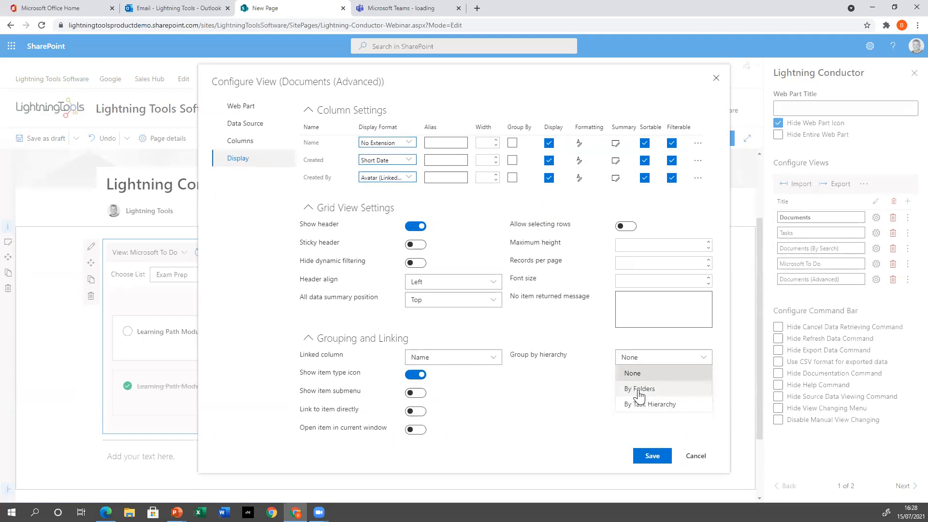
pyautogui.click(638, 389)
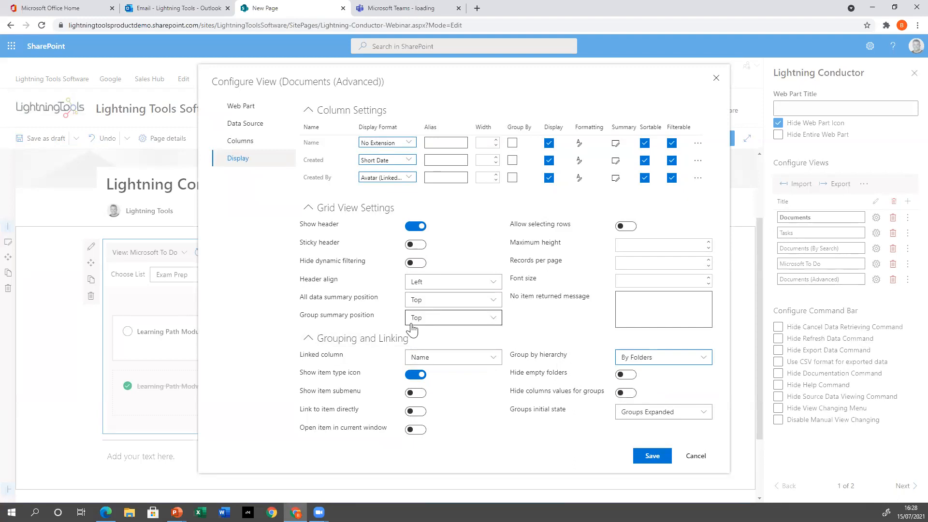
# Step: Set the records per page to 25 in the grid view settings and save the Documents (Advanced) view
pyautogui.click(673, 262)
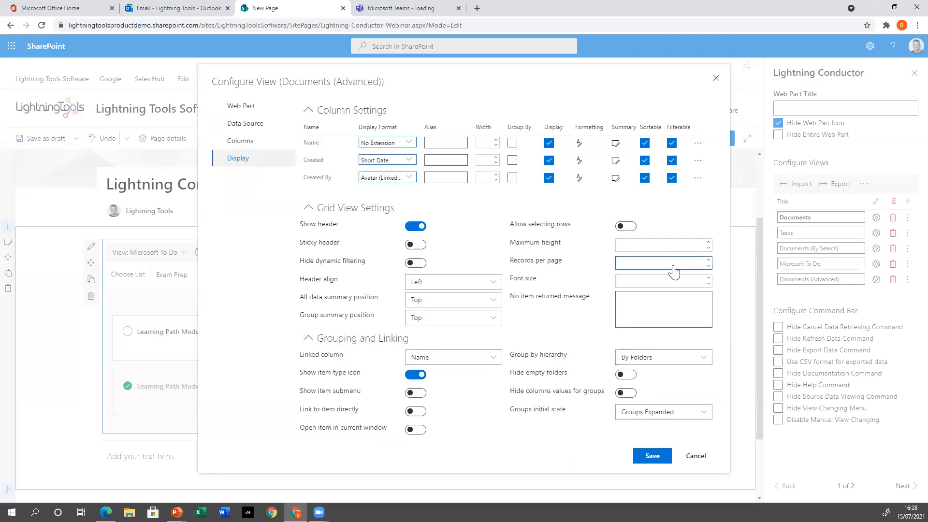
pyautogui.write('25')
pyautogui.click(482, 476)
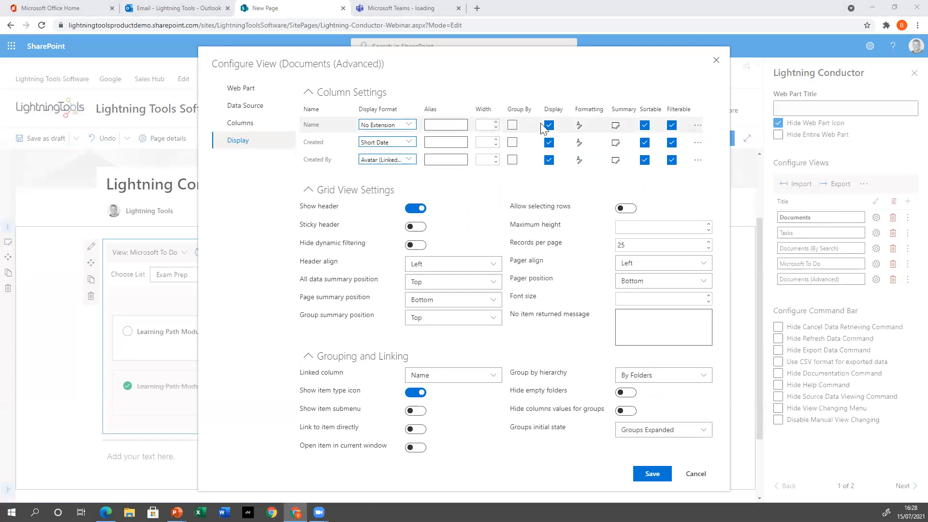
pyautogui.click(657, 475)
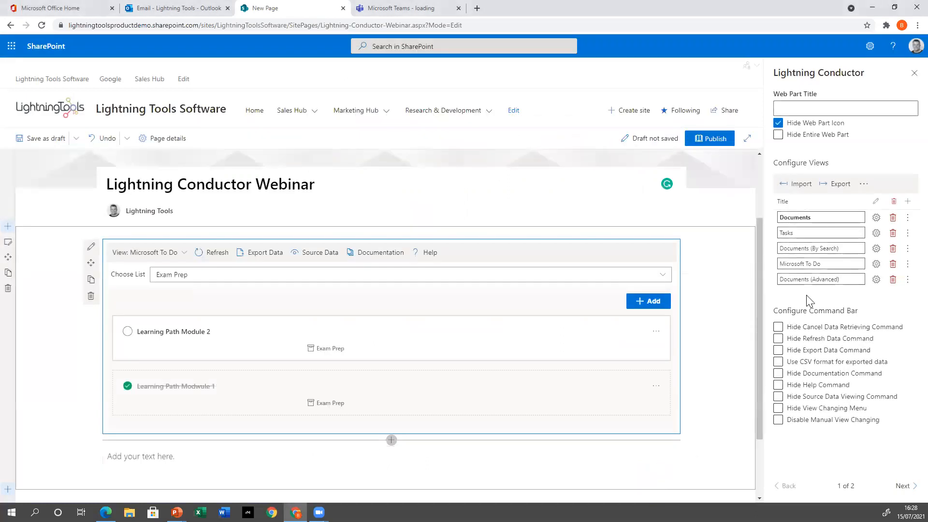
# Step: Display the Documents (Advanced) view, look over its folder hierarchy and examine the column settings available for Created By
pyautogui.click(182, 253)
pyautogui.click(175, 333)
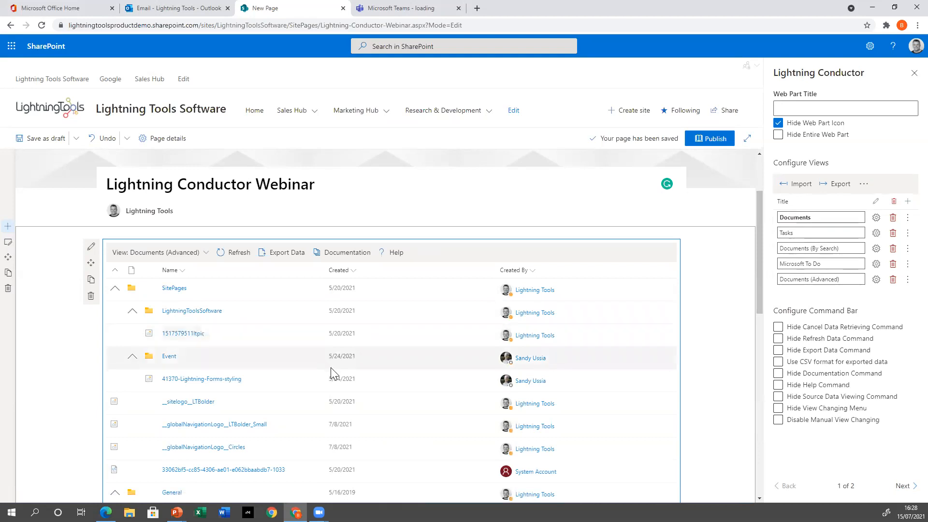
pyautogui.scroll(-2, 471, 363)
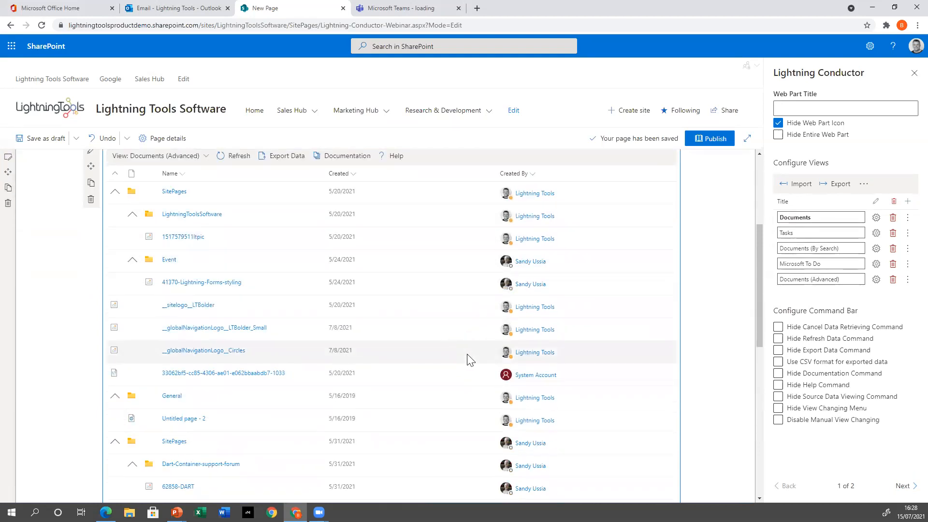
pyautogui.scroll(2, 465, 352)
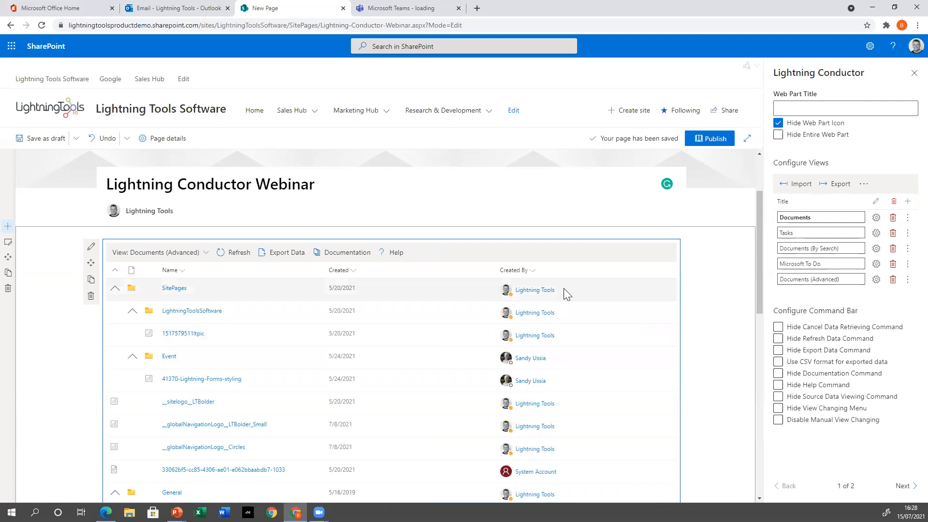
pyautogui.click(531, 271)
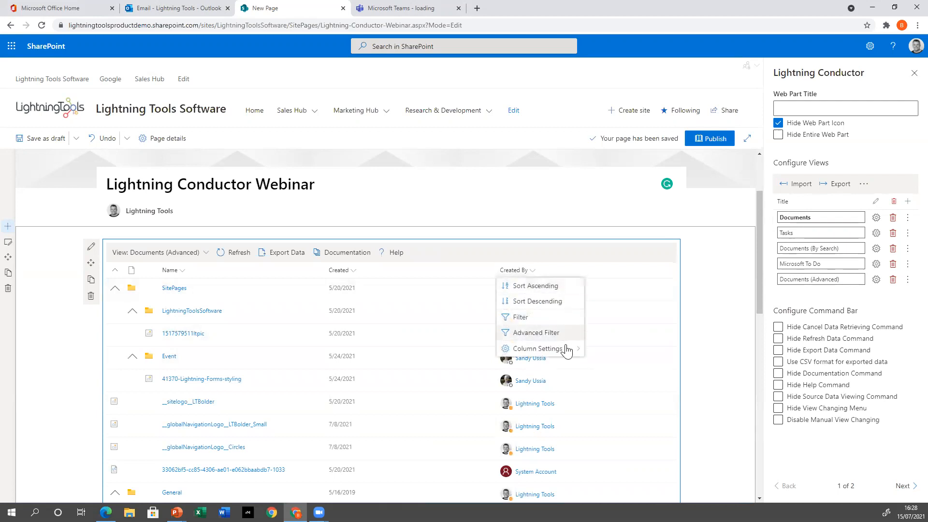
pyautogui.moveTo(563, 348)
pyautogui.moveTo(626, 382)
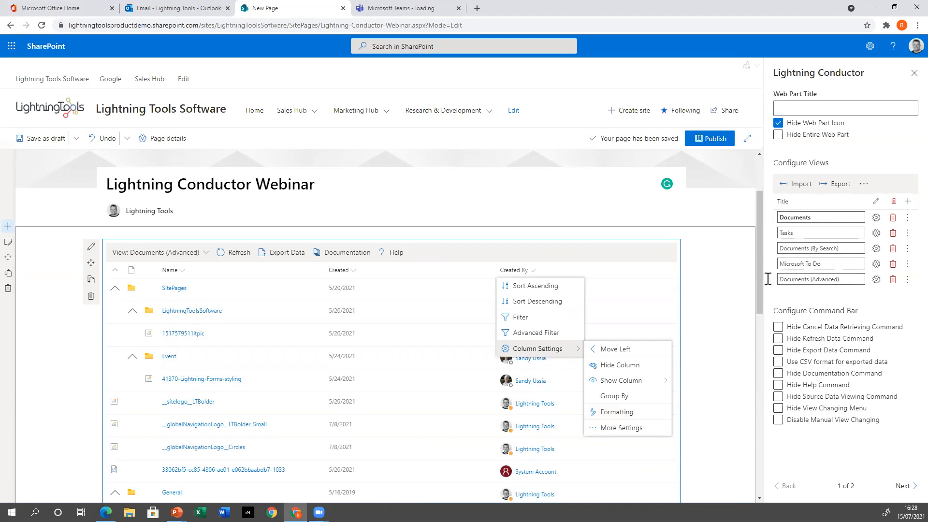
# Step: Add a view named Documents (Search and Advanced) and open its configuration in advanced mode
pyautogui.click(908, 201)
pyautogui.hotkey('shift', 'Left')
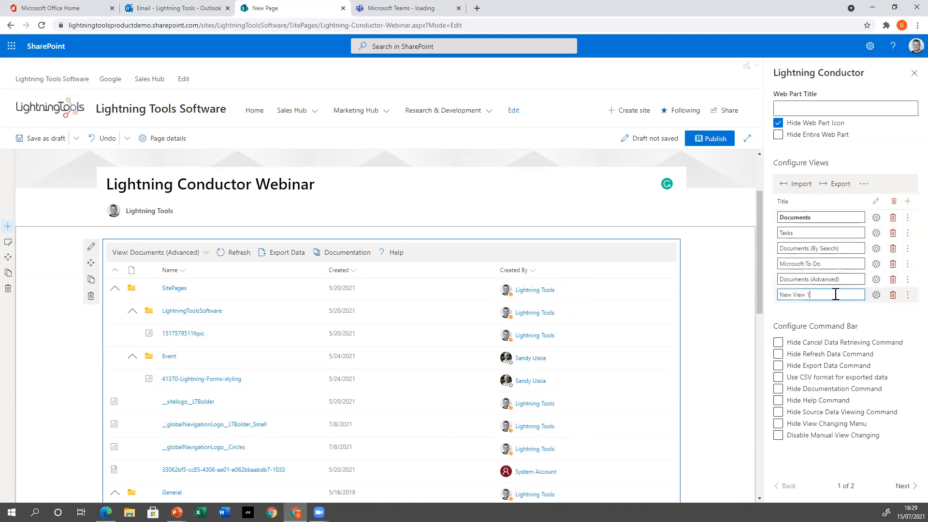
pyautogui.write('Documents (Search an')
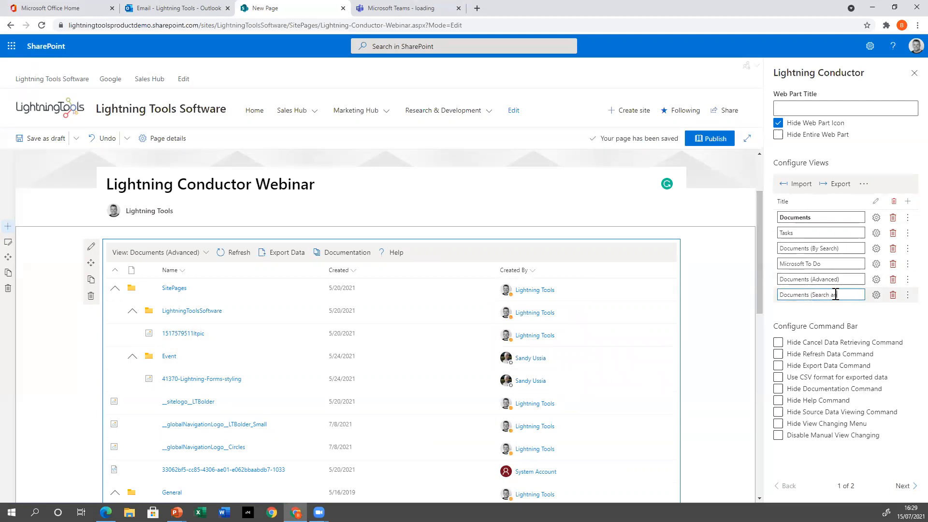
pyautogui.write('d Advanced)')
pyautogui.click(876, 295)
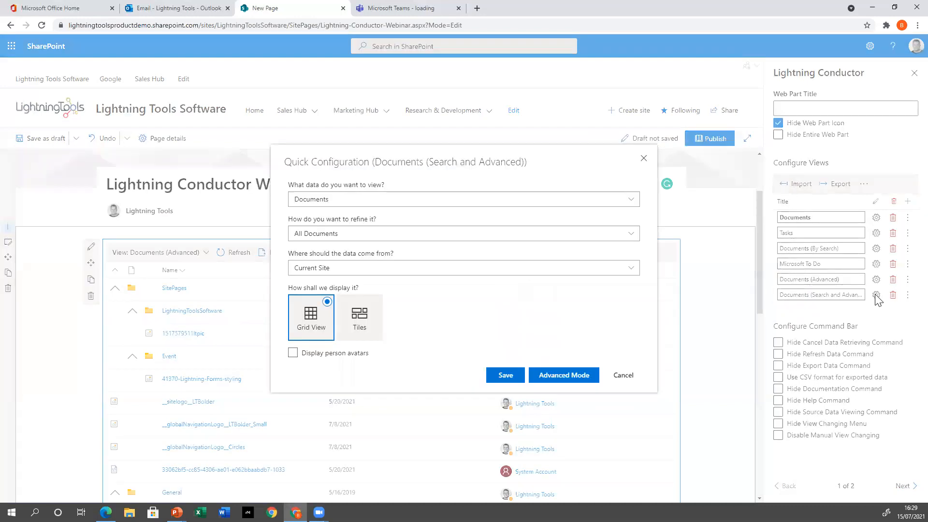
pyautogui.click(562, 379)
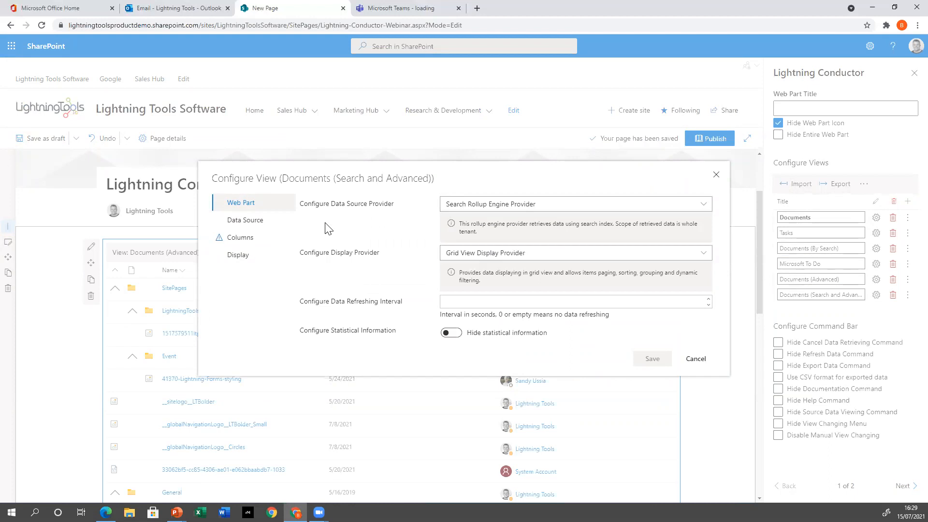
# Step: In the view's data source, set the search query's result source to Items matching a content type
pyautogui.click(260, 224)
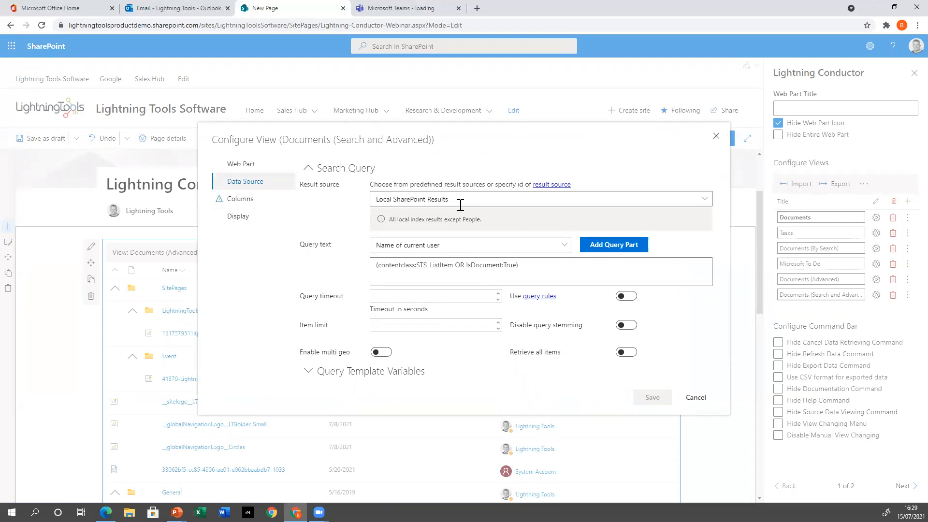
pyautogui.click(556, 206)
pyautogui.click(702, 202)
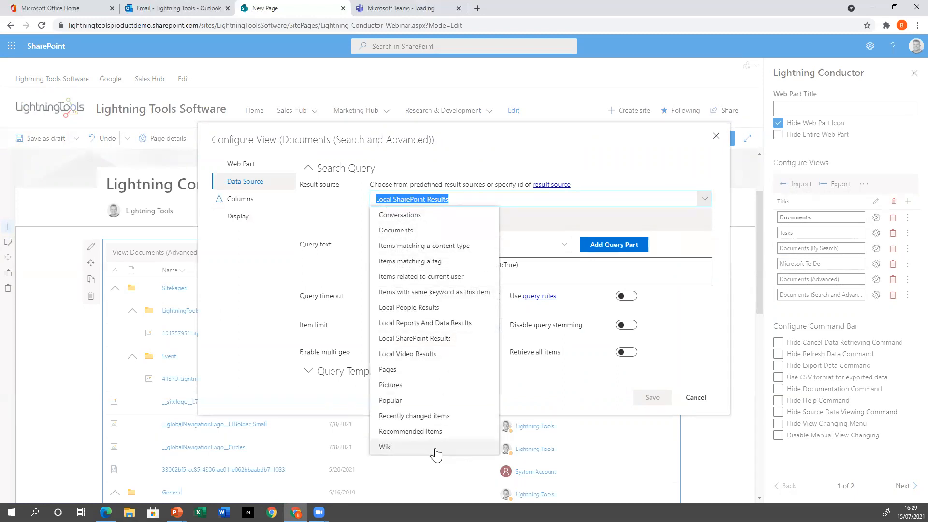
pyautogui.click(462, 246)
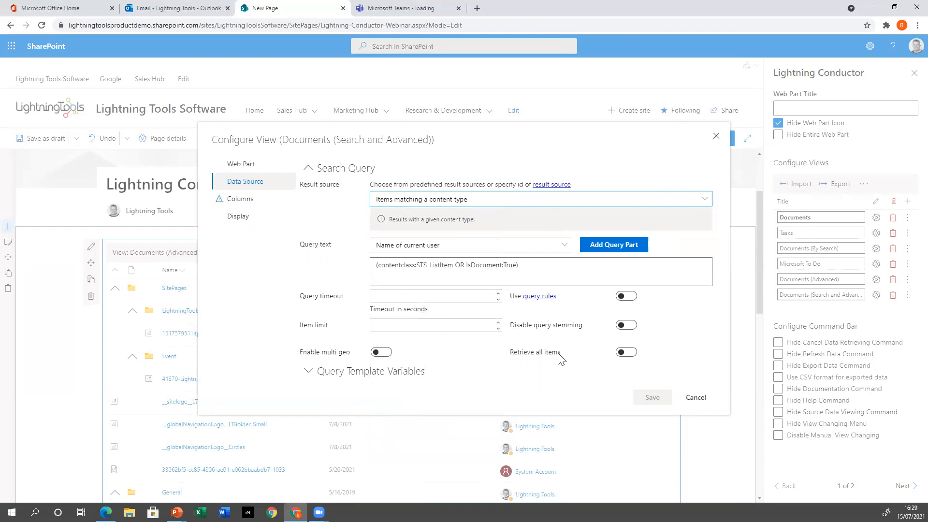
# Step: In the query template variables, set ContentTypeId to the Document content type
pyautogui.click(309, 372)
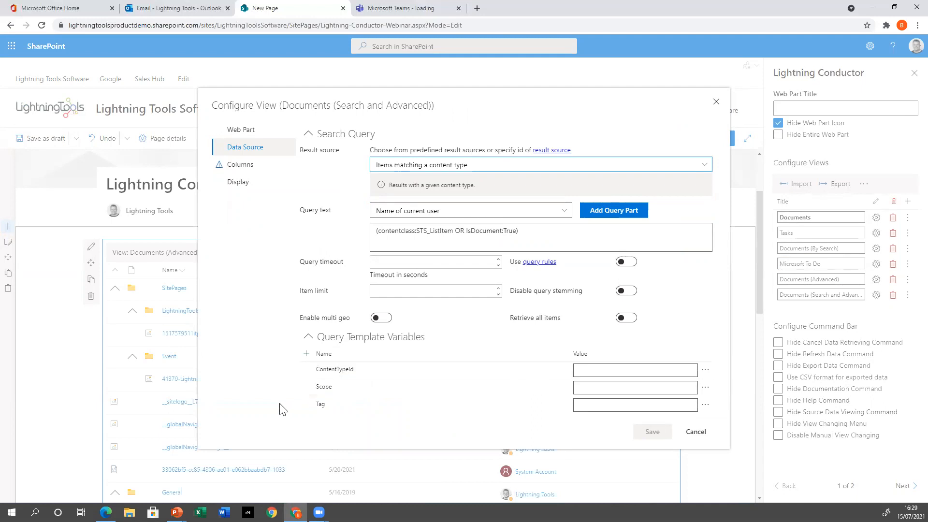
pyautogui.click(705, 369)
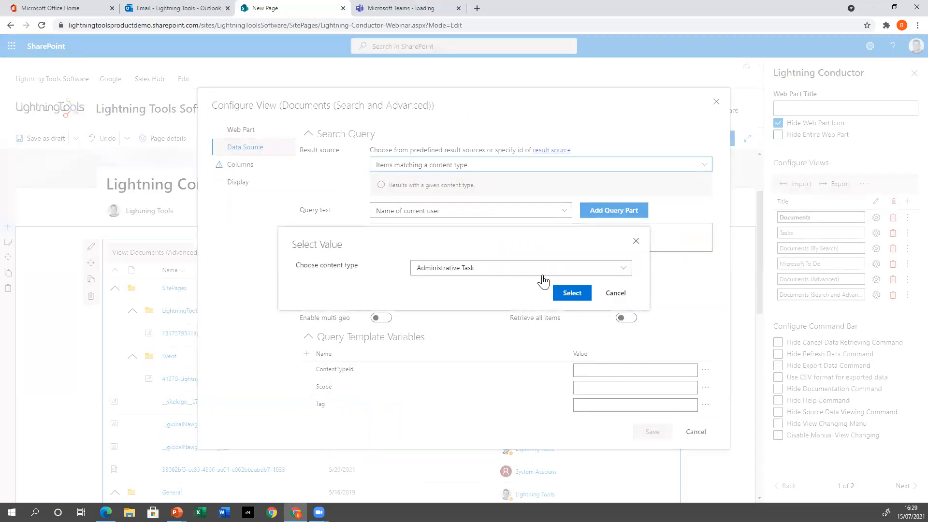
pyautogui.click(541, 274)
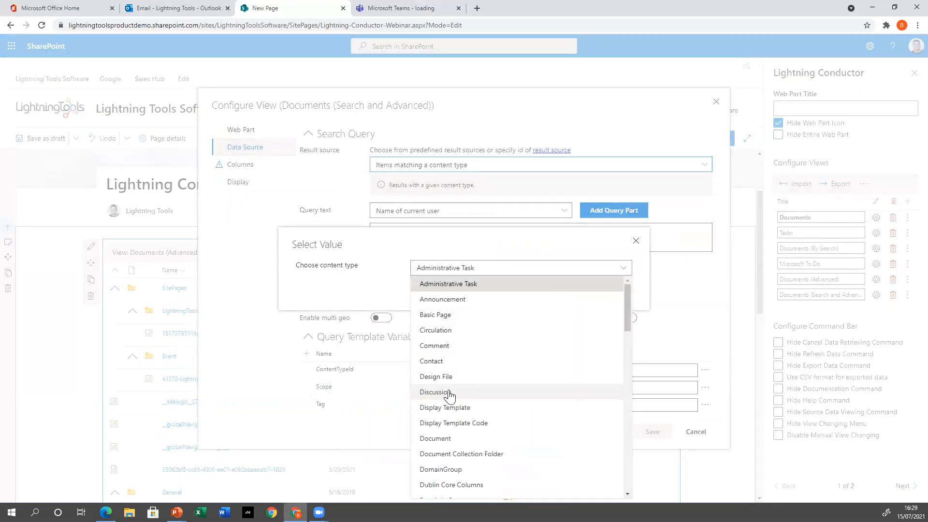
pyautogui.click(456, 440)
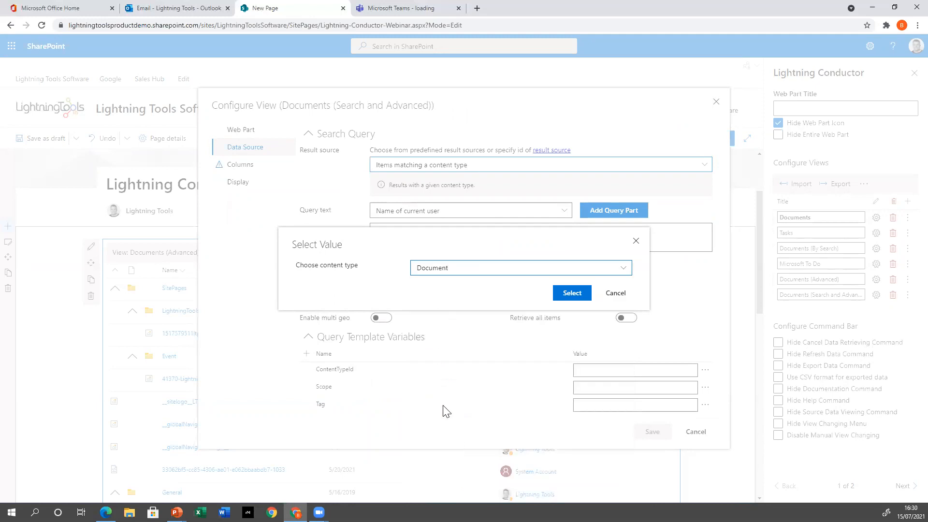
pyautogui.click(579, 295)
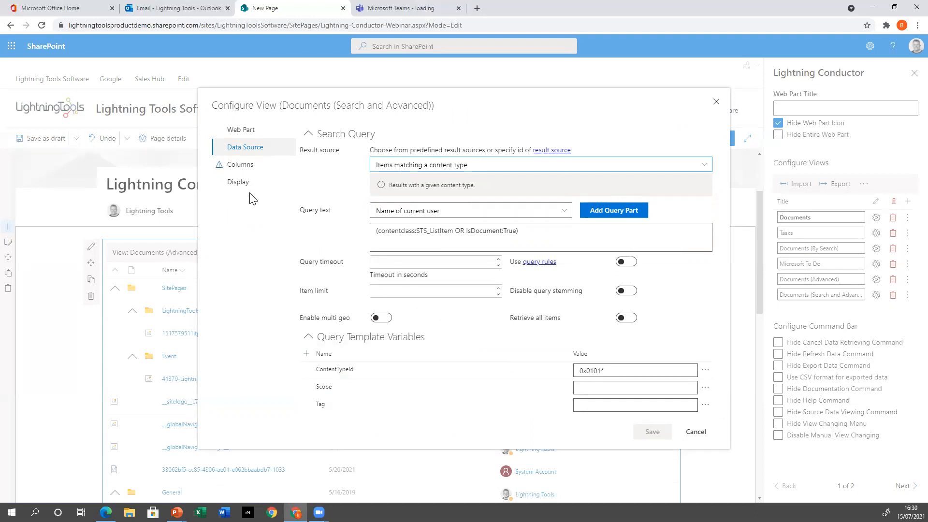
# Step: In the view's column configuration, include the Author and Title columns
pyautogui.click(231, 165)
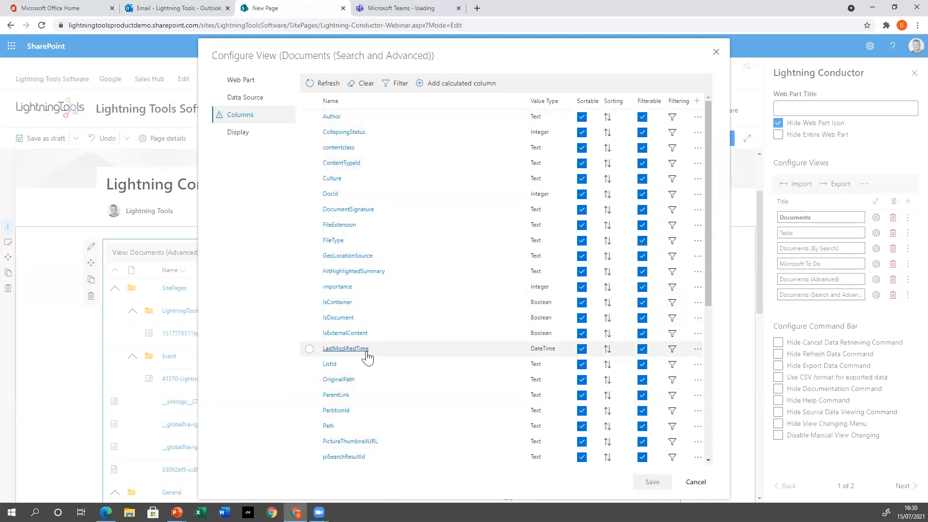
pyautogui.click(309, 117)
pyautogui.scroll(-5, 360, 382)
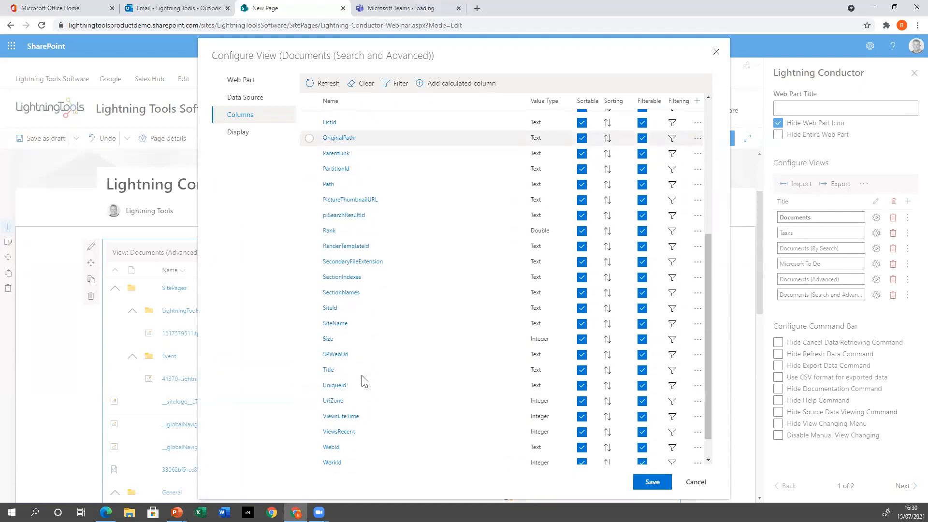
pyautogui.click(309, 370)
pyautogui.click(309, 370)
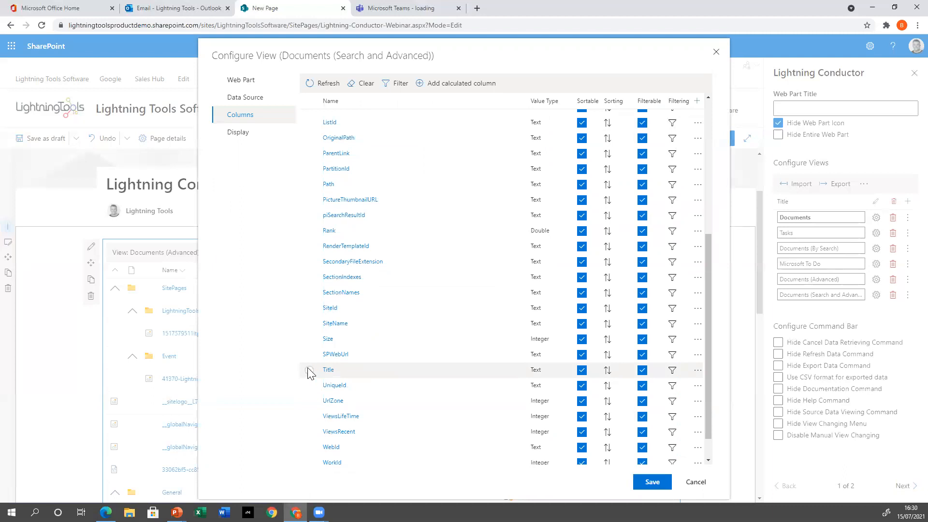
pyautogui.click(309, 369)
# Step: Move the Title column directly below ListId and the Author column directly below OriginalPath
pyautogui.moveTo(328, 370); pyautogui.dragTo(346, 136)
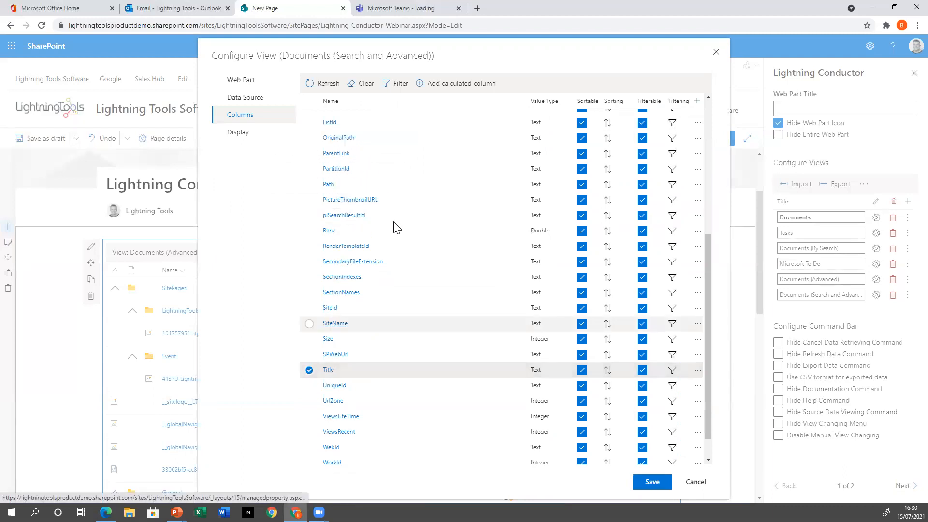
pyautogui.scroll(5, 410, 250)
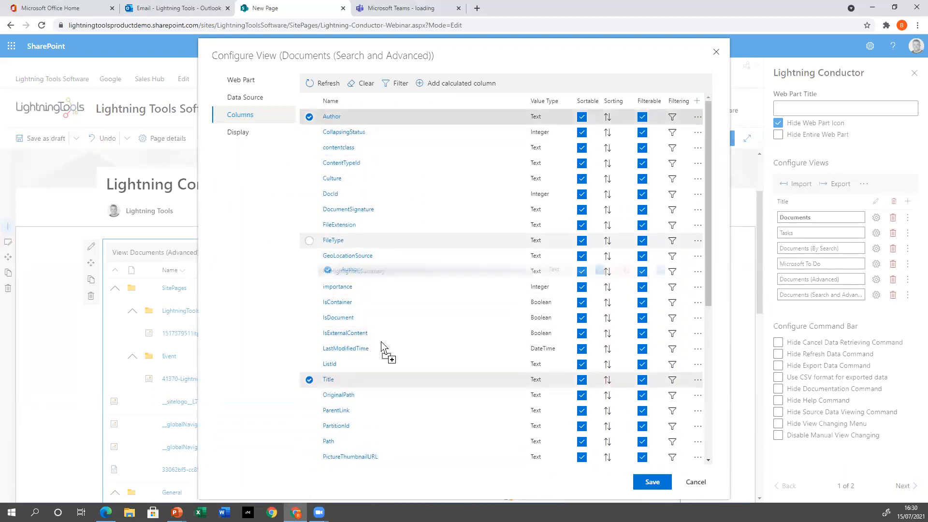
pyautogui.moveTo(385, 407); pyautogui.dragTo(386, 406)
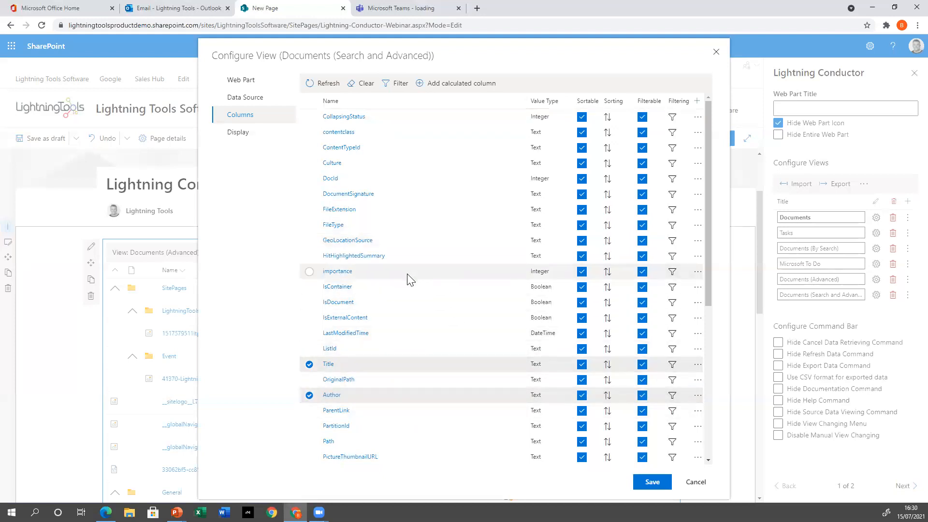
# Step: Include the Size column in the view and review the rest of the column list
pyautogui.scroll(-3, 407, 274)
pyautogui.scroll(-2, 407, 280)
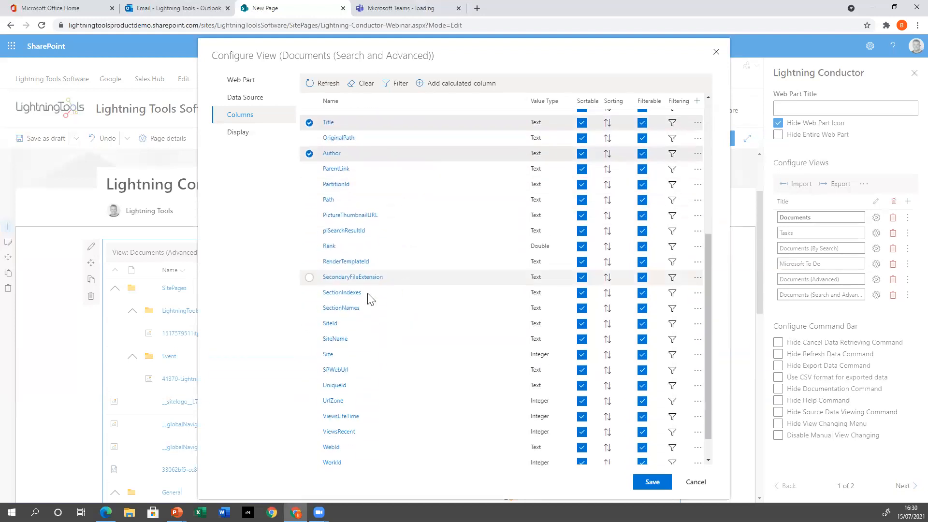
pyautogui.click(309, 355)
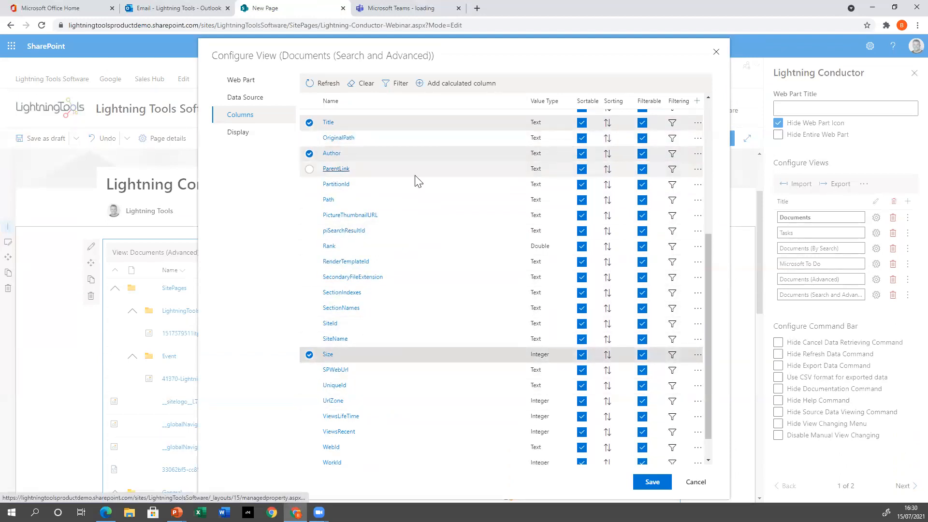
pyautogui.scroll(3, 523, 209)
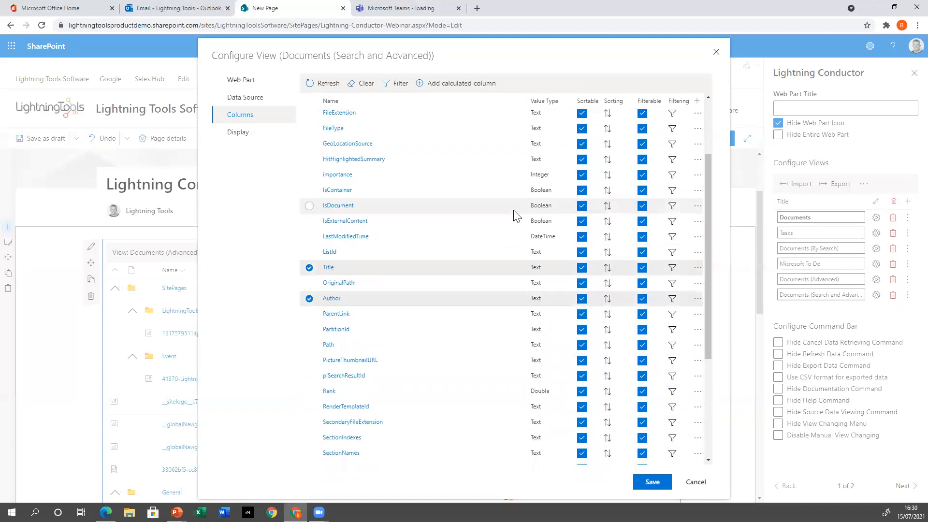
pyautogui.scroll(1, 514, 215)
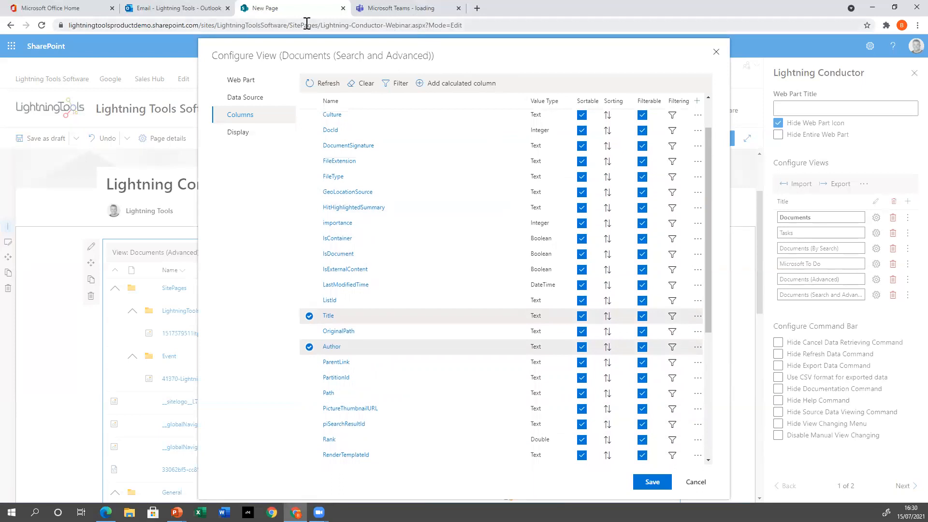
# Step: Copy the LightningToolsSoftware site address from the current page's URL and open that site in a new browser tab
pyautogui.click(288, 24)
pyautogui.moveTo(289, 23); pyautogui.dragTo(71, 26)
pyautogui.hotkey('ctrl', 'c')
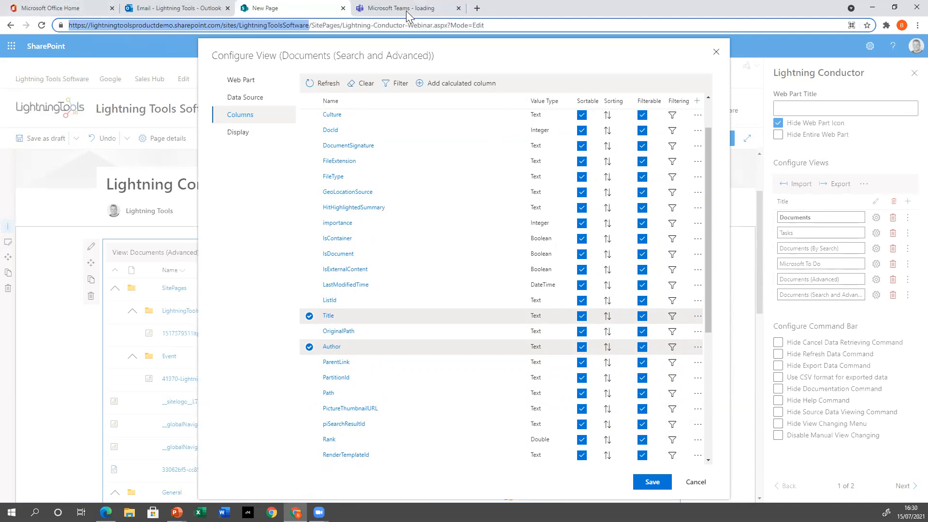
pyautogui.click(476, 8)
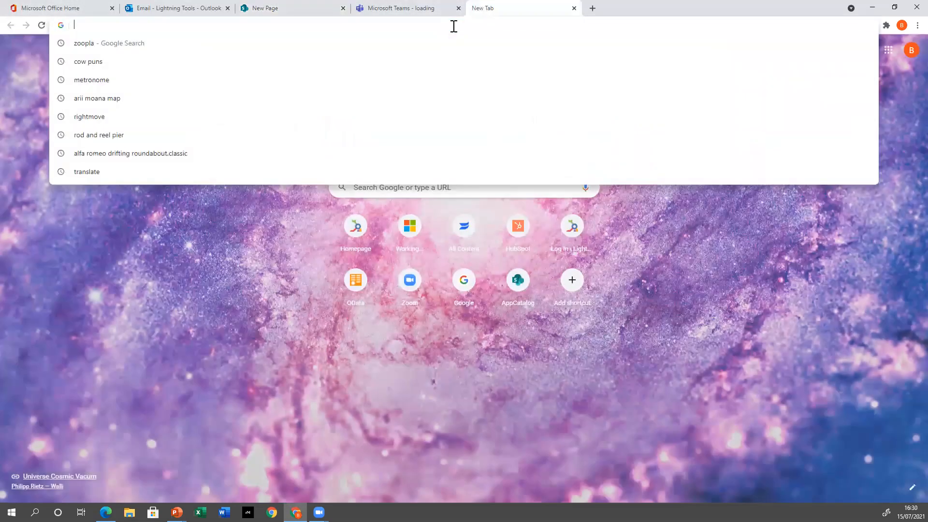
pyautogui.hotkey('ctrl', 'v')
pyautogui.press('Return')
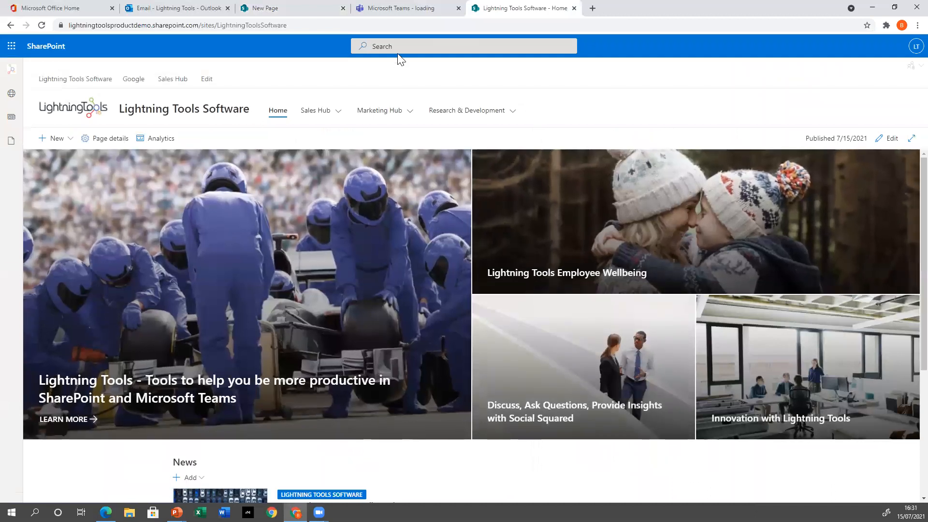
# Step: Search SharePoint for "tech" and open the Technical Support site
pyautogui.click(399, 46)
pyautogui.write('tech')
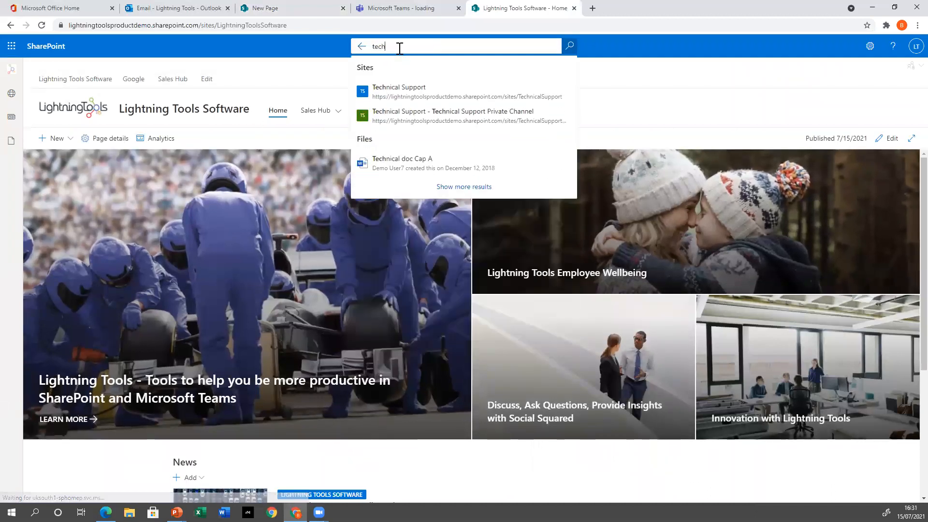
pyautogui.click(404, 91)
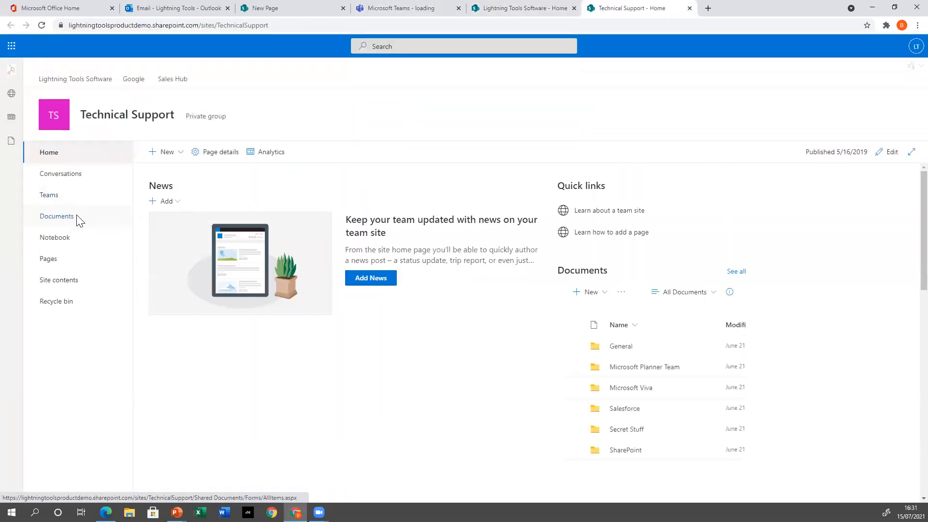
# Step: Check the columns of the Technical Support site's Documents library and return to the Lightning Conductor Webinar page being edited
pyautogui.click(77, 217)
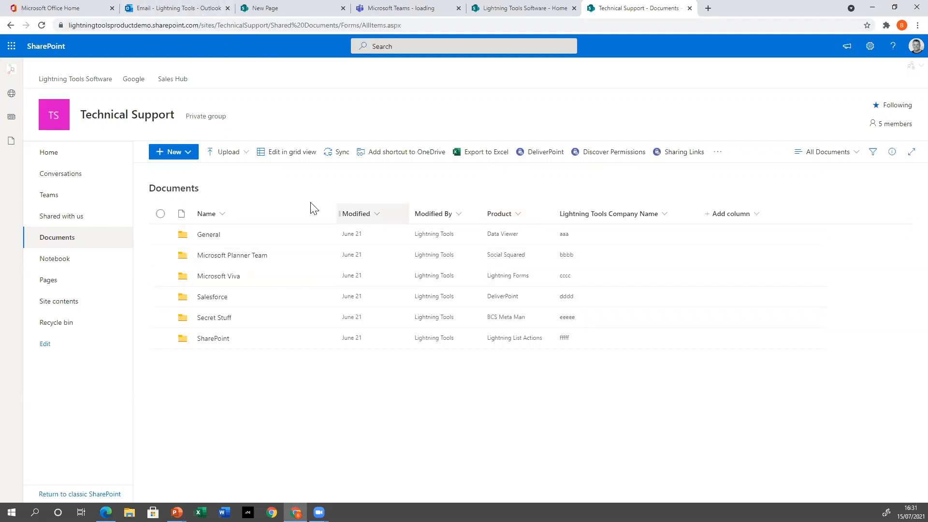
pyautogui.click(522, 9)
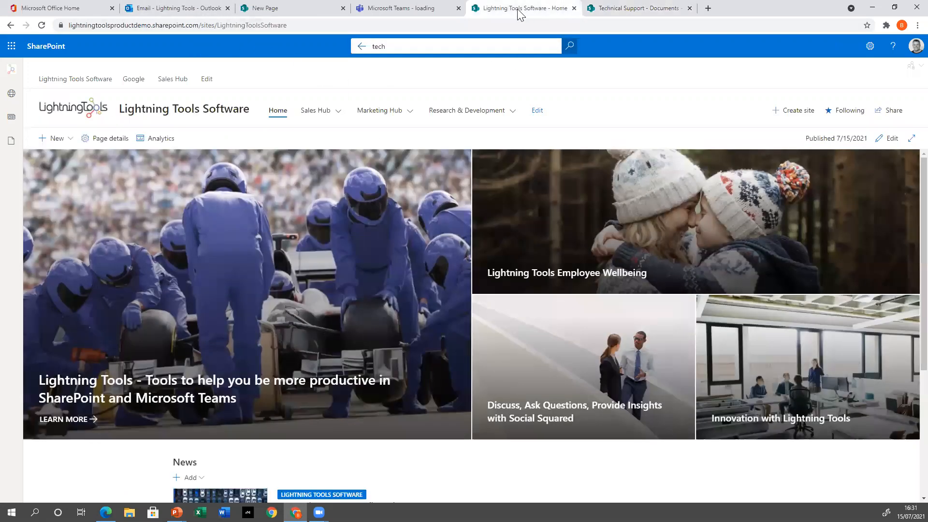
pyautogui.click(298, 8)
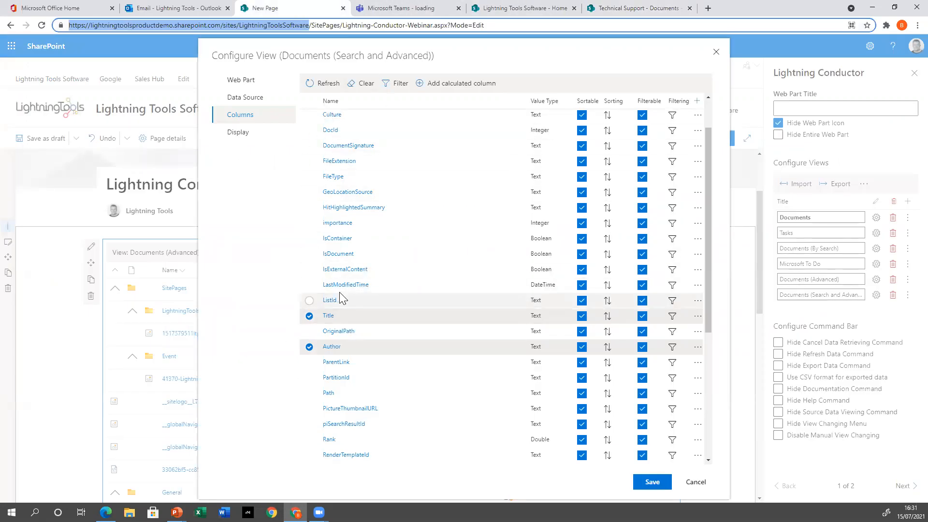
# Step: Add a managed property named Product of type Text to the columns of the Documents (Search and Advanced) view
pyautogui.click(697, 100)
pyautogui.click(700, 129)
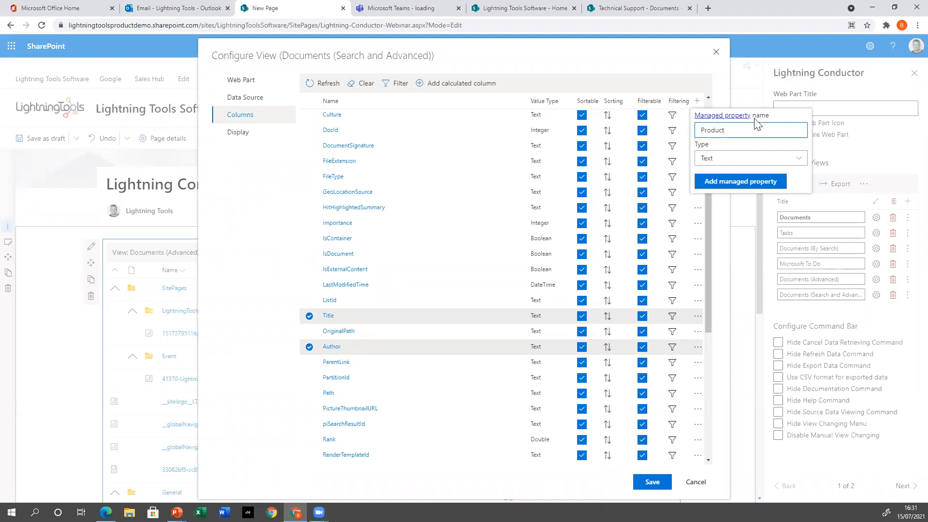
pyautogui.click(745, 186)
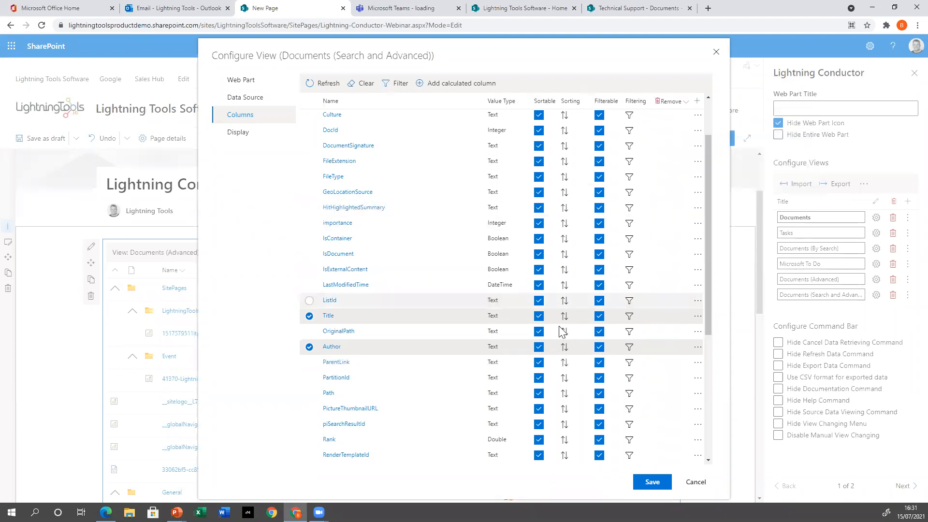
# Step: Include the Product column in the view and move it directly below ParentLink
pyautogui.scroll(1, 397, 328)
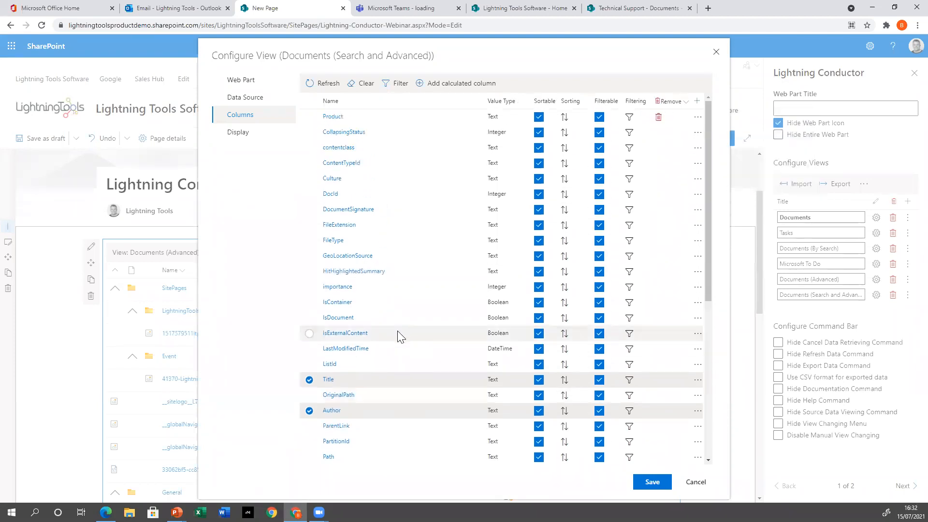
pyautogui.scroll(-3, 394, 338)
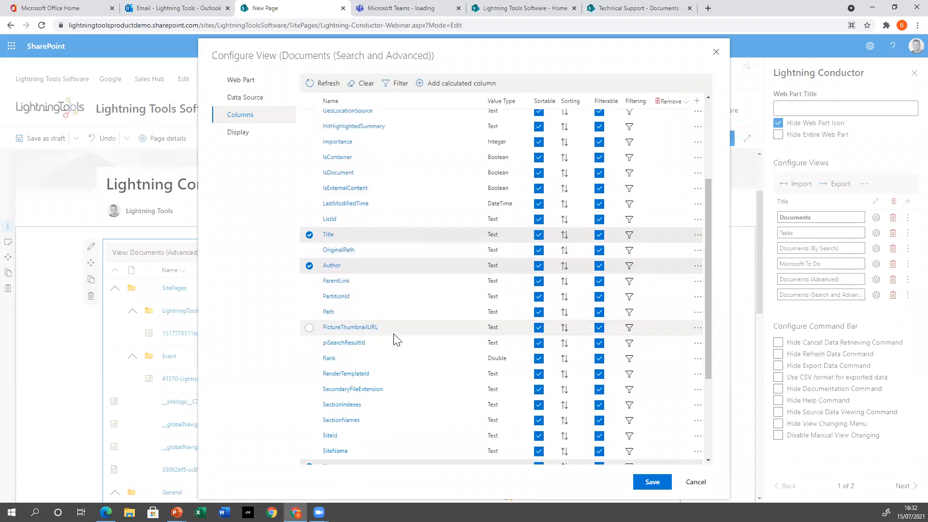
pyautogui.scroll(3, 394, 338)
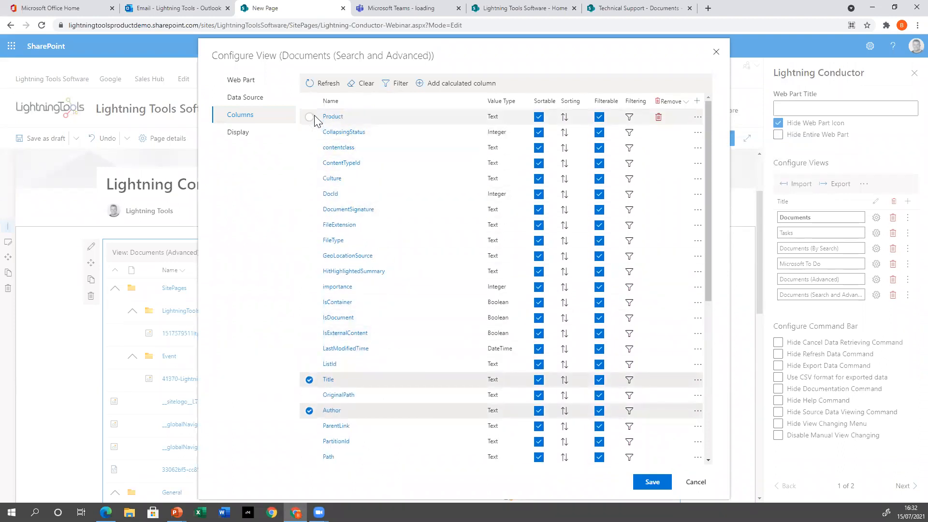
pyautogui.click(336, 123)
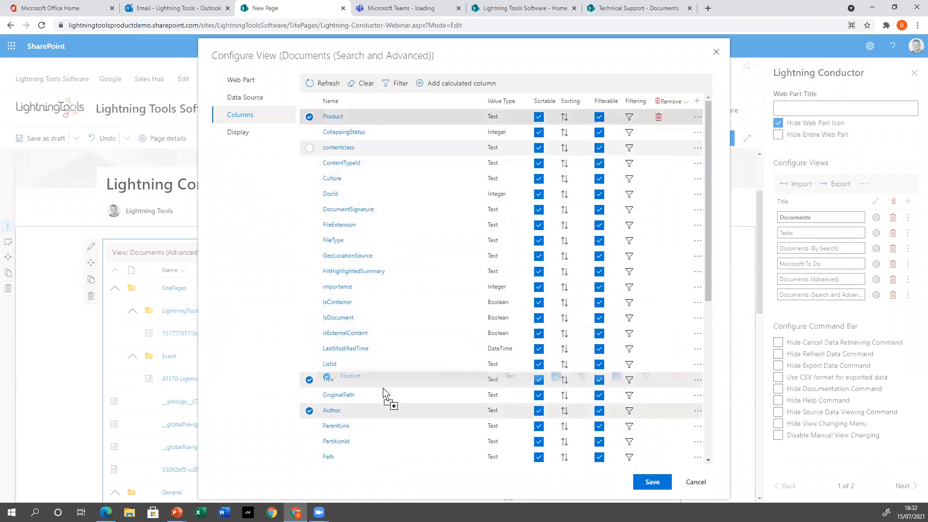
pyautogui.moveTo(367, 429); pyautogui.dragTo(333, 430)
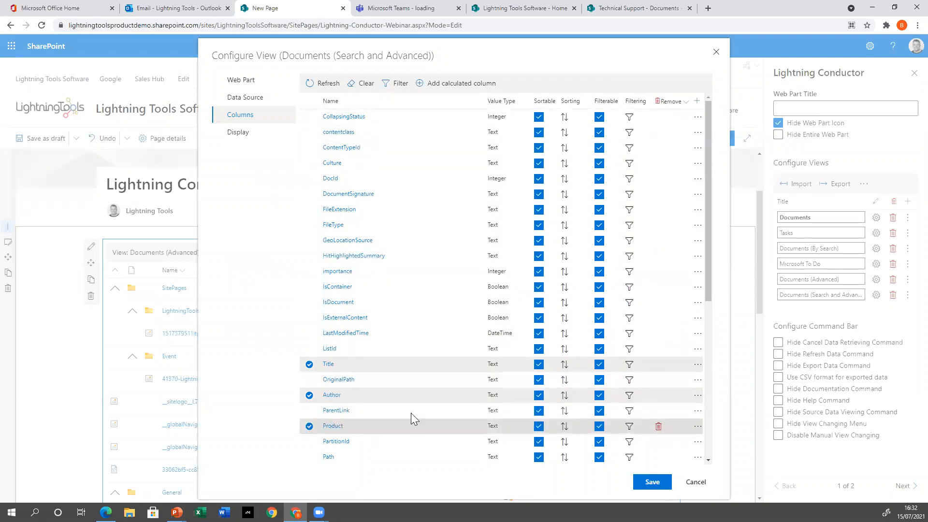
# Step: Set the columns' display formats to Avatar (With Name) for Author, KB for Size and No Extension for Title
pyautogui.click(237, 136)
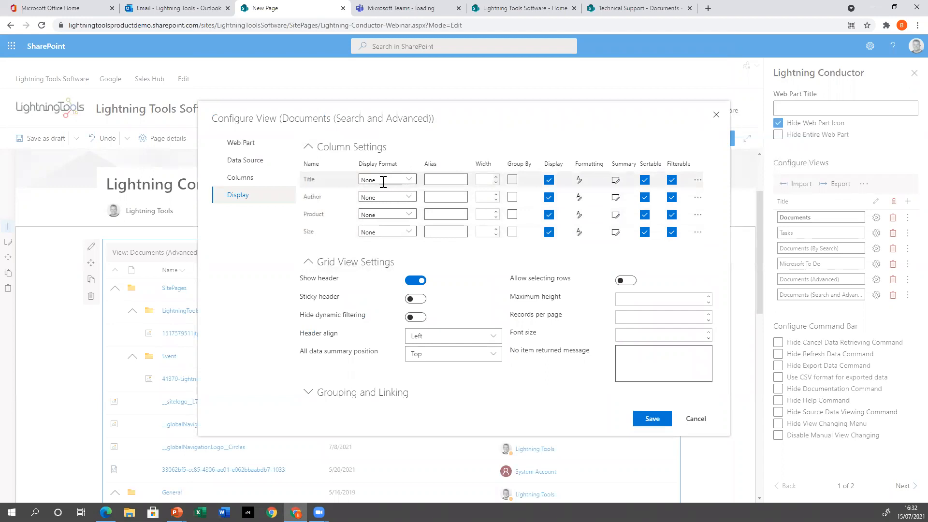
pyautogui.click(405, 196)
pyautogui.click(389, 302)
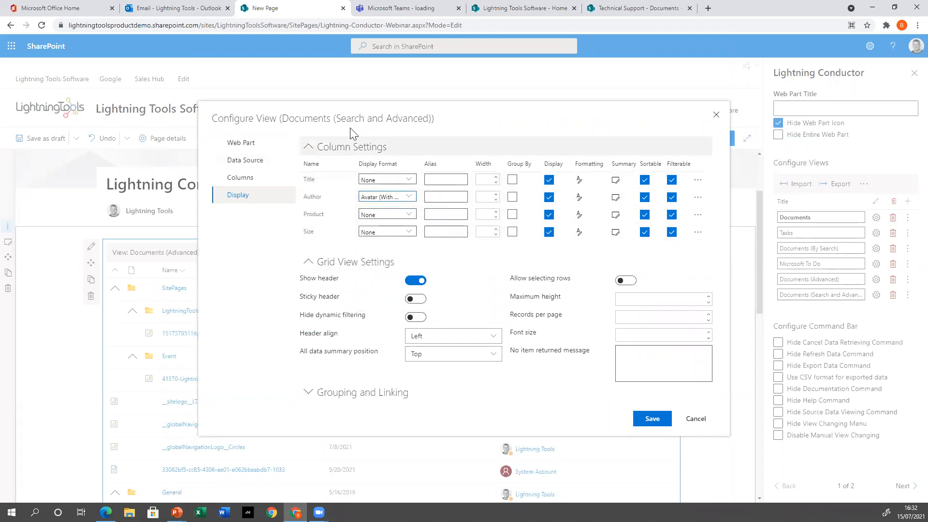
pyautogui.click(408, 233)
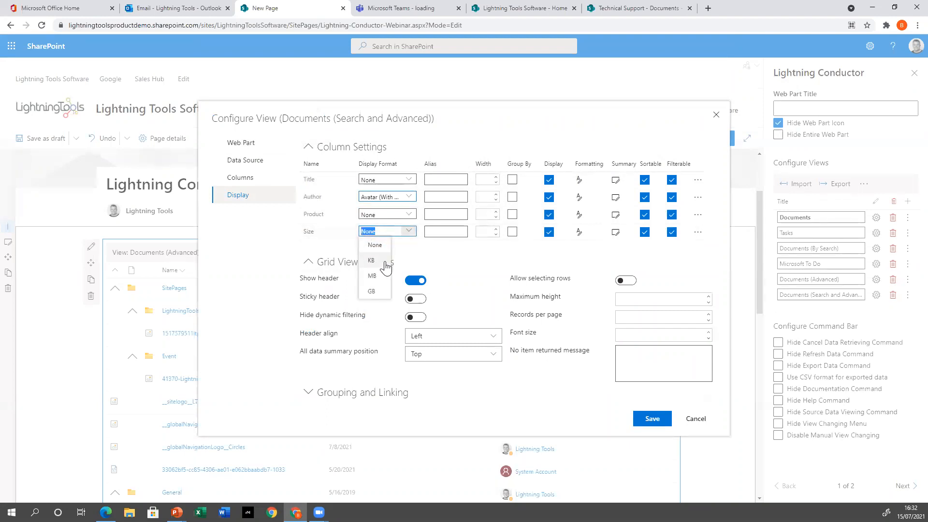
pyautogui.click(371, 261)
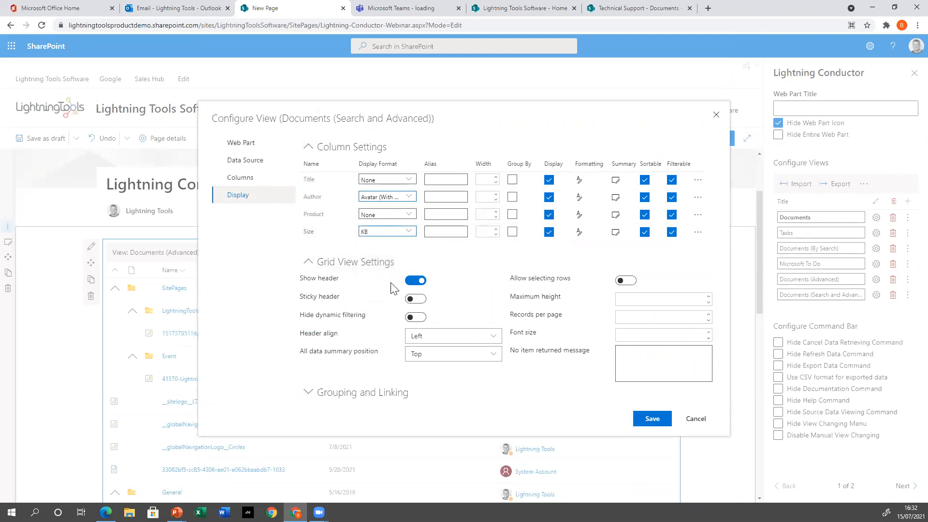
pyautogui.click(408, 180)
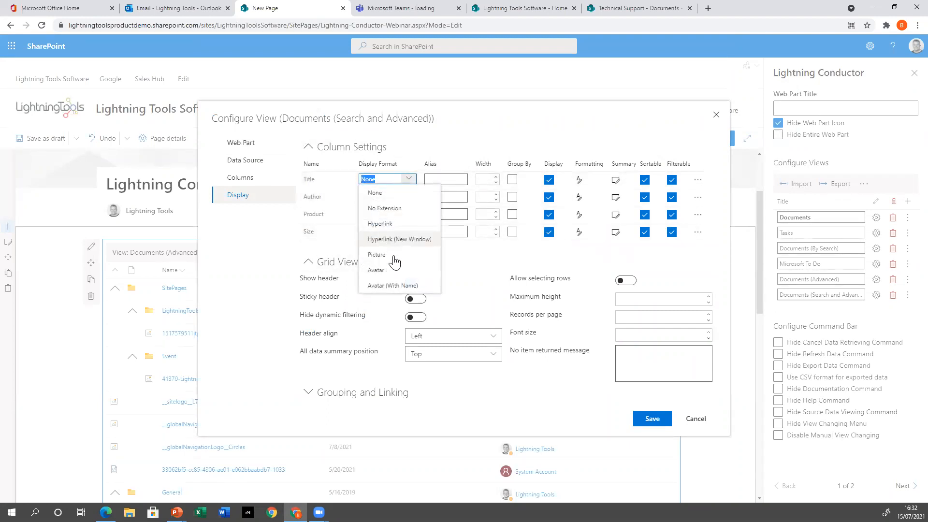
pyautogui.click(389, 207)
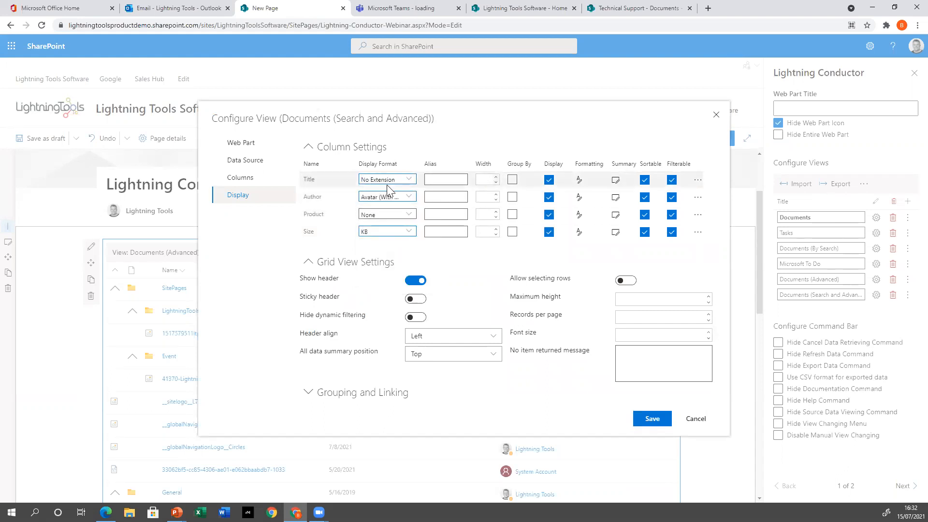
# Step: Set 25 records per page, make Title the linked column with the item type icon shown, and save the view
pyautogui.click(643, 316)
pyautogui.write('25')
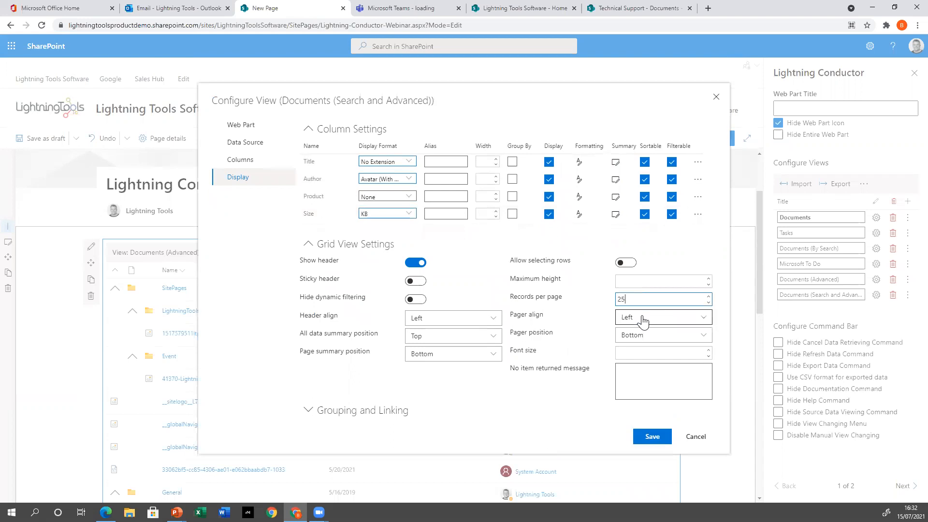
pyautogui.click(344, 414)
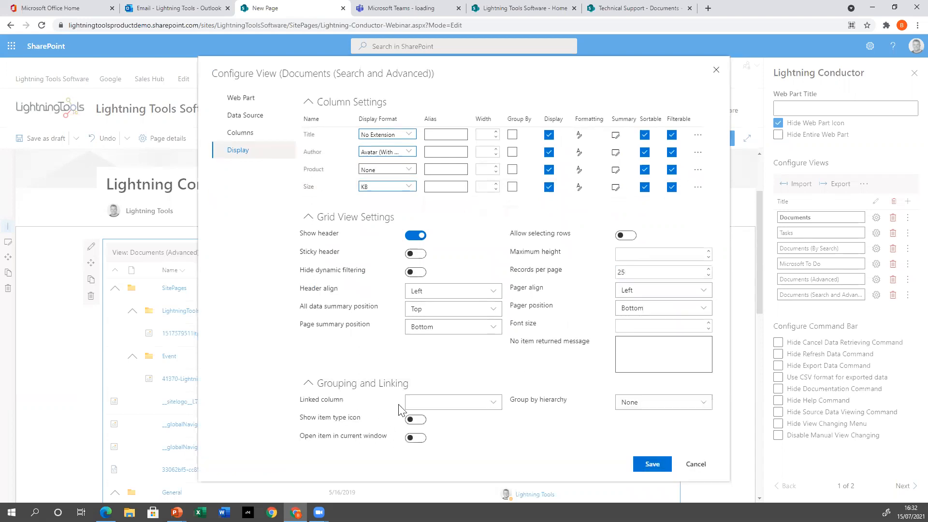
pyautogui.click(492, 404)
pyautogui.click(421, 433)
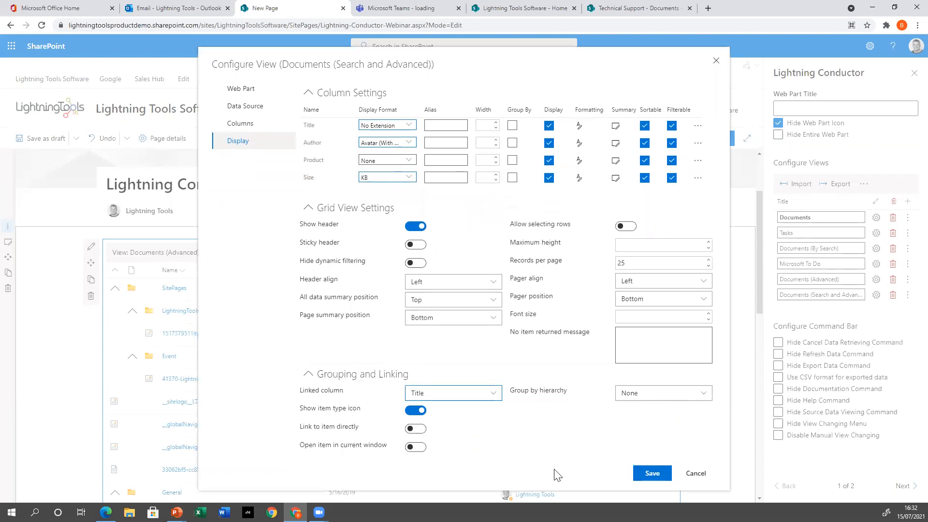
pyautogui.click(654, 480)
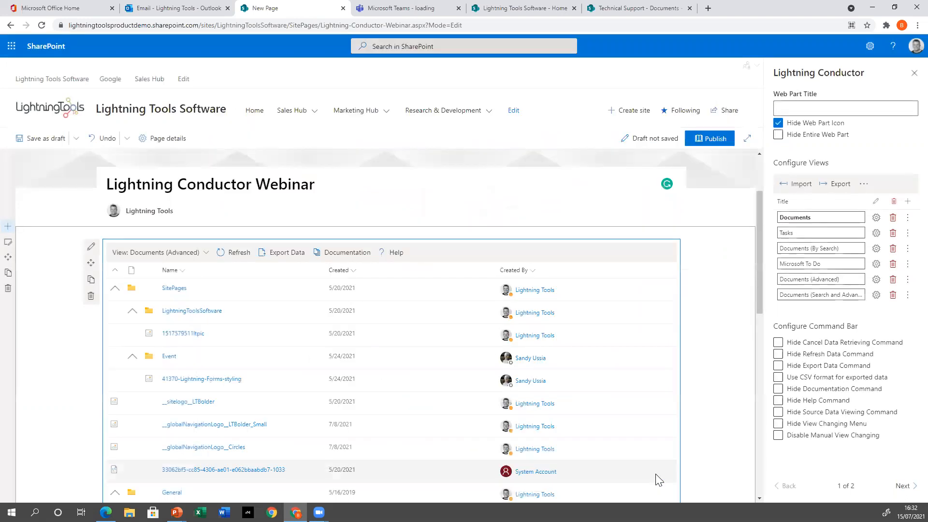
# Step: Switch the web part to the Documents (Search and Advanced) view and look through the listed documents and their Product column
pyautogui.click(201, 254)
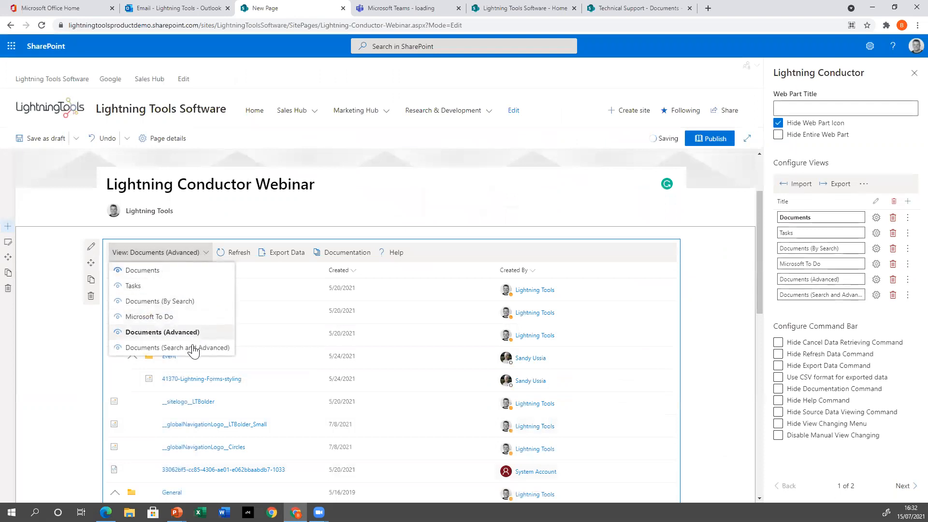
pyautogui.click(165, 348)
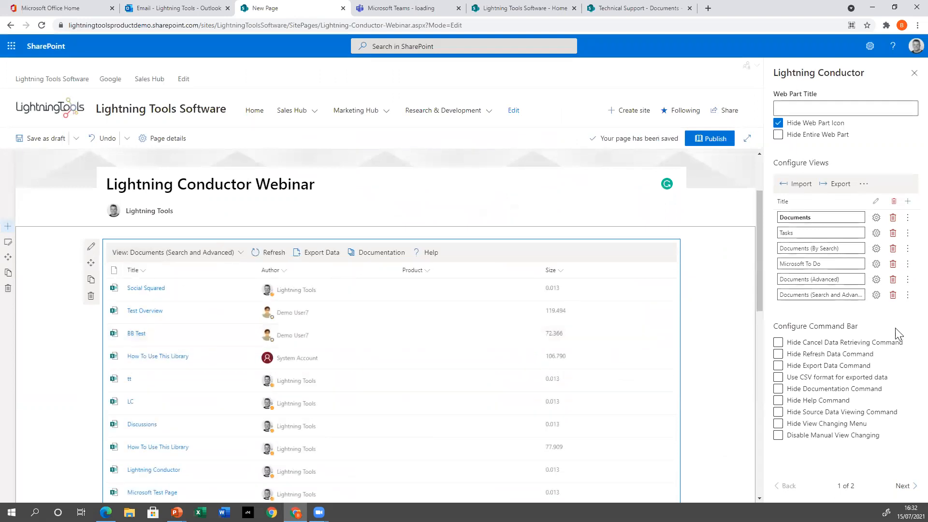
pyautogui.scroll(-4, 393, 380)
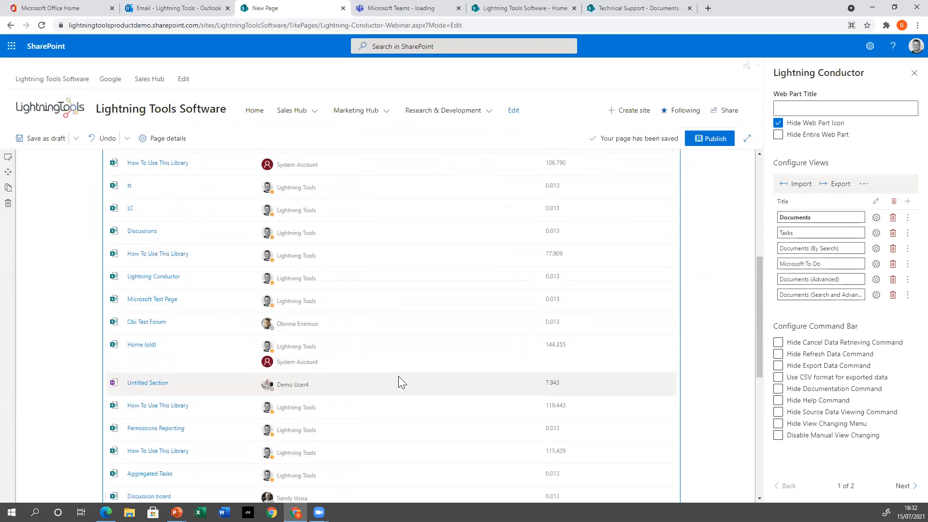
pyautogui.scroll(5, 380, 378)
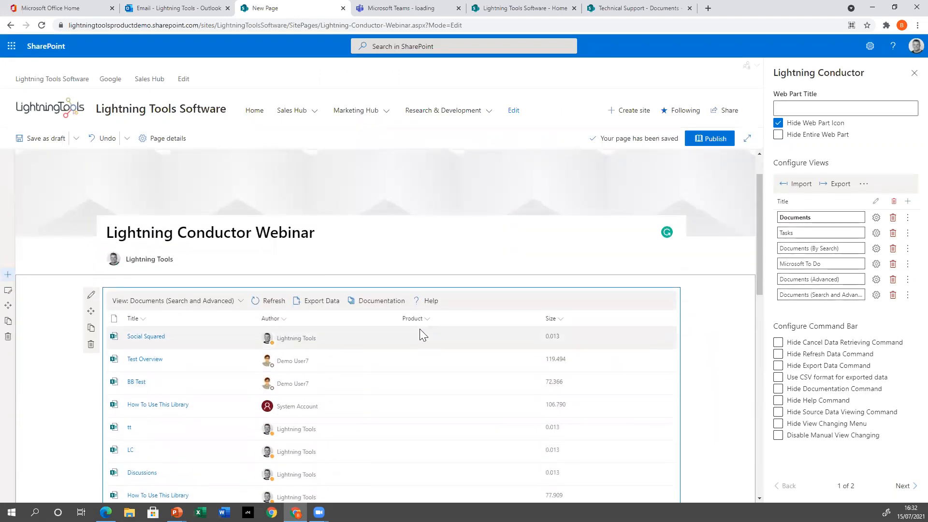
pyautogui.scroll(-3, 420, 329)
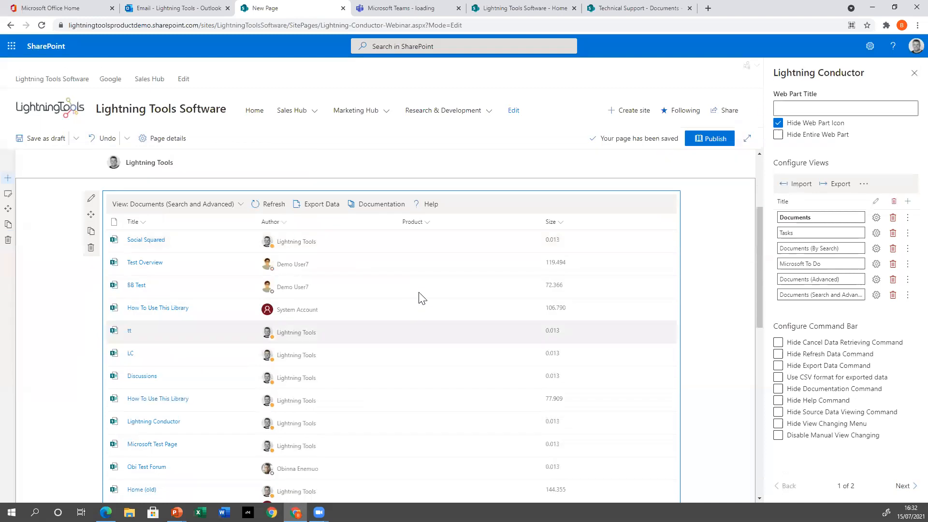
pyautogui.scroll(-5, 433, 449)
pyautogui.scroll(4, 434, 449)
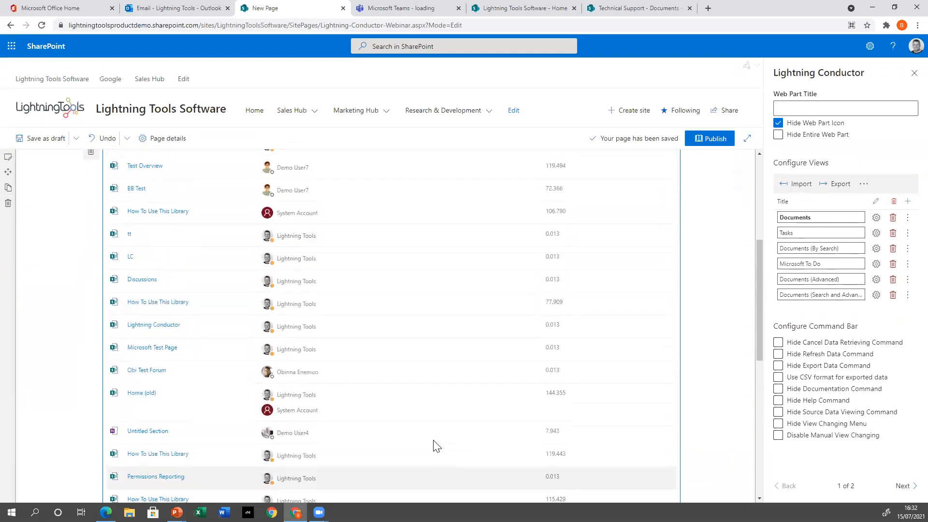
pyautogui.scroll(2, 416, 420)
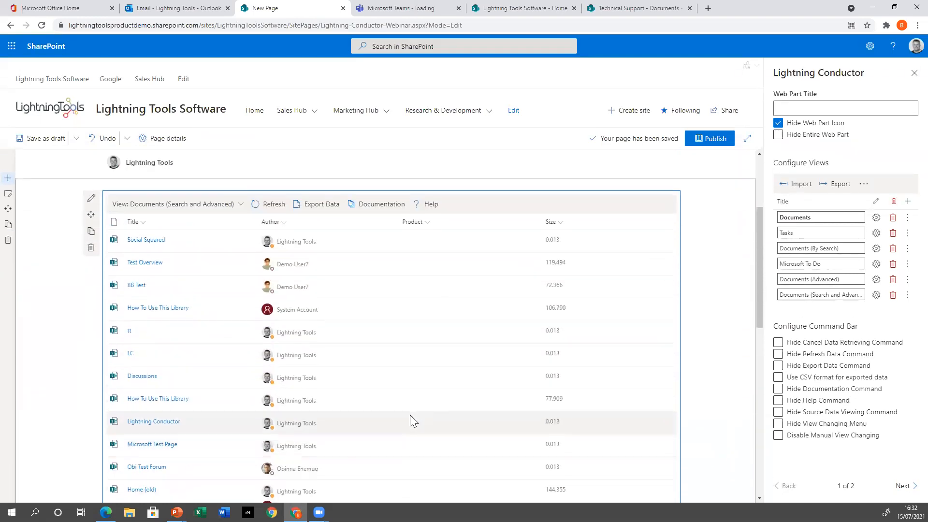
# Step: Sort the documents by Product in descending and in ascending order, checking the rows for product values
pyautogui.click(425, 222)
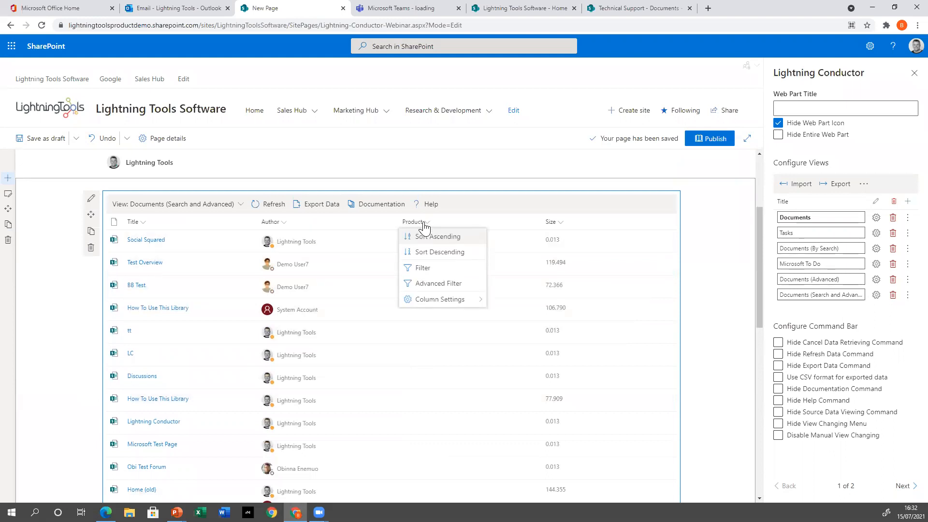
pyautogui.click(440, 252)
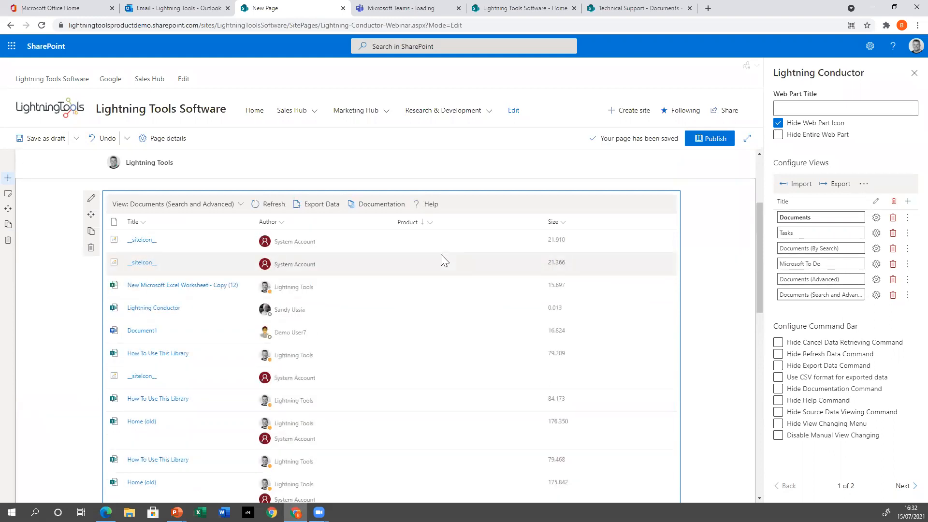
pyautogui.click(428, 222)
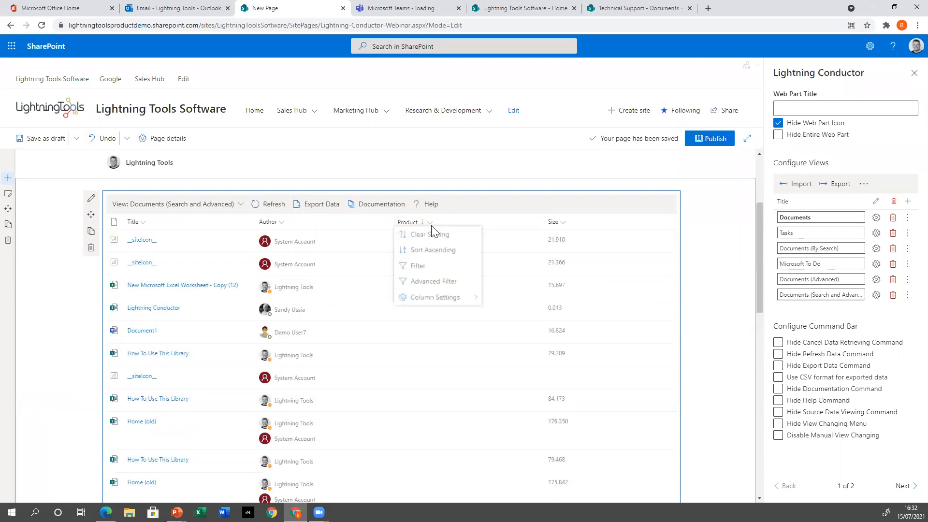
pyautogui.click(436, 252)
pyautogui.scroll(-10, 449, 299)
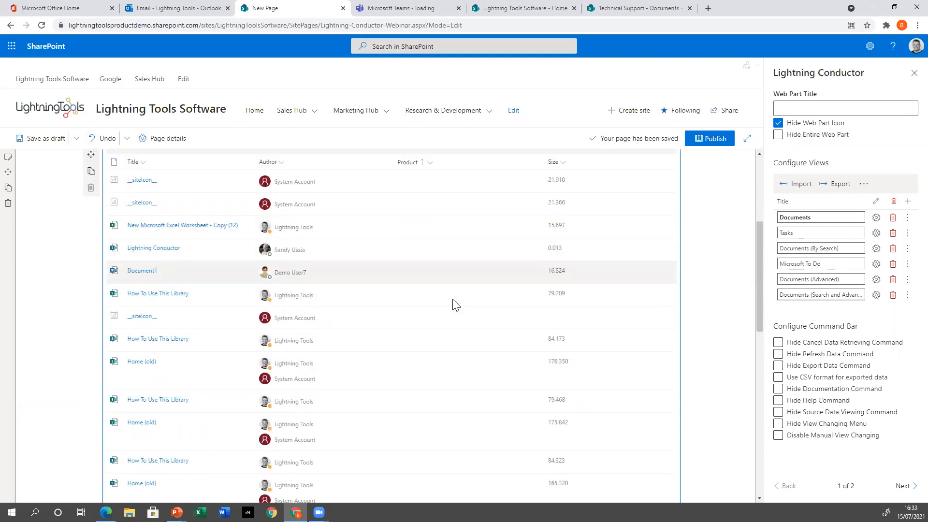
pyautogui.scroll(10, 448, 300)
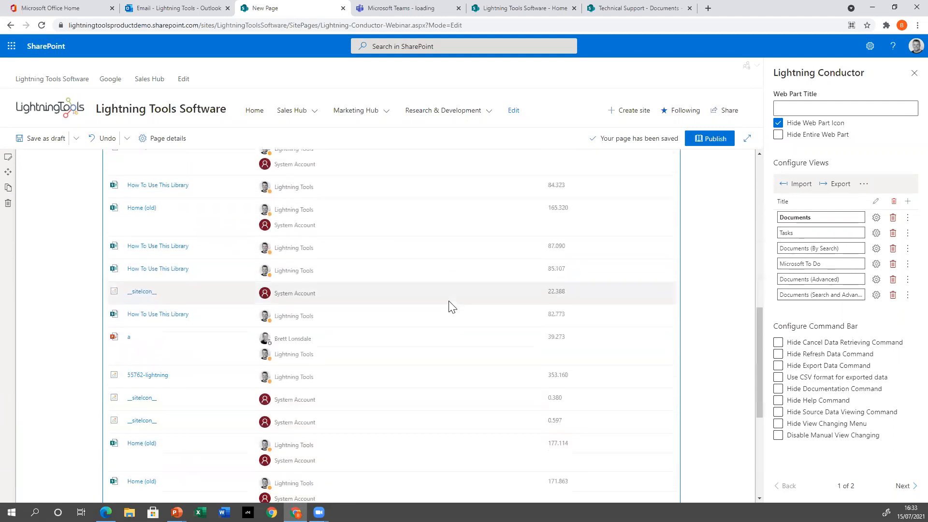
# Step: Review the data source, column and display settings of the Documents (Search and Advanced) view, save it, and look through its documents
pyautogui.click(876, 294)
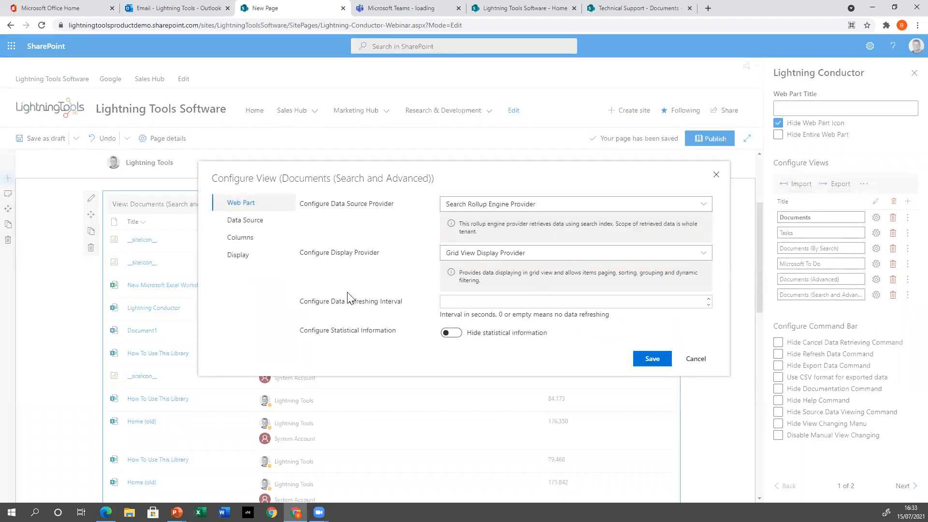
pyautogui.click(238, 222)
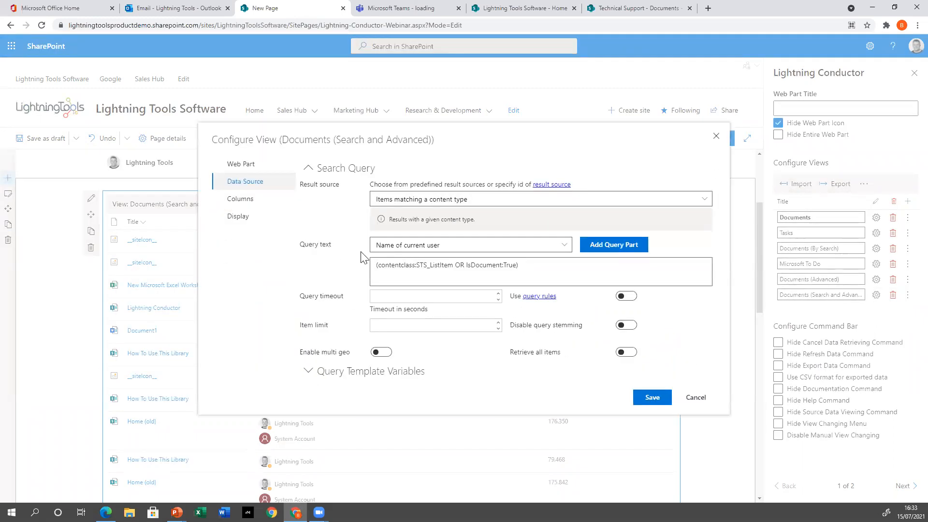
pyautogui.click(242, 203)
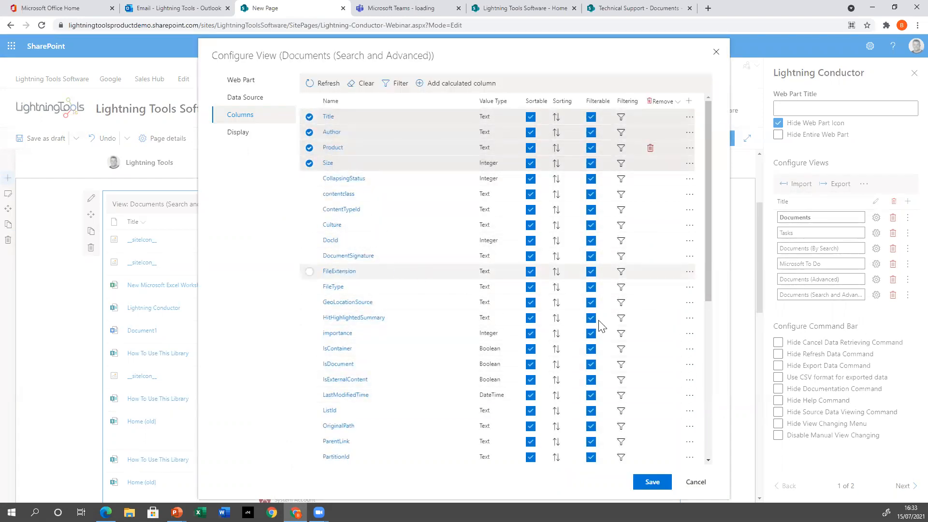
pyautogui.click(238, 133)
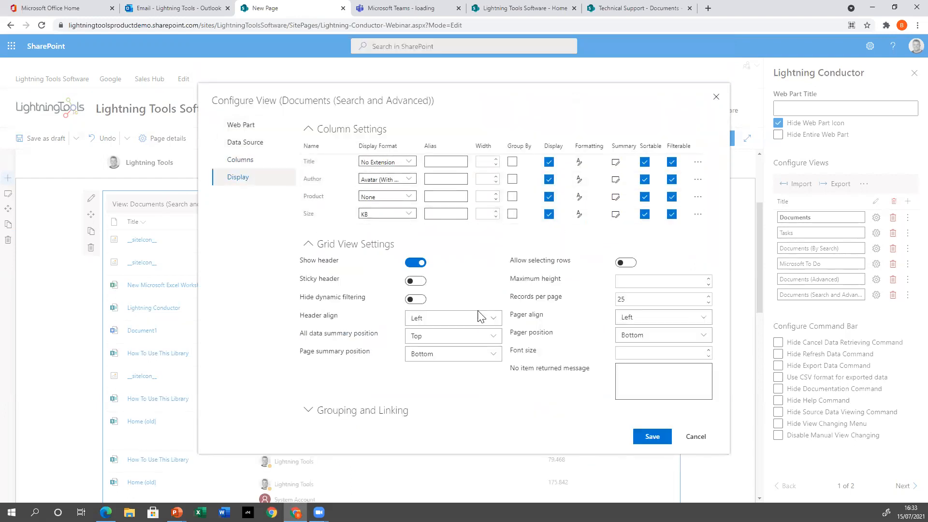
pyautogui.click(654, 438)
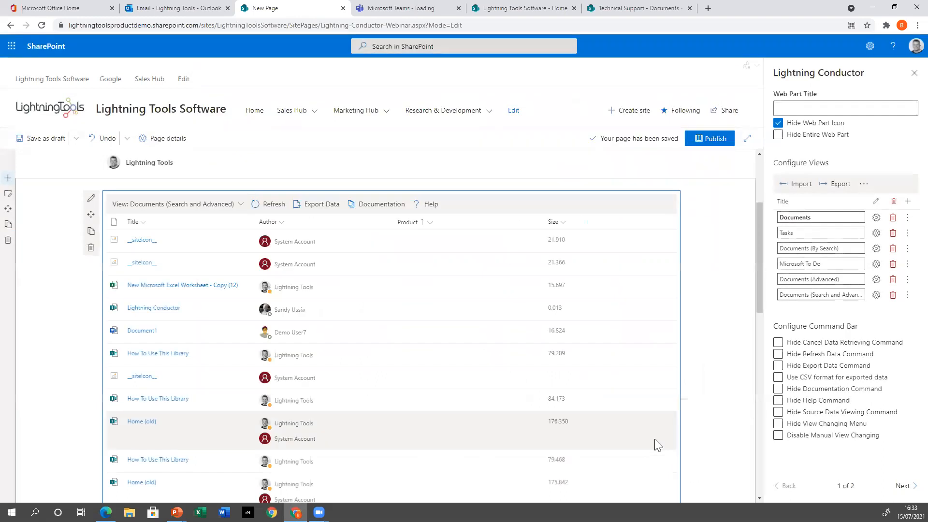
pyautogui.scroll(-5, 467, 440)
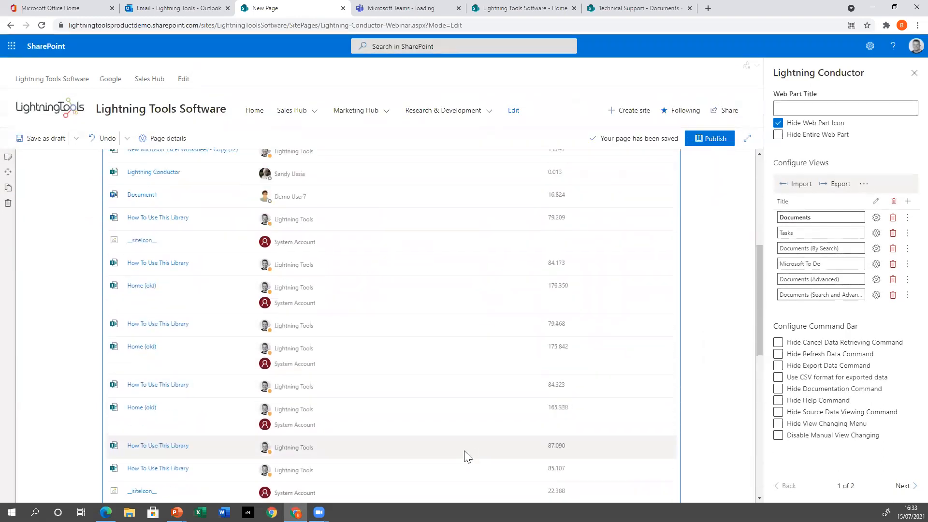
pyautogui.scroll(-2, 458, 455)
pyautogui.scroll(15, 351, 449)
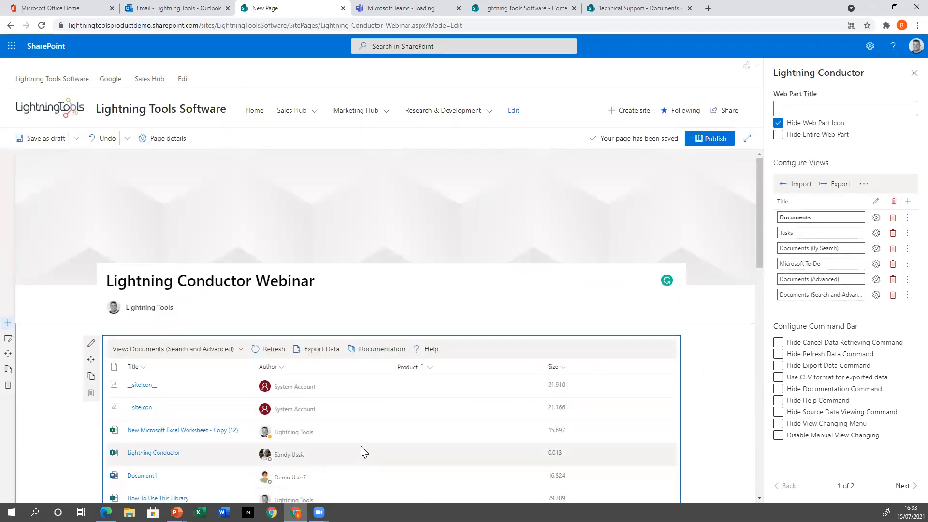
pyautogui.scroll(-3, 662, 386)
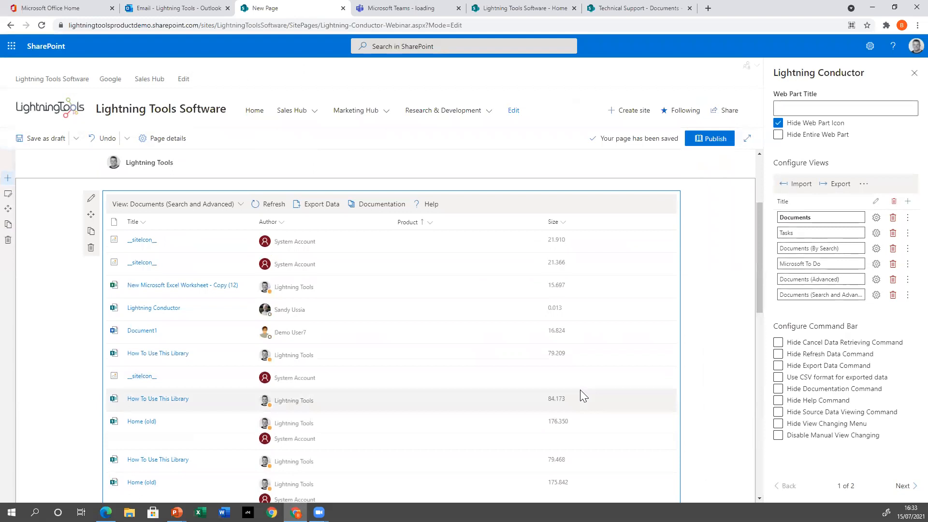
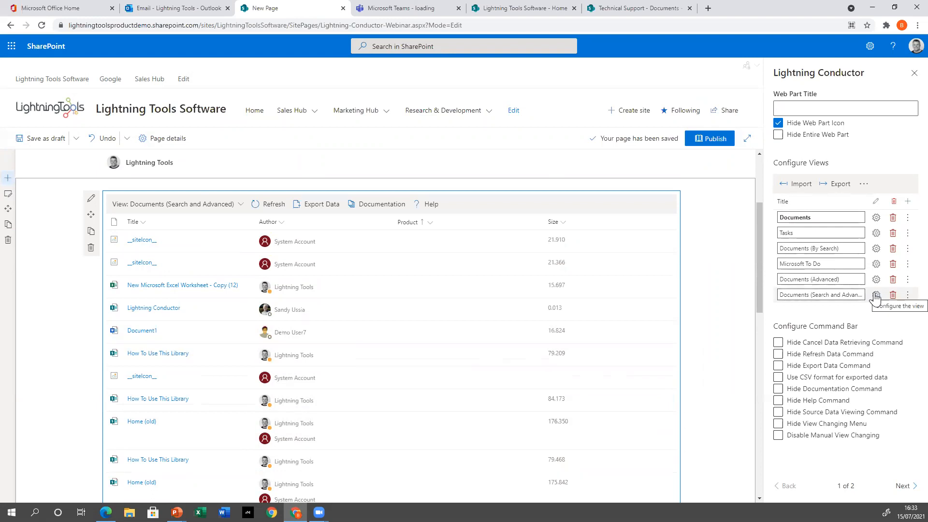
# Step: Add a new view to the web part and title it Planner (Advanced)
pyautogui.click(907, 202)
pyautogui.tripleClick(836, 309)
pyautogui.write('Planner (Advanced')
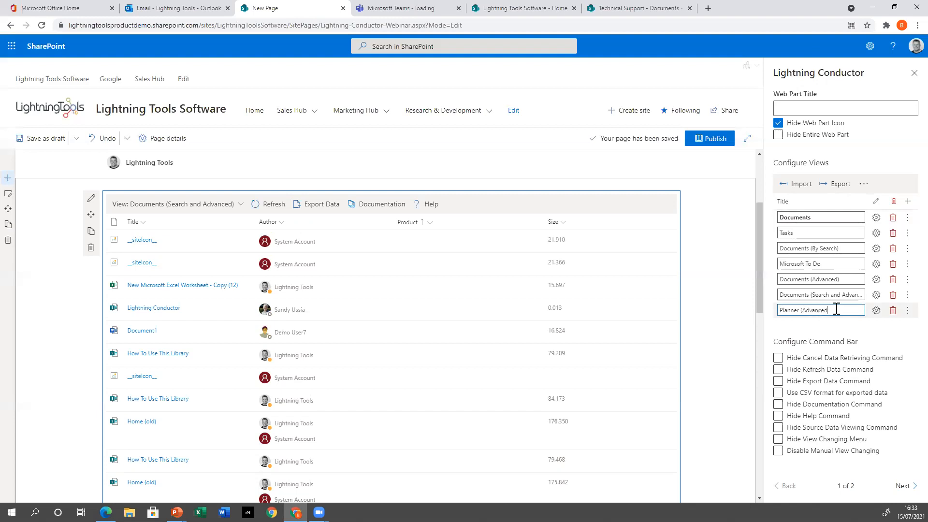
pyautogui.write(')')
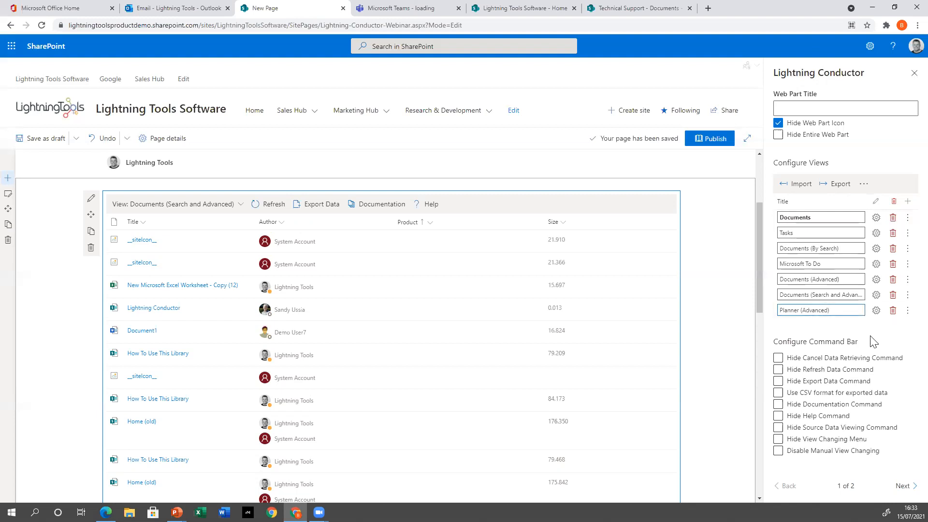
# Step: Configure the Planner (Advanced) view in Advanced Mode with the Graph Rollup Engine Provider as data source and the JSON Display Provider
pyautogui.click(876, 310)
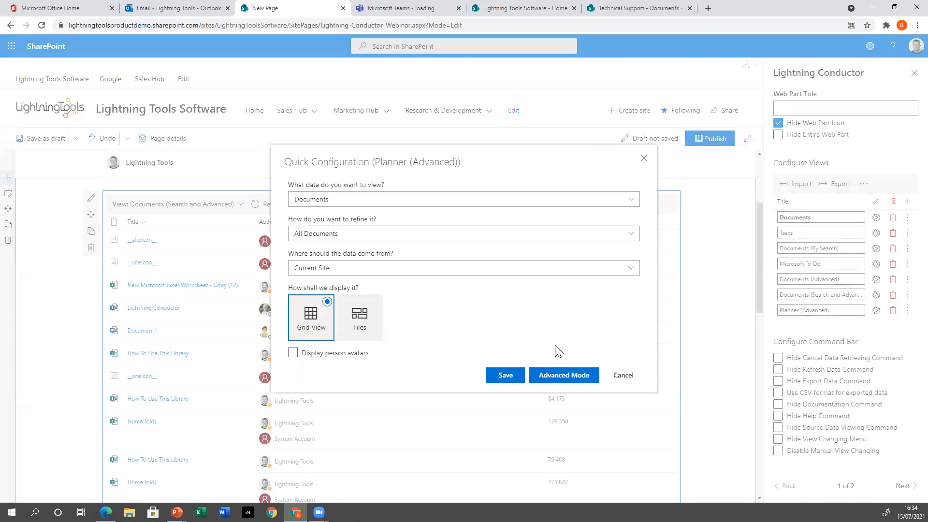
pyautogui.click(327, 205)
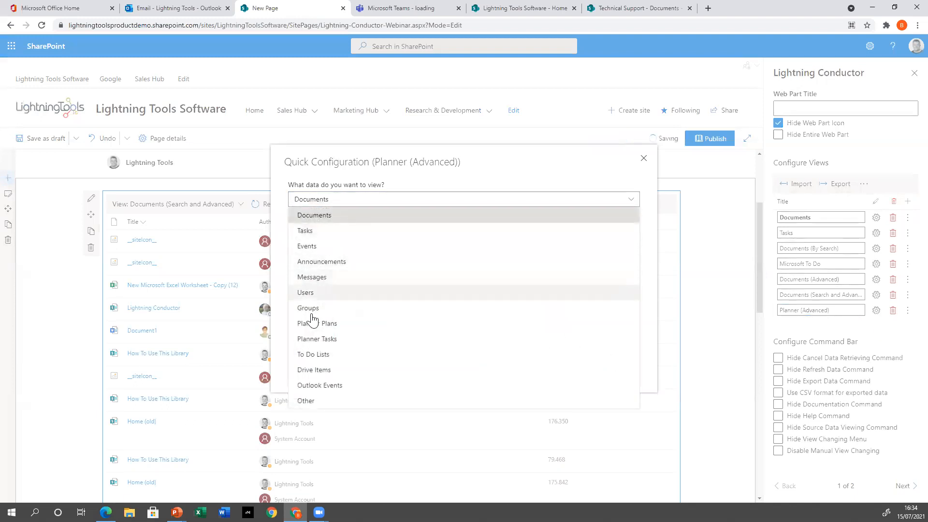
pyautogui.click(391, 200)
pyautogui.click(582, 380)
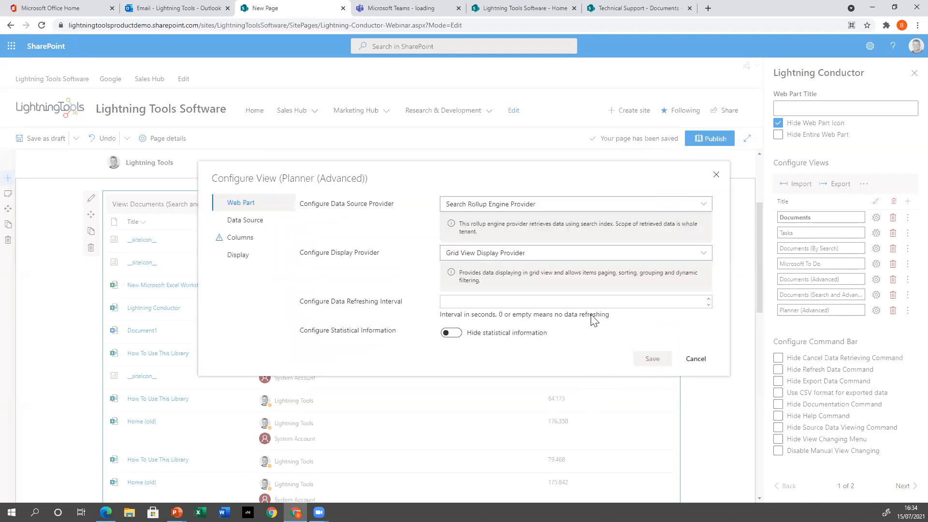
pyautogui.click(528, 205)
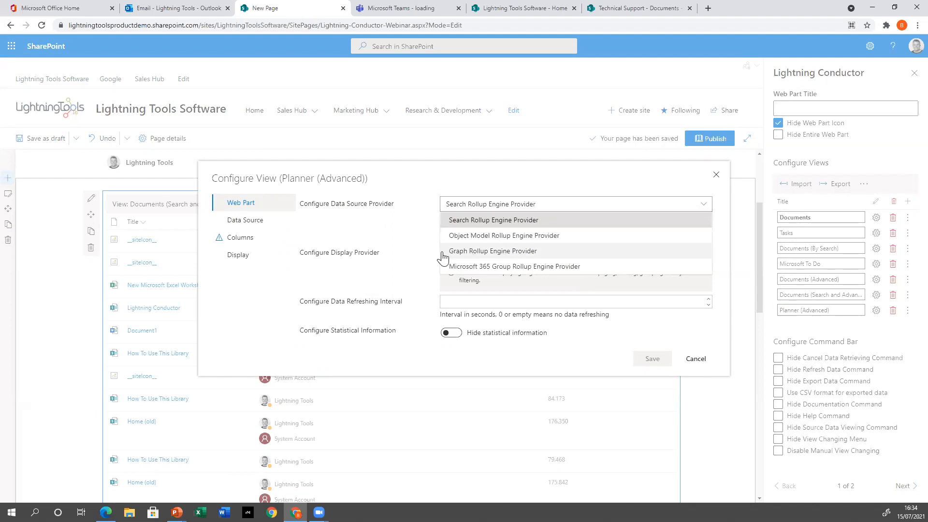
pyautogui.click(530, 255)
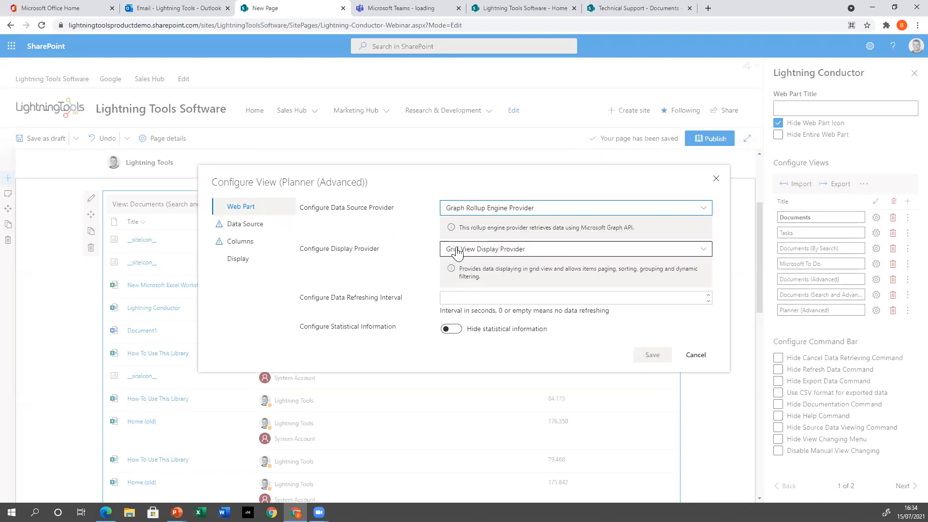
pyautogui.click(534, 250)
pyautogui.click(509, 280)
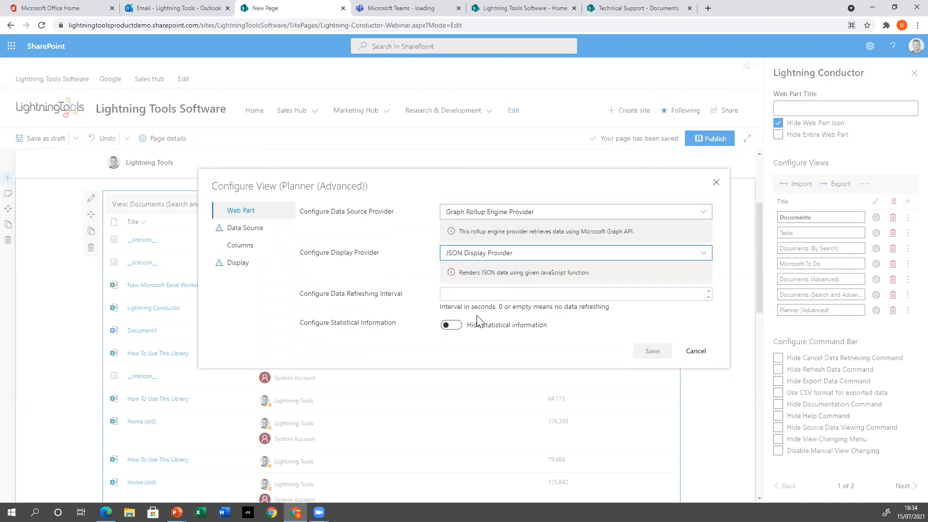
# Step: Set the entity type of the Planner (Advanced) data source to Planner Task
pyautogui.click(241, 231)
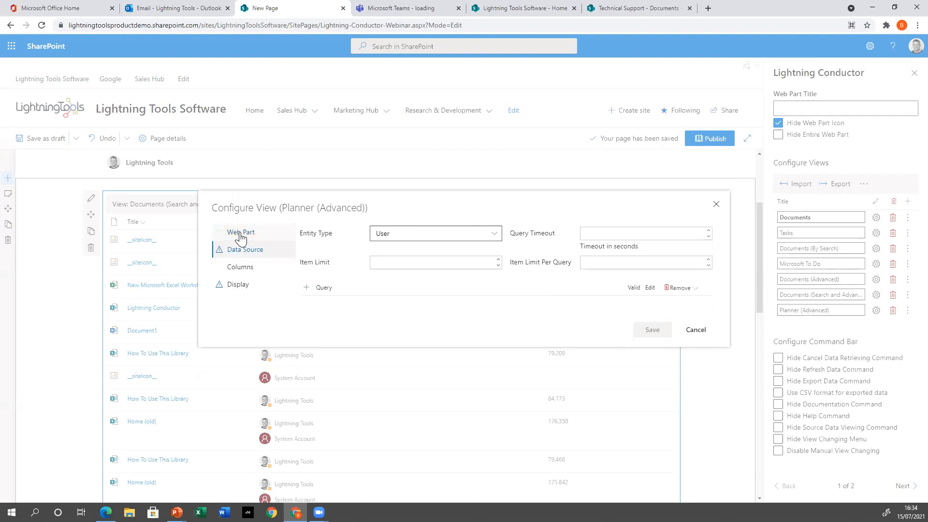
pyautogui.click(494, 234)
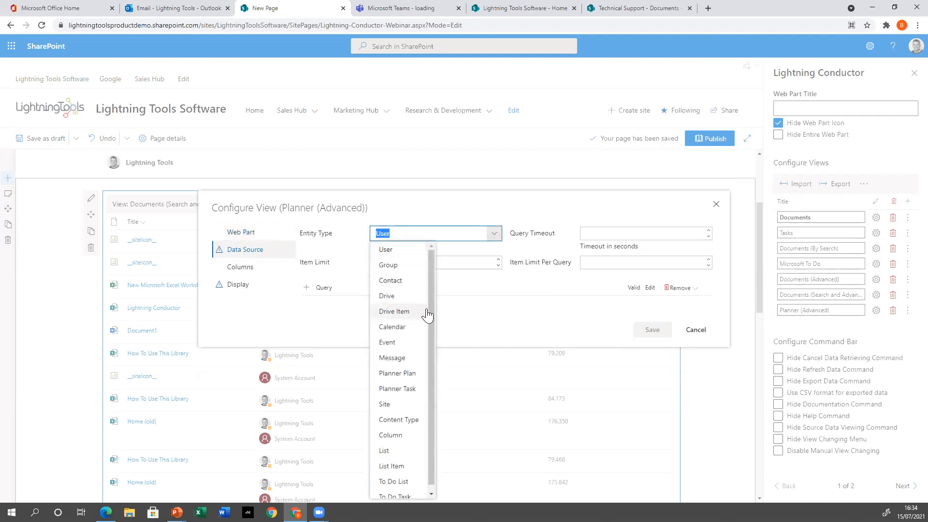
pyautogui.scroll(-1, 433, 346)
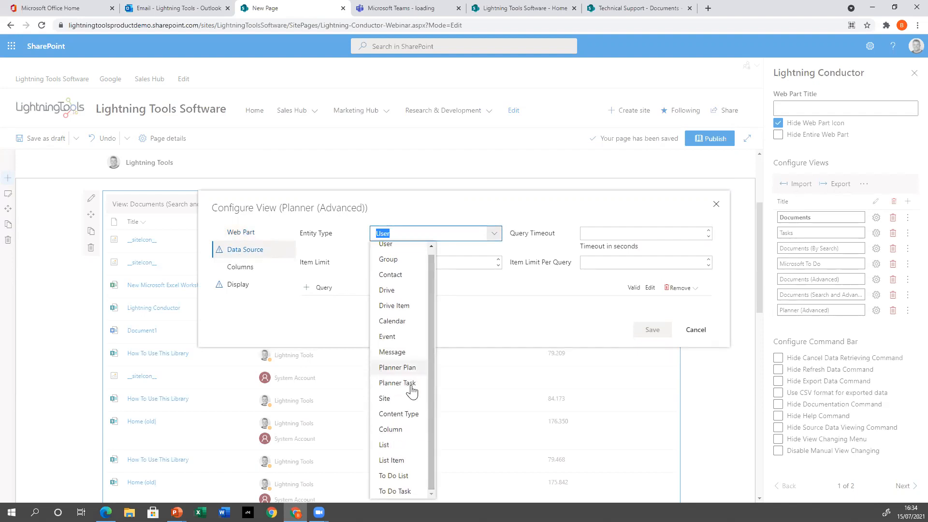
pyautogui.click(409, 384)
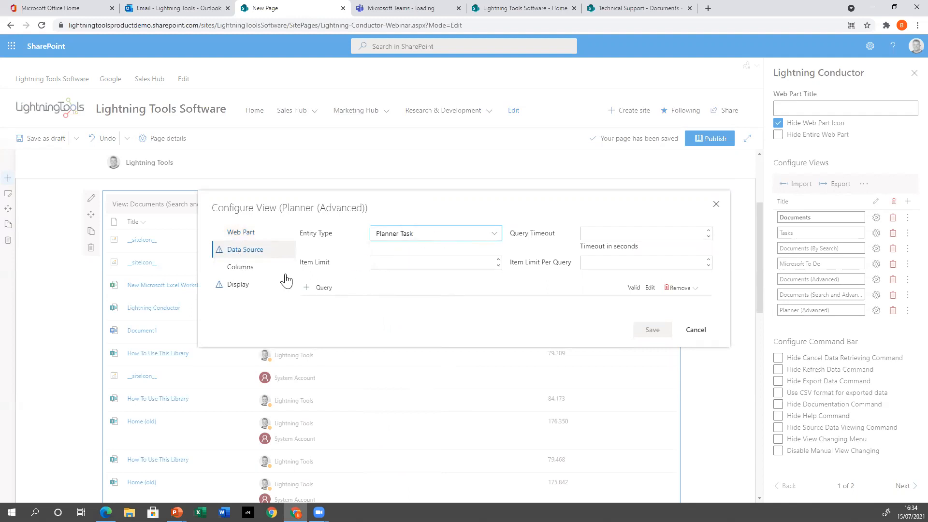
# Step: Look at the available planner task columns and the filter configuration for assigneePriority
pyautogui.click(254, 271)
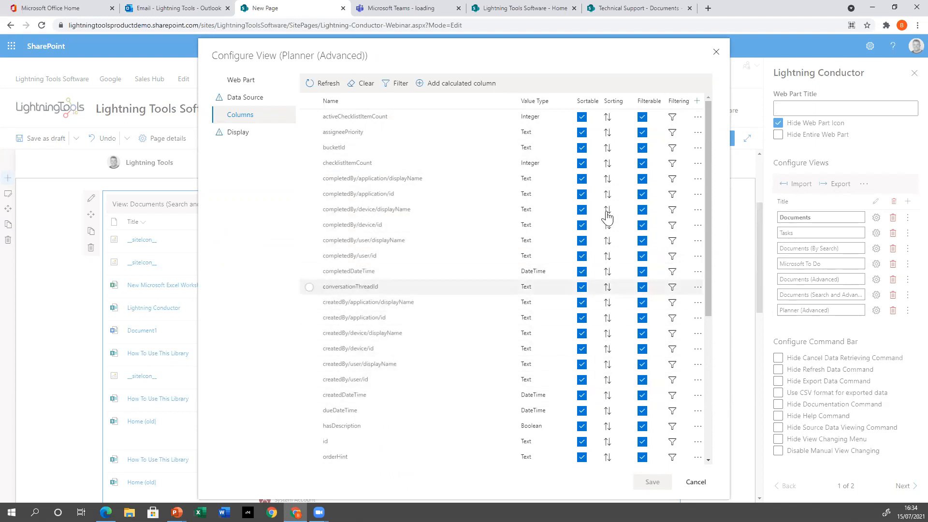
pyautogui.click(672, 133)
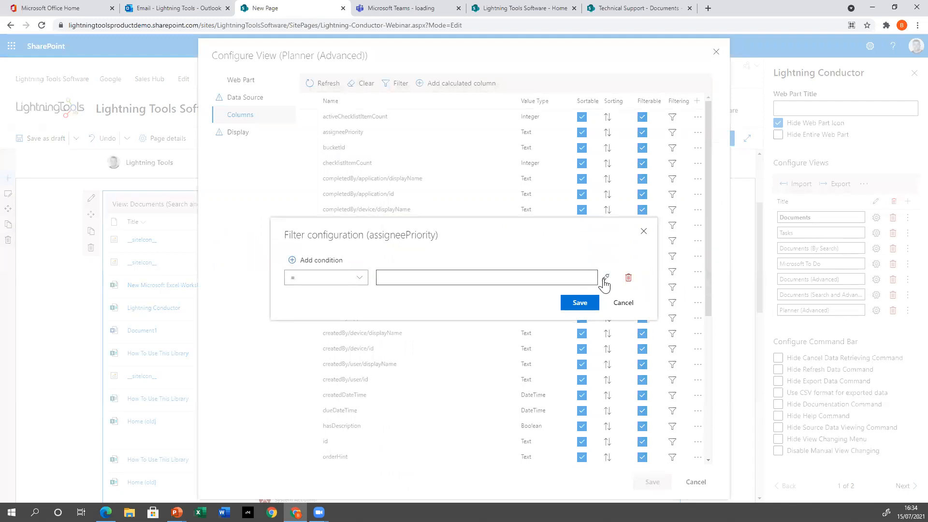
pyautogui.click(622, 303)
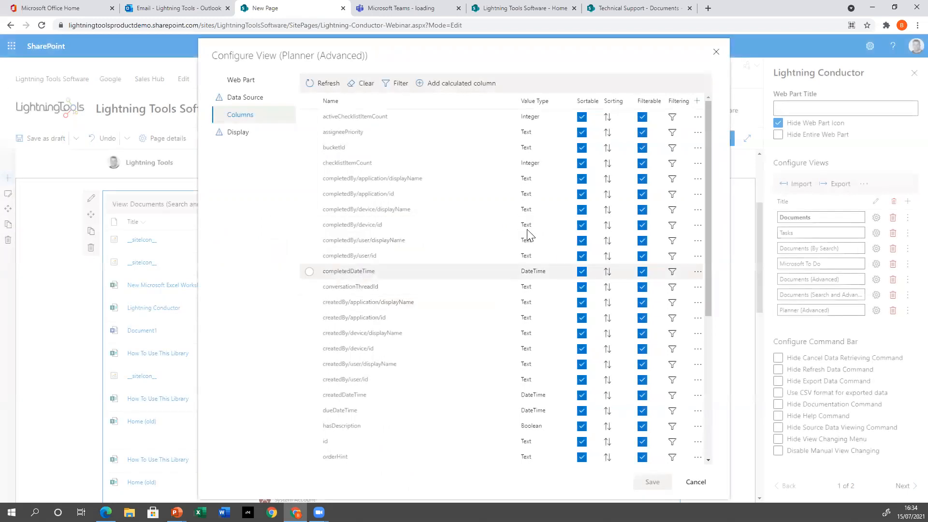
# Step: Try building an advanced filter with three Or conditions and a nested And group of two conditions
pyautogui.click(387, 85)
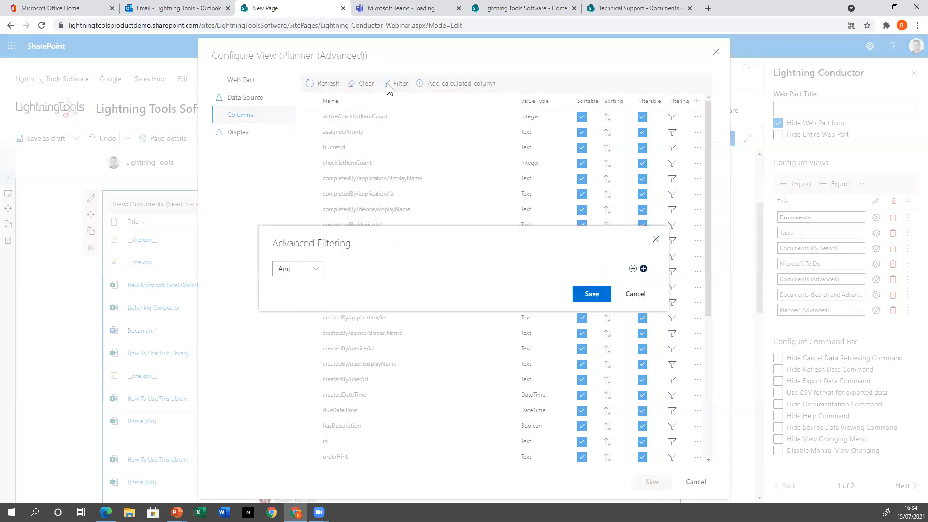
pyautogui.click(632, 269)
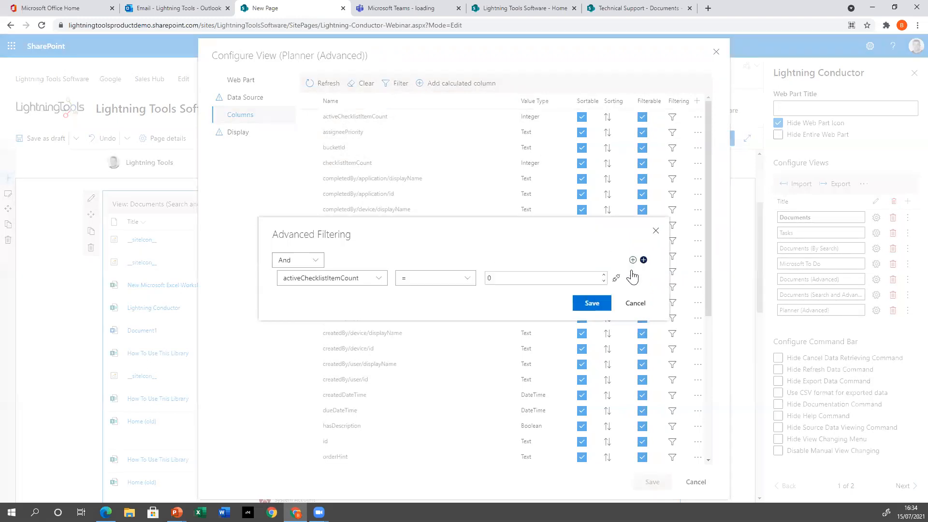
pyautogui.click(633, 260)
pyautogui.click(633, 251)
pyautogui.click(296, 242)
pyautogui.click(292, 270)
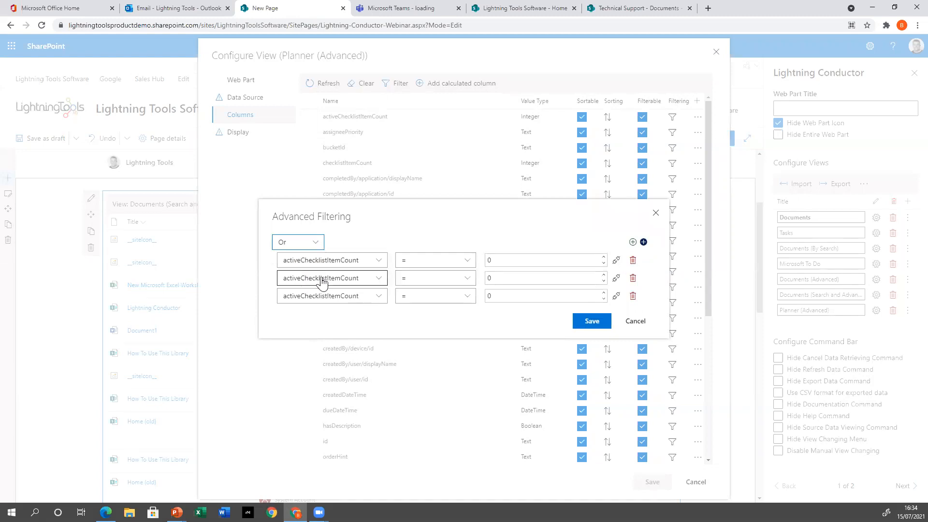
pyautogui.click(643, 242)
pyautogui.click(632, 304)
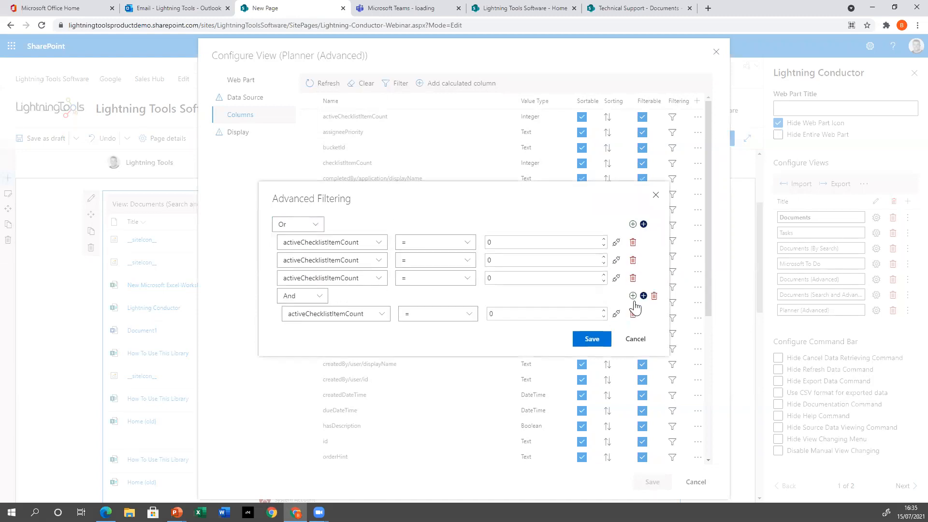
pyautogui.click(632, 297)
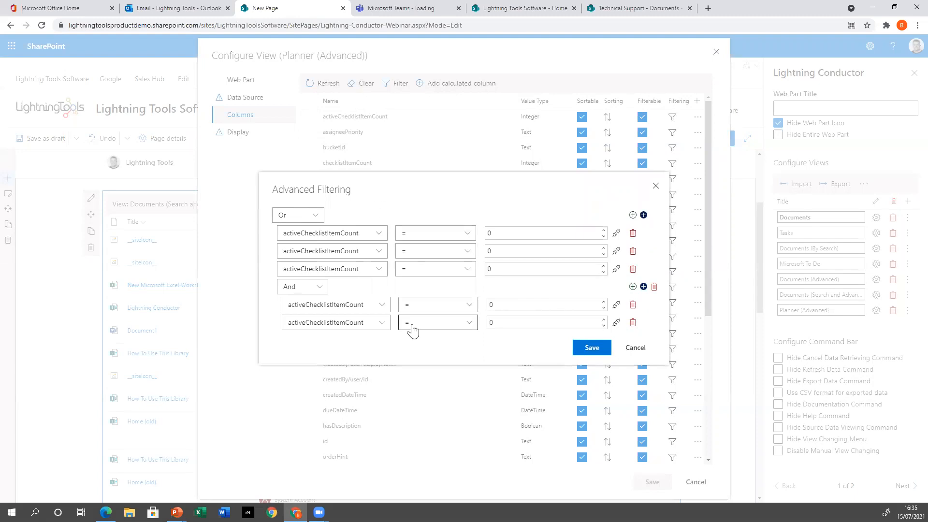
pyautogui.click(633, 347)
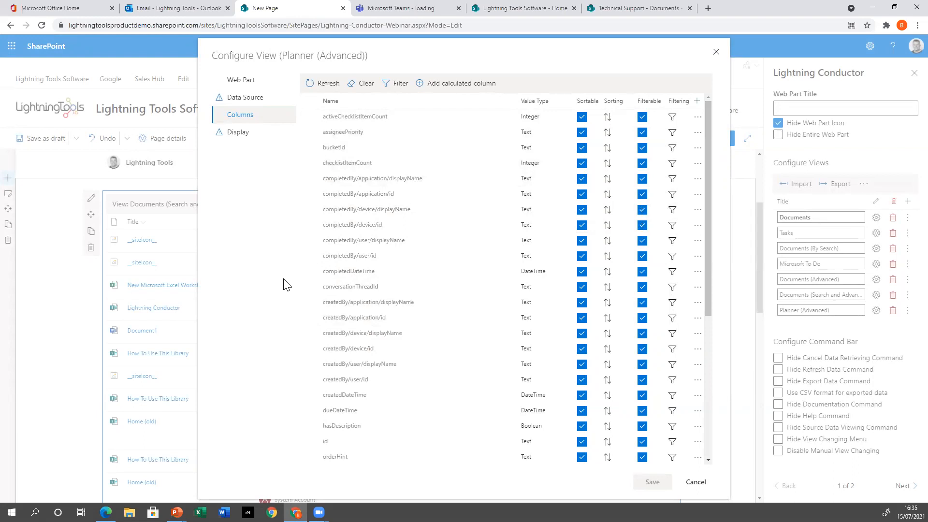
# Step: Choose LightningToolsPlannerTasks.js as the JavaScript file that renders the Planner (Advanced) view
pyautogui.click(239, 132)
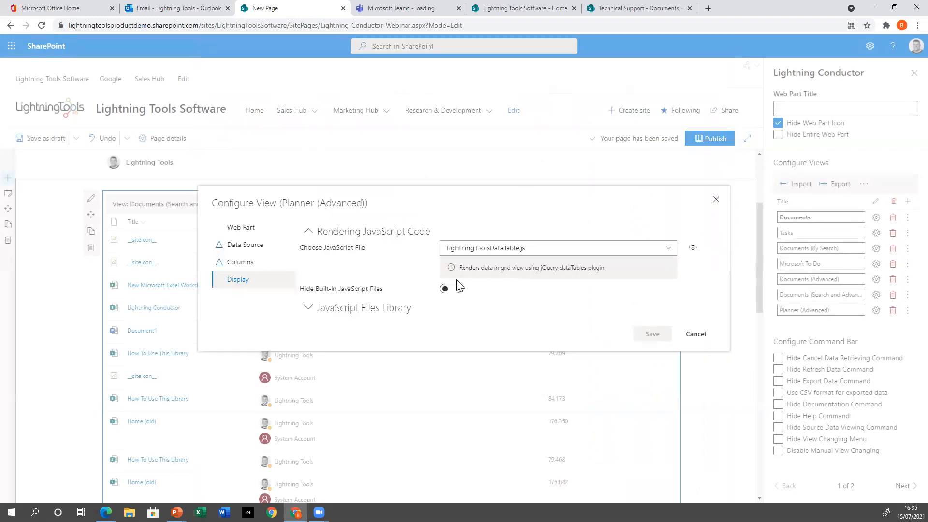
pyautogui.click(605, 249)
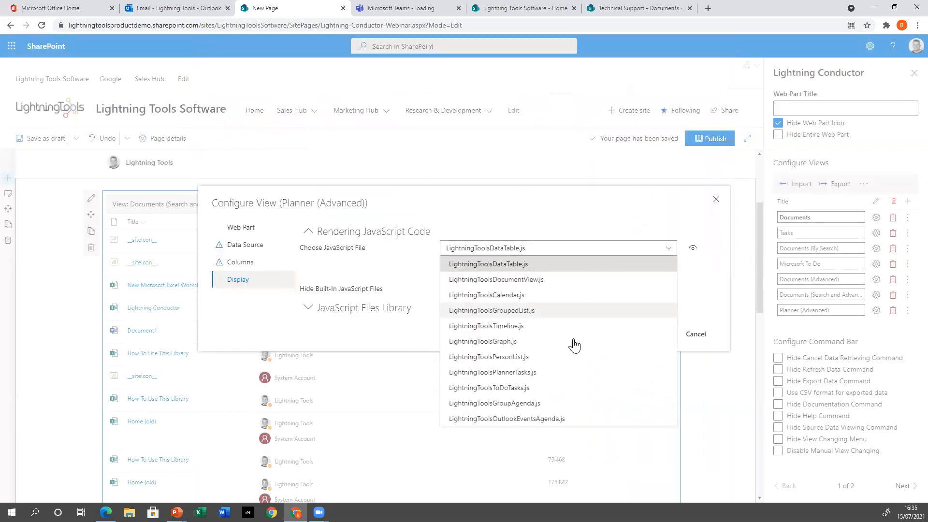
pyautogui.click(475, 373)
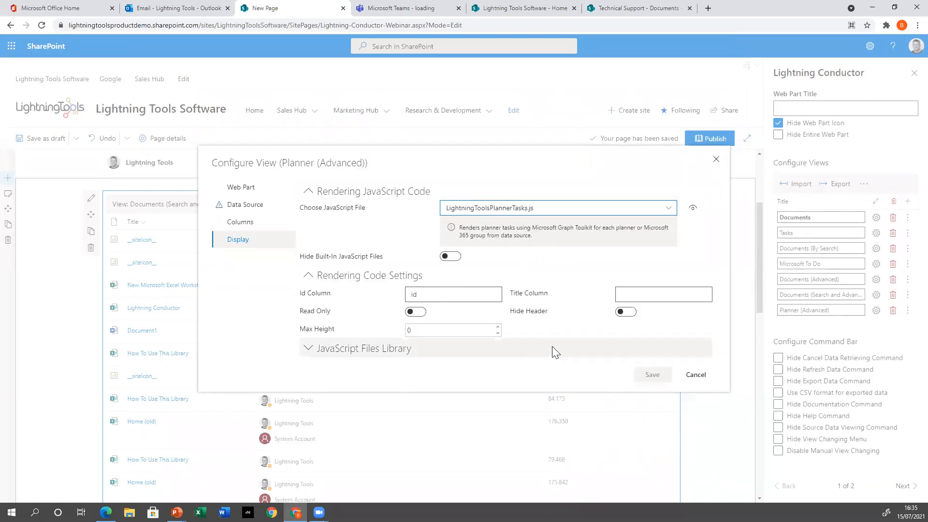
# Step: Add the predefined "User planner tasks" query to the Planner (Advanced) data source and save the view configuration
pyautogui.click(242, 205)
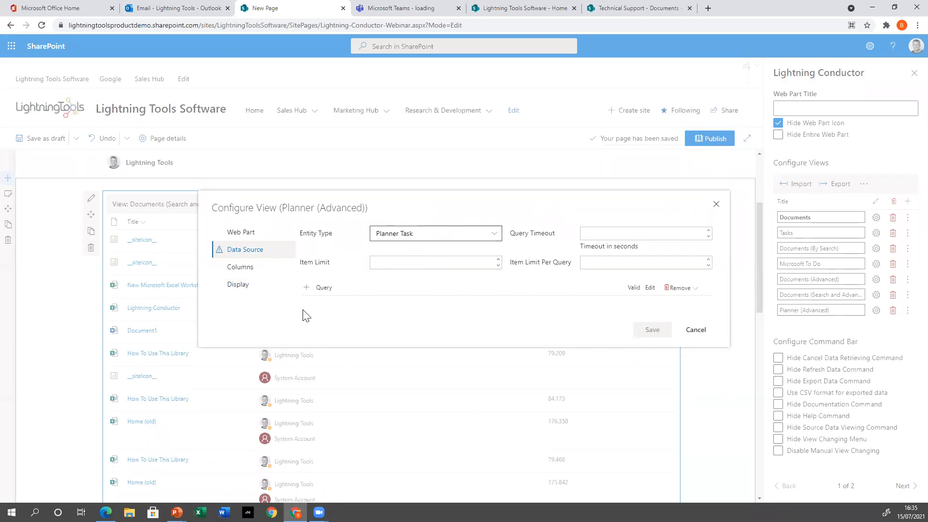
pyautogui.click(309, 287)
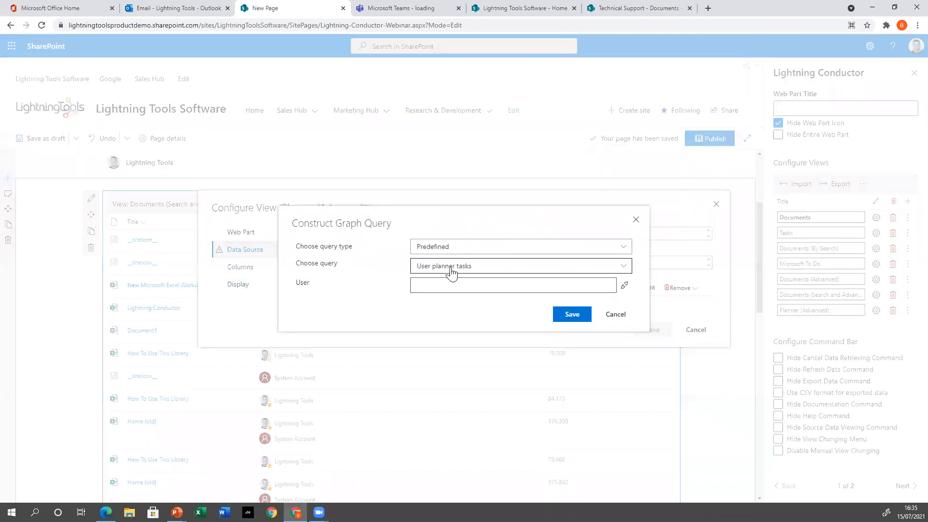
pyautogui.click(546, 249)
pyautogui.click(416, 253)
pyautogui.click(493, 250)
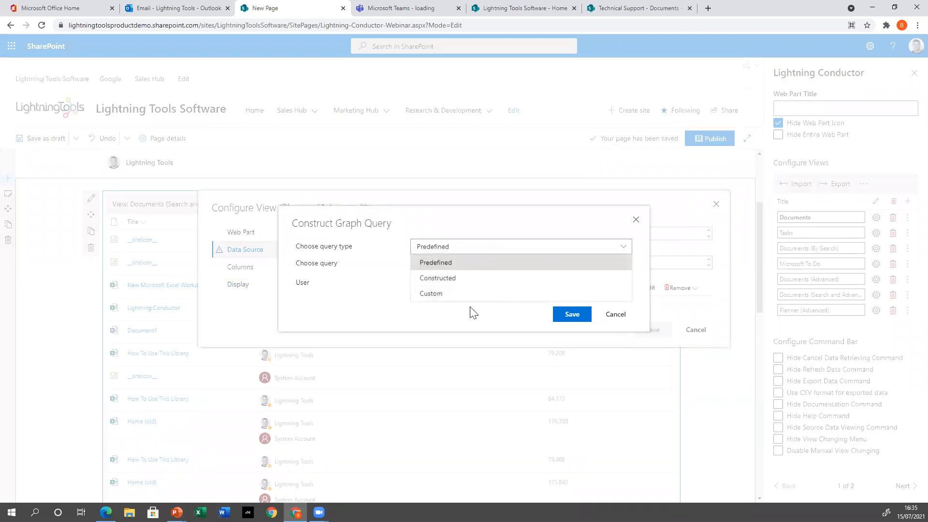
pyautogui.click(470, 260)
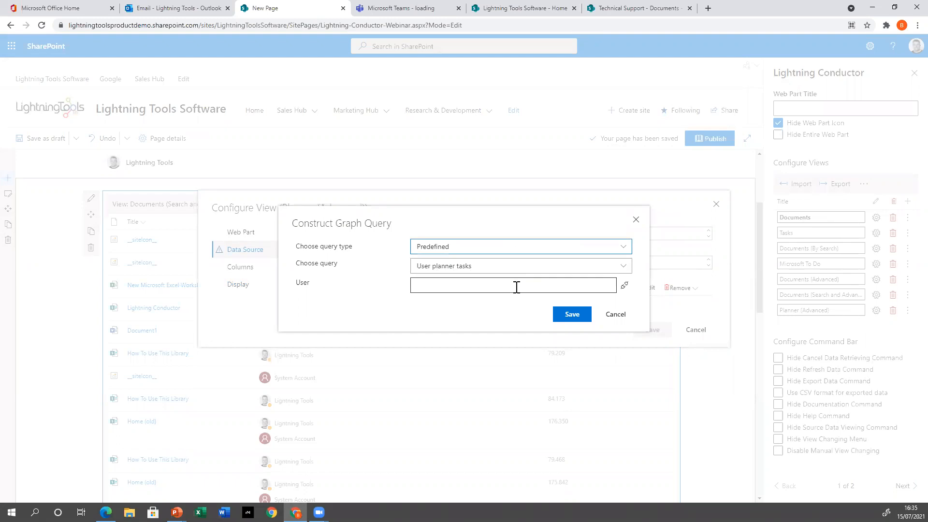
pyautogui.click(572, 314)
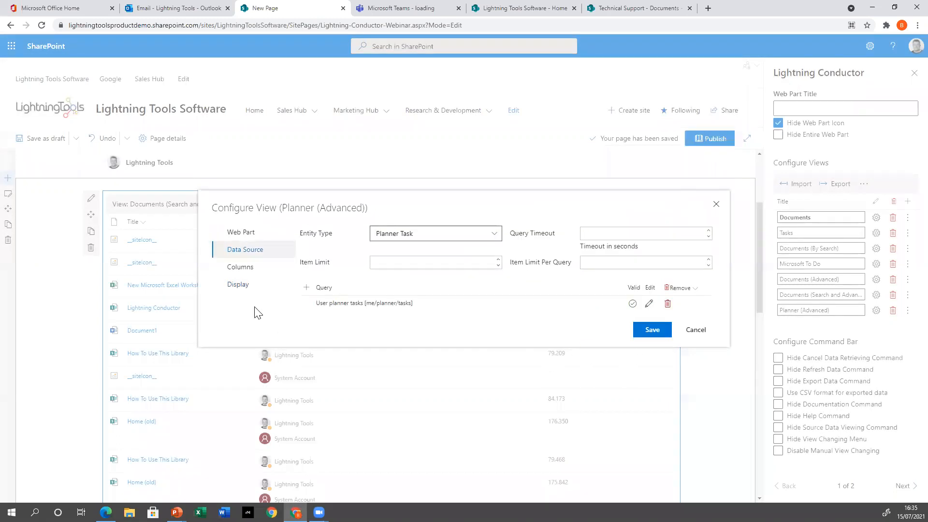
pyautogui.click(651, 329)
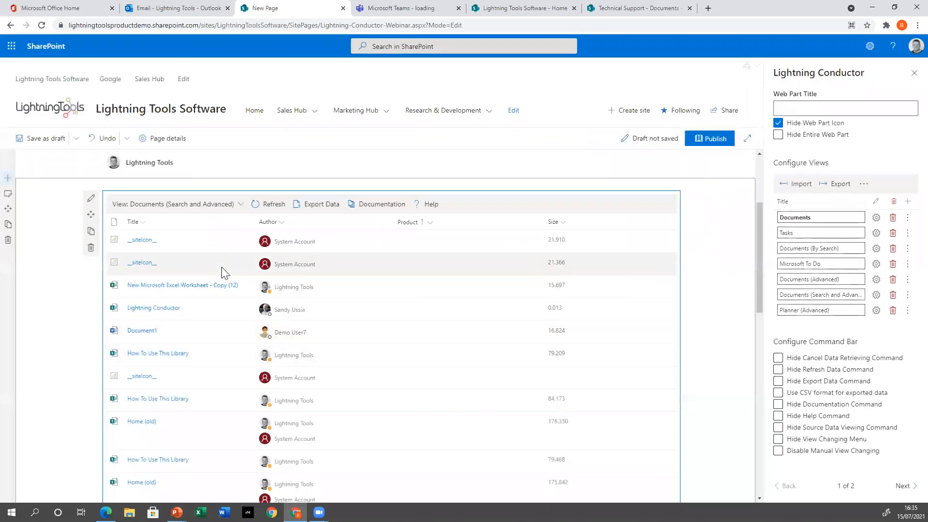
# Step: Display the Planner (Advanced) view in the web part, and delete that view from the configured views
pyautogui.click(243, 205)
pyautogui.click(157, 316)
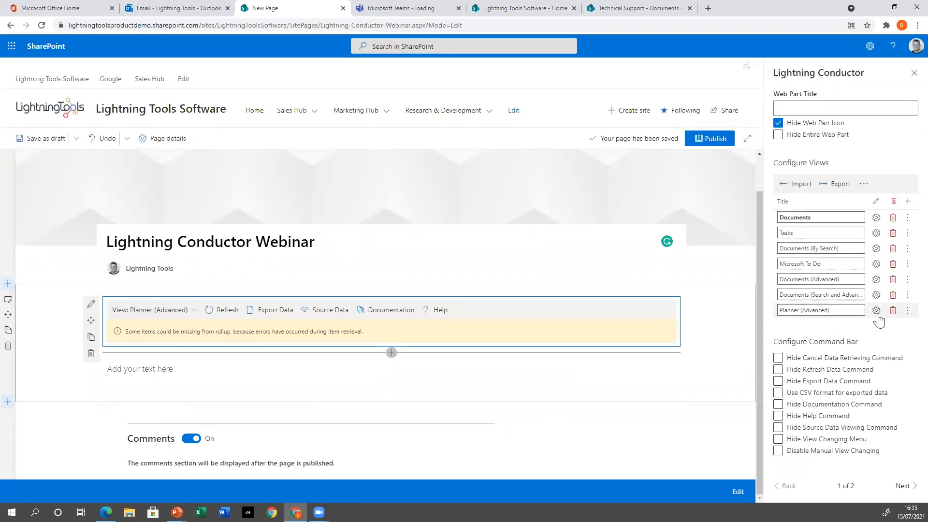
pyautogui.click(892, 312)
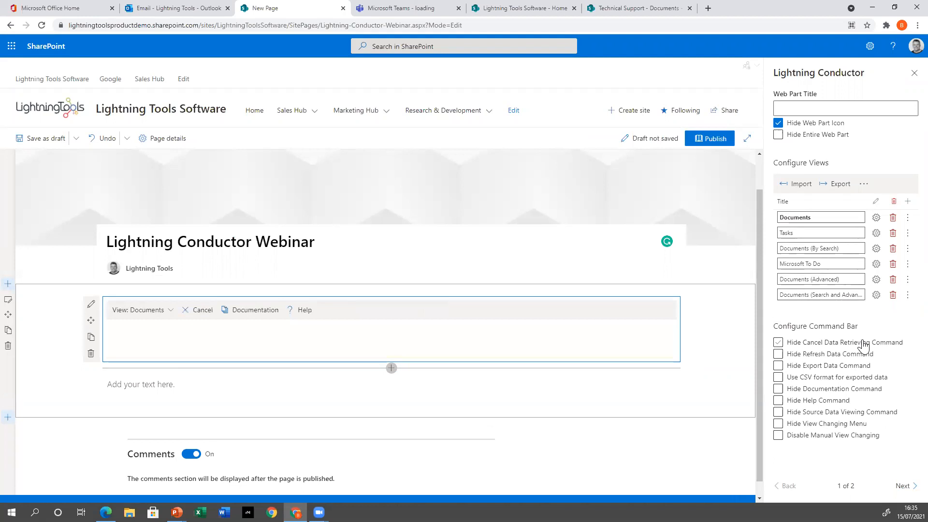
# Step: Add a new view that shows All Planner Plans from Microsoft Graph as a Task View, and save it
pyautogui.click(907, 202)
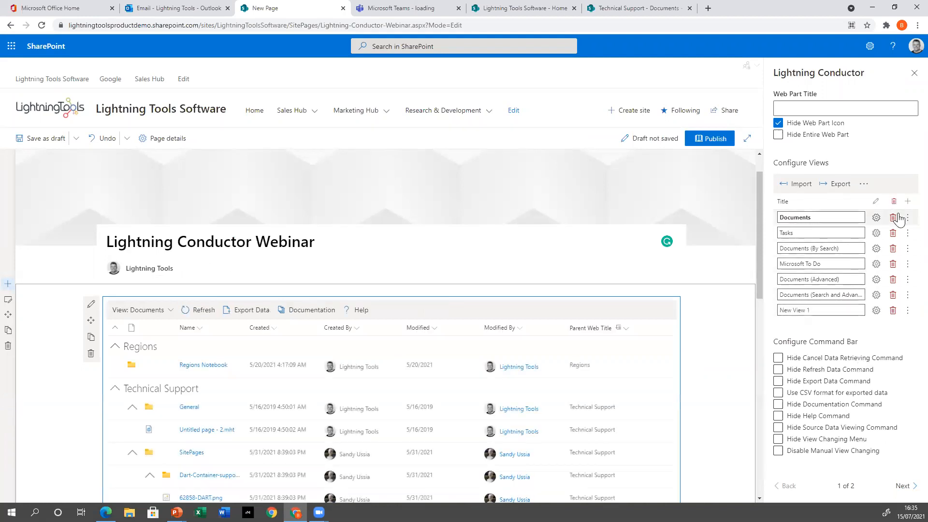
pyautogui.click(875, 313)
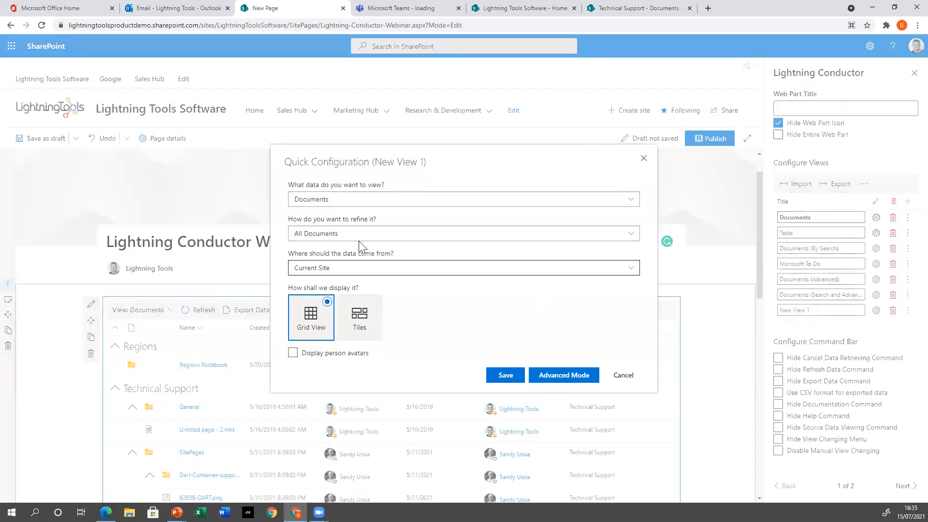
pyautogui.click(332, 202)
pyautogui.click(360, 337)
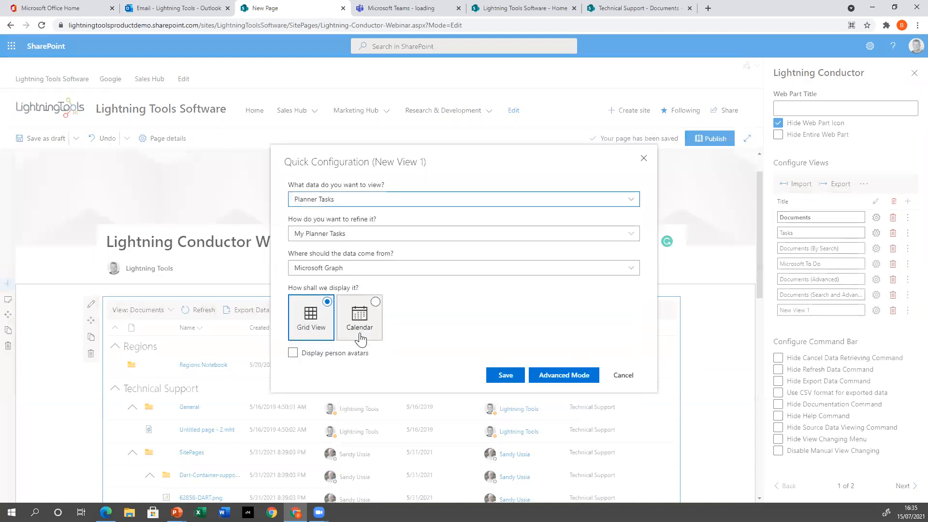
pyautogui.click(292, 353)
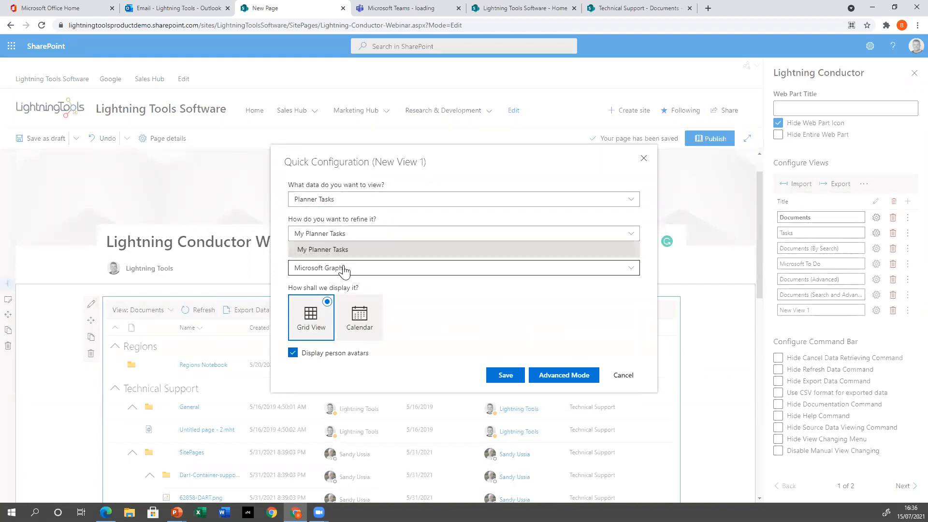
pyautogui.click(334, 200)
pyautogui.click(332, 325)
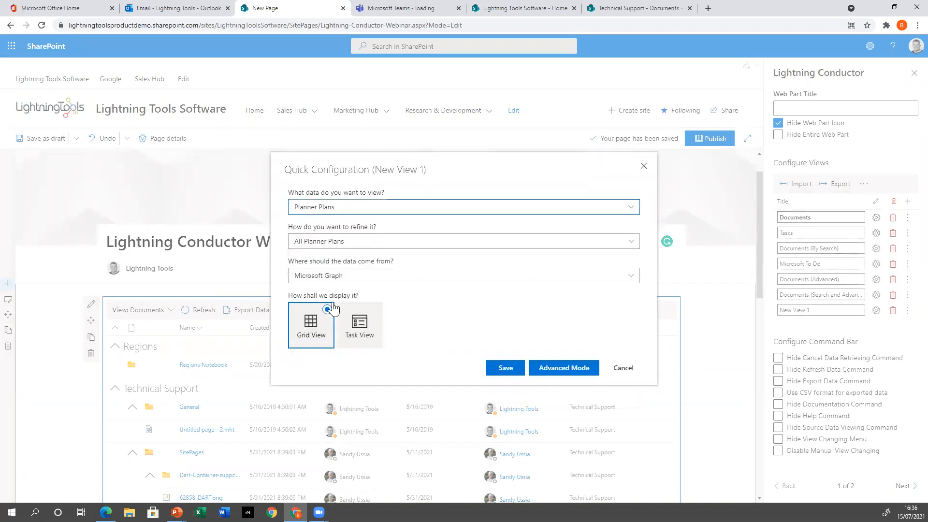
pyautogui.click(365, 335)
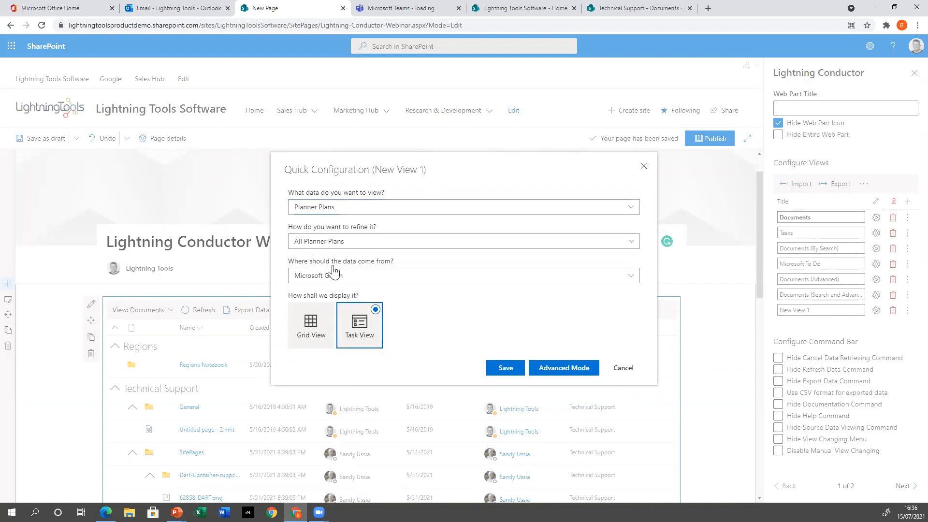
pyautogui.click(508, 374)
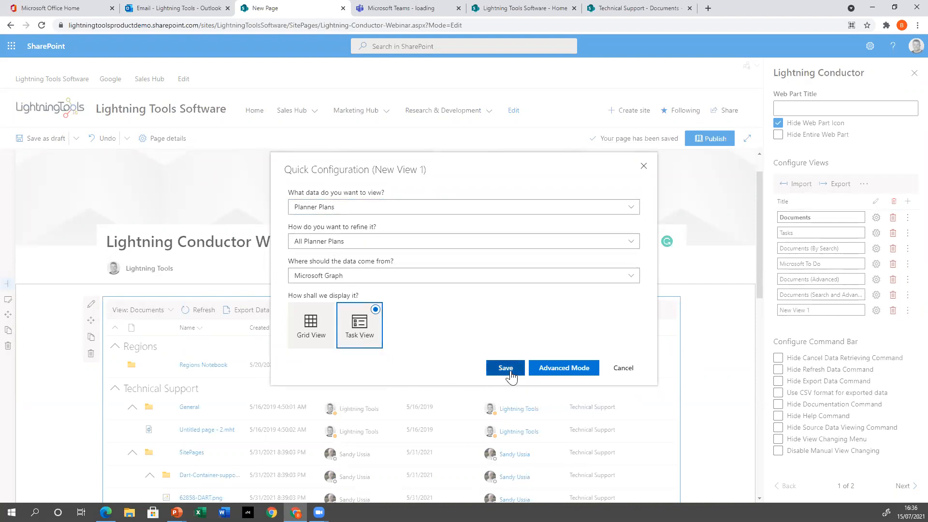
# Step: Display New View 1 with Lightning Tools Sales Planner as its source and look through its task list
pyautogui.click(160, 312)
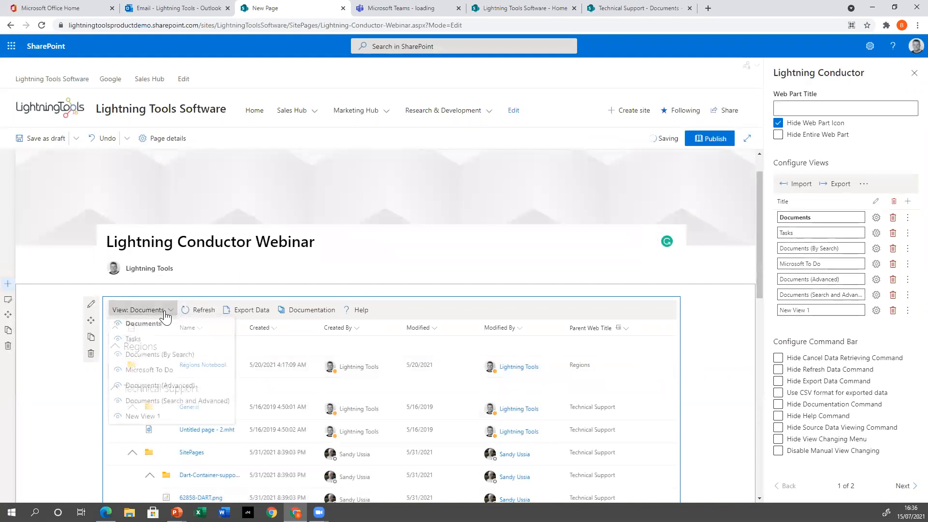
pyautogui.click(143, 420)
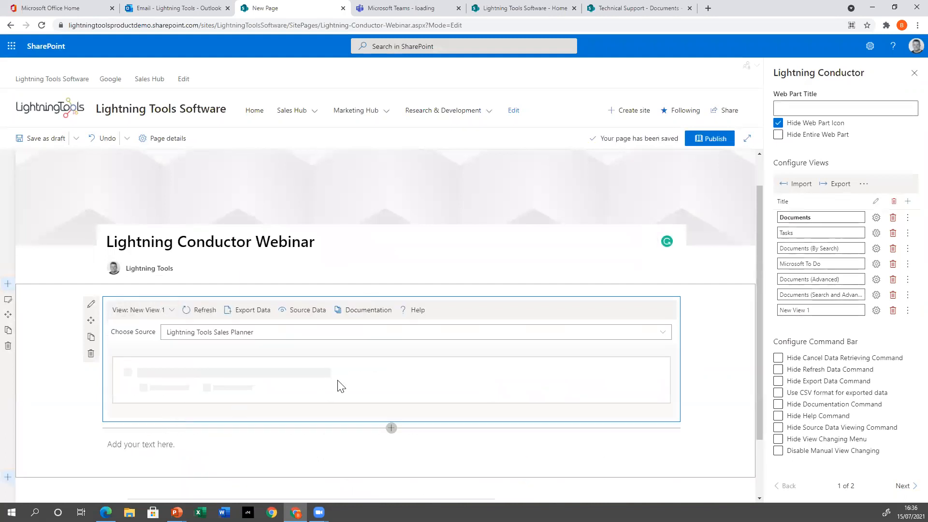
pyautogui.scroll(-2, 538, 373)
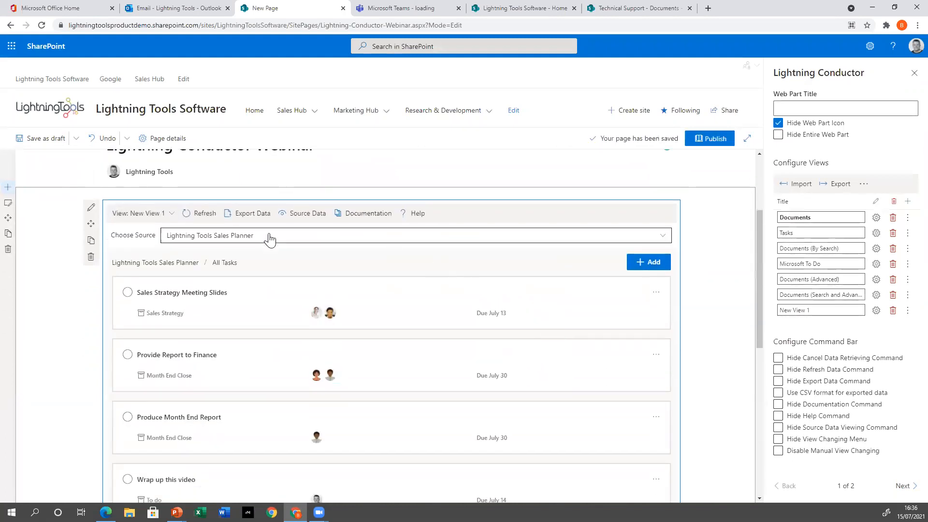
pyautogui.click(245, 240)
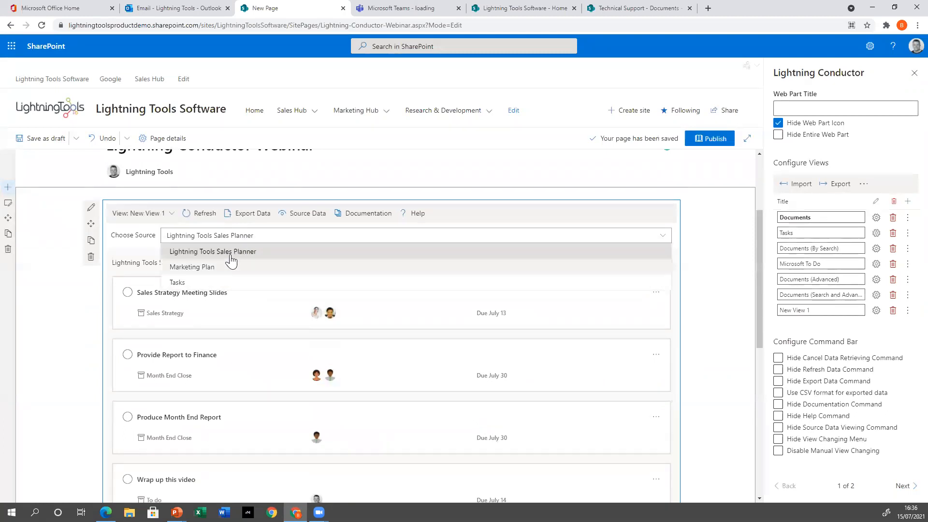
pyautogui.click(231, 257)
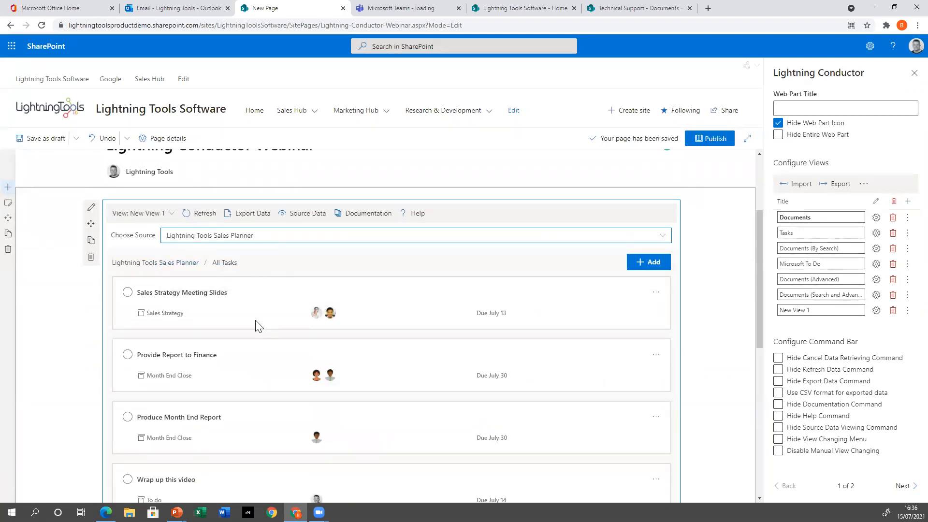
pyautogui.scroll(-3, 256, 339)
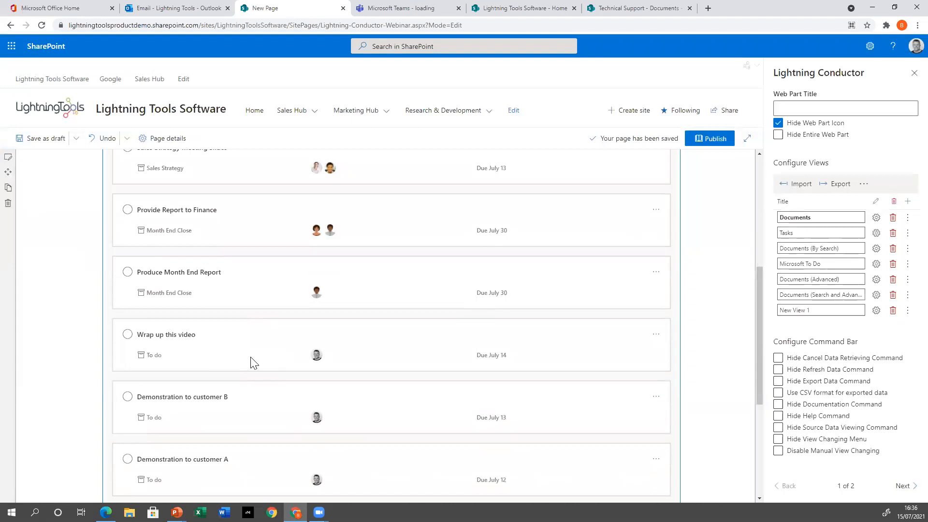
pyautogui.scroll(2, 405, 378)
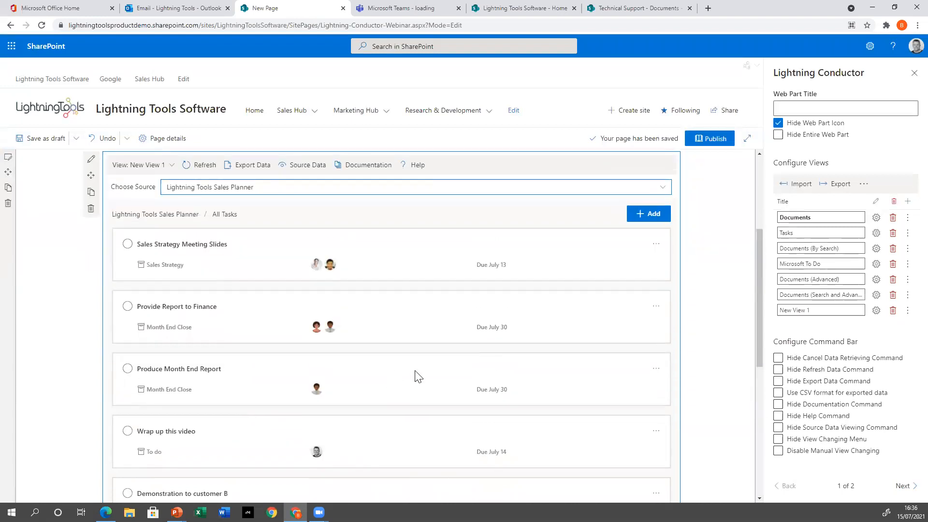
# Step: Start a planner task named "My new task" in the To do bucket of Lightning Tools Sales Planner
pyautogui.click(653, 216)
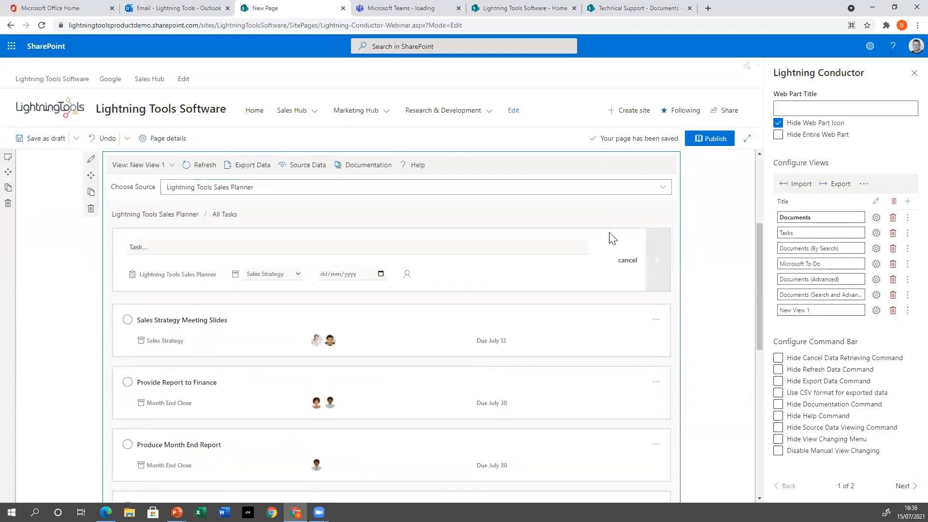
pyautogui.click(522, 250)
pyautogui.write('My new task')
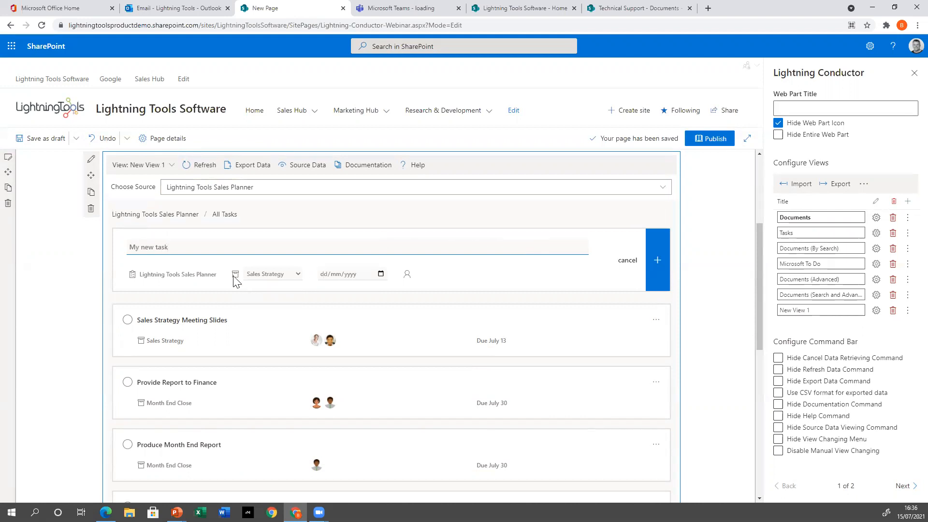
pyautogui.click(289, 276)
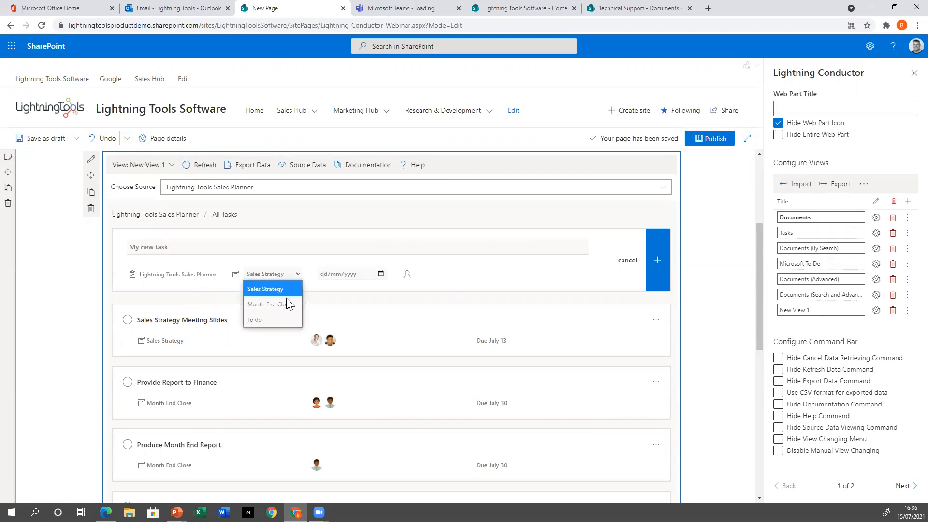
pyautogui.click(285, 316)
# Step: Set the new task's due date to 16/07/2021, assign it to Demo User1, and add it to the plan
pyautogui.click(350, 273)
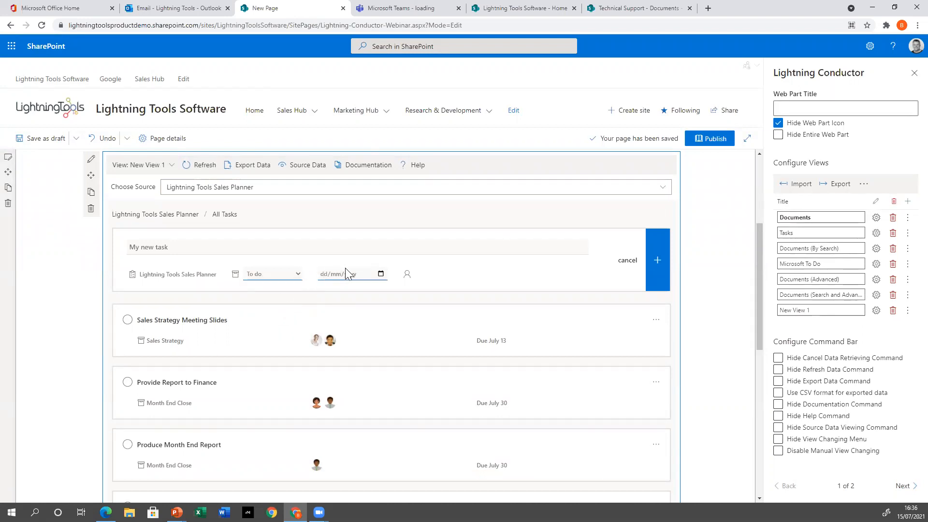
pyautogui.click(380, 273)
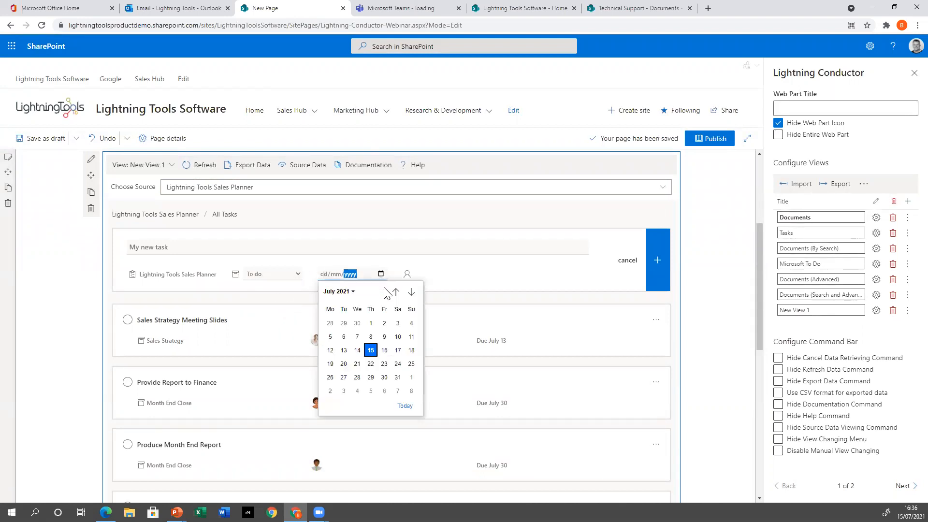
pyautogui.click(380, 352)
pyautogui.click(407, 274)
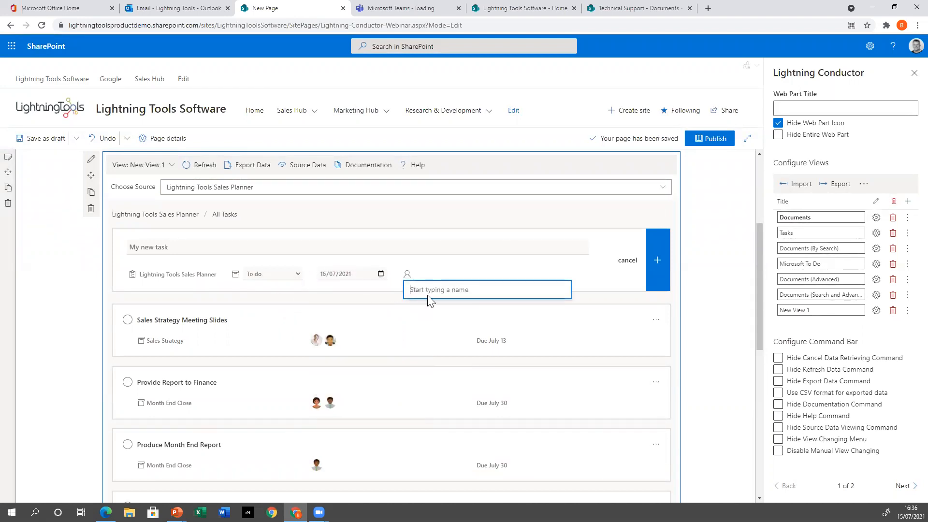
pyautogui.write('demo')
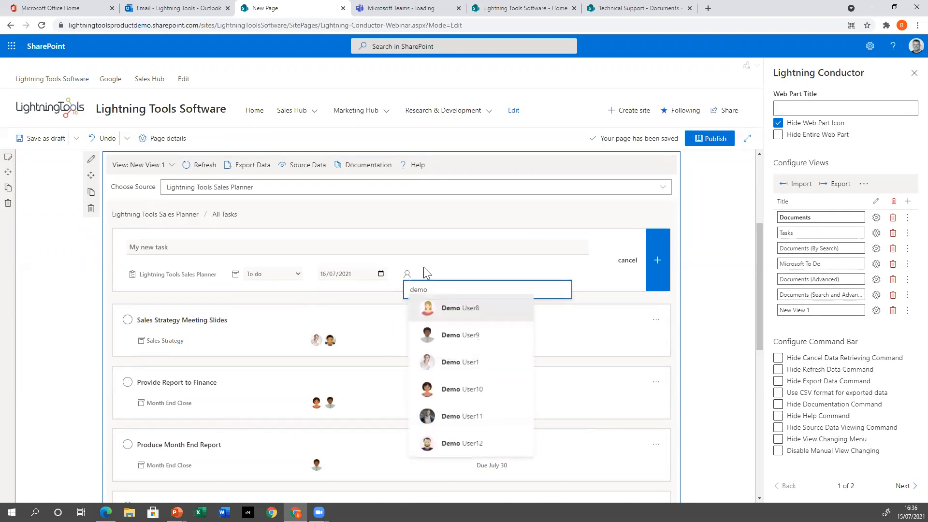
pyautogui.click(477, 371)
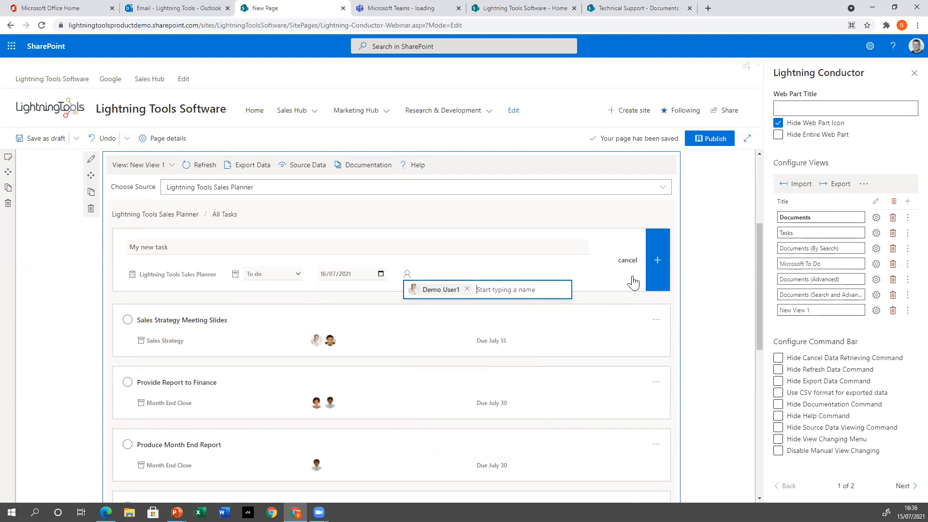
pyautogui.click(656, 261)
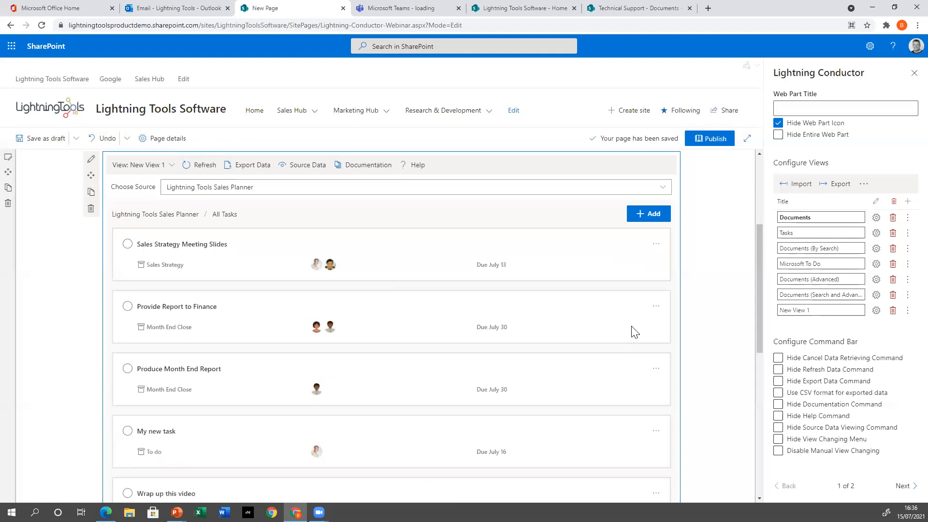
# Step: Rename New View 1 to Planner, review its provider, data source, columns and display script settings, and save the view configuration
pyautogui.tripleClick(846, 305)
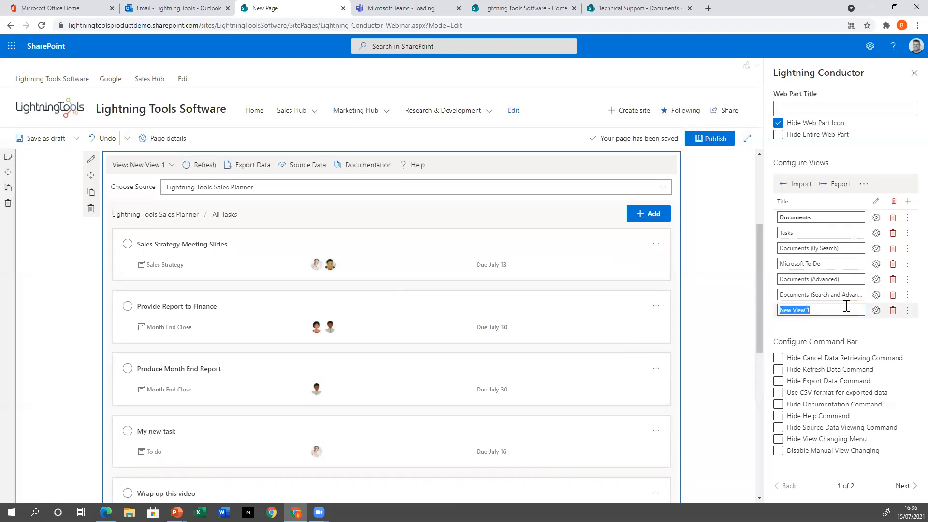
pyautogui.write('P')
pyautogui.click(876, 310)
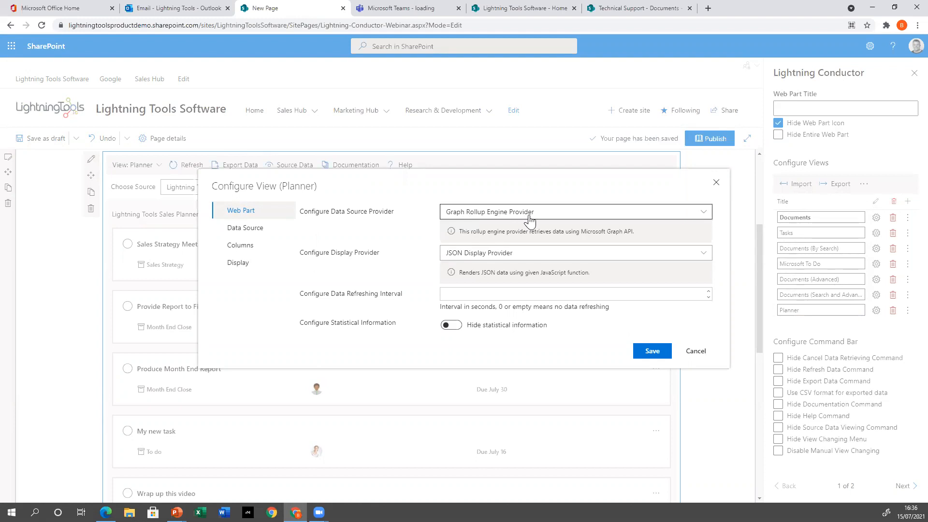
pyautogui.click(257, 227)
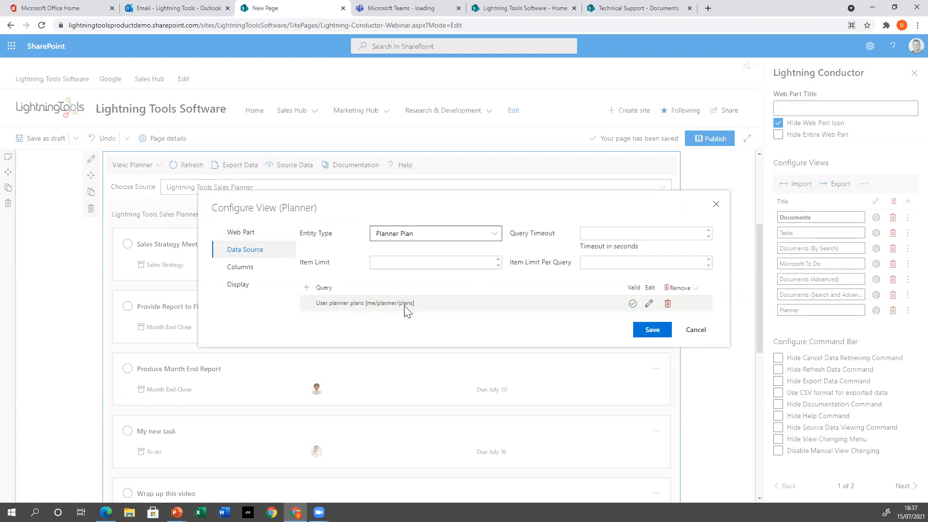
pyautogui.click(240, 266)
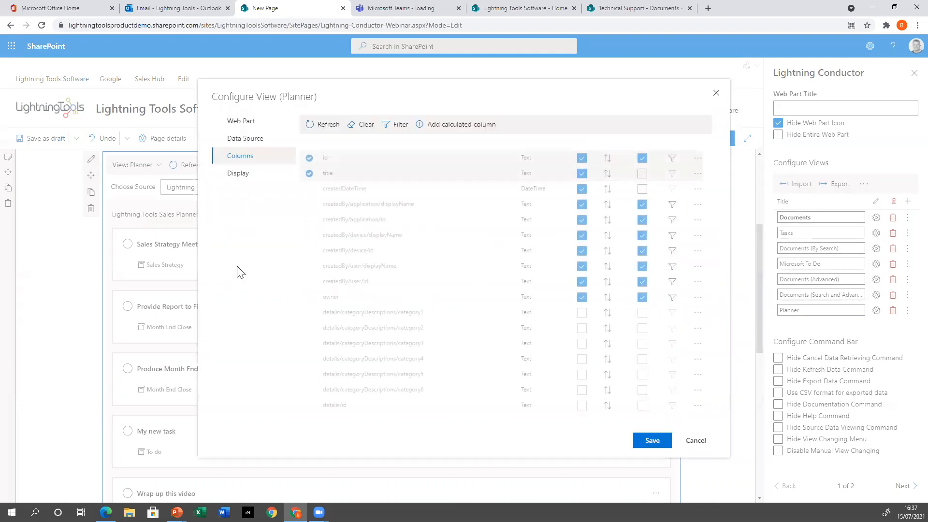
pyautogui.click(242, 176)
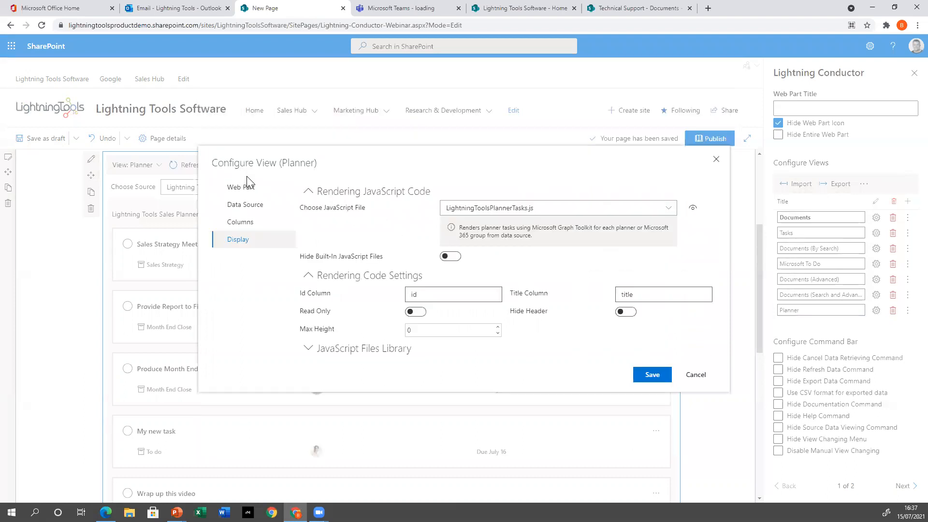
pyautogui.click(541, 209)
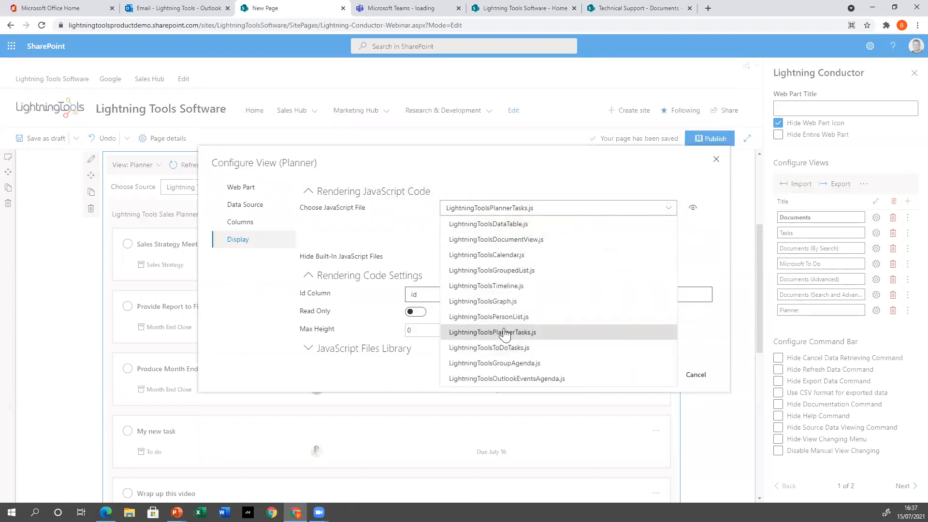
pyautogui.click(376, 384)
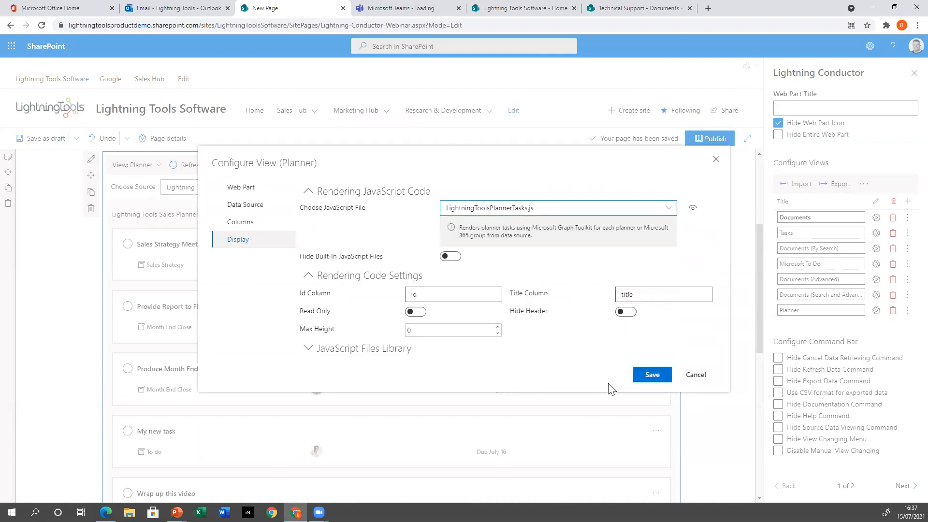
pyautogui.click(657, 376)
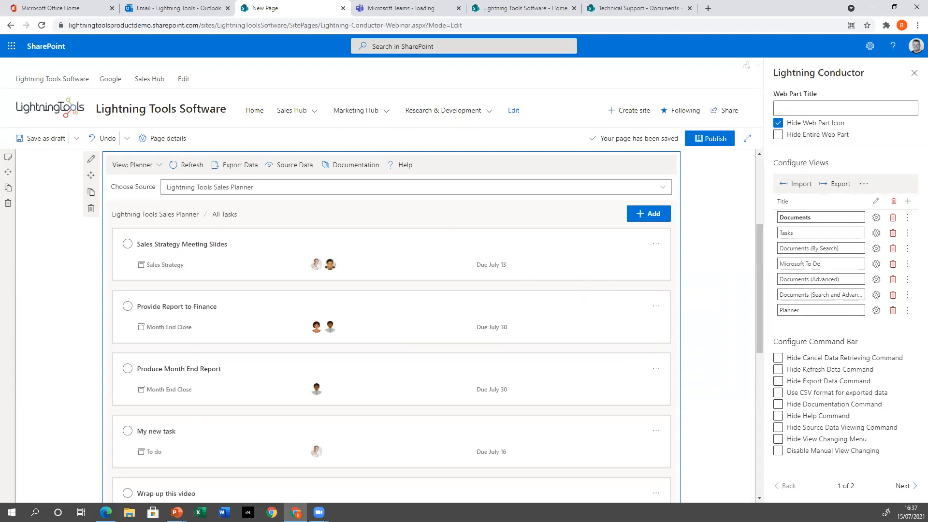
# Step: Switch the web part from the Planner view to the Documents view and export the web part's view configuration to a file
pyautogui.scroll(3, 328, 350)
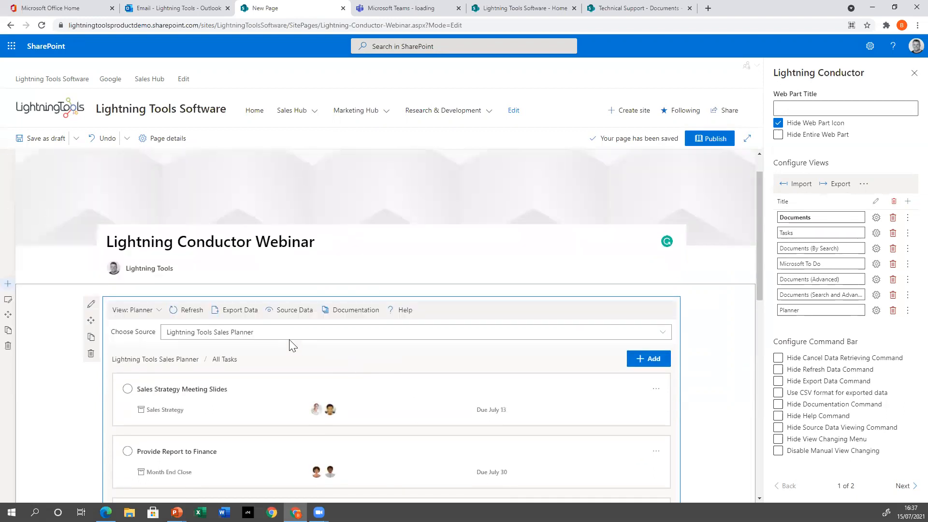
pyautogui.scroll(-3, 289, 344)
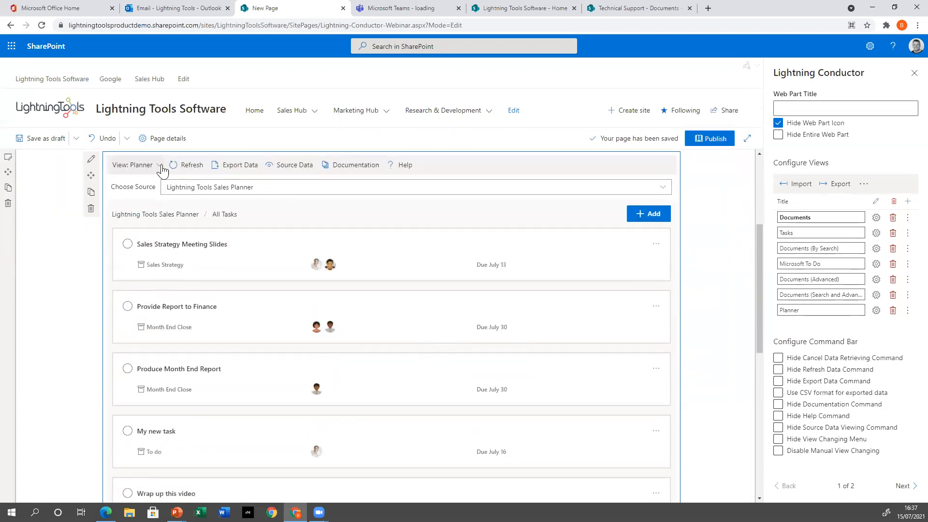
pyautogui.click(160, 166)
pyautogui.click(152, 183)
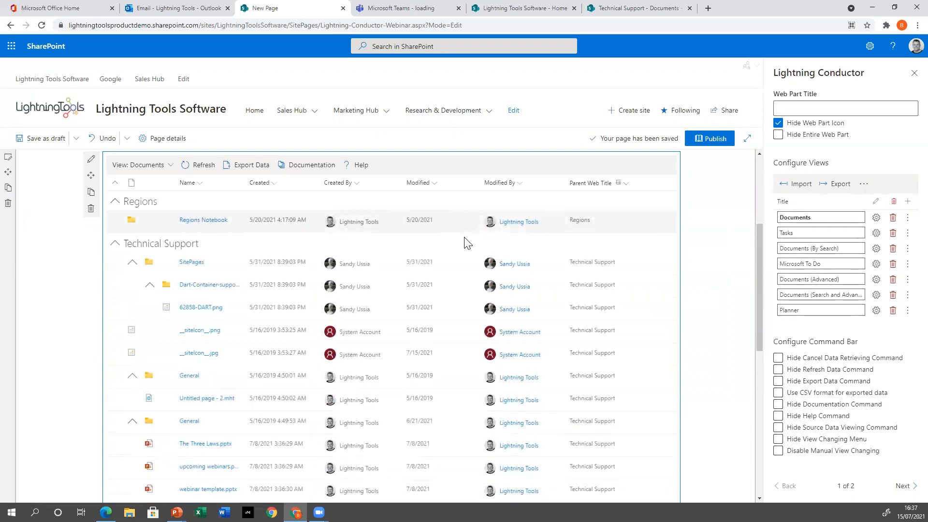
pyautogui.click(831, 189)
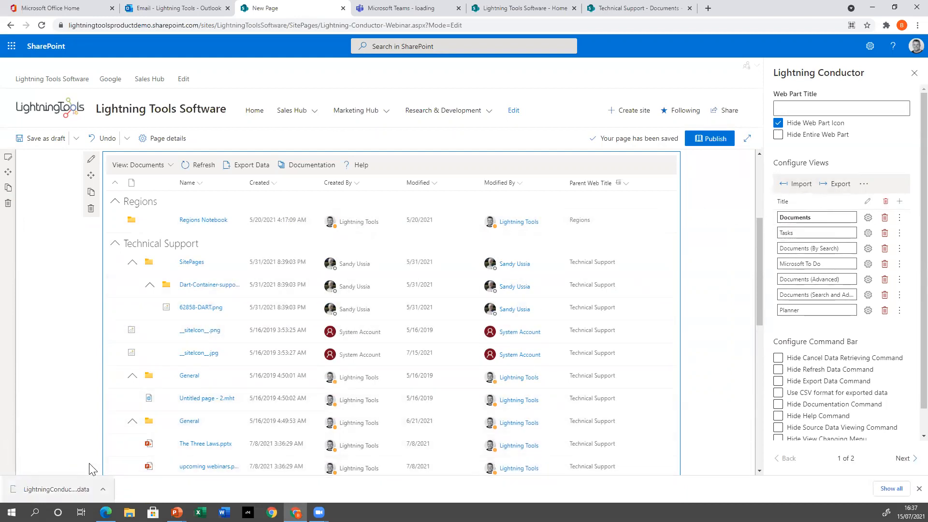
# Step: Publish the Lightning Conductor Webinar page and dismiss the page promotion options
pyautogui.click(709, 138)
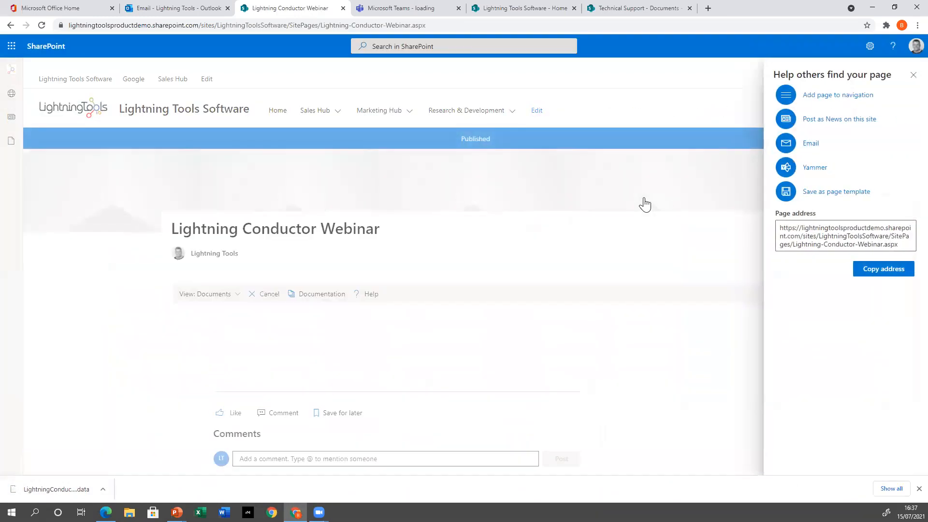
pyautogui.click(913, 75)
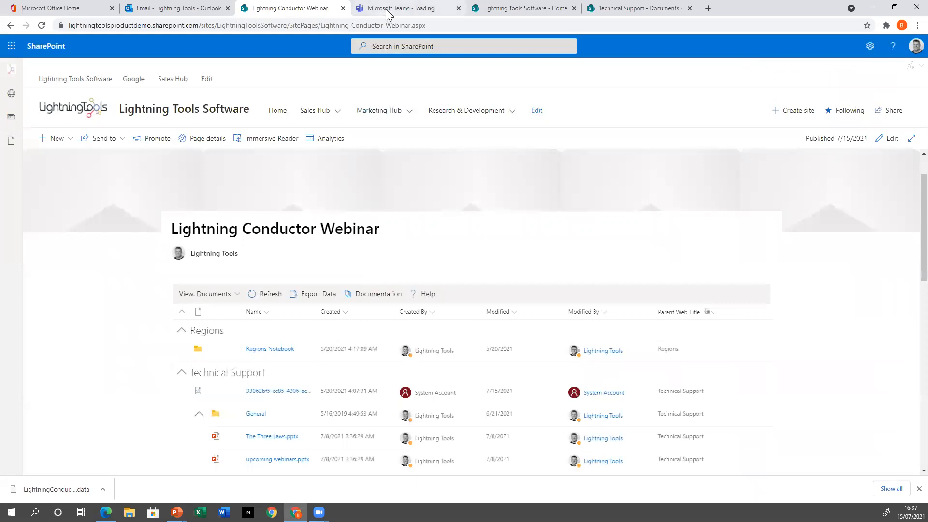
# Step: Switch to Microsoft Teams and add a Lightning Conductor tab to the open General channel
pyautogui.click(387, 13)
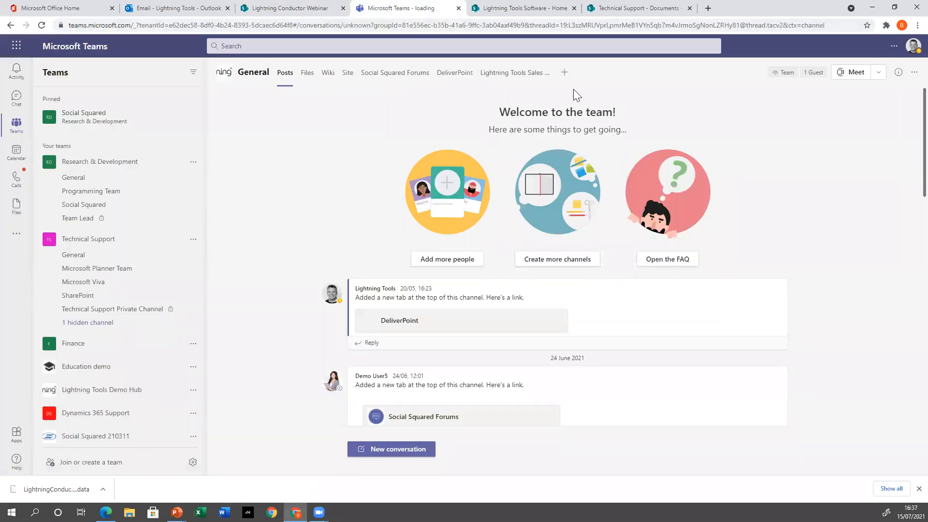
pyautogui.click(565, 73)
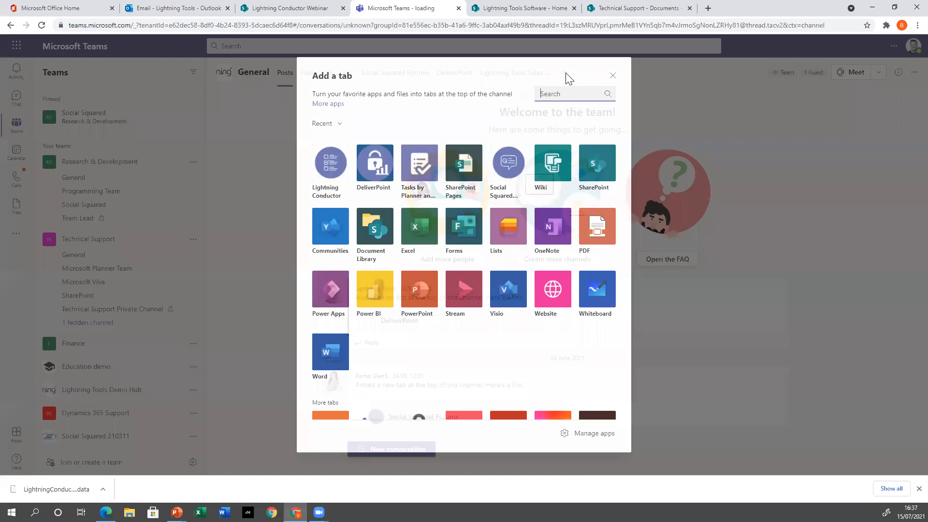
pyautogui.click(324, 164)
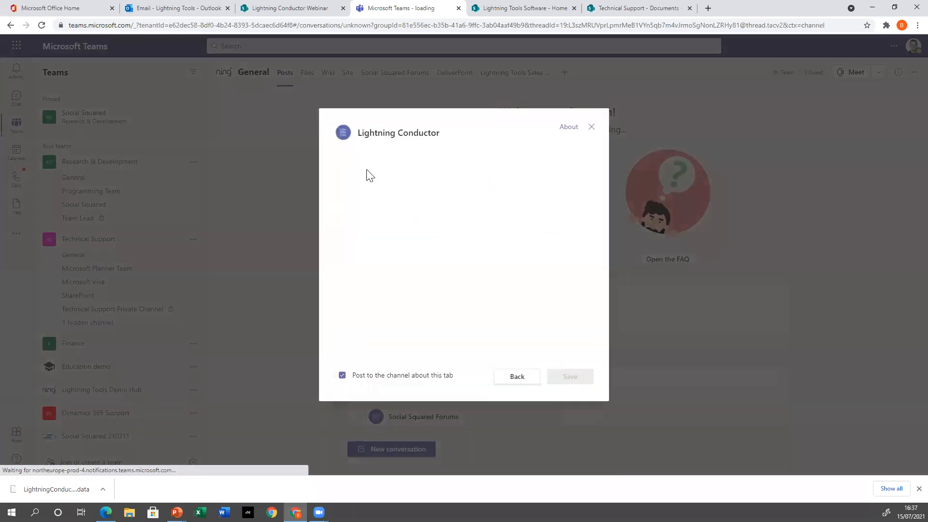
pyautogui.click(572, 377)
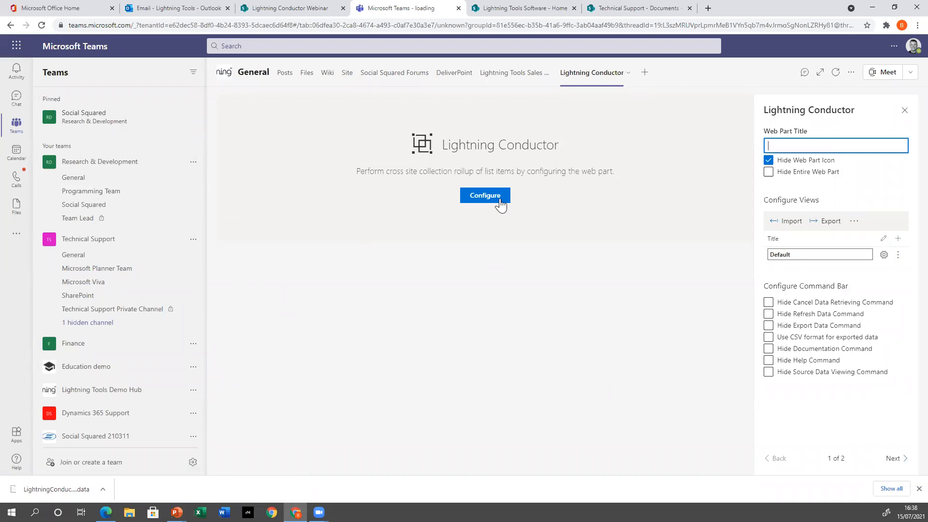
# Step: Import all views from LightningConductorConfiguration_2021-07-15T15_37_36_948Z.data into the Lightning Conductor tab and close its configuration
pyautogui.click(784, 223)
pyautogui.click(455, 284)
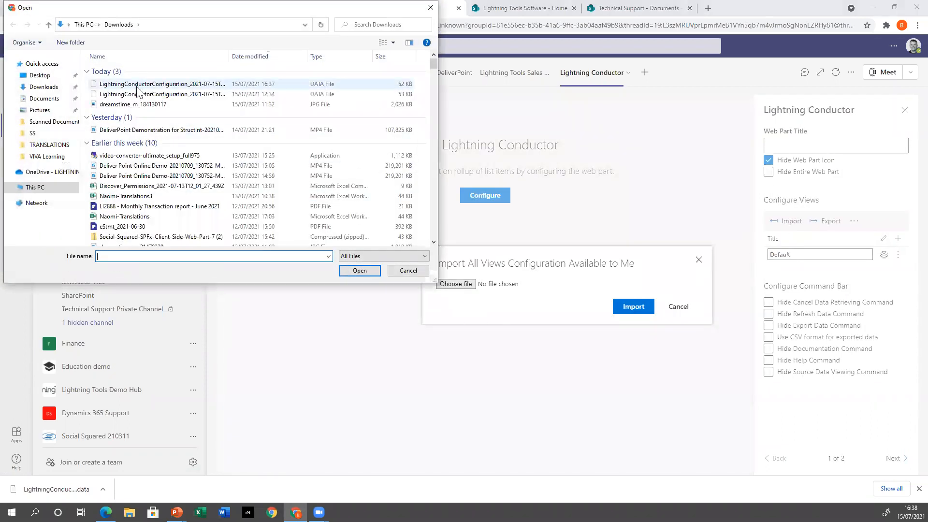
pyautogui.click(145, 84)
pyautogui.click(376, 271)
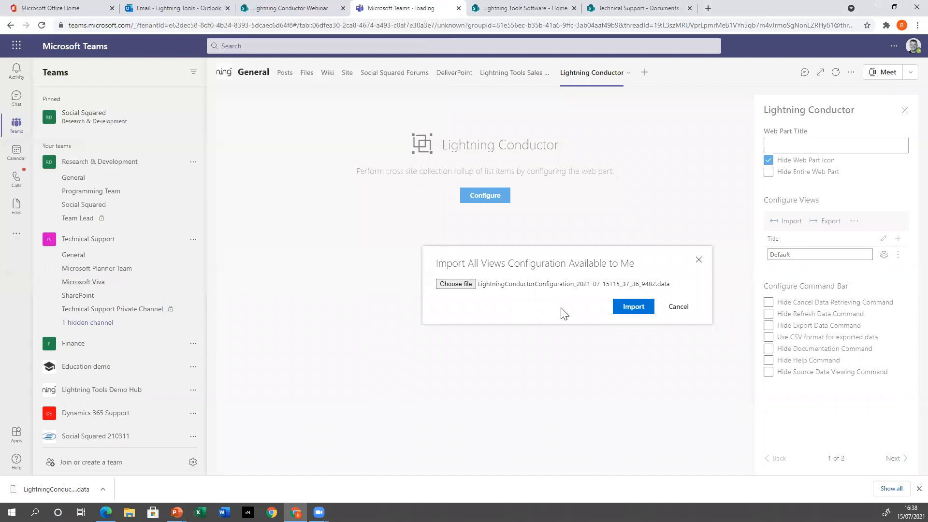
pyautogui.click(628, 306)
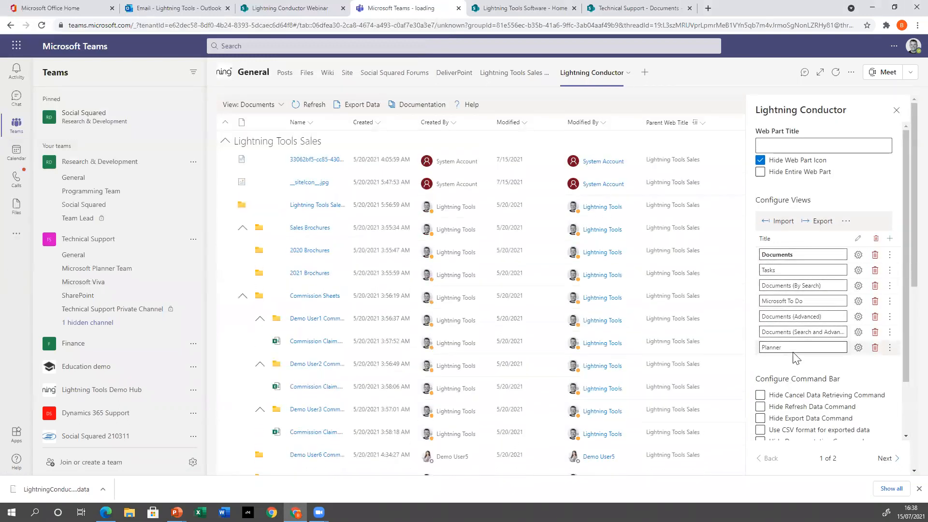
pyautogui.click(896, 111)
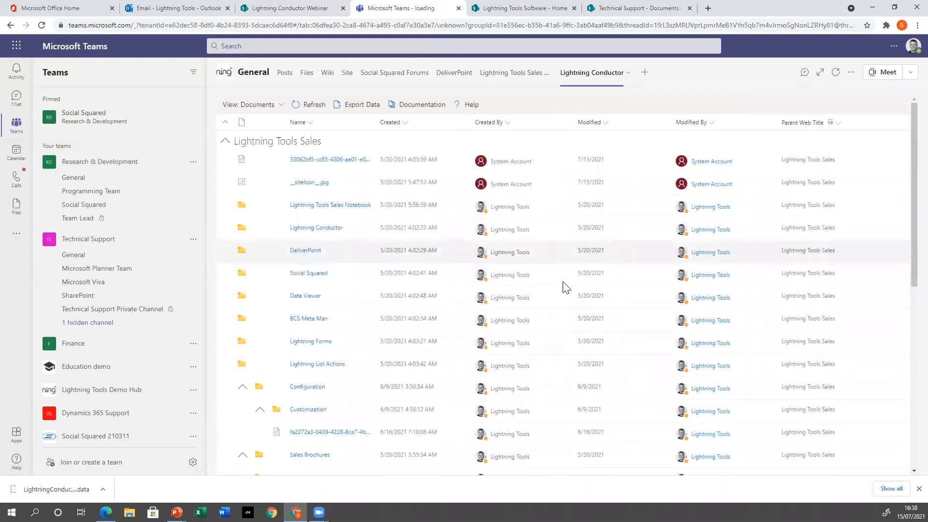
# Step: Display the Planner, Microsoft To Do and Documents (By Search) views one after another in the Lightning Conductor tab
pyautogui.click(282, 110)
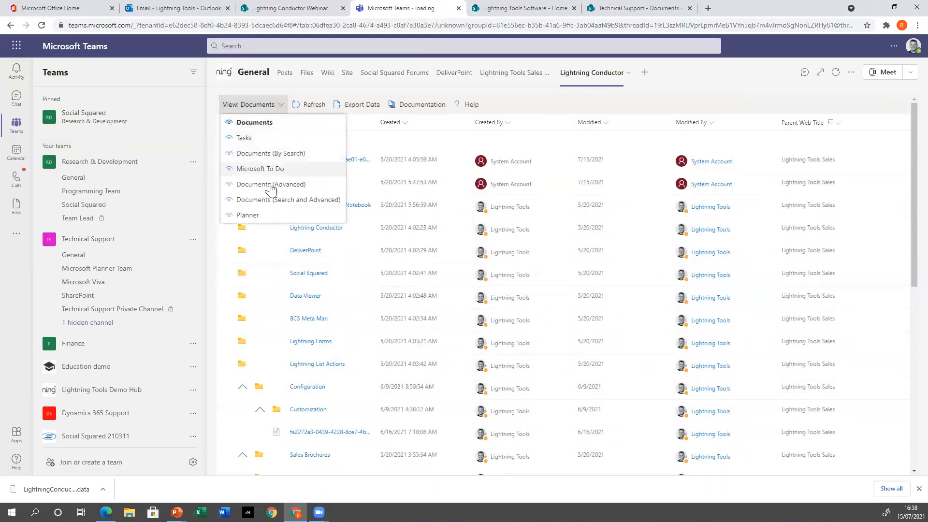
pyautogui.click(260, 220)
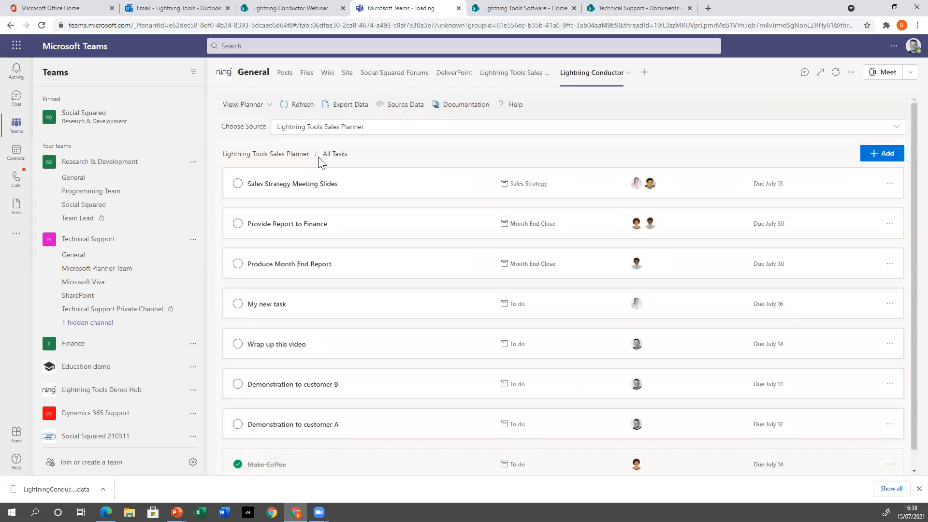
pyautogui.click(268, 109)
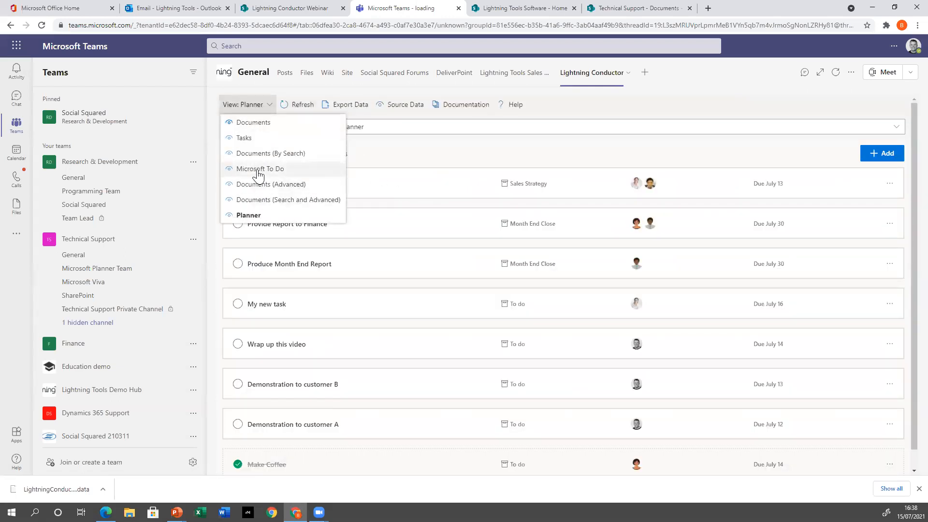
pyautogui.click(261, 169)
pyautogui.click(271, 105)
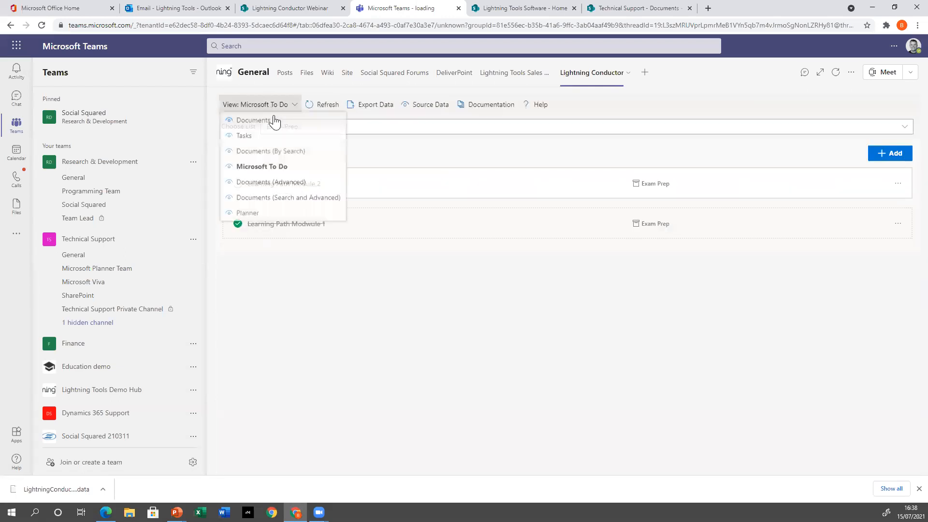
pyautogui.click(281, 155)
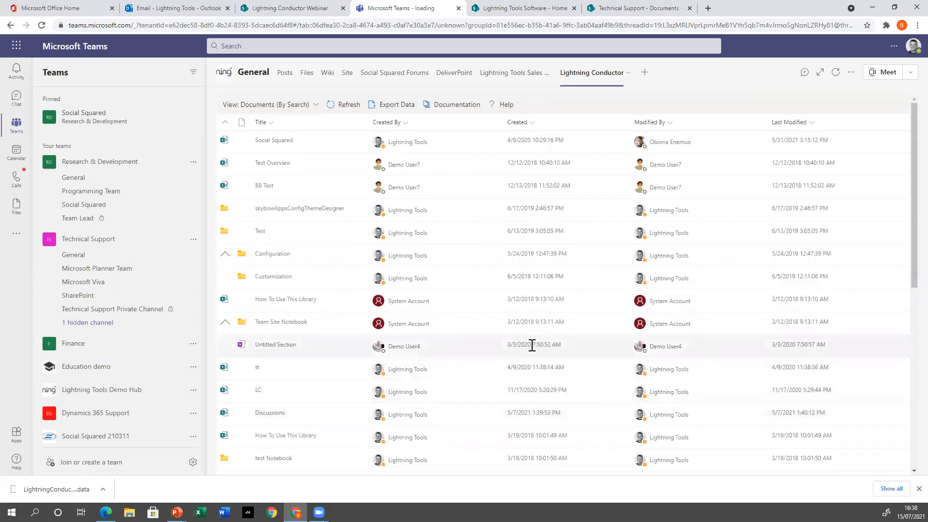
# Step: Apply the Dark theme to Teams and show the Planner view in the Lightning Conductor tab
pyautogui.click(893, 46)
pyautogui.click(862, 71)
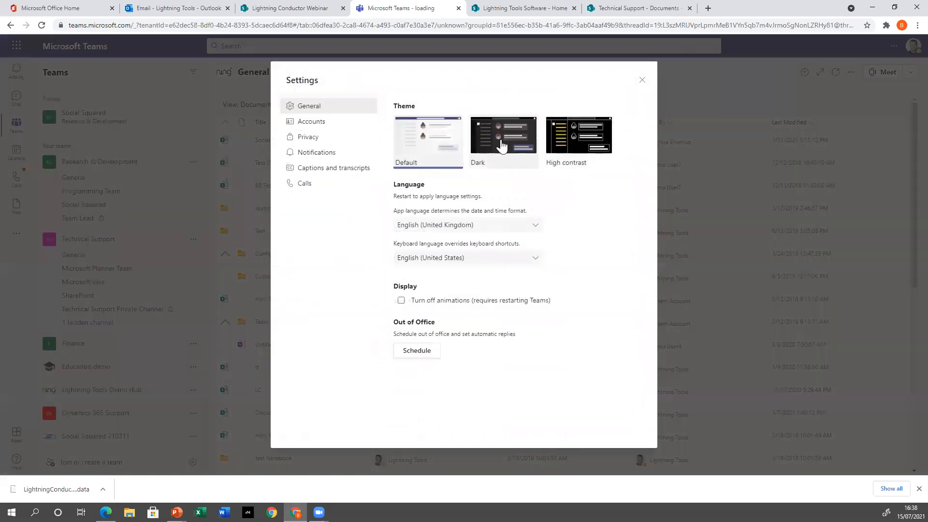
pyautogui.click(500, 143)
pyautogui.click(641, 84)
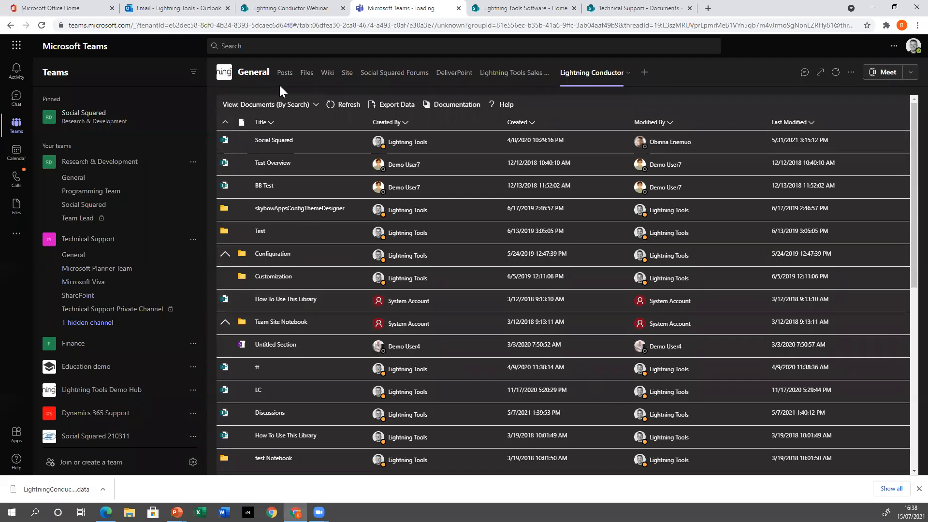
pyautogui.click(314, 105)
pyautogui.click(309, 214)
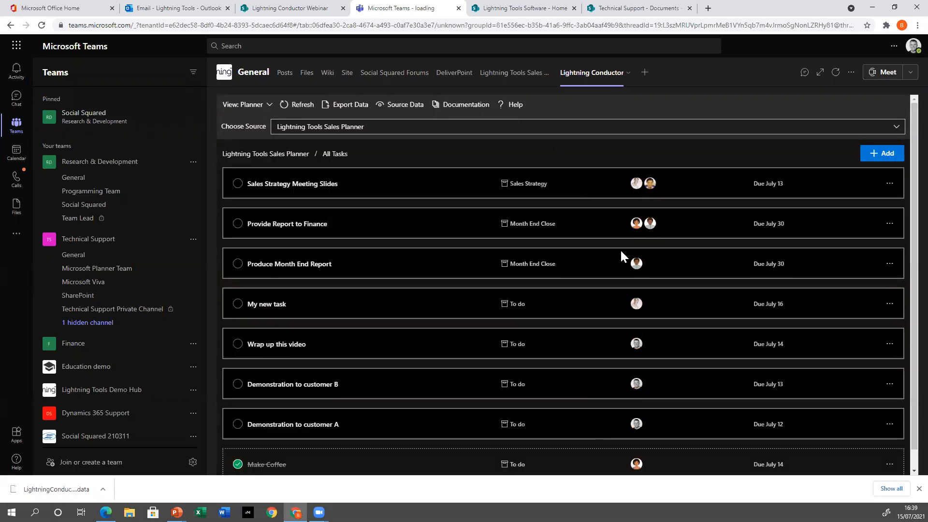
# Step: Set the Teams theme back to Default and close the settings
pyautogui.click(893, 46)
pyautogui.moveTo(868, 110)
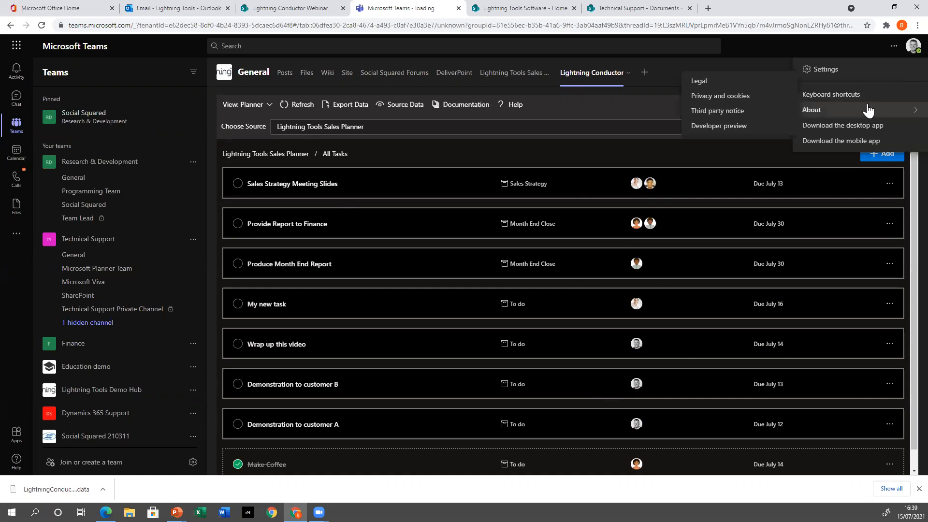
pyautogui.click(855, 71)
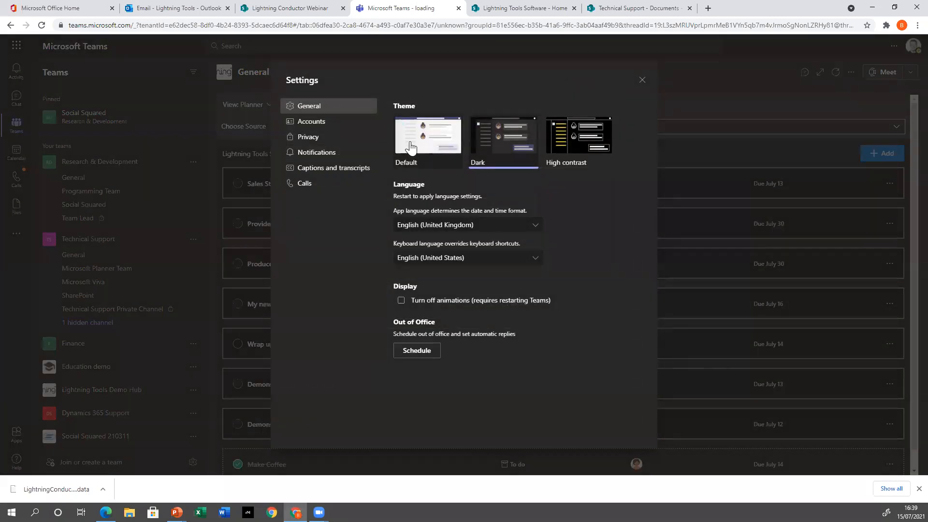
pyautogui.click(409, 148)
pyautogui.click(642, 79)
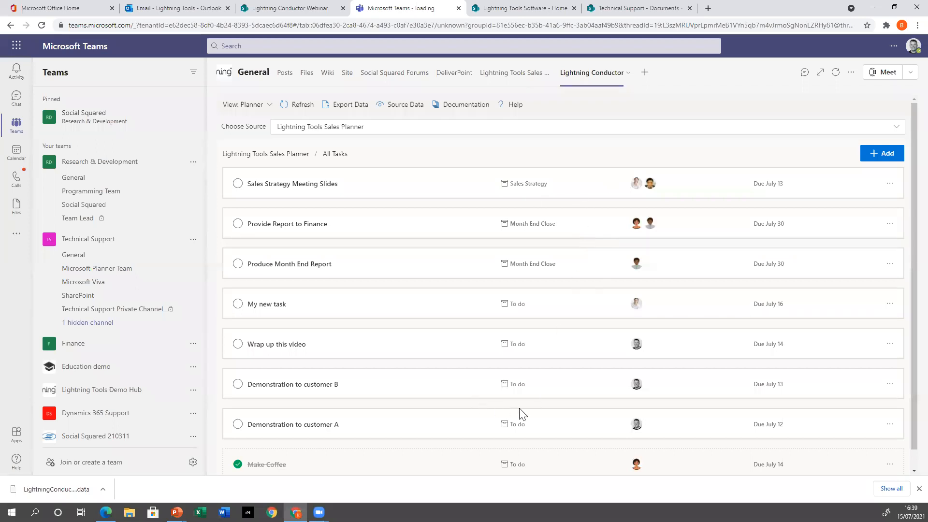
# Step: Open the Lightning Conductor tab's settings, add a new view and delete it again
pyautogui.click(628, 79)
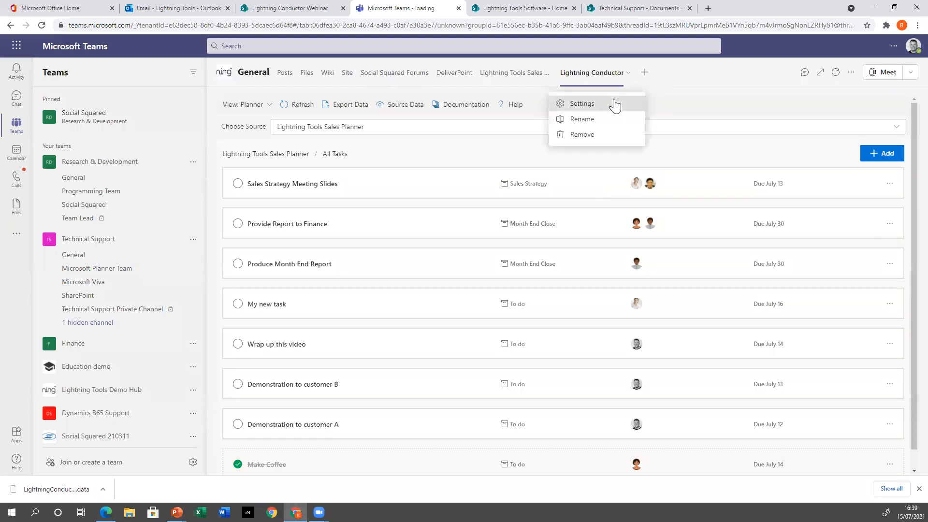
pyautogui.click(614, 105)
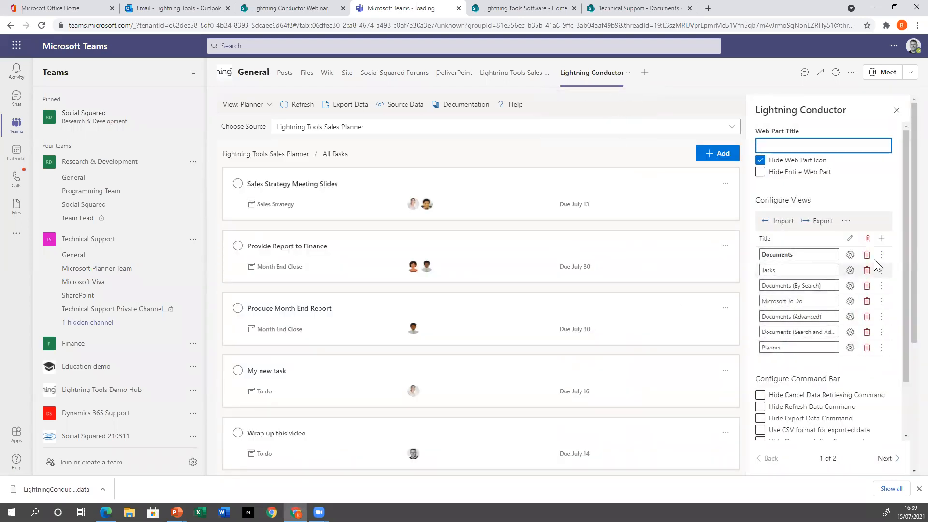
pyautogui.click(882, 238)
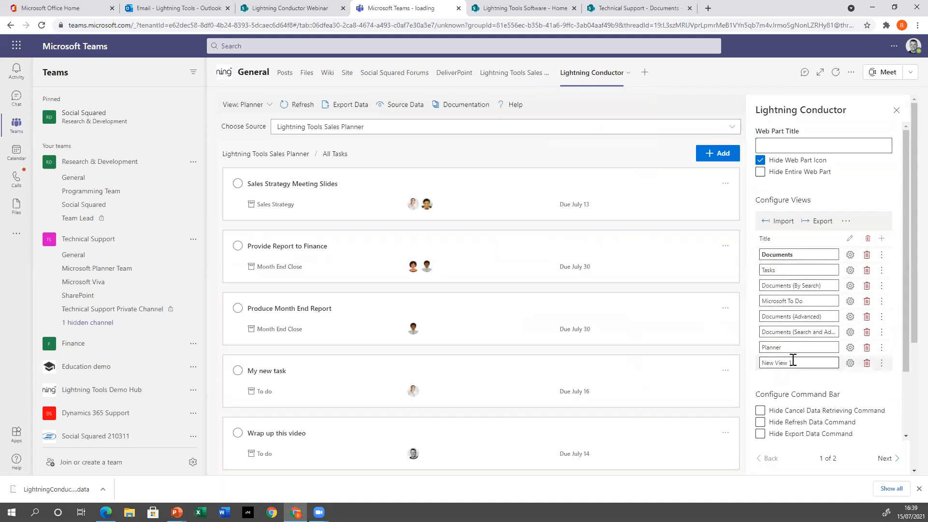
pyautogui.click(866, 363)
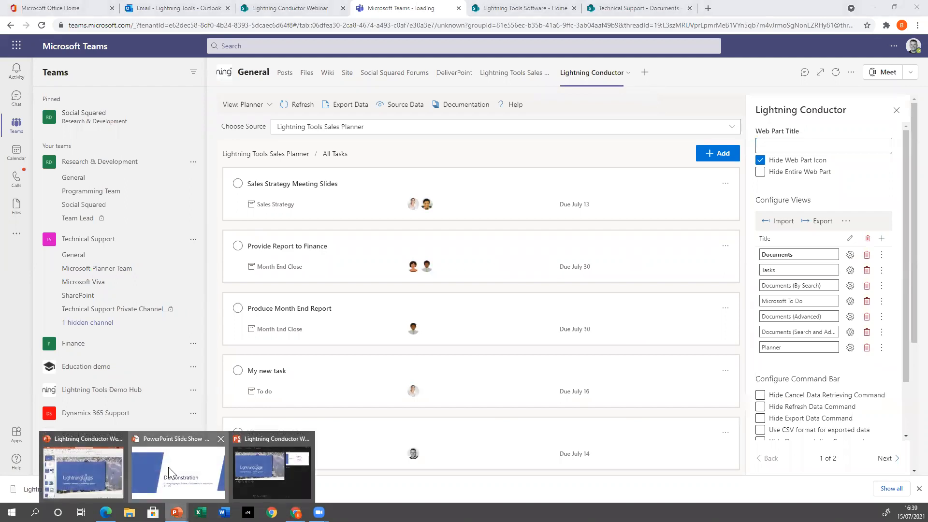
# Step: Switch to the running PowerPoint slide show and advance to the slide about what is new in version 4.0.0.0
pyautogui.click(173, 474)
pyautogui.click(355, 232)
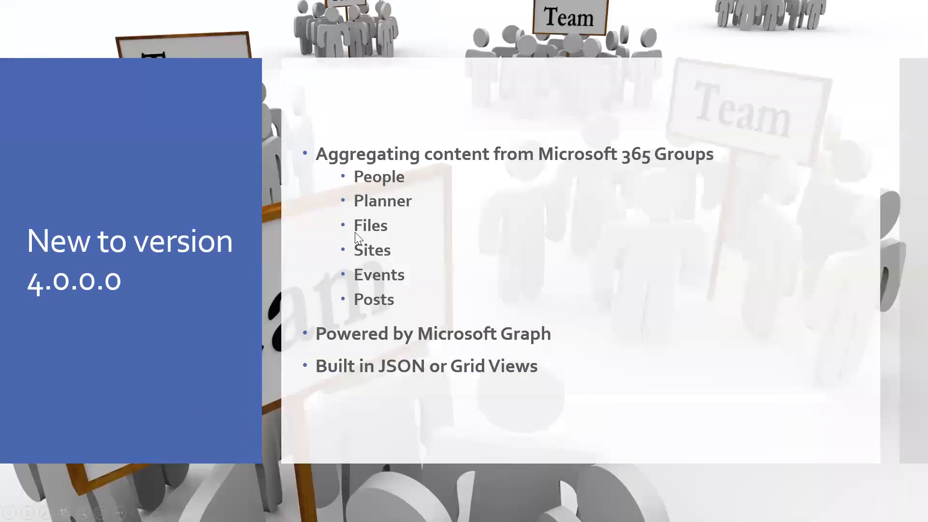
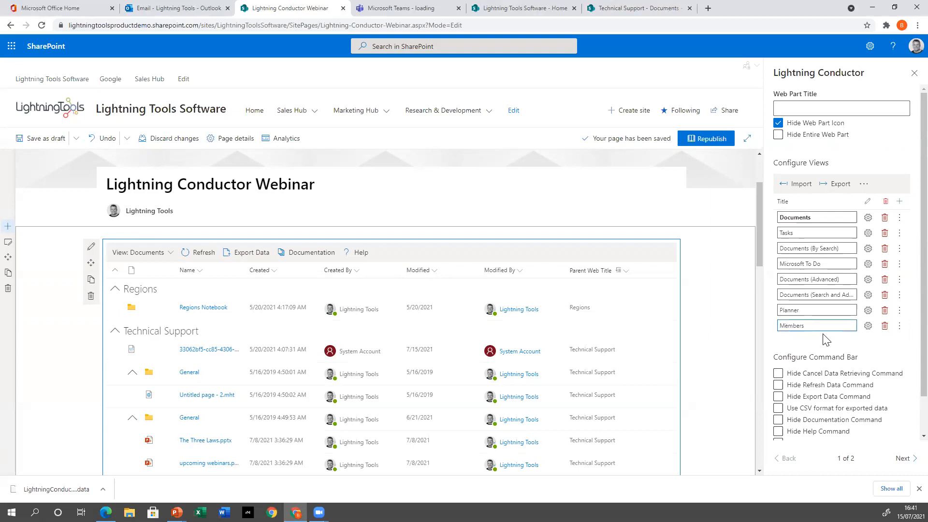
# Step: Configure the Members view in Advanced Mode with the Microsoft 365 Group Rollup Engine Provider as its data source provider
pyautogui.click(868, 327)
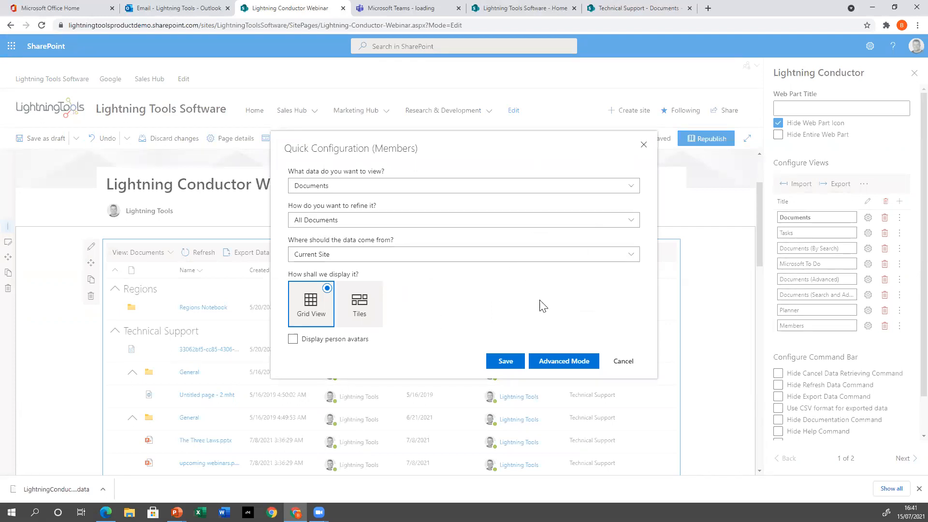
pyautogui.click(555, 366)
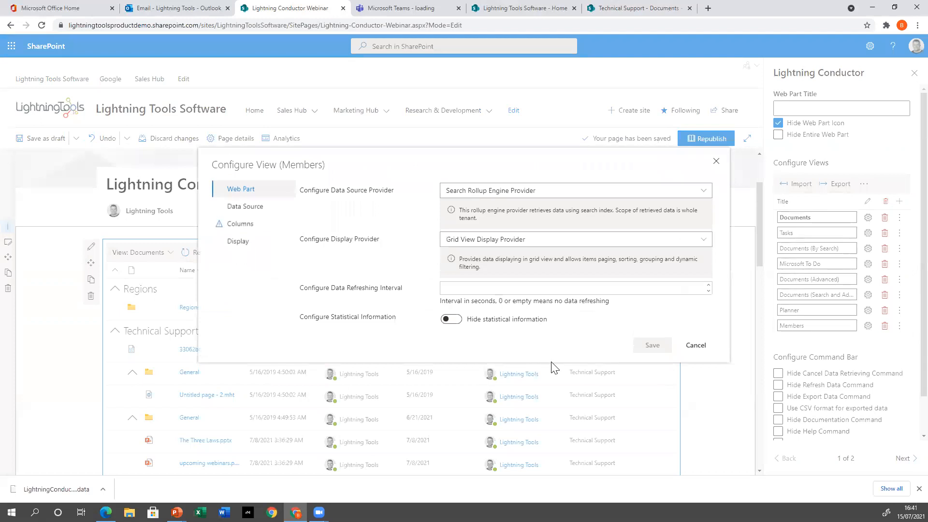
pyautogui.click(498, 191)
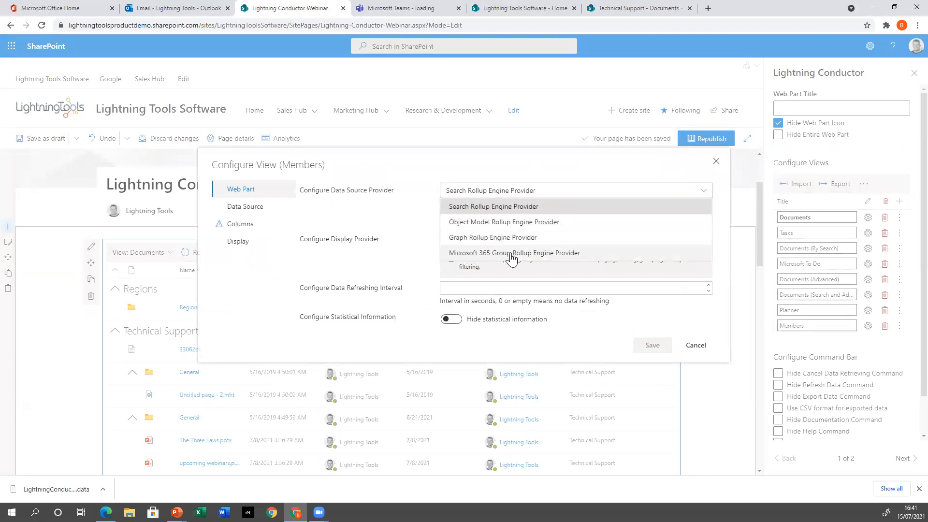
pyautogui.click(554, 254)
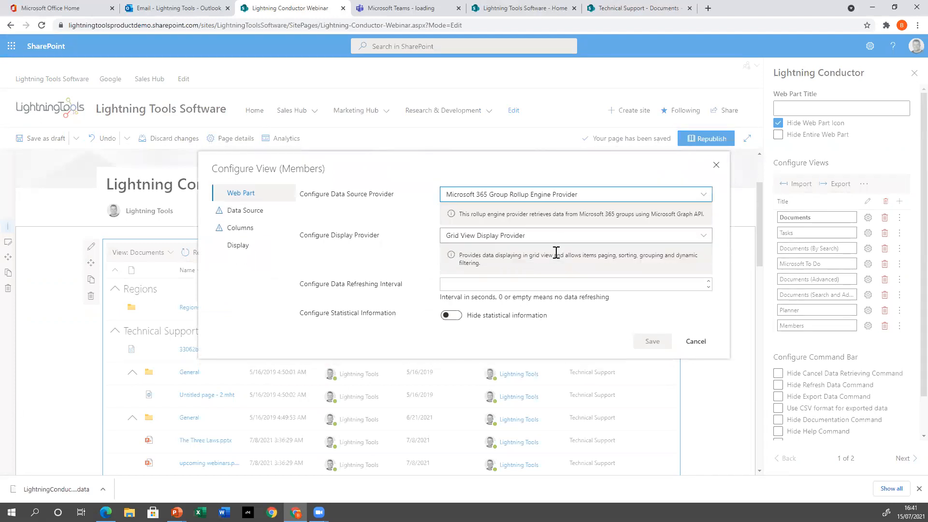
# Step: Switch to Outlook and open the Technical Support group's details to view its members
pyautogui.click(178, 8)
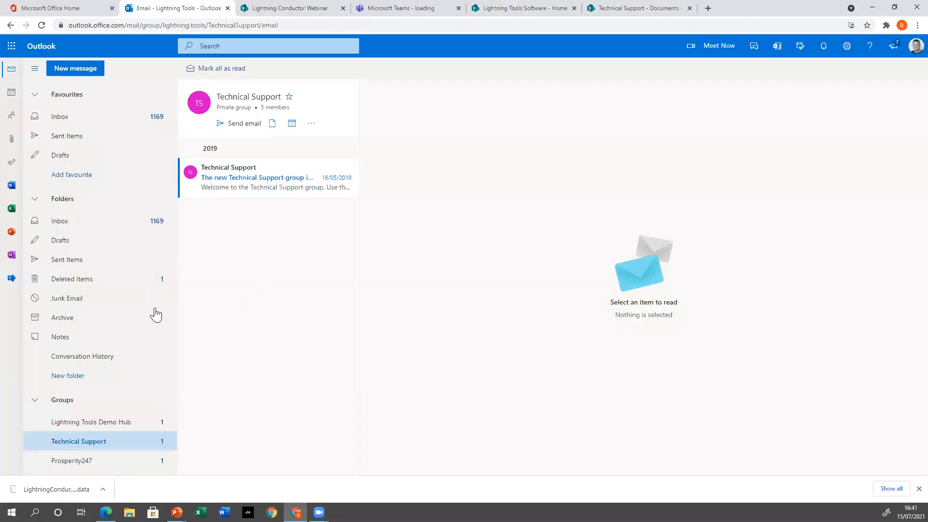
pyautogui.scroll(-3, 126, 426)
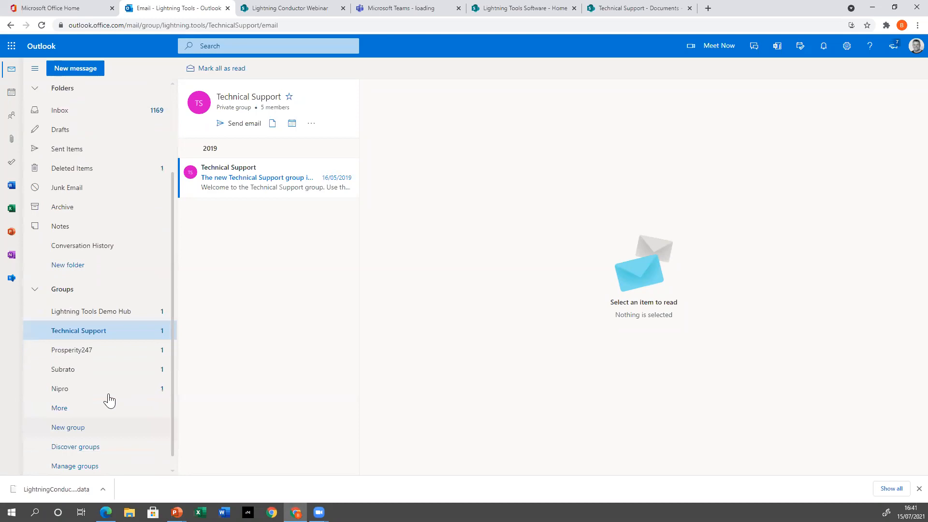
pyautogui.scroll(3, 94, 419)
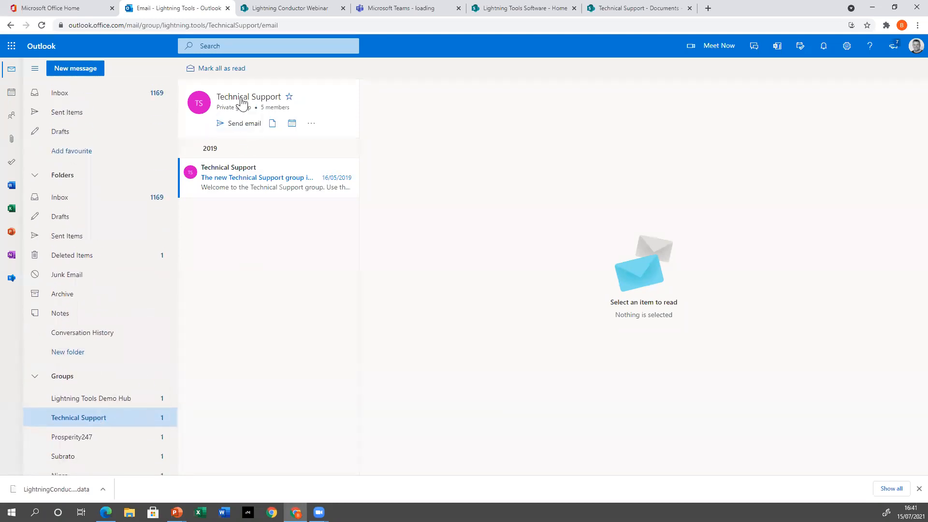
pyautogui.click(265, 103)
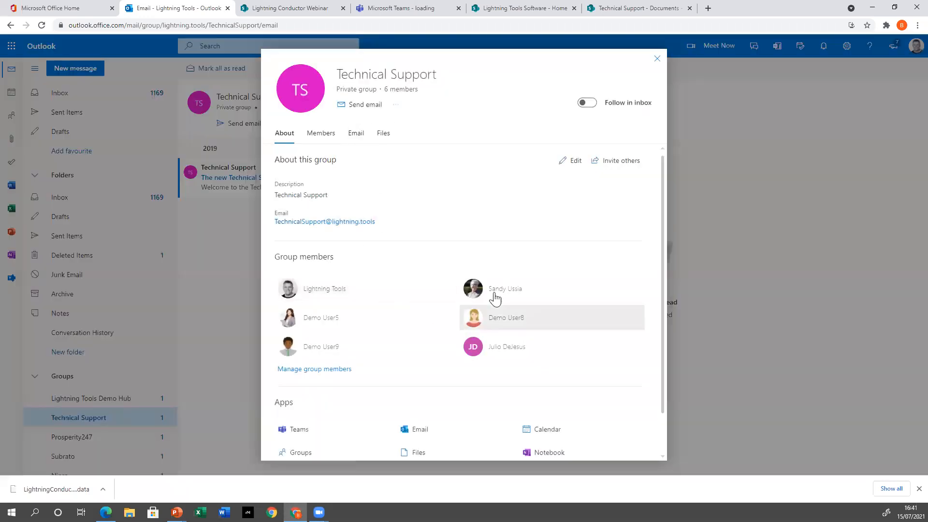
# Step: Review the rest of the Technical Support group's details, close them and return to the Lightning Conductor Webinar page
pyautogui.scroll(-1, 400, 329)
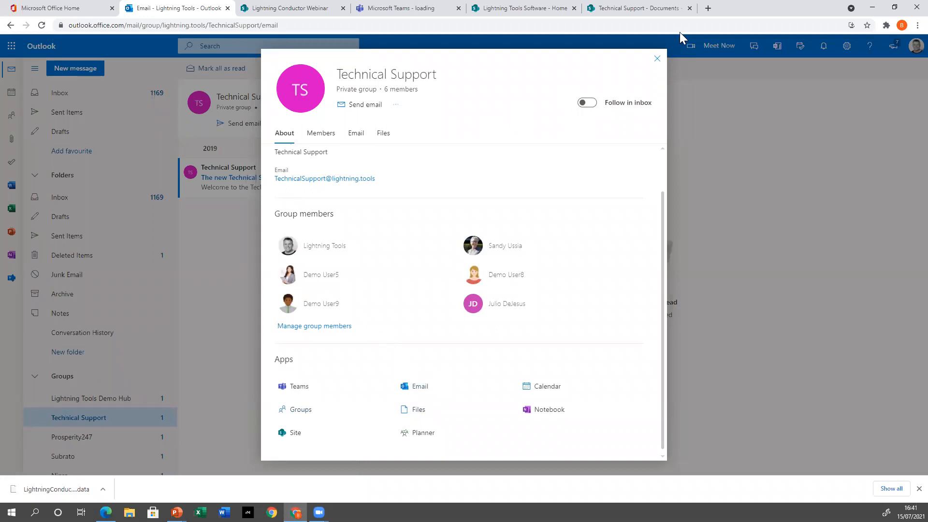
pyautogui.click(656, 59)
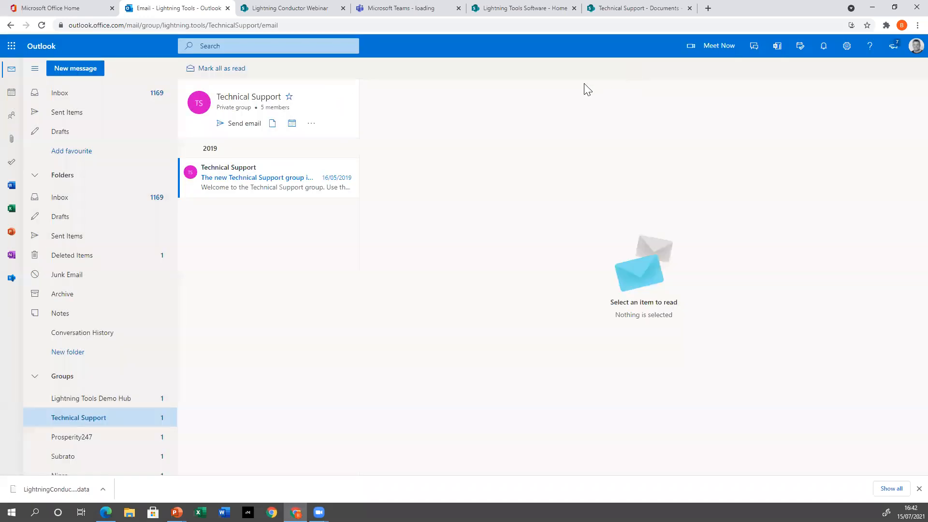
pyautogui.click(305, 11)
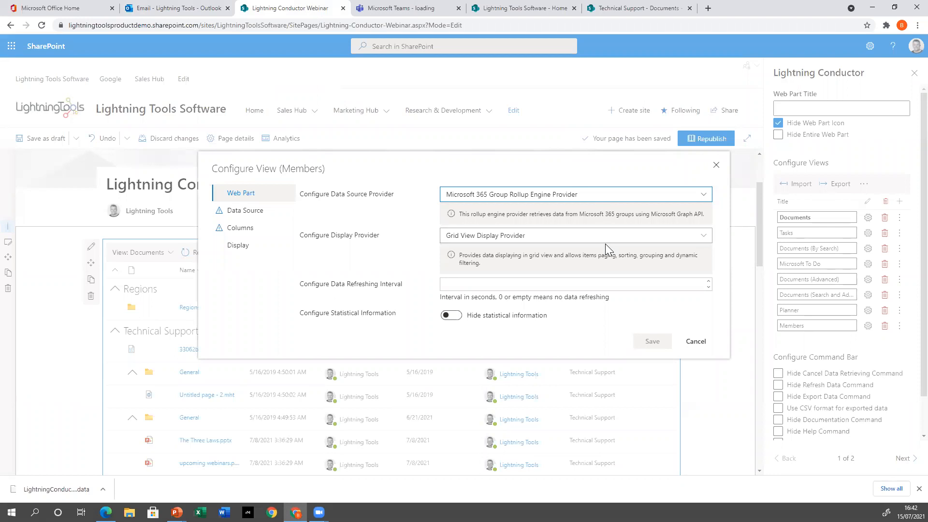
# Step: Filter the Members view's rollup source groups to those whose Group Name begins with "lightning"
pyautogui.click(250, 215)
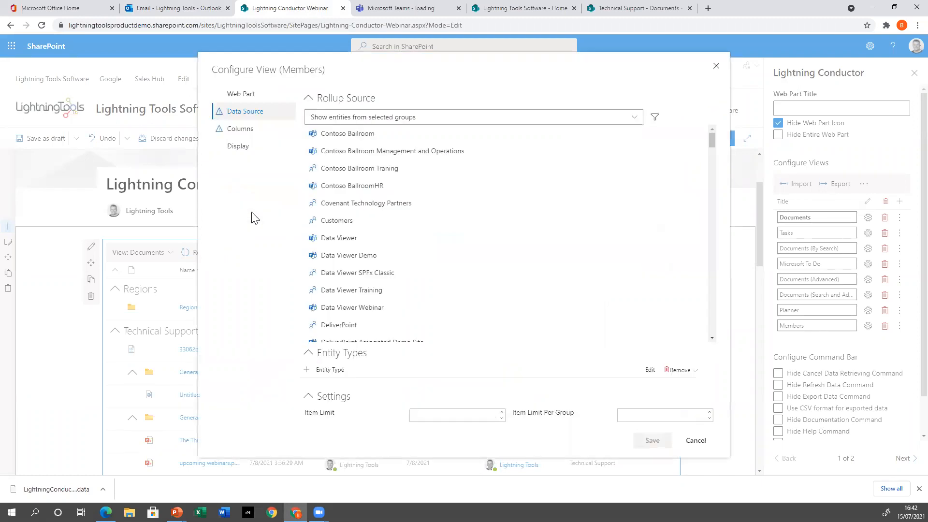
pyautogui.click(447, 122)
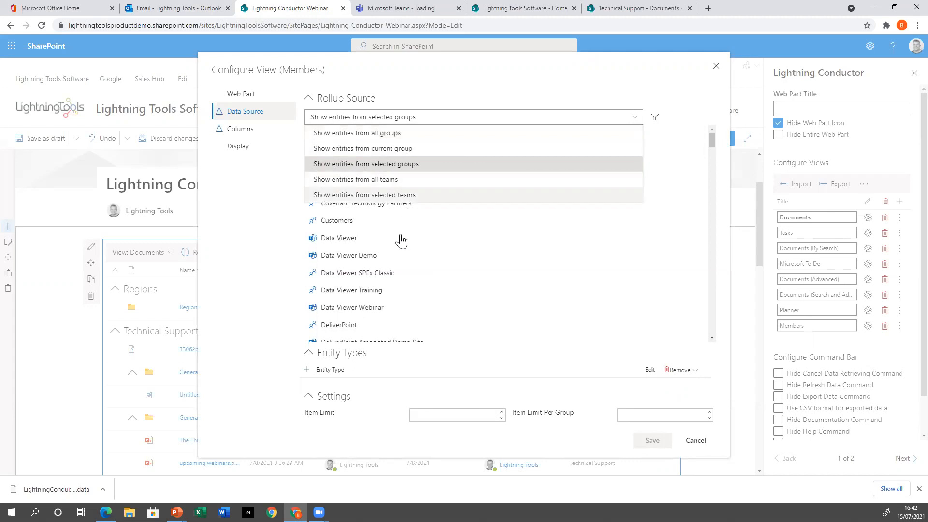
pyautogui.click(722, 327)
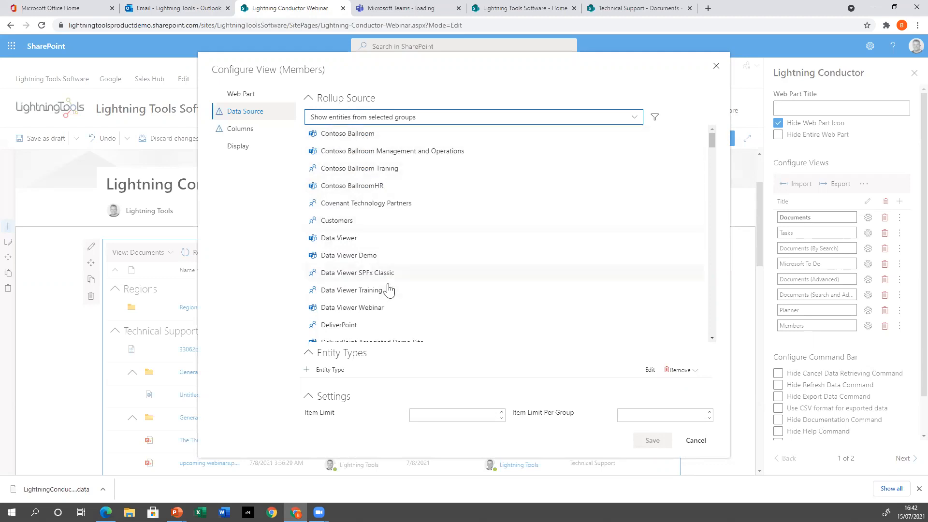
pyautogui.click(655, 121)
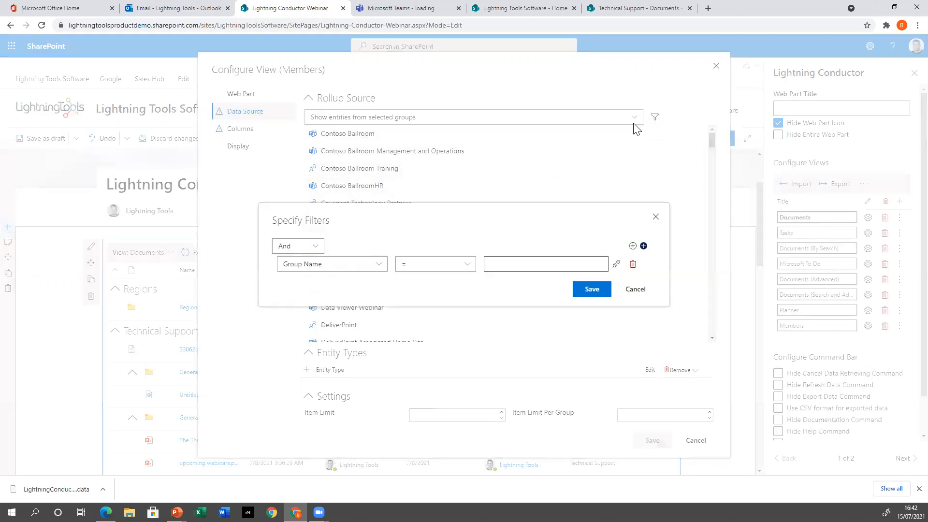
pyautogui.click(451, 269)
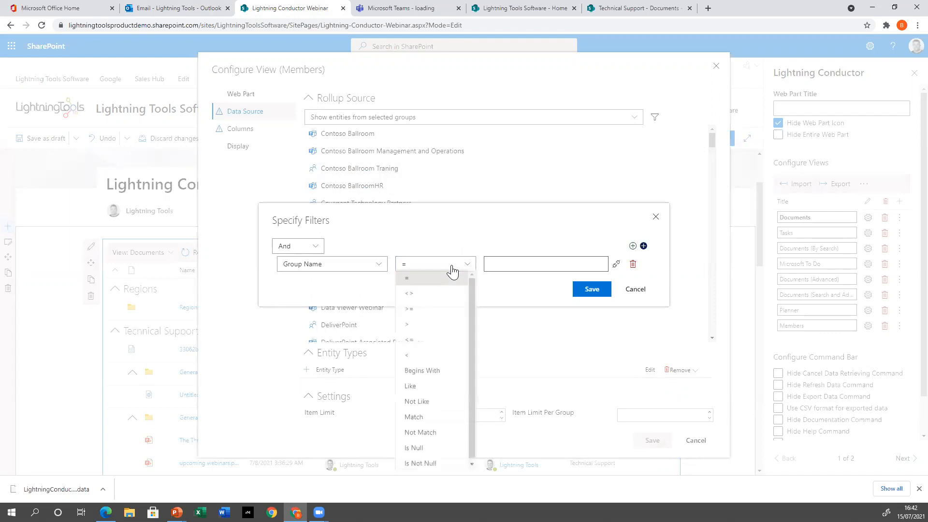
pyautogui.click(425, 370)
pyautogui.click(524, 269)
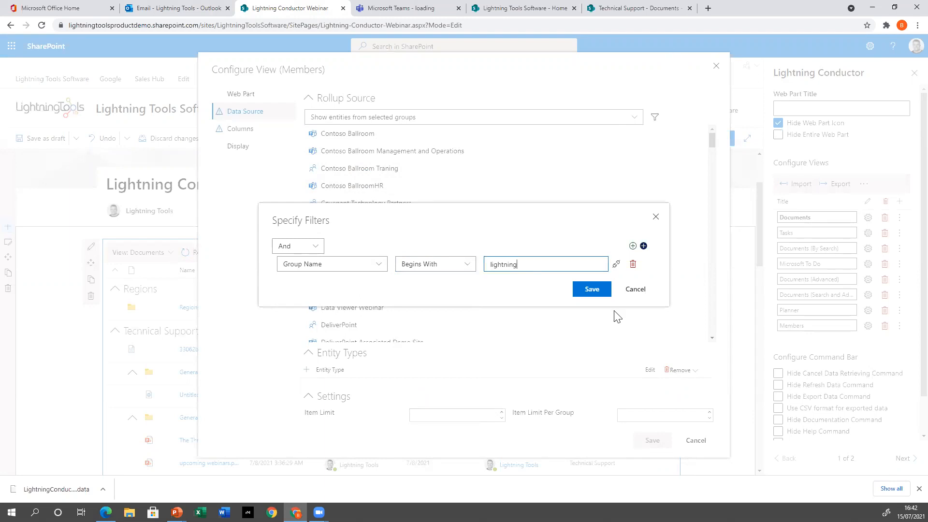
pyautogui.click(597, 289)
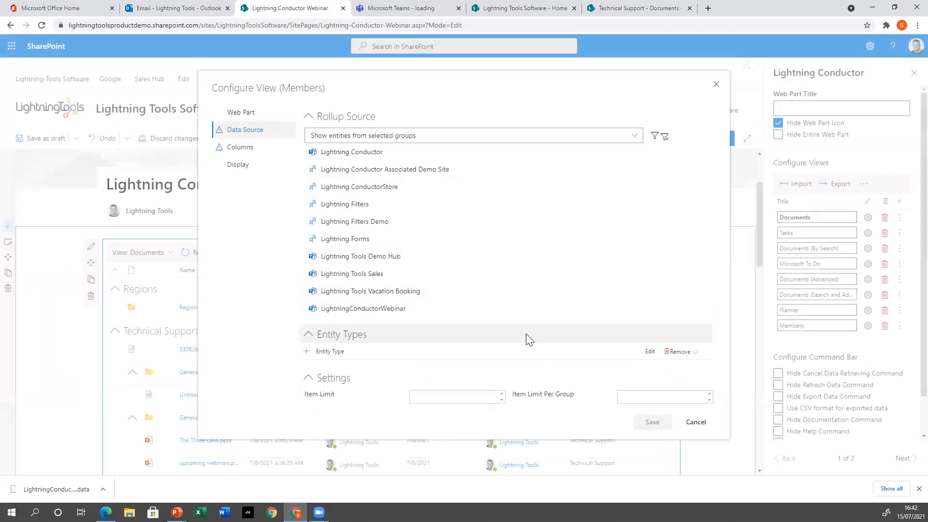
# Step: Select the Lightning Tools Demo Hub and Lightning Tools Sales groups as rollup sources and add the Members entity type
pyautogui.click(374, 261)
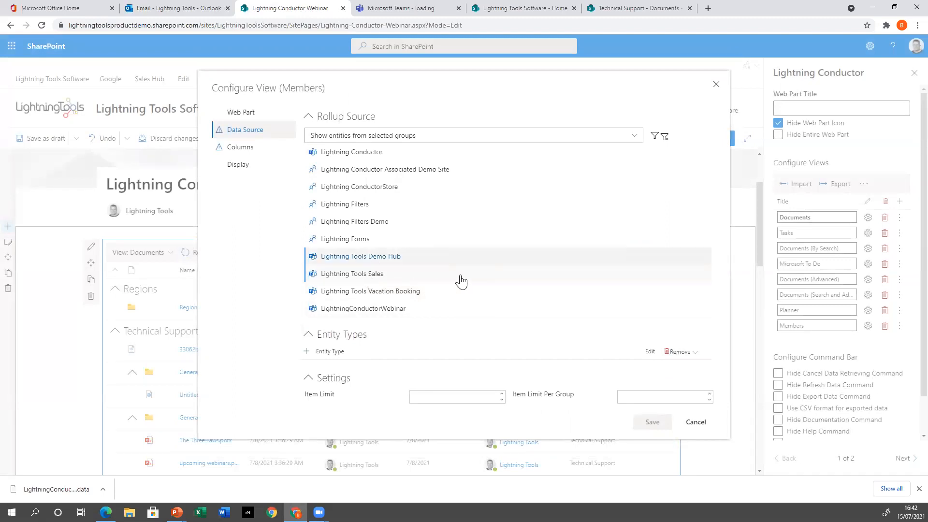
pyautogui.click(411, 273)
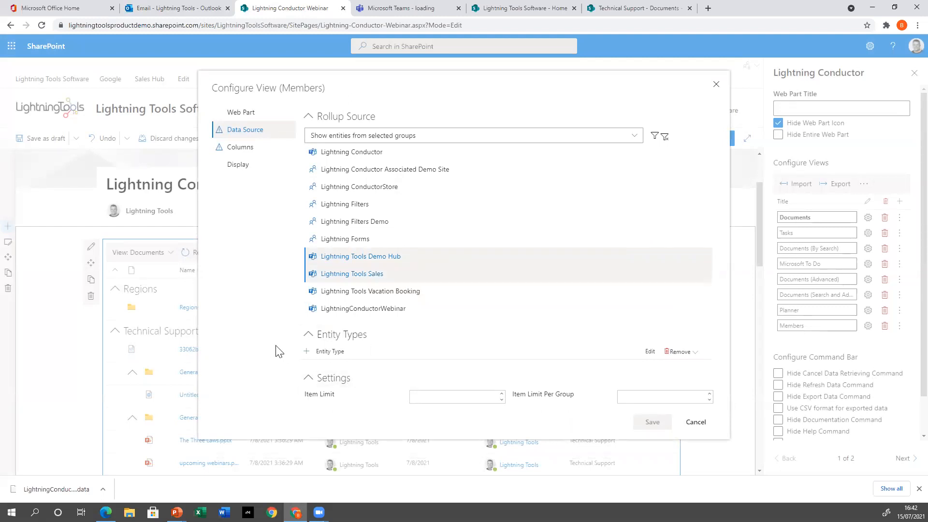
pyautogui.click(307, 352)
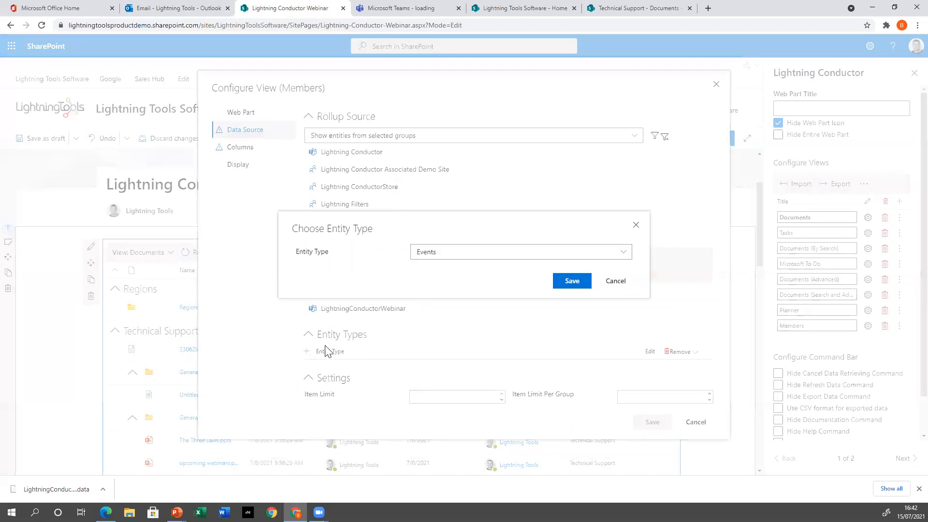
pyautogui.click(619, 256)
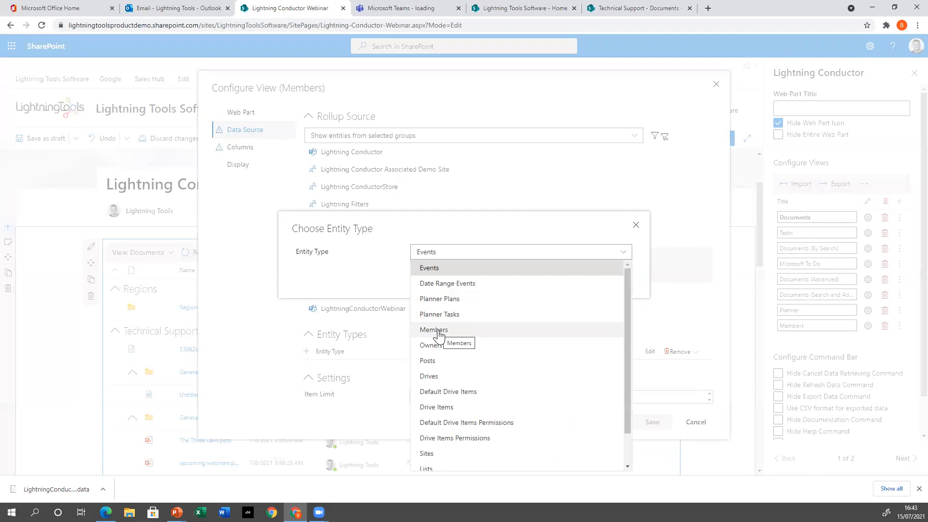
pyautogui.click(521, 333)
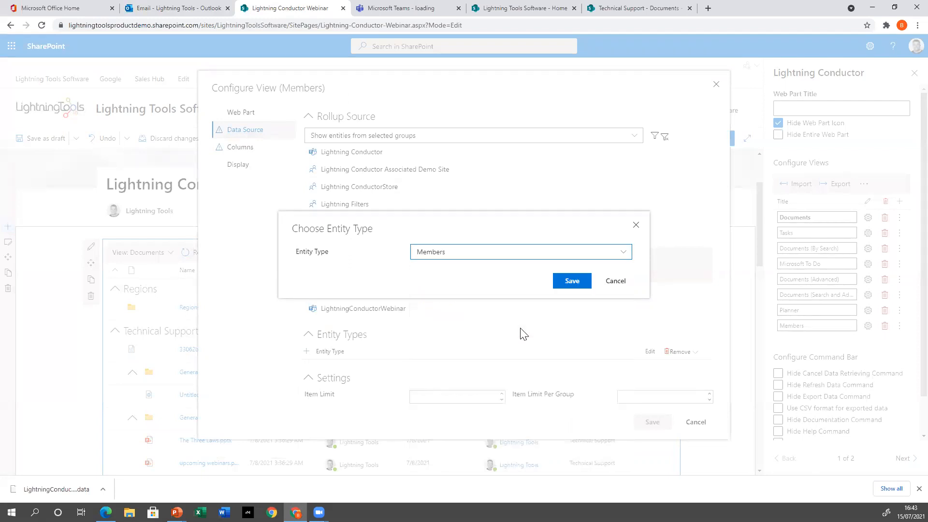
pyautogui.click(572, 282)
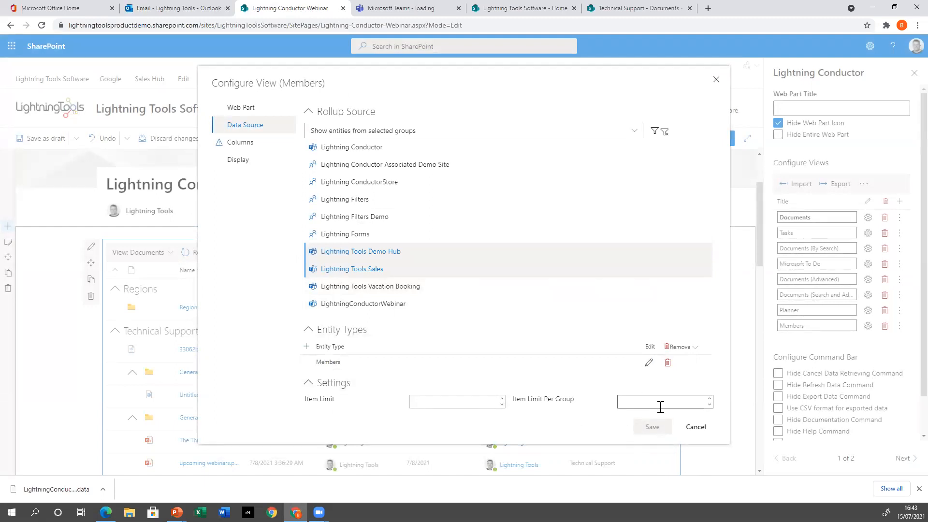
# Step: Include the User columns displayName and userType and the Group column displayName in the Members view
pyautogui.click(245, 144)
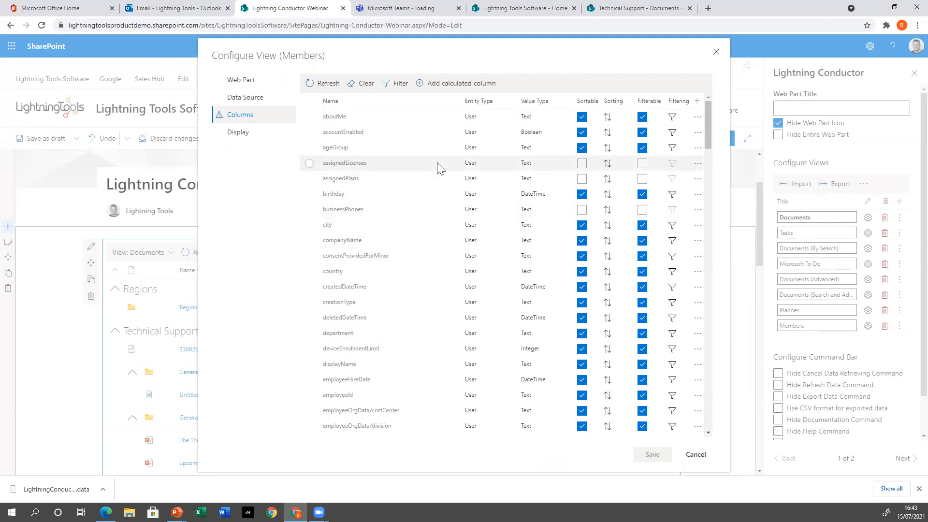
pyautogui.click(308, 365)
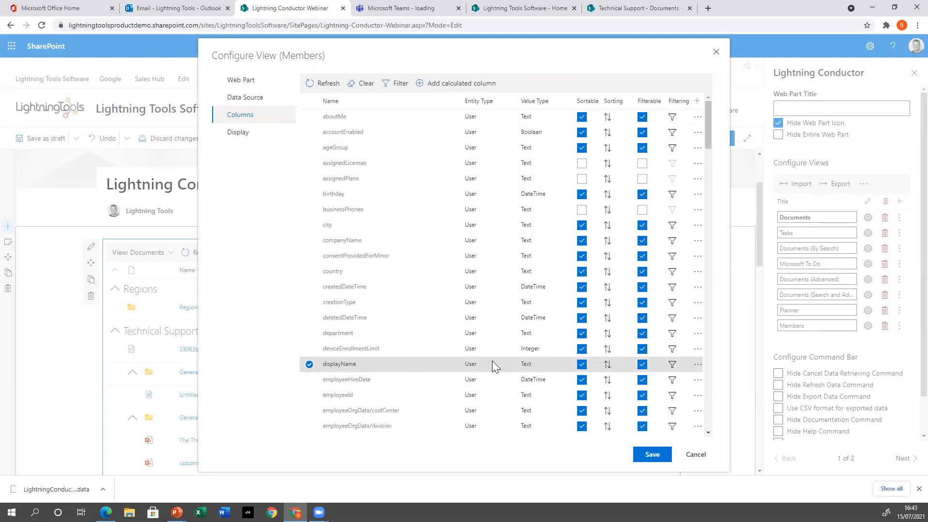
pyautogui.scroll(-4, 478, 356)
pyautogui.scroll(-2, 390, 198)
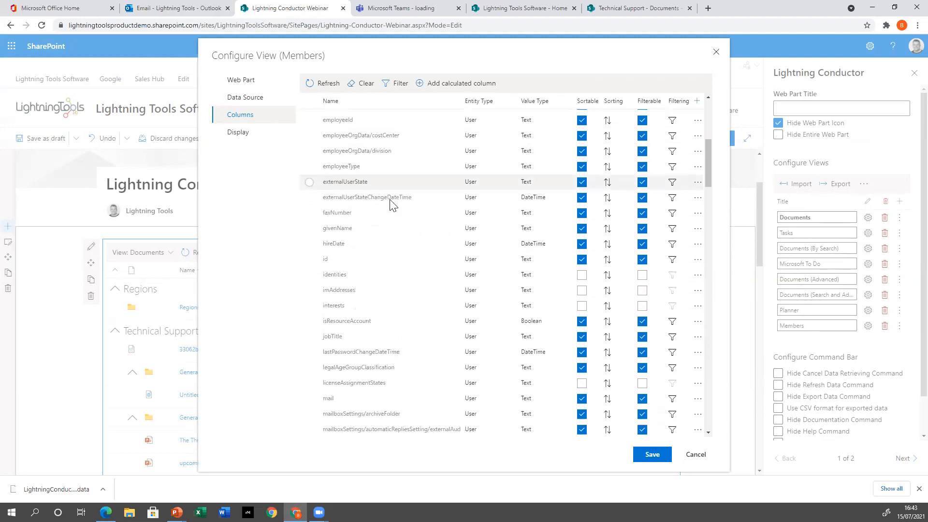
pyautogui.scroll(-2, 390, 203)
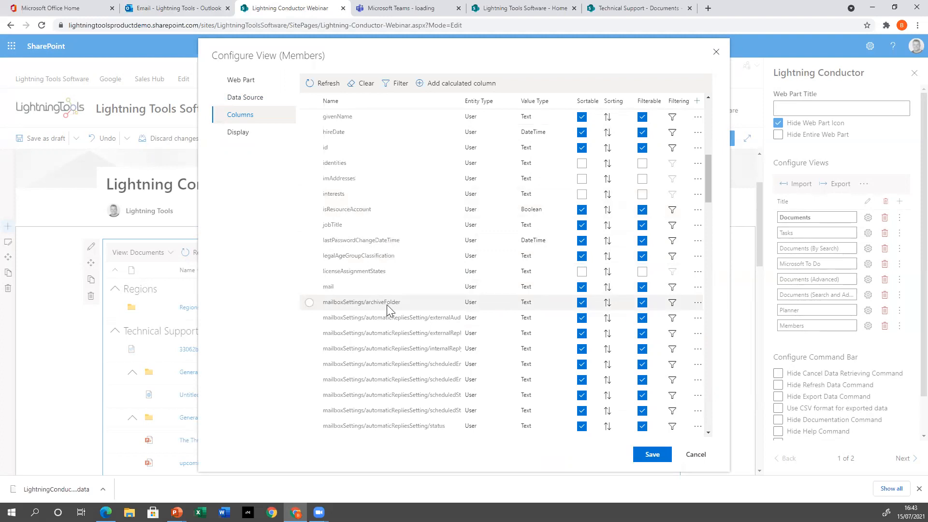
pyautogui.scroll(-6, 386, 305)
pyautogui.scroll(-10, 389, 317)
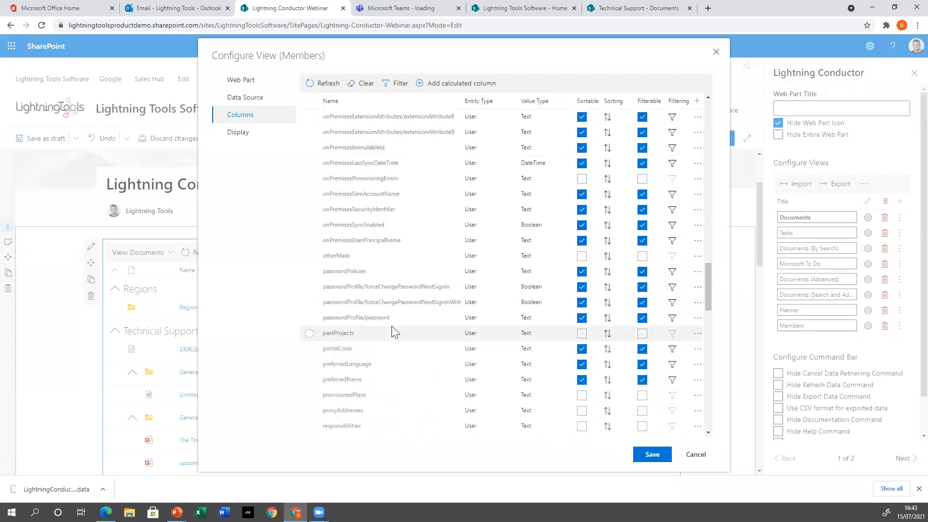
pyautogui.scroll(-5, 392, 332)
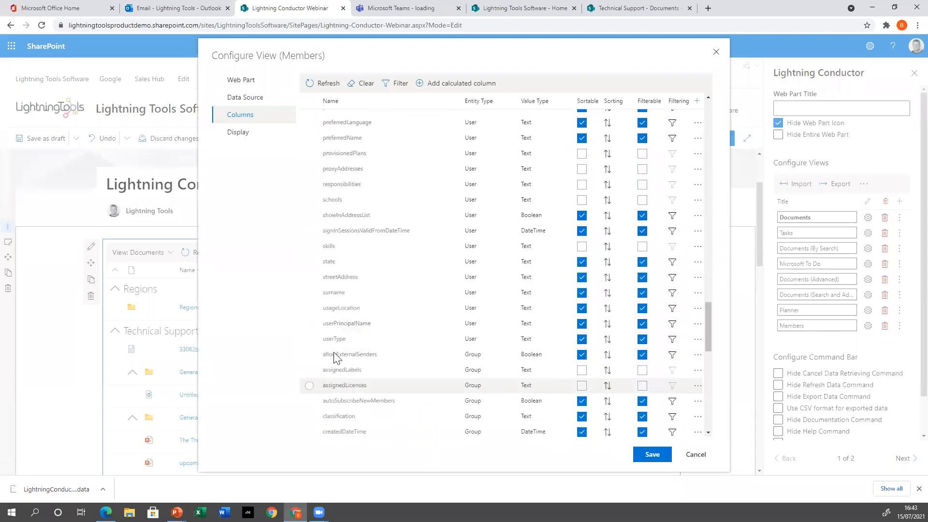
pyautogui.click(309, 339)
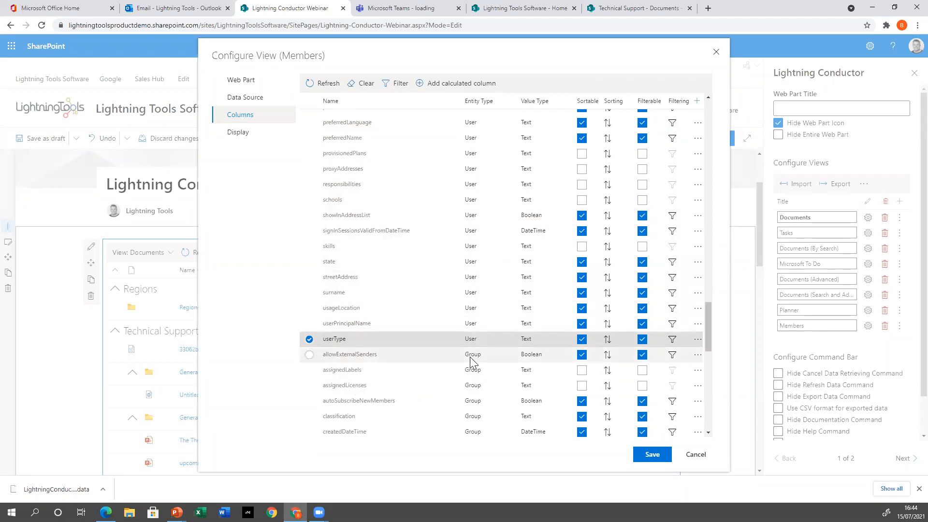
pyautogui.scroll(-5, 469, 357)
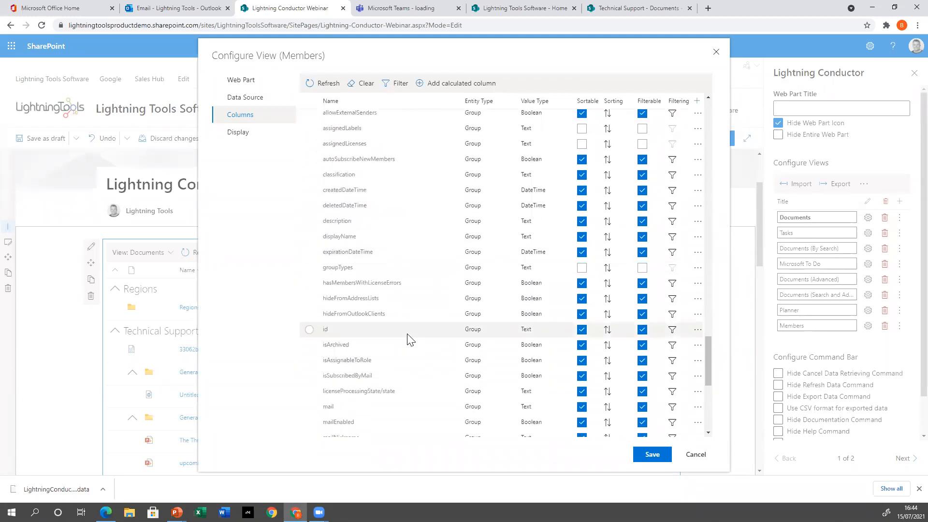
pyautogui.click(310, 236)
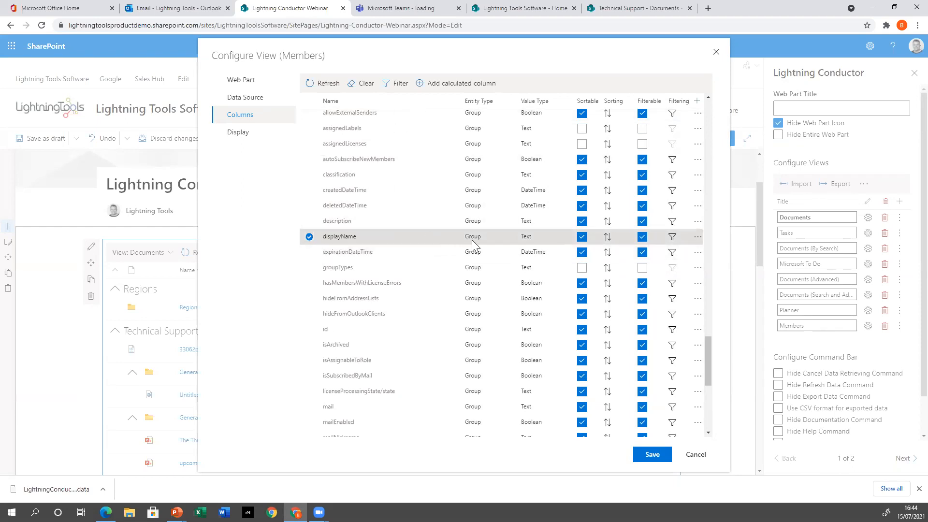
# Step: Give the user display name, user type and group display name columns the aliases Username, Type and Group Name
pyautogui.click(233, 133)
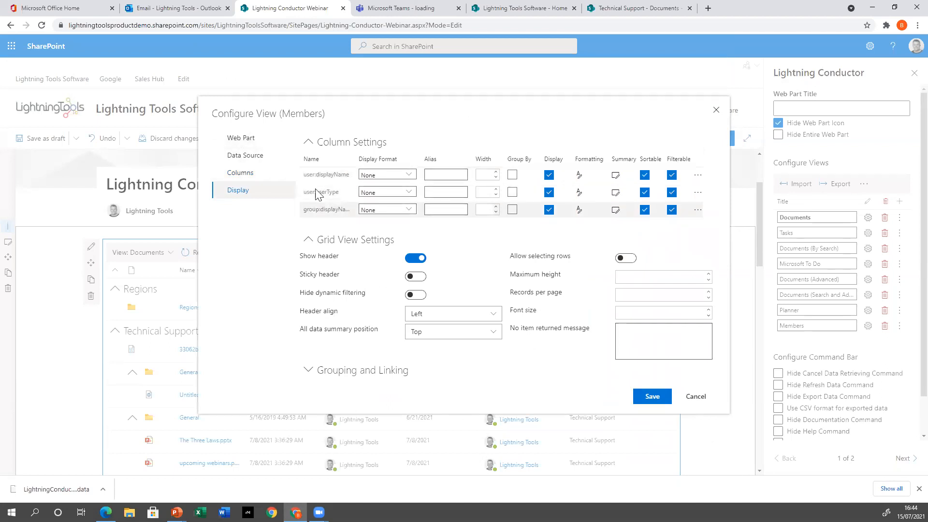
pyautogui.click(457, 175)
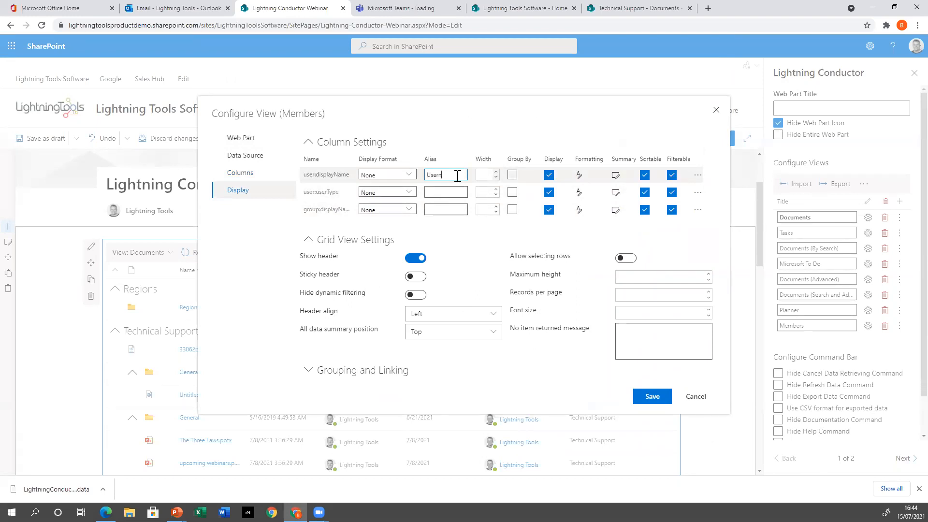
pyautogui.click(453, 193)
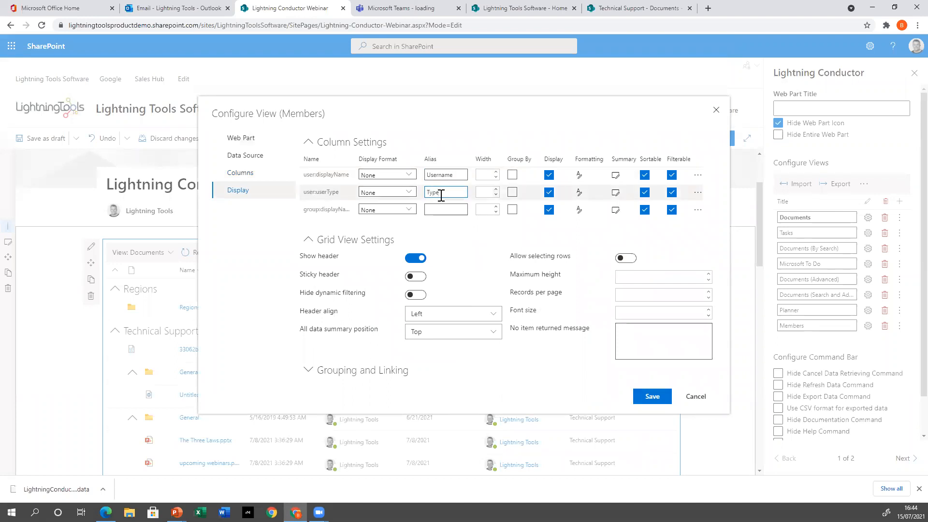
pyautogui.click(449, 208)
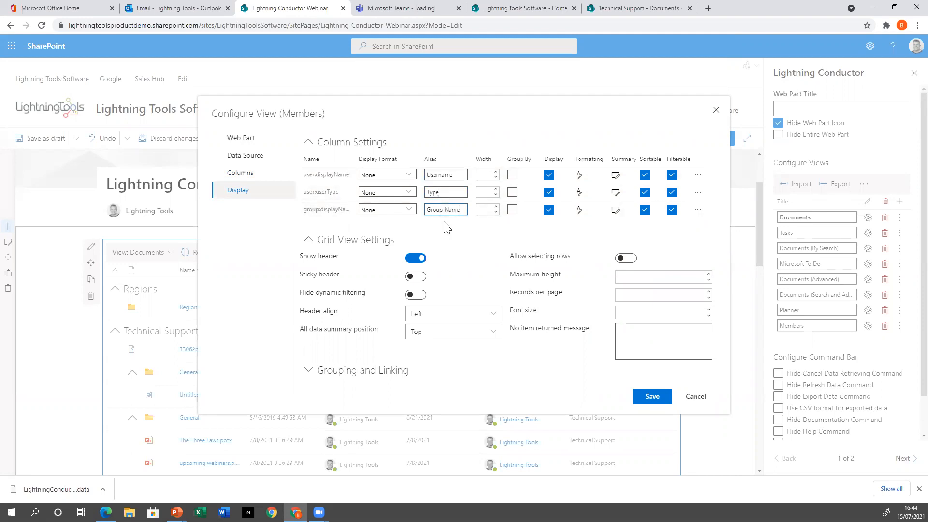
# Step: Set the display format of the user and group display name columns to Avatar (With Name) and save the Members view
pyautogui.click(408, 174)
pyautogui.click(411, 294)
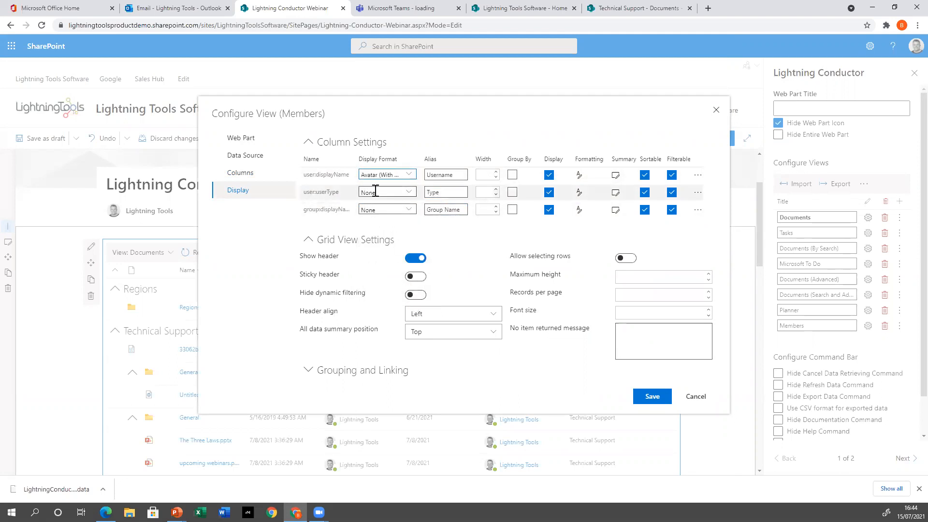
pyautogui.click(409, 194)
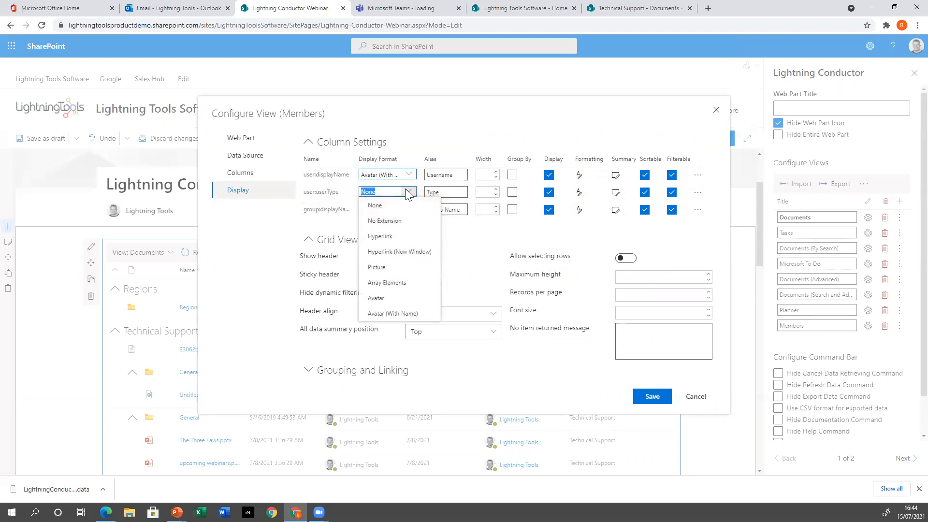
pyautogui.click(425, 205)
pyautogui.click(375, 209)
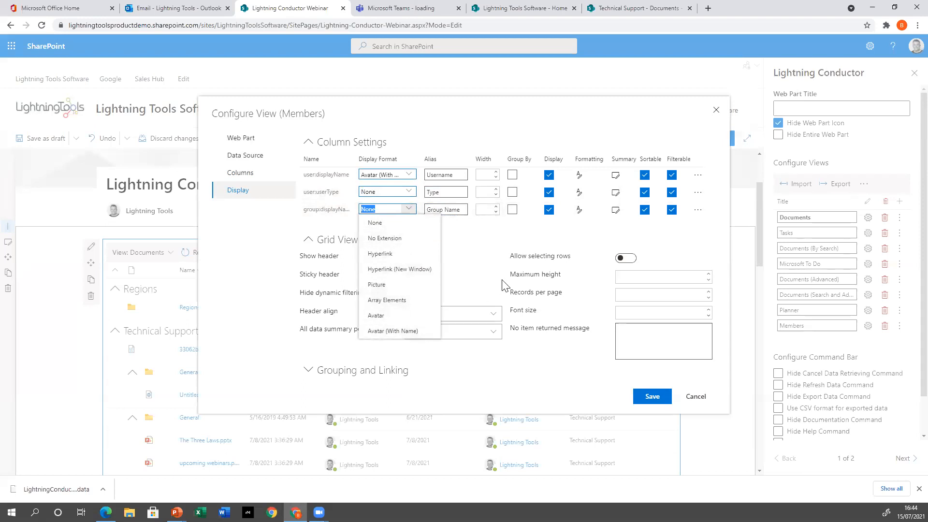
pyautogui.click(400, 332)
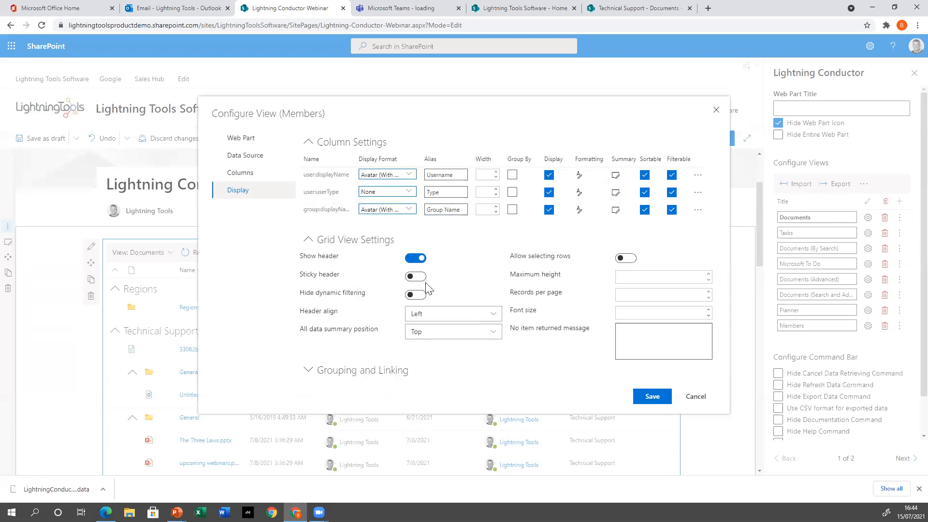
pyautogui.click(305, 371)
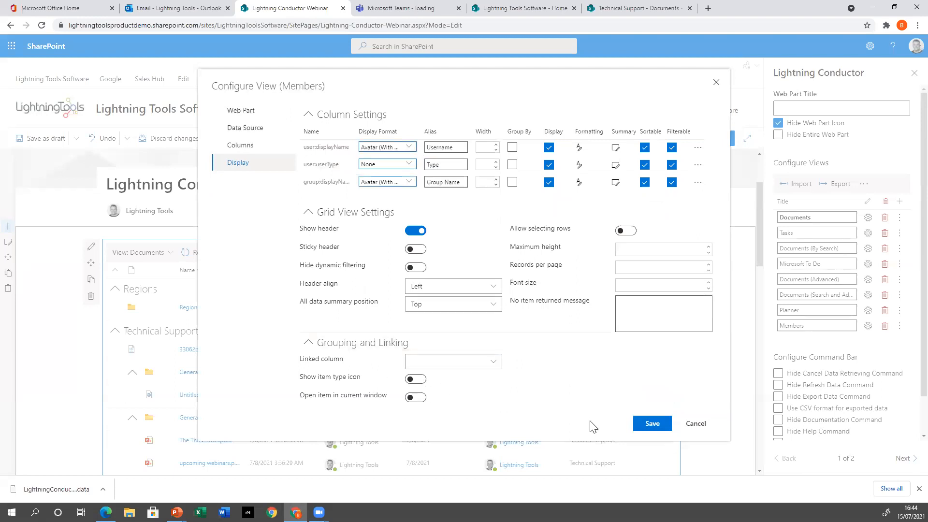
pyautogui.click(650, 423)
# Step: Switch the web part to the Members view and look through its rows
pyautogui.click(155, 253)
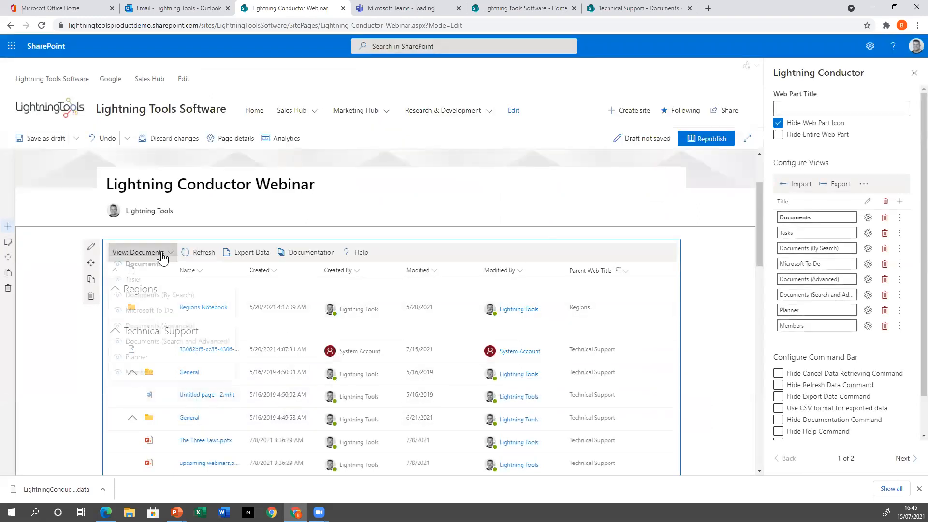
pyautogui.click(139, 378)
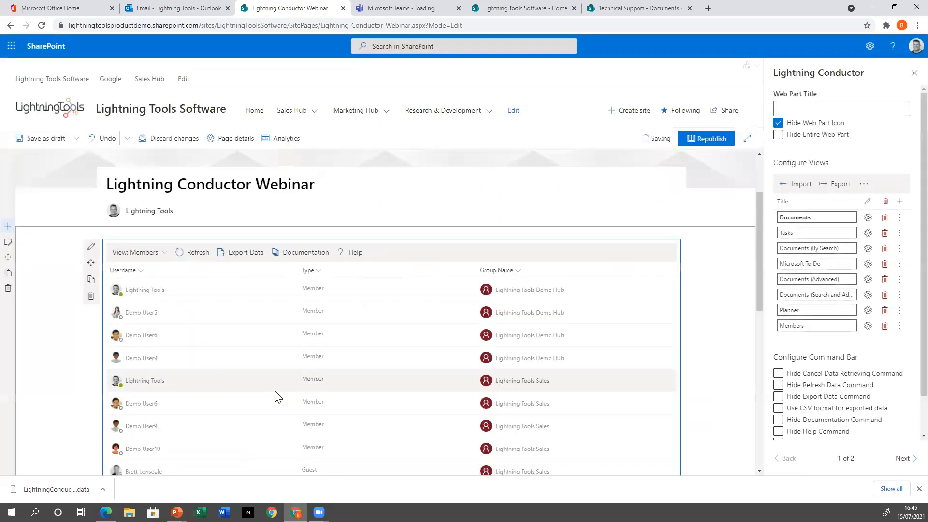
pyautogui.scroll(-4, 440, 410)
pyautogui.scroll(2, 428, 394)
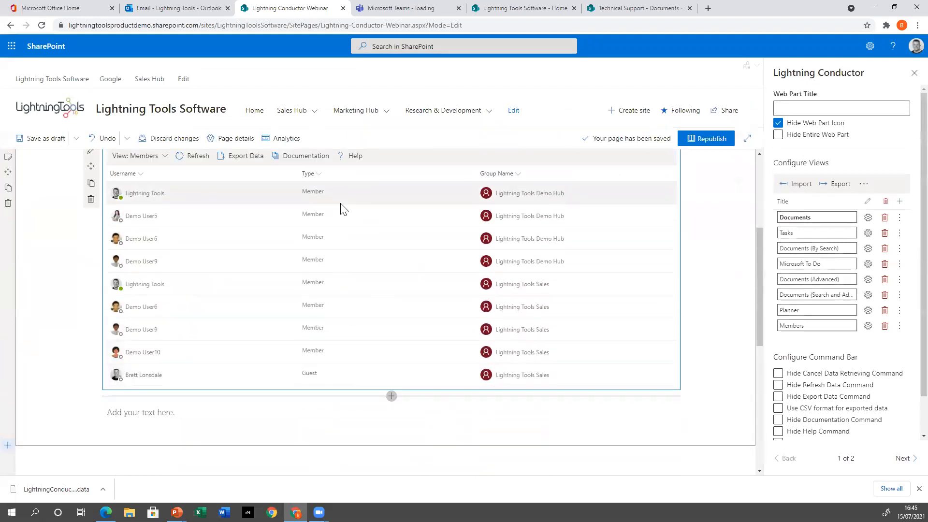
pyautogui.scroll(1, 340, 300)
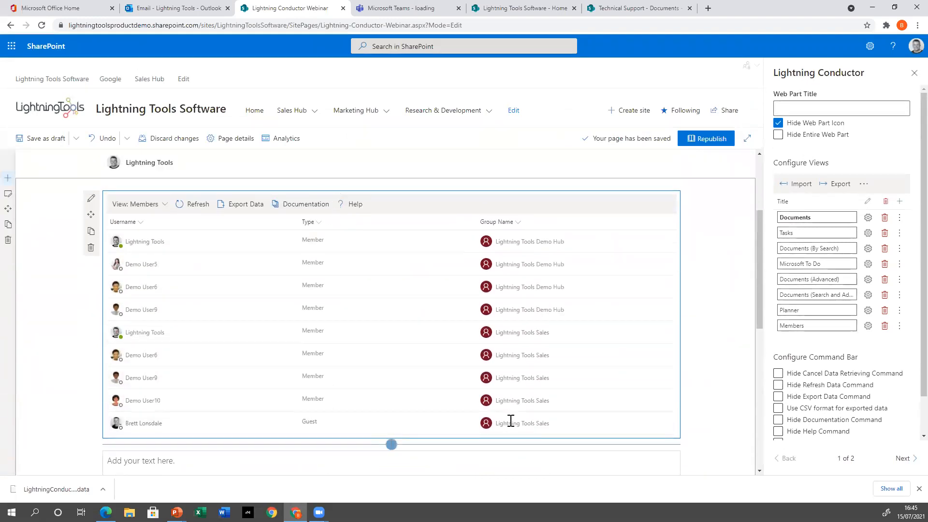
# Step: Group the Members view by the Group Name column
pyautogui.click(517, 222)
pyautogui.moveTo(526, 300)
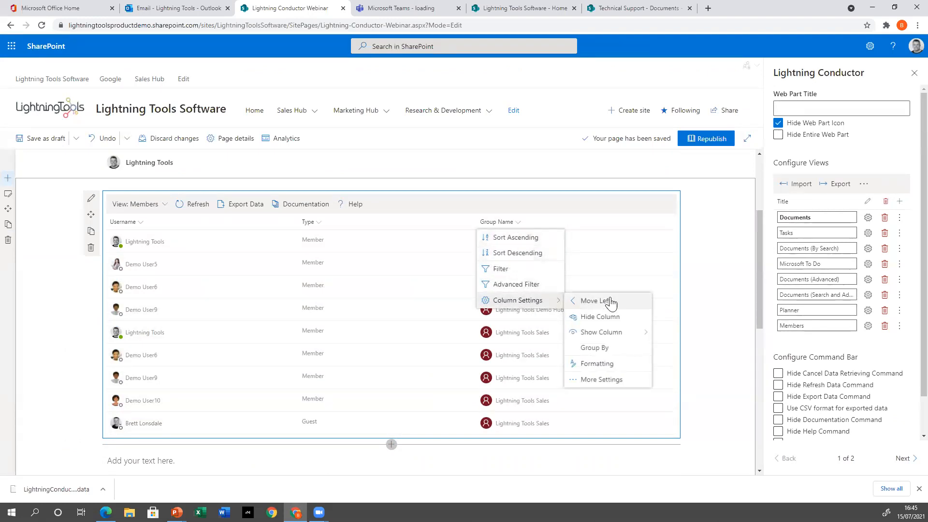
pyautogui.click(594, 348)
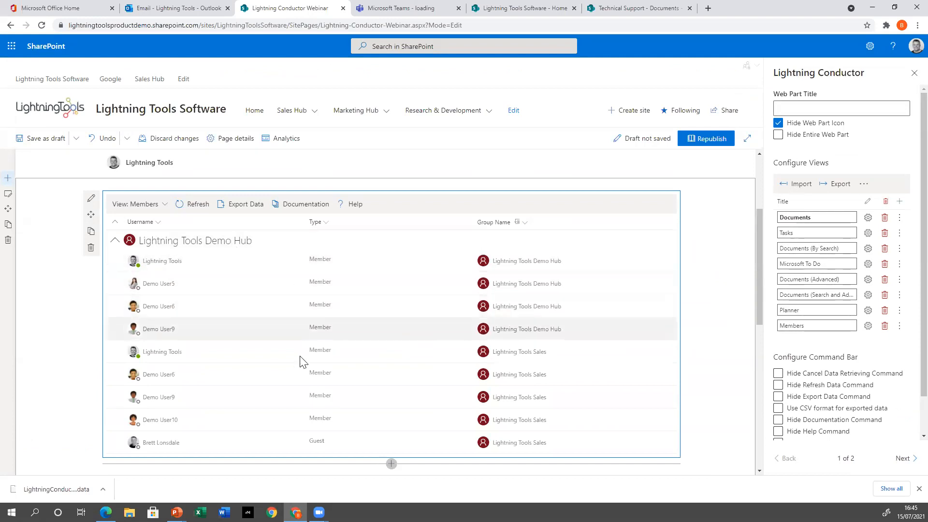
# Step: Change the Members view's rollup source to Show entities from all groups and save the view configuration
pyautogui.click(867, 327)
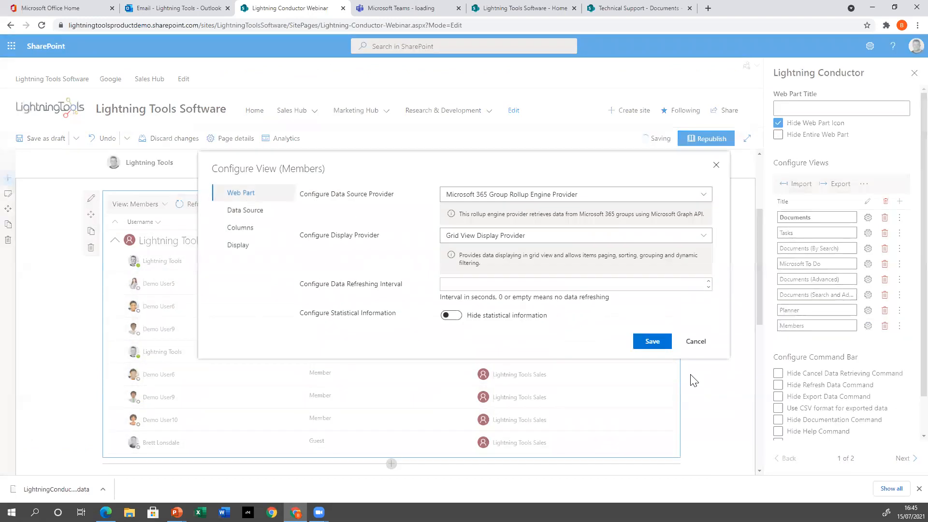
pyautogui.click(245, 211)
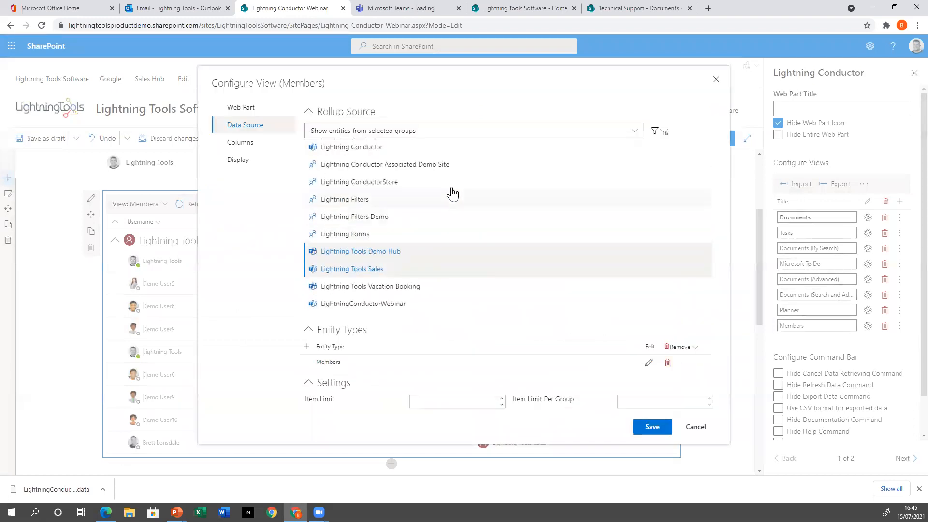
pyautogui.click(350, 252)
pyautogui.click(380, 130)
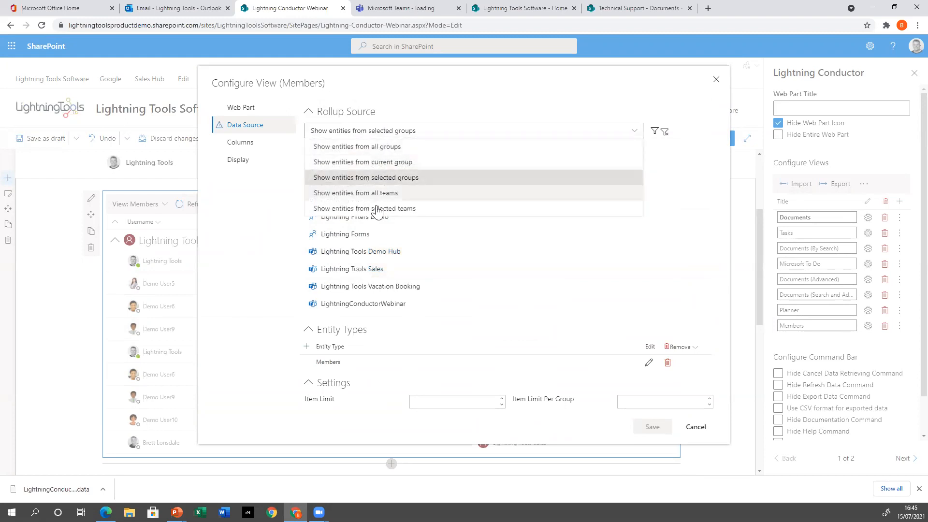
pyautogui.click(370, 148)
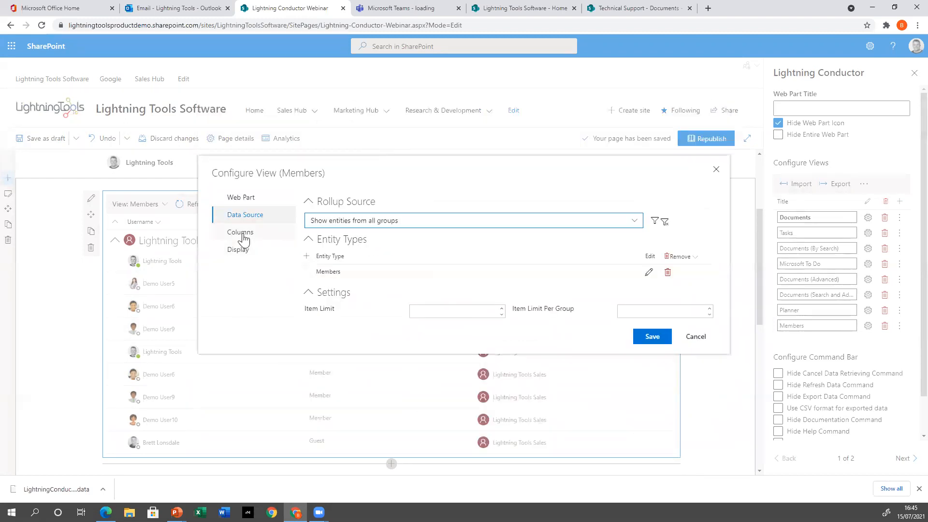
pyautogui.click(636, 339)
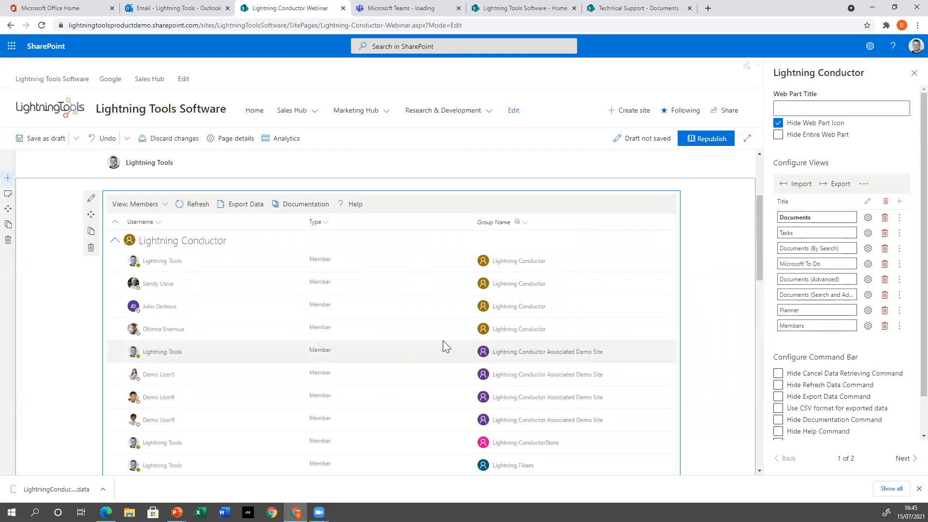
# Step: Examine the members, types and groups rolled up in the Members view, including the guest user's profile card
pyautogui.scroll(-10, 360, 300)
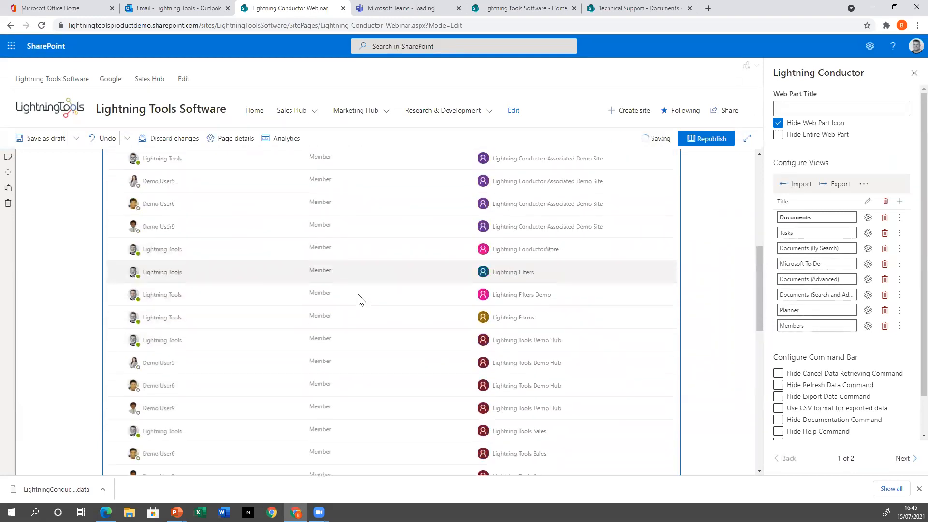
pyautogui.scroll(10, 309, 307)
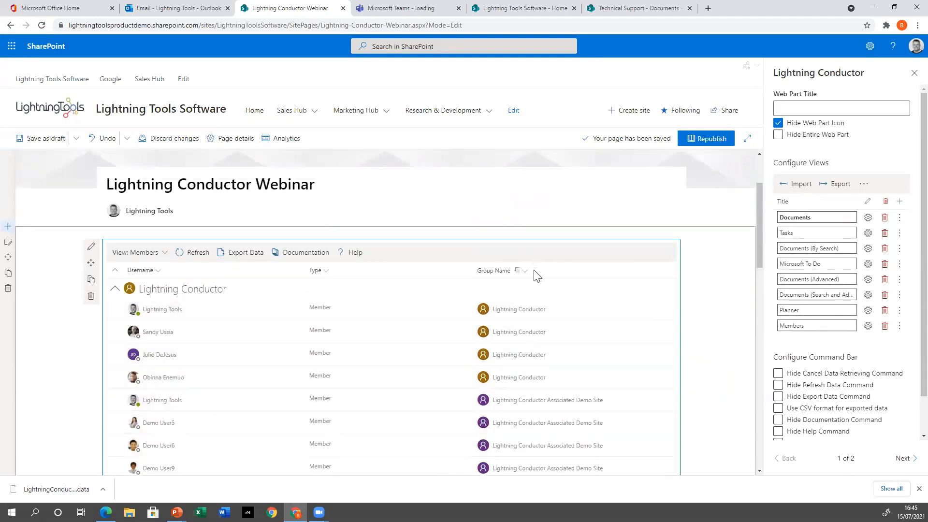
pyautogui.scroll(-3, 224, 332)
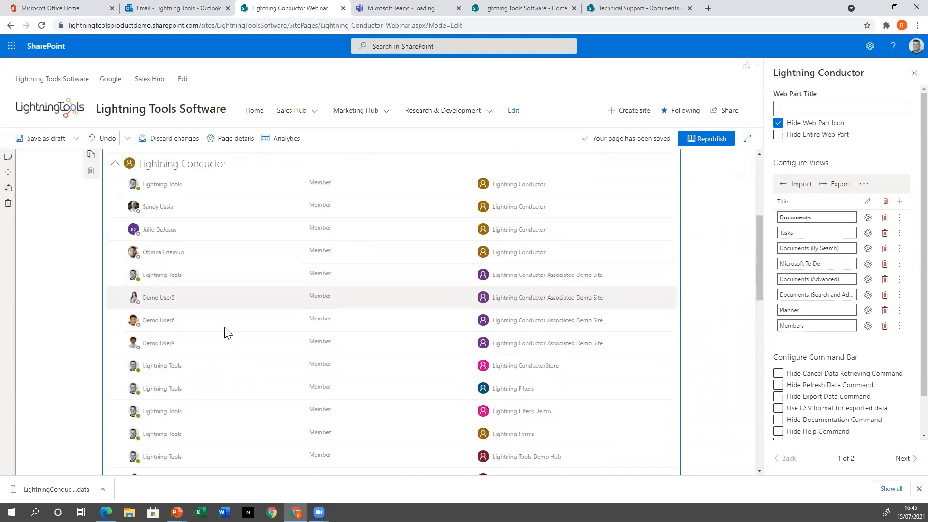
pyautogui.scroll(4, 756, 370)
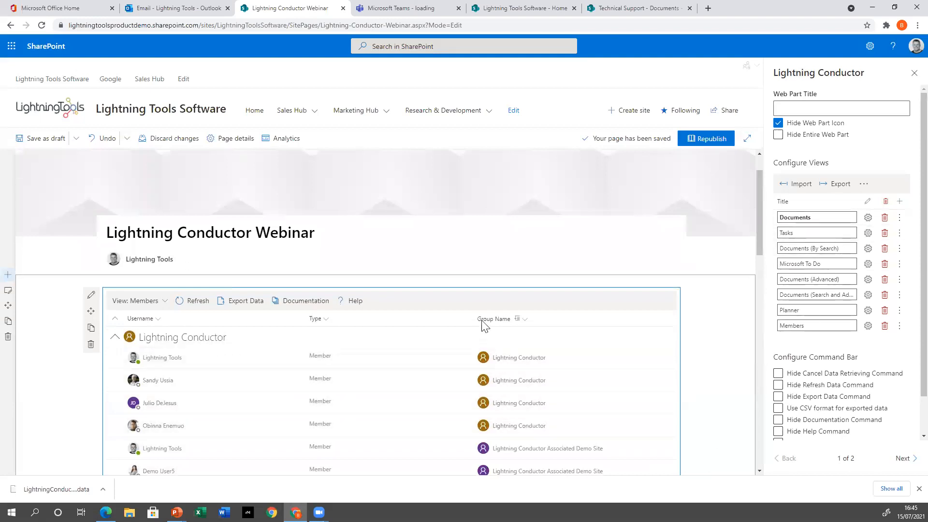
pyautogui.scroll(-5, 257, 319)
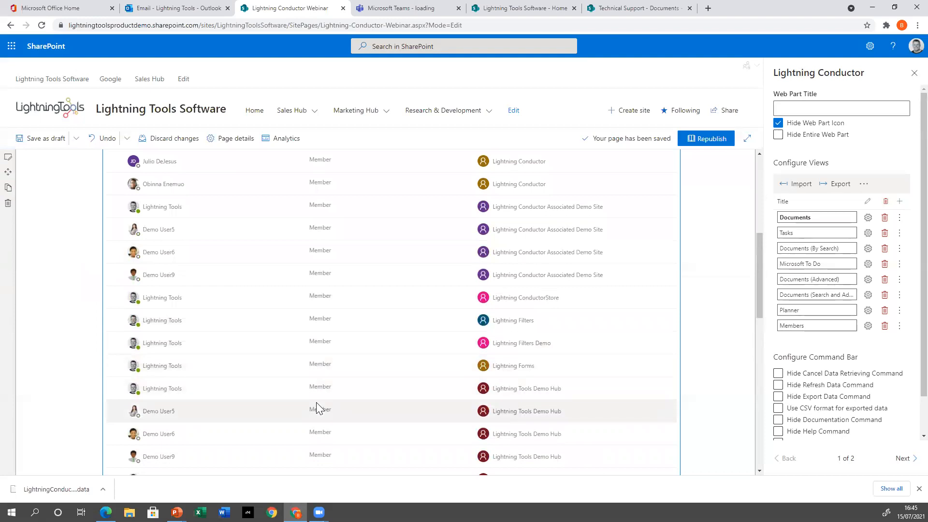
pyautogui.scroll(-3, 316, 425)
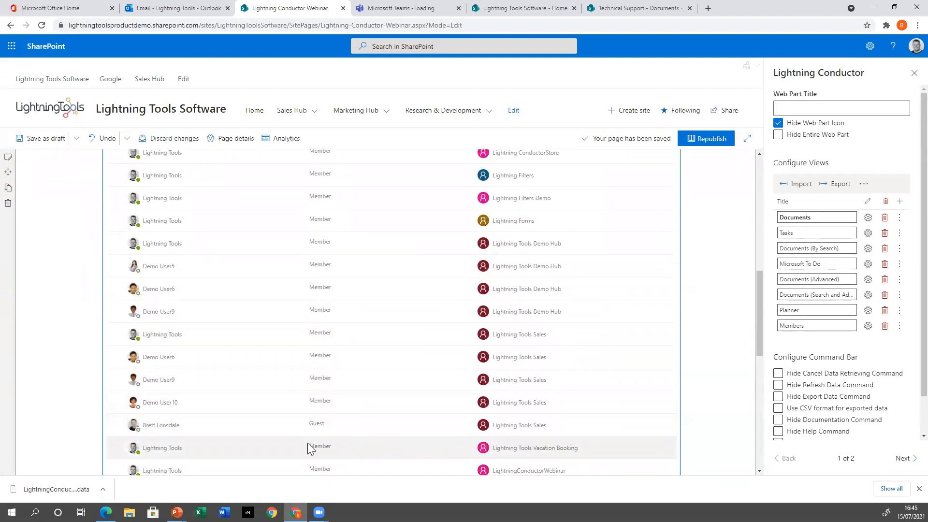
pyautogui.scroll(-1, 297, 436)
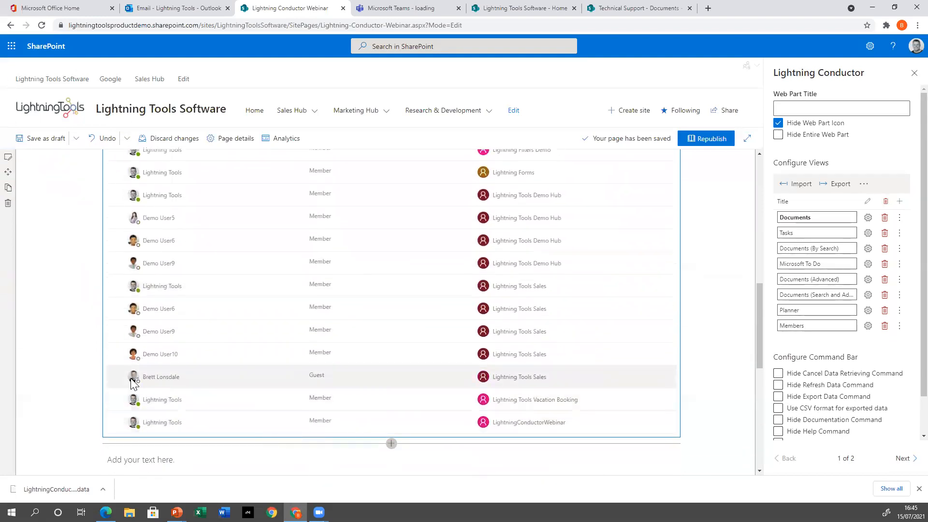
pyautogui.moveTo(131, 381)
pyautogui.click(209, 455)
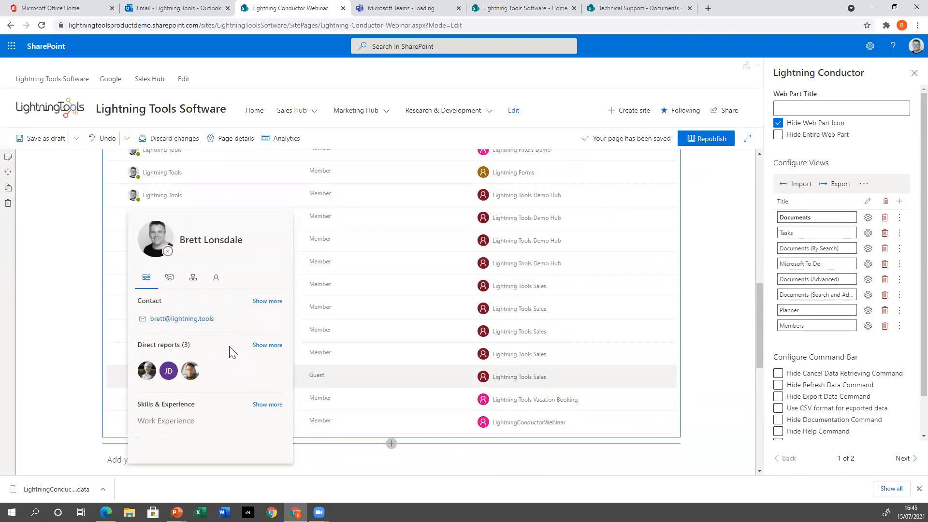
pyautogui.scroll(8, 443, 420)
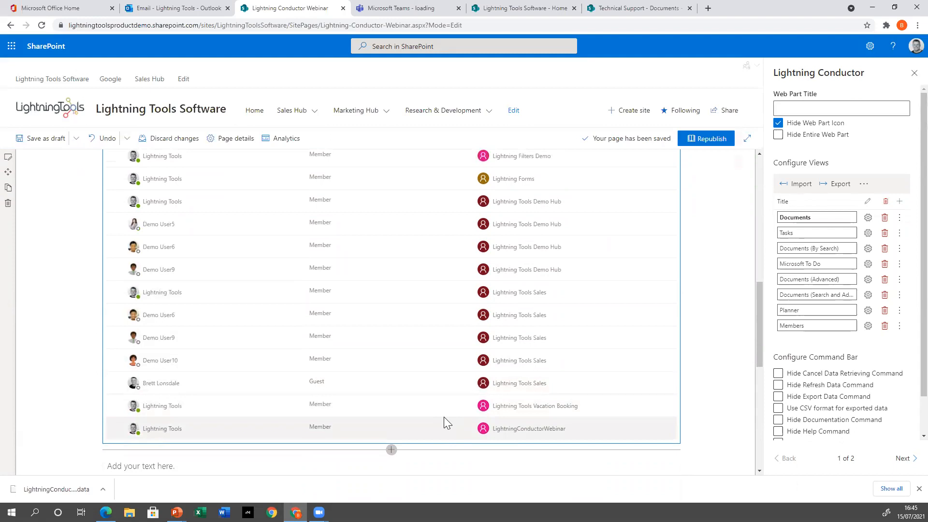
# Step: Add a conditional formatting rule to the Type column for user:userType equal to Guest
pyautogui.click(326, 222)
pyautogui.moveTo(346, 300)
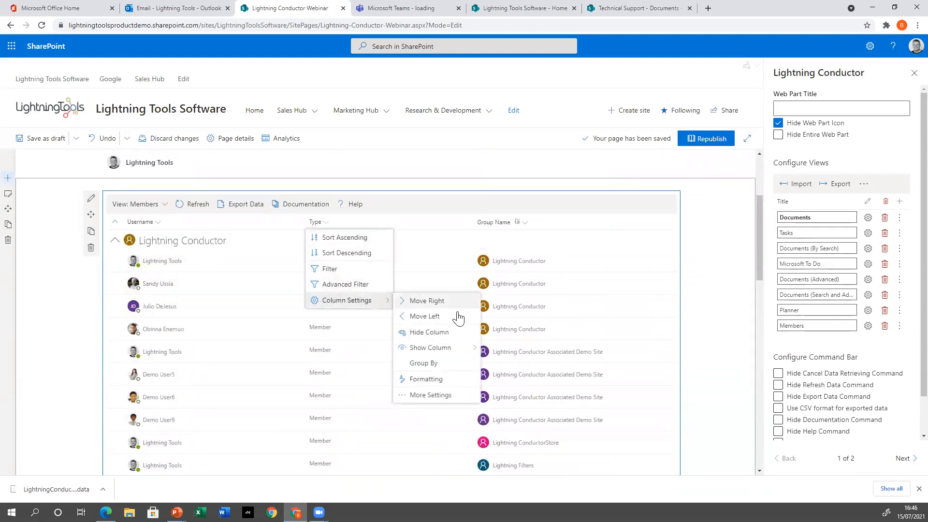
pyautogui.click(415, 377)
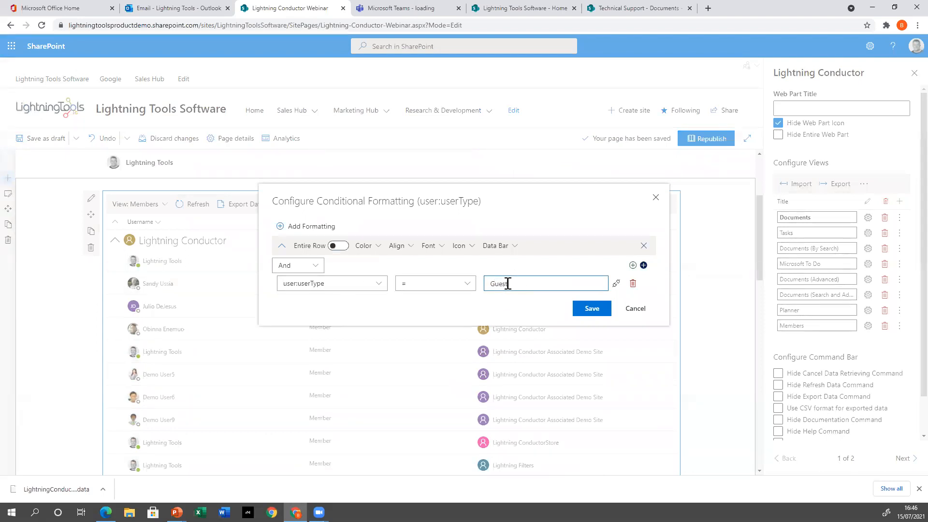
# Step: Search the icons for "people" and assign the fifth result with a red fore color to the Guest rule
pyautogui.click(469, 247)
pyautogui.click(440, 203)
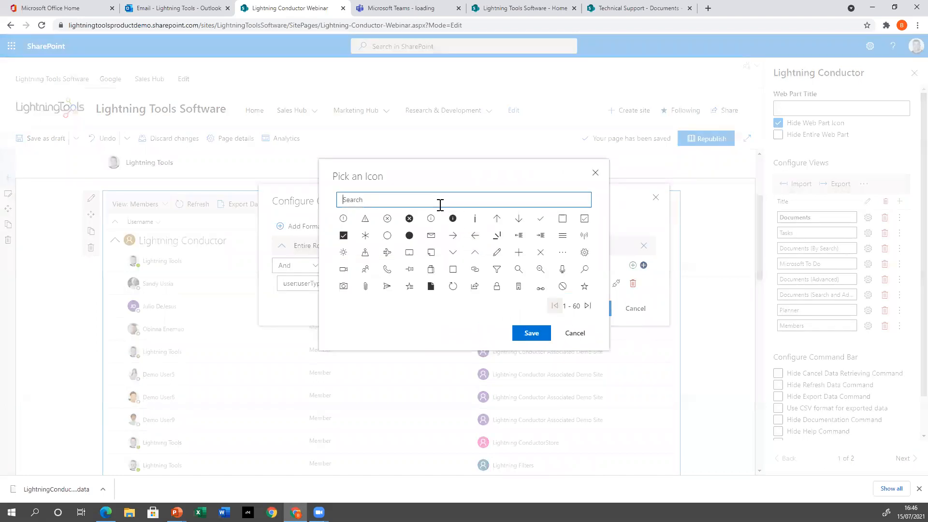
pyautogui.write('people')
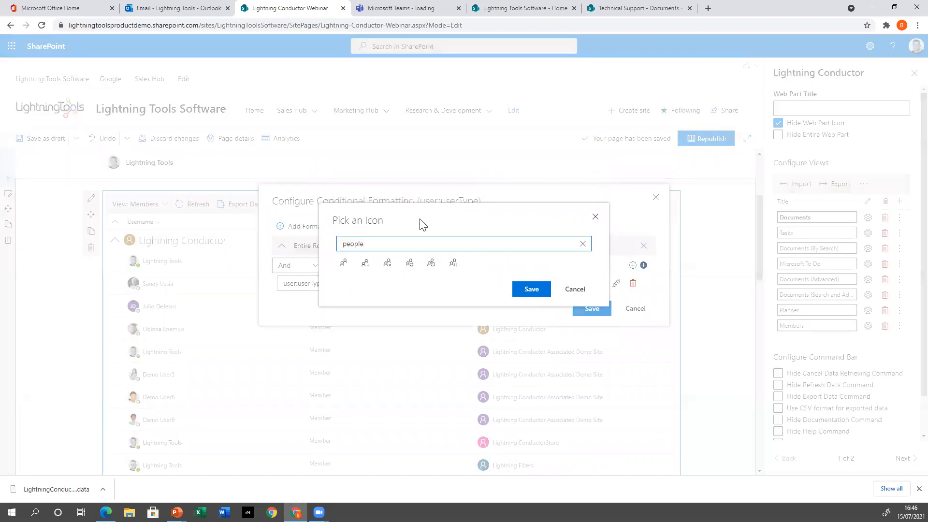
pyautogui.click(430, 264)
pyautogui.click(354, 278)
pyautogui.click(365, 294)
pyautogui.click(463, 245)
pyautogui.click(552, 263)
pyautogui.click(455, 460)
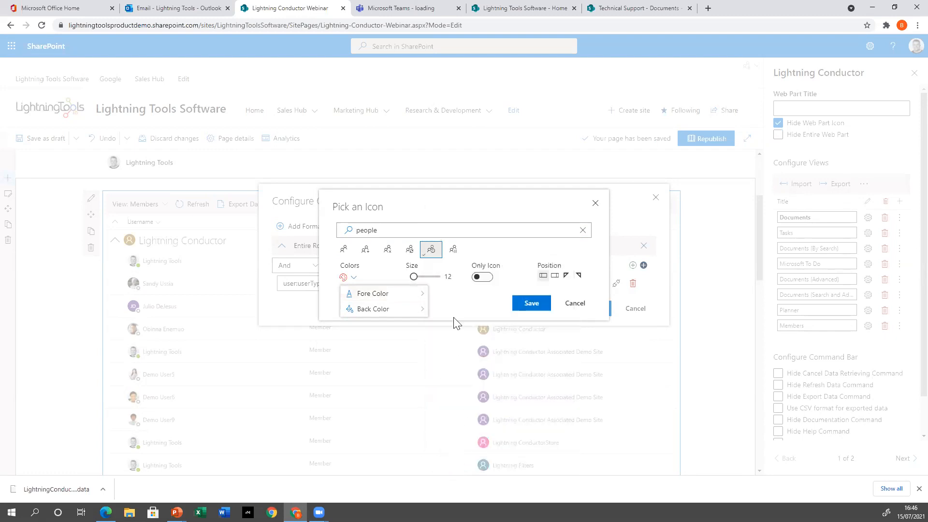
pyautogui.click(531, 304)
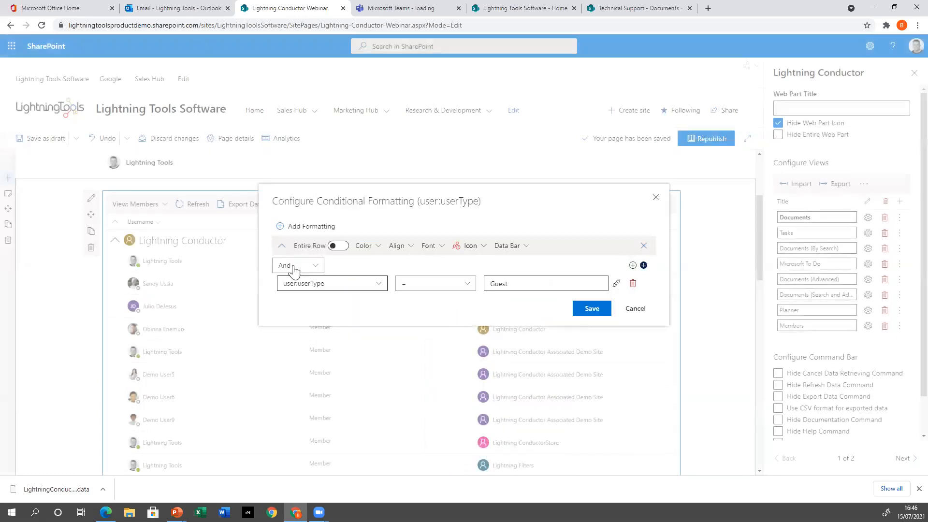
# Step: Add a second formatting rule to the Type column for user:userType equal to Member
pyautogui.click(281, 225)
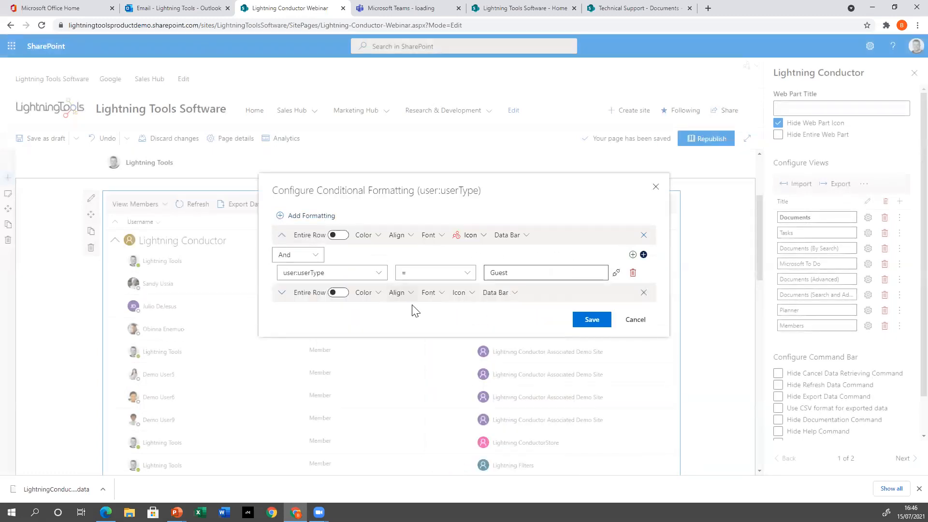
pyautogui.click(283, 294)
pyautogui.click(541, 310)
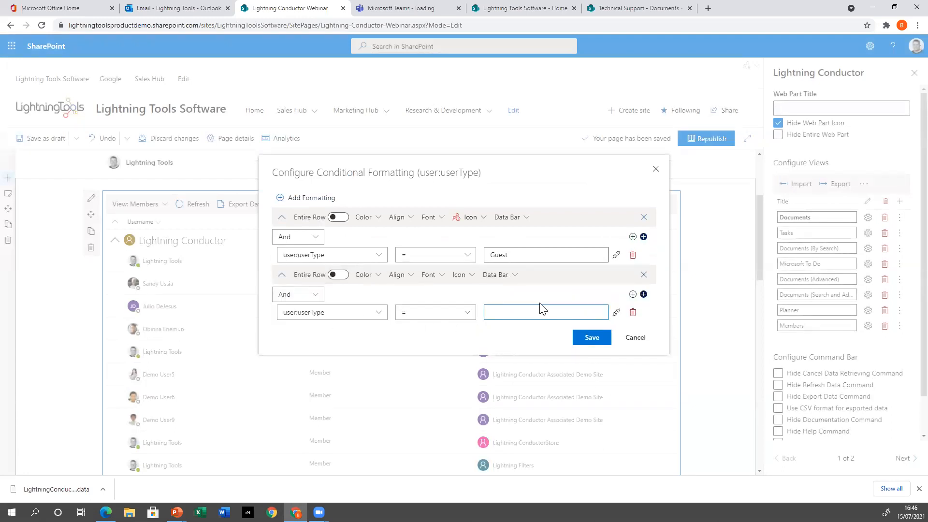
# Step: Assign the plain people icon to the Member rule and save the Type column's conditional formatting
pyautogui.click(458, 274)
pyautogui.click(403, 201)
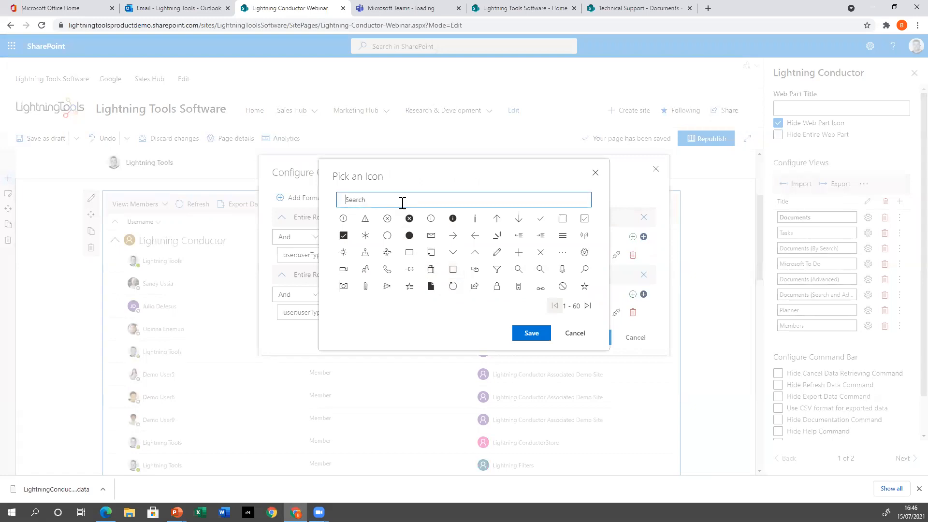
pyautogui.write('peol')
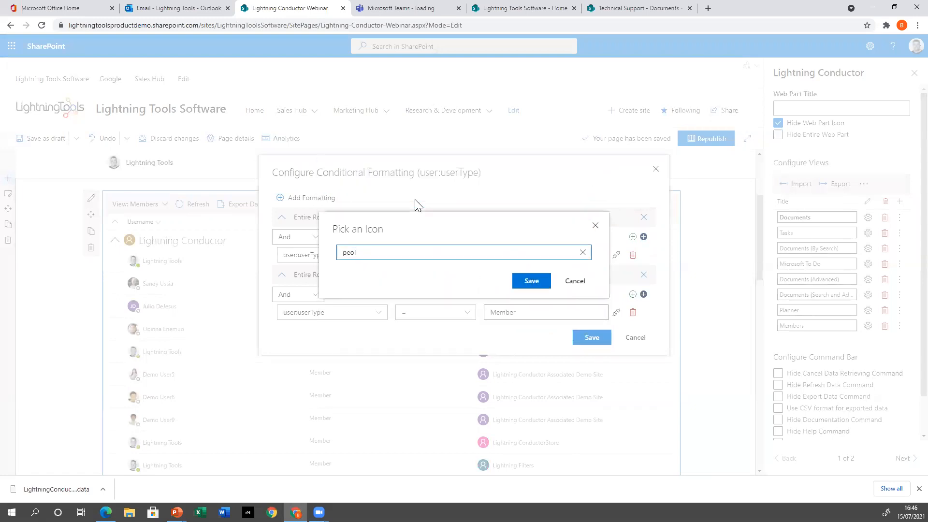
pyautogui.press('BackSpace')
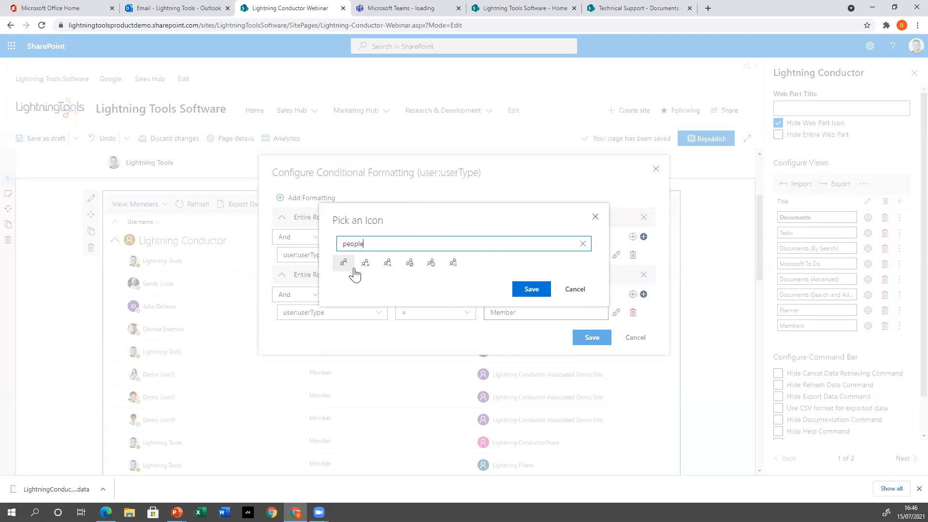
pyautogui.click(343, 265)
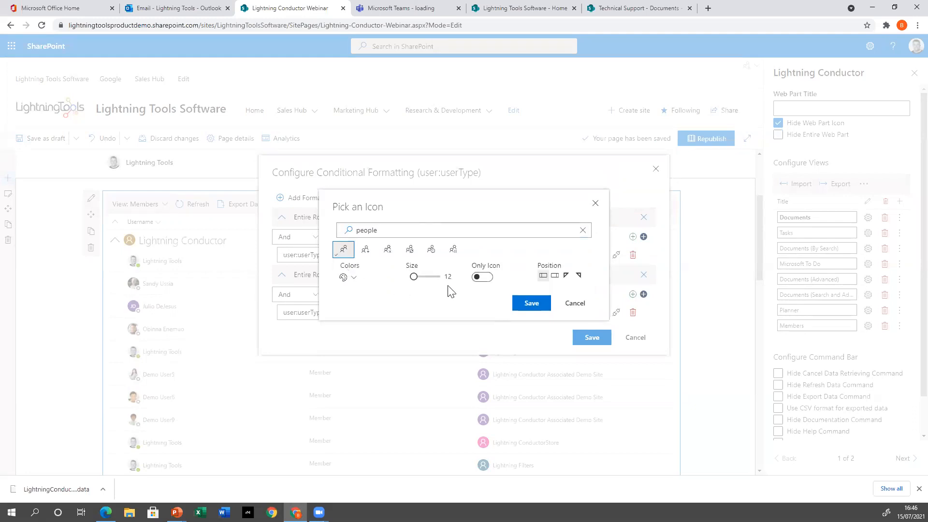
pyautogui.click(531, 303)
pyautogui.click(592, 337)
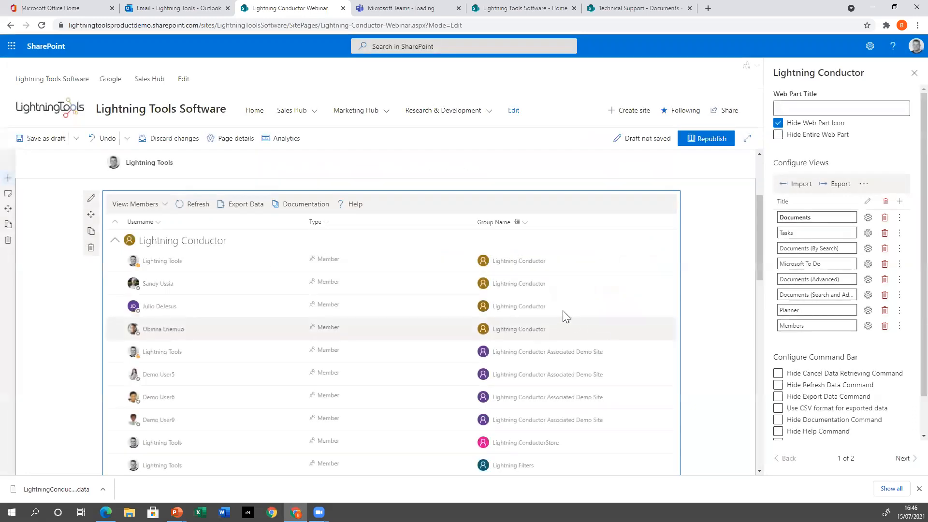
pyautogui.scroll(-5, 377, 285)
pyautogui.scroll(-3, 379, 293)
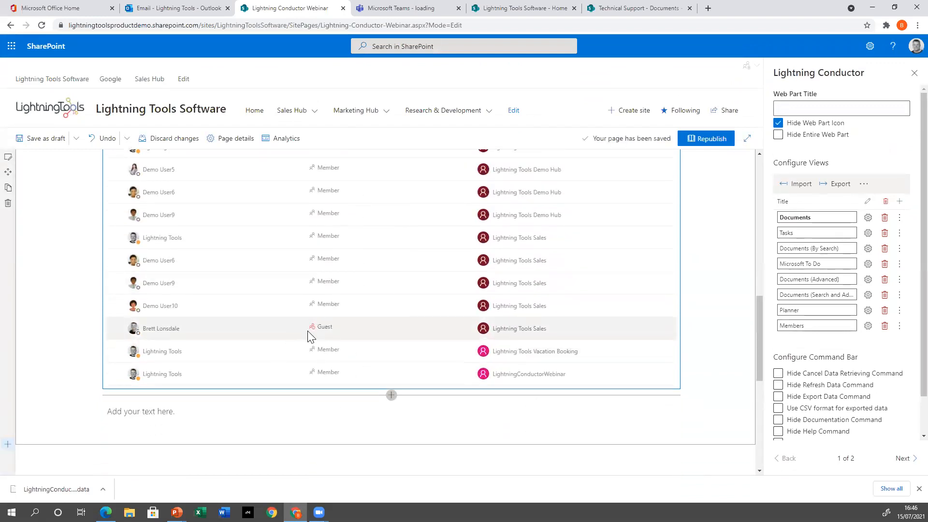
pyautogui.scroll(10, 379, 339)
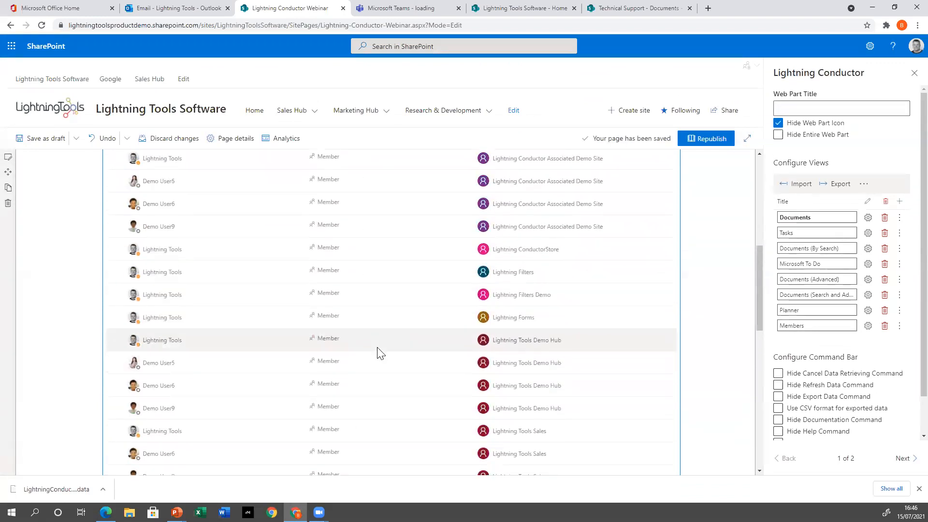
# Step: Add a new view to the Lightning Conductor web part and name it Planner
pyautogui.scroll(5, 379, 353)
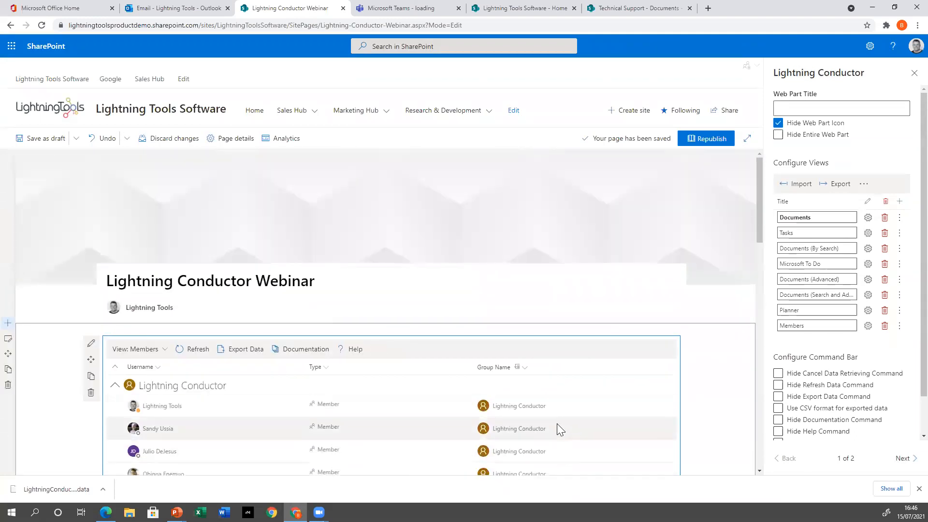
pyautogui.scroll(-2, 554, 418)
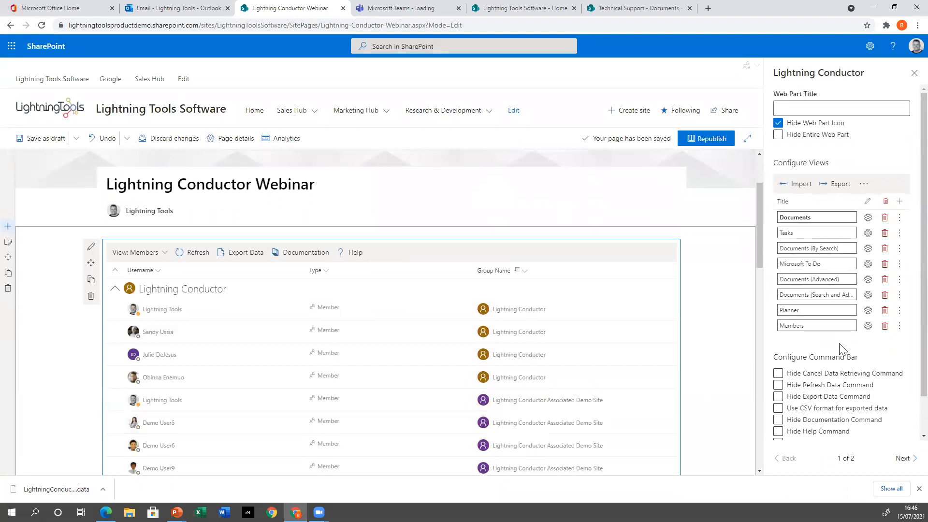
pyautogui.click(899, 201)
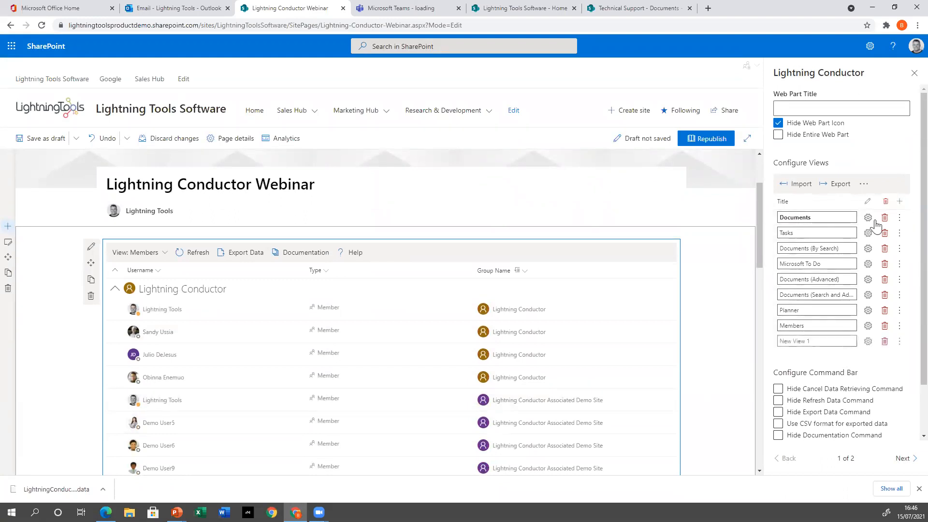
pyautogui.tripleClick(829, 347)
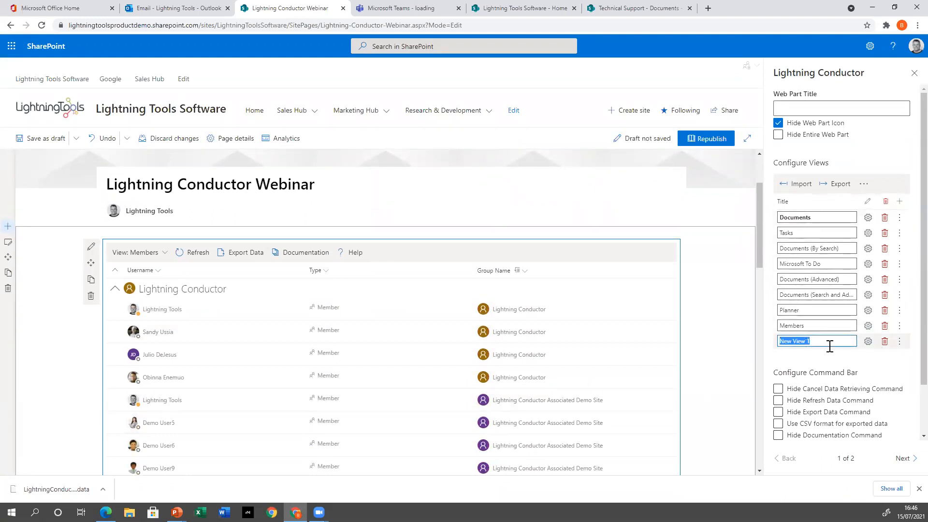
pyautogui.write('Planner')
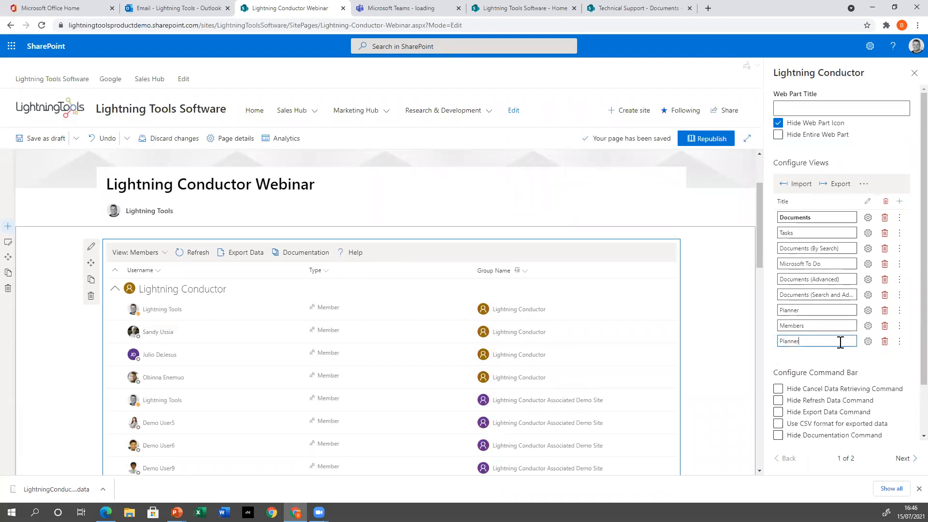
# Step: Configure the new Planner view in advanced mode with the Microsoft 365 Group Rollup Engine Provider and open its data source settings
pyautogui.click(868, 341)
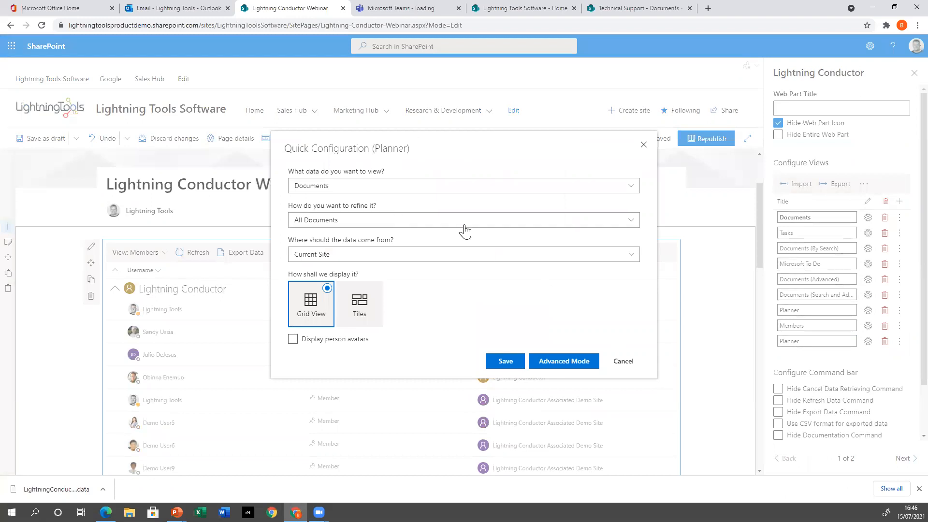
pyautogui.click(559, 362)
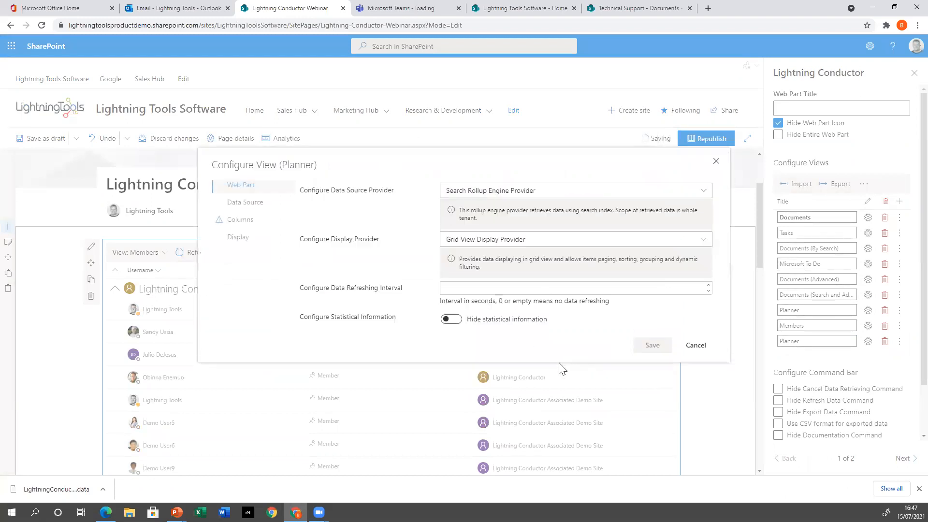
pyautogui.click(514, 191)
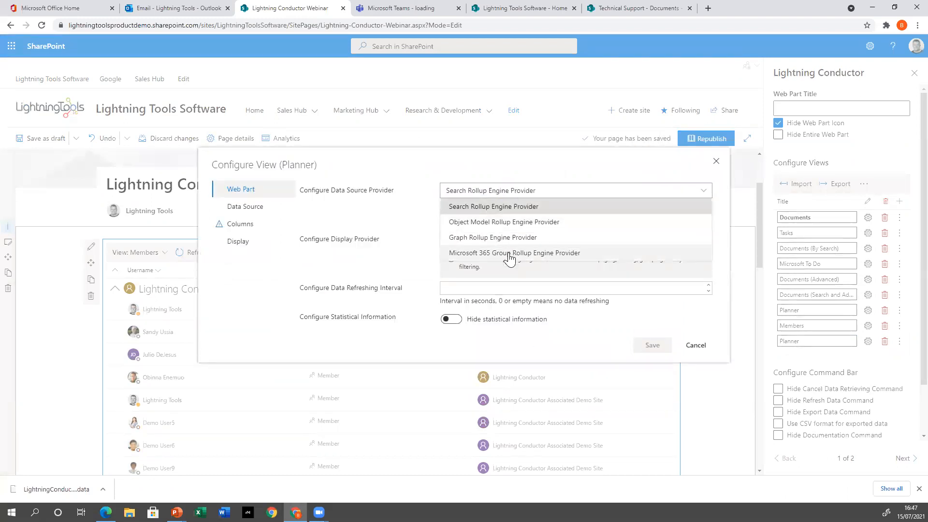
pyautogui.click(591, 257)
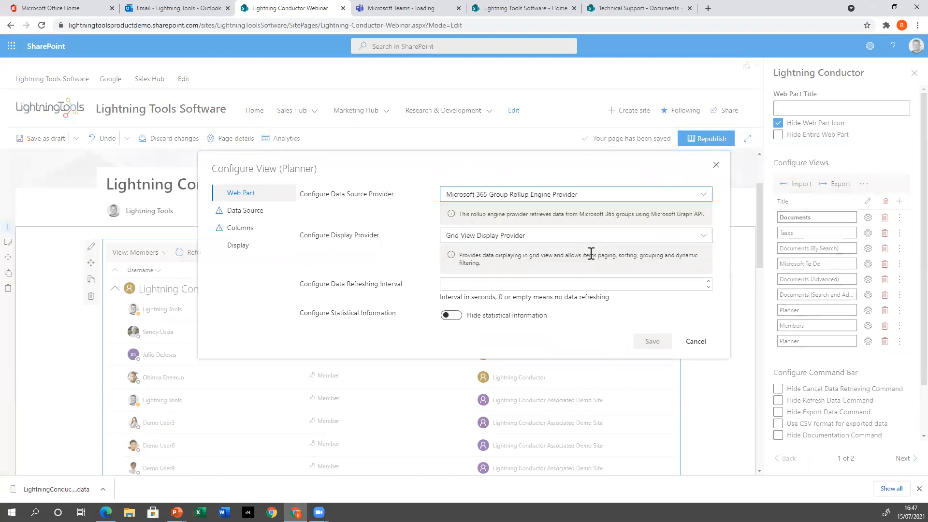
pyautogui.click(239, 210)
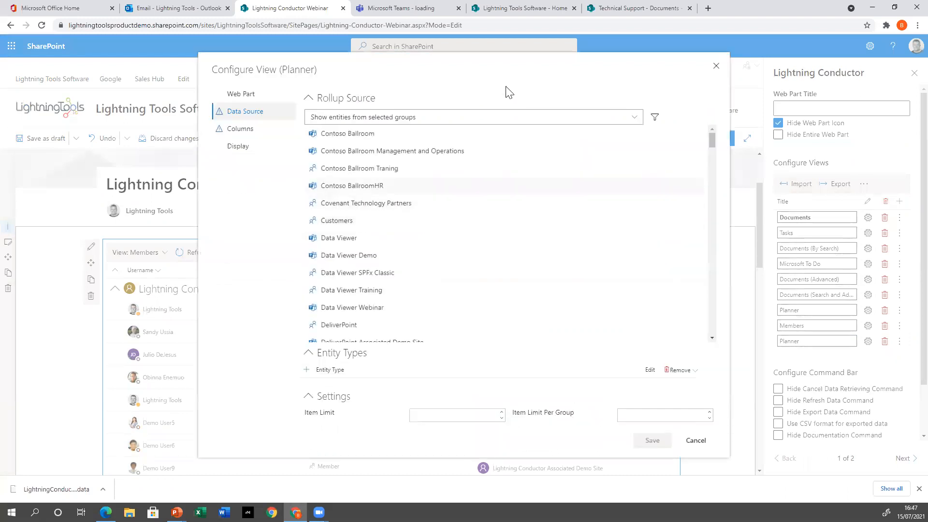
# Step: Try the rollup source options for all teams and selected teams, and return to showing entities from selected groups
pyautogui.click(508, 119)
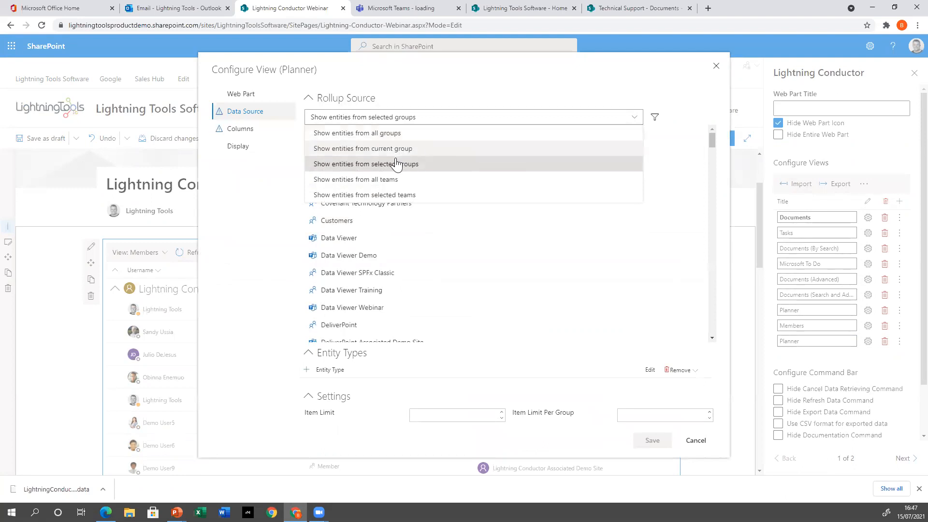
pyautogui.click(352, 184)
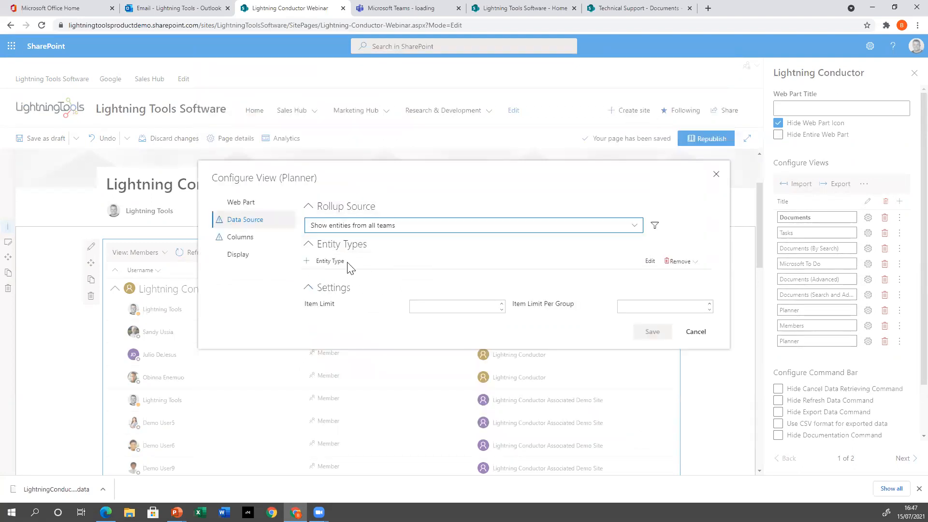
pyautogui.click(392, 226)
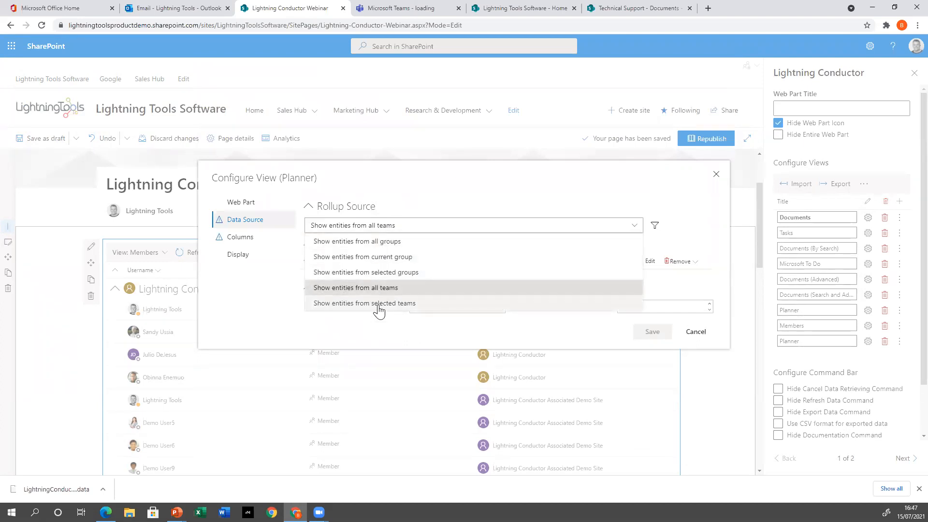
pyautogui.click(378, 303)
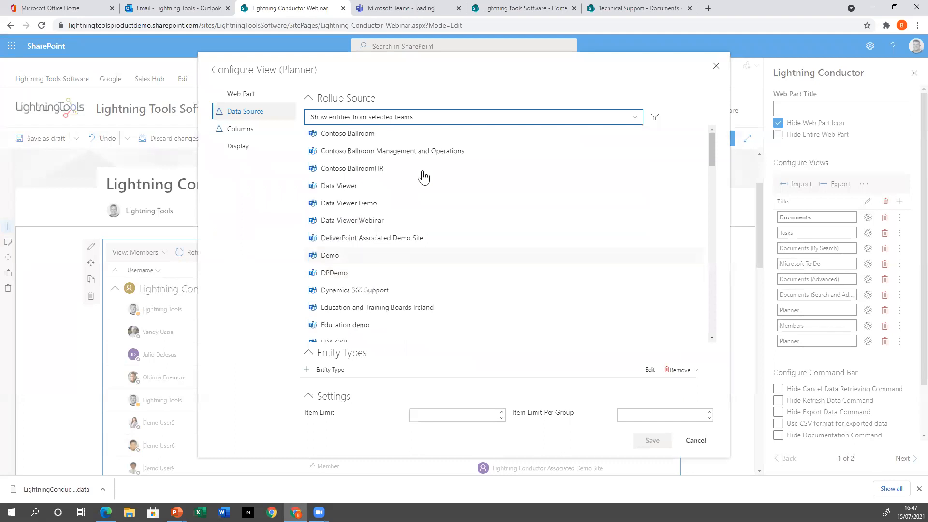
pyautogui.click(438, 123)
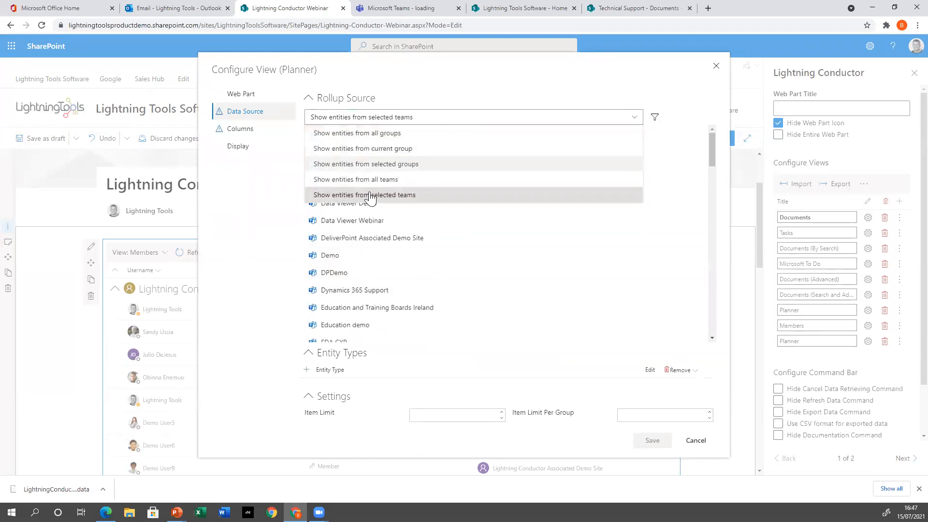
pyautogui.click(372, 167)
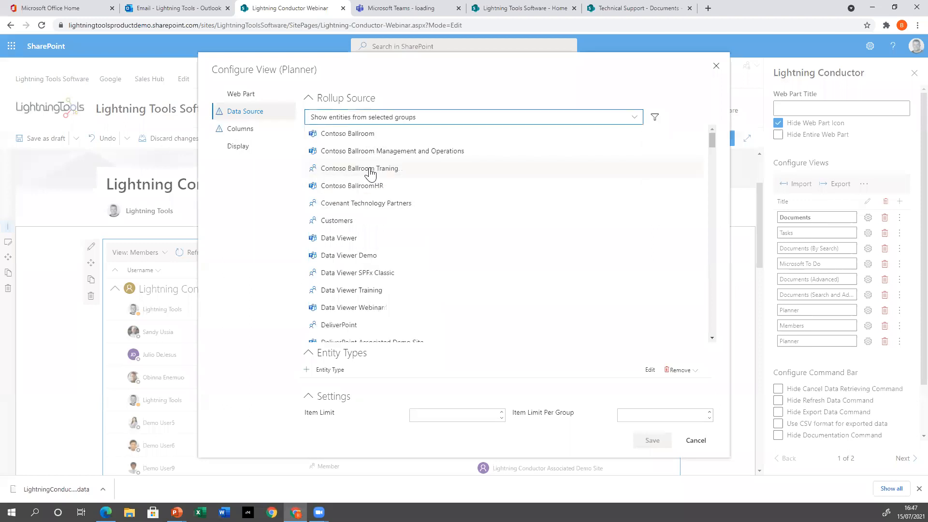
# Step: Filter the rollup source groups to those whose Group Name begins with "lightning"
pyautogui.click(654, 119)
pyautogui.click(528, 263)
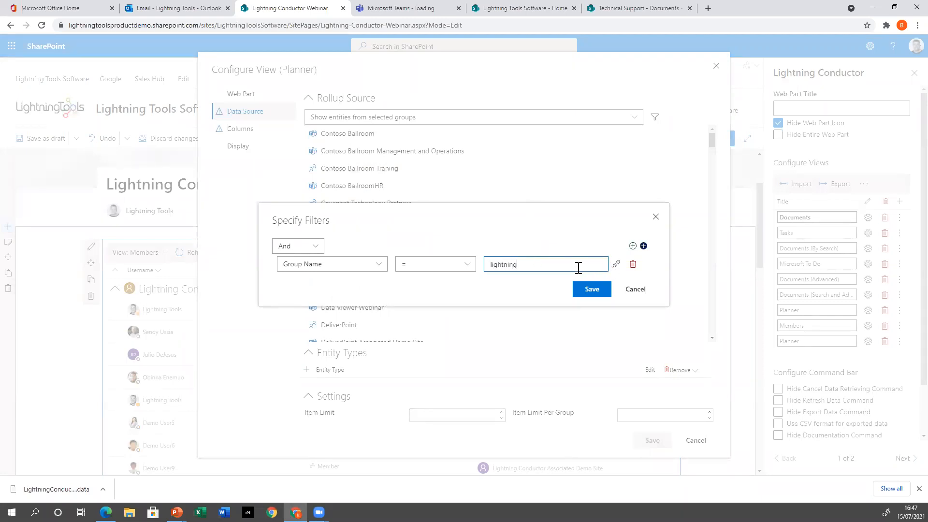
pyautogui.click(455, 265)
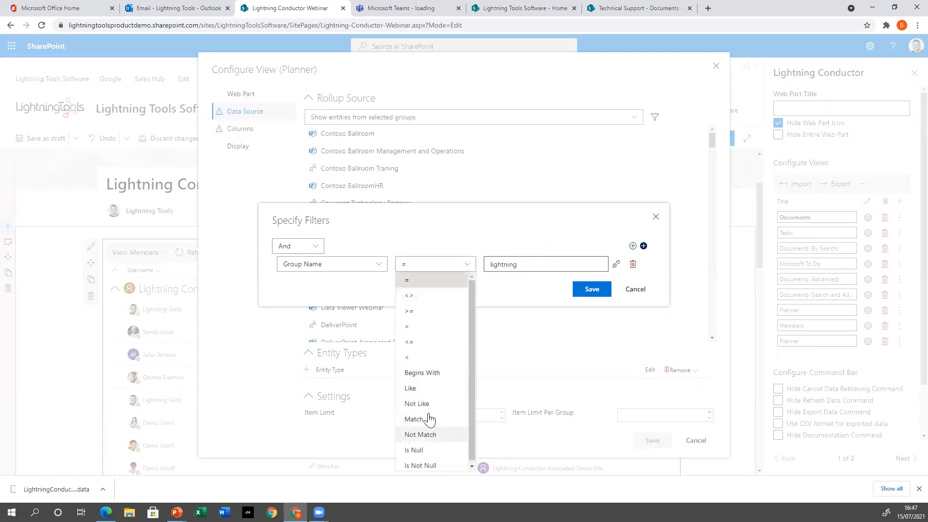
pyautogui.click(422, 372)
pyautogui.click(577, 292)
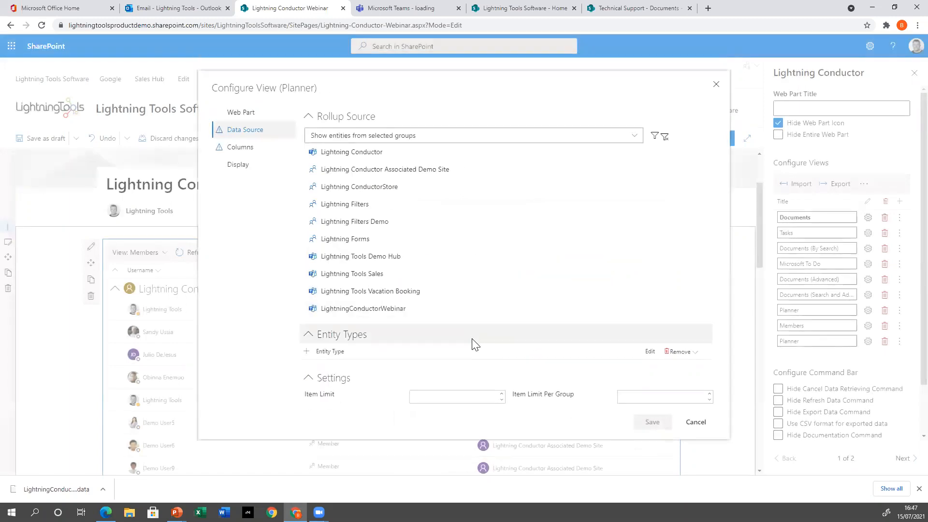
# Step: Select the Lightning Tools Demo Hub and Lightning Tools Sales groups as the rollup source
pyautogui.click(358, 257)
pyautogui.click(239, 152)
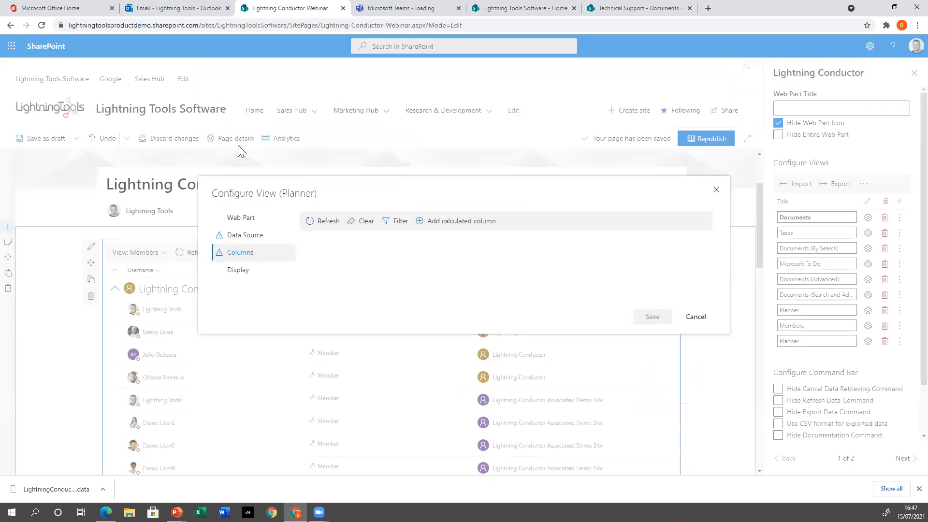
pyautogui.click(234, 235)
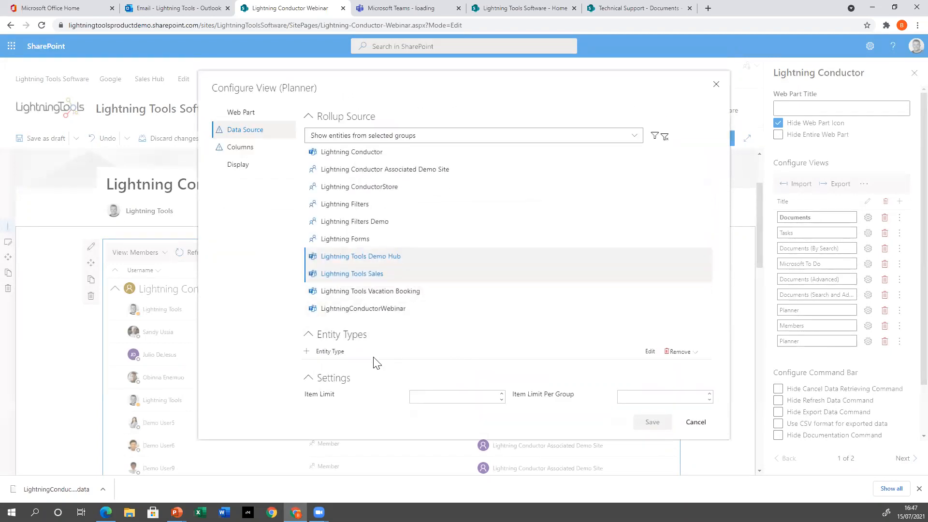
# Step: Add Planner Tasks as the entity type for the Planner view's data source
pyautogui.click(306, 355)
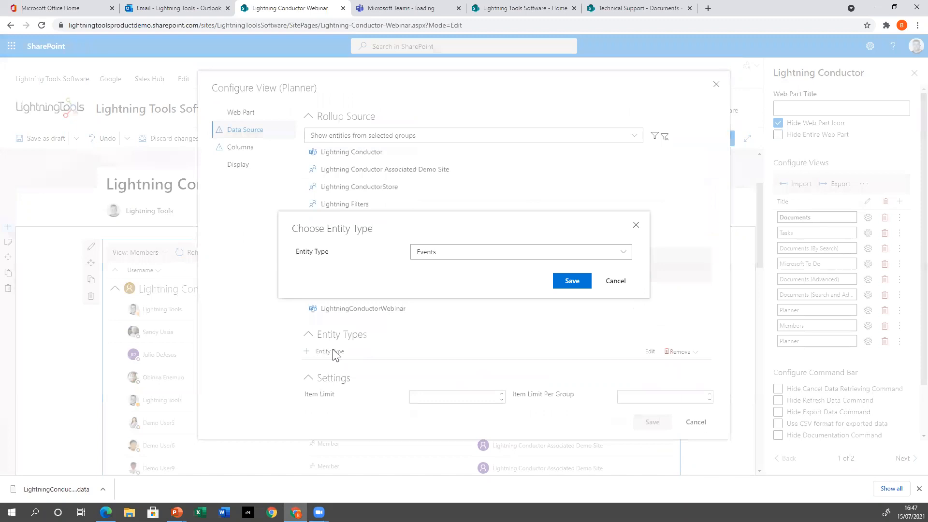
pyautogui.click(481, 256)
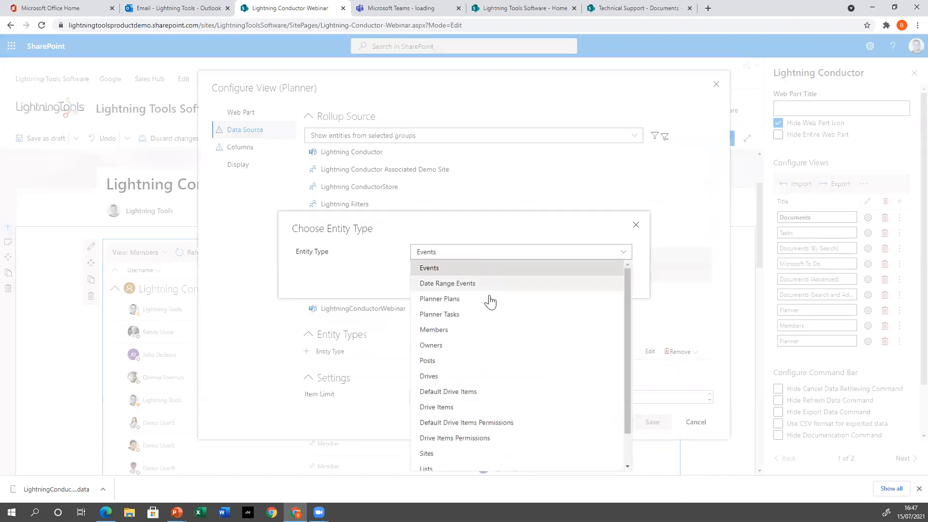
pyautogui.scroll(-1, 489, 309)
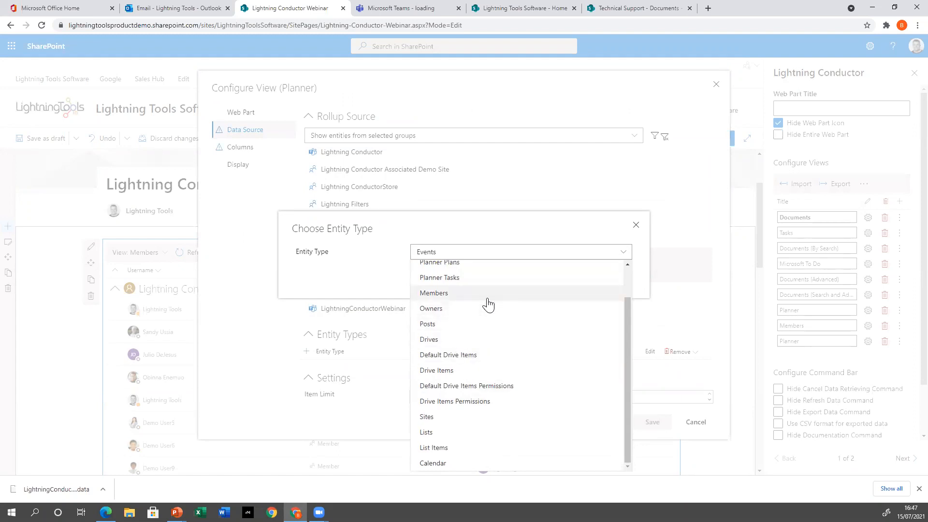
pyautogui.scroll(1, 476, 309)
pyautogui.scroll(-1, 474, 367)
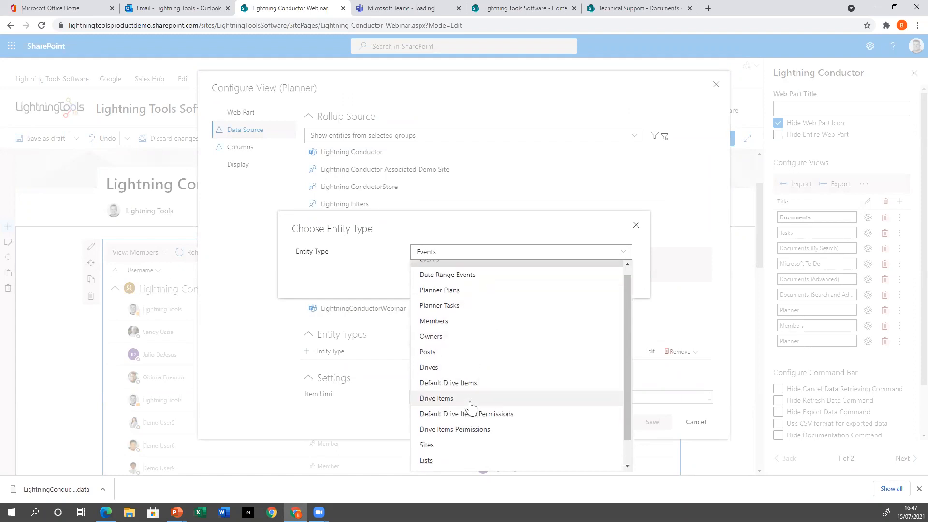
pyautogui.scroll(1, 475, 405)
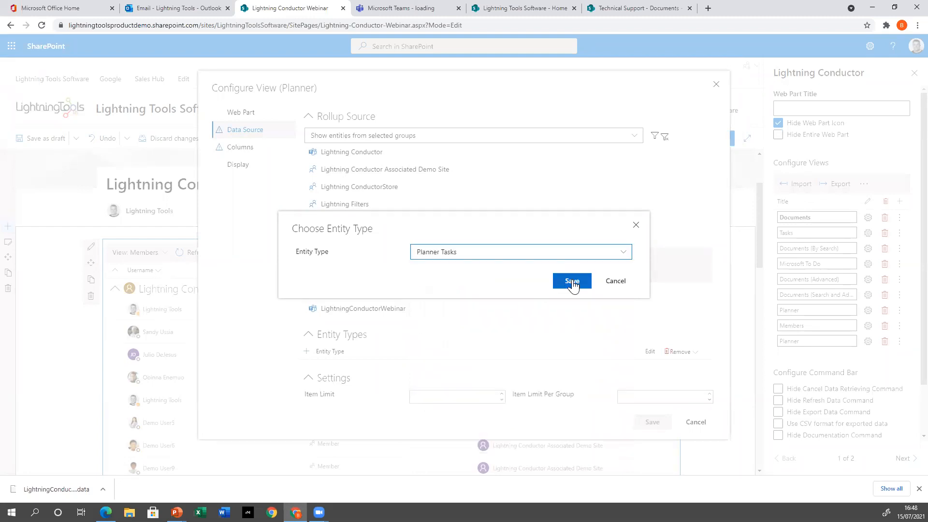
pyautogui.click(572, 282)
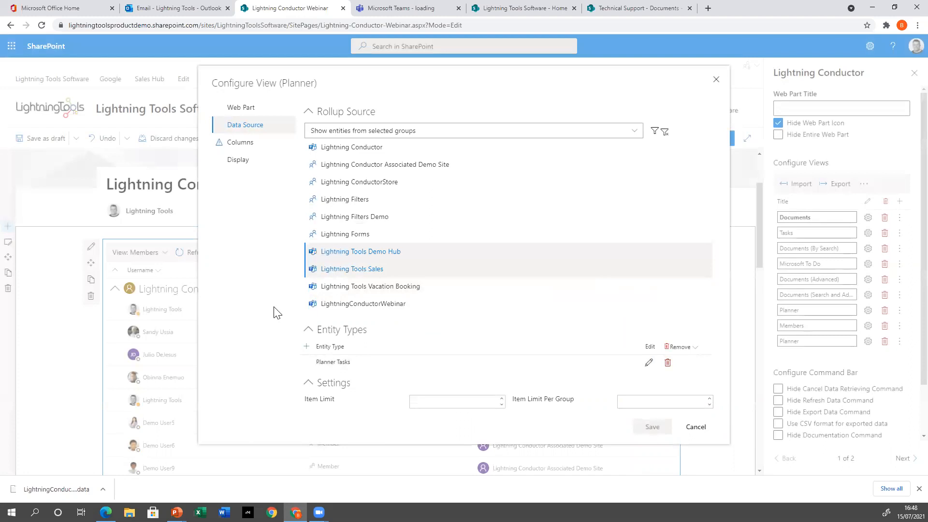
# Step: Review the columns available for the Planner tasks, plans, buckets and groups, and the view's grid display settings
pyautogui.click(244, 144)
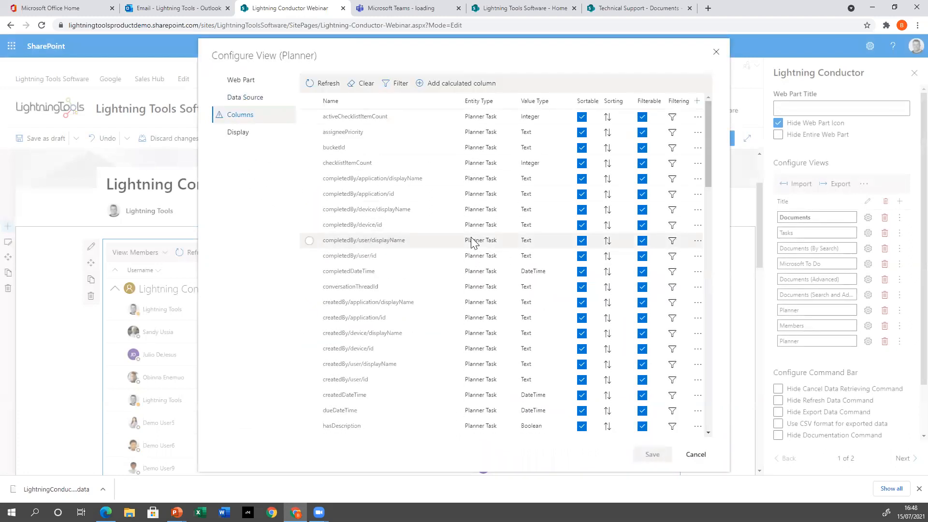
pyautogui.scroll(-10, 464, 260)
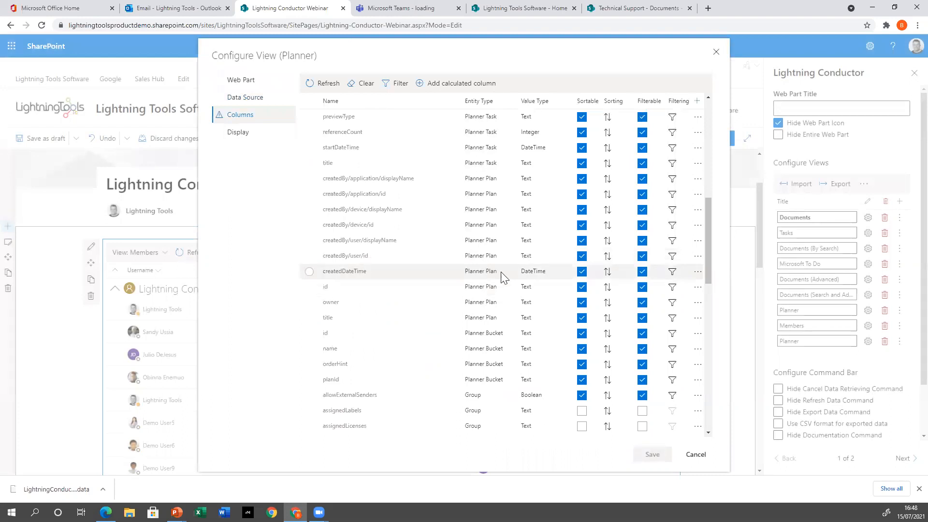
pyautogui.scroll(-4, 494, 352)
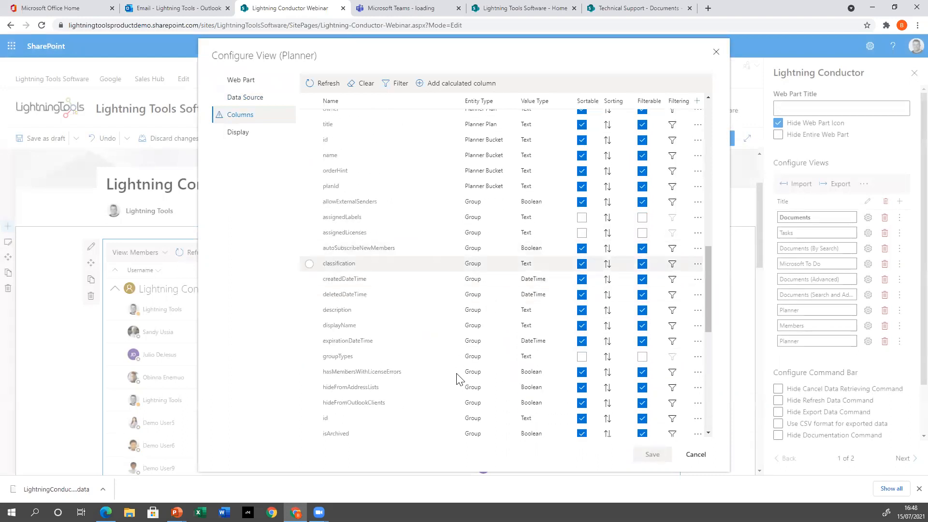
pyautogui.scroll(8, 428, 317)
pyautogui.scroll(1, 414, 291)
pyautogui.click(241, 133)
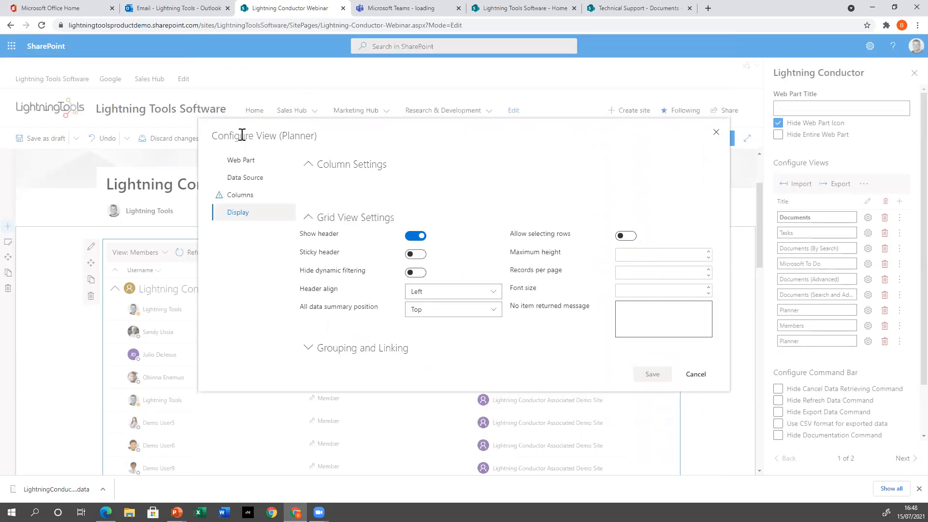
pyautogui.click(257, 179)
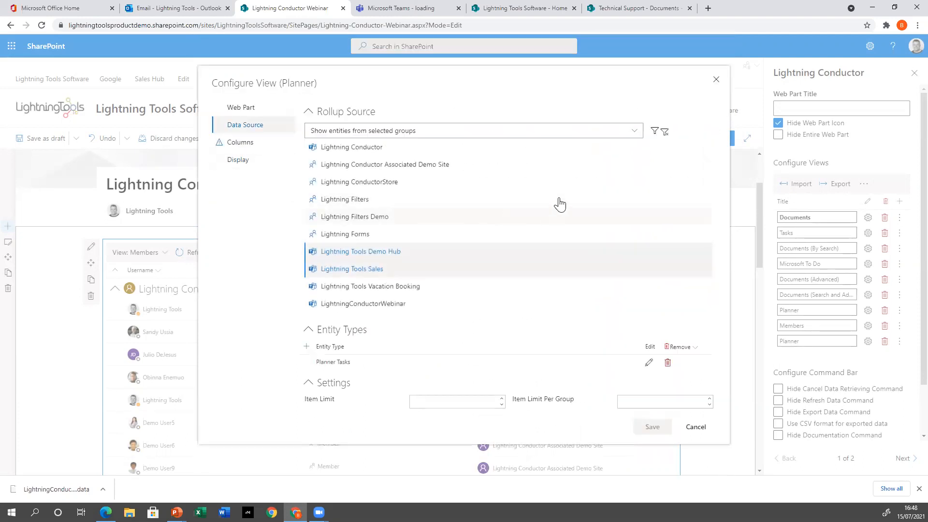
# Step: Set the Planner view to the JSON Display Provider with LightningToolsPlannerTasks.js as its rendering file and save the view
pyautogui.click(248, 109)
pyautogui.click(537, 239)
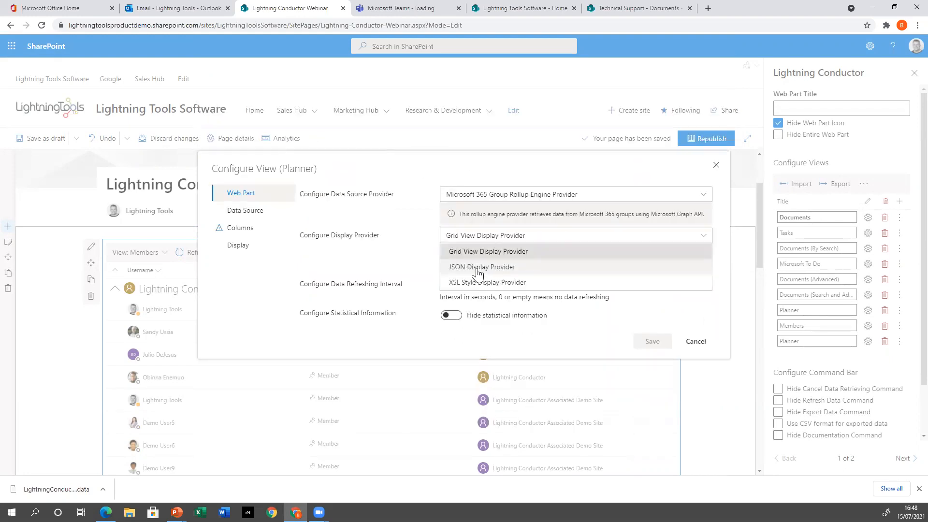
pyautogui.click(477, 270)
pyautogui.click(243, 252)
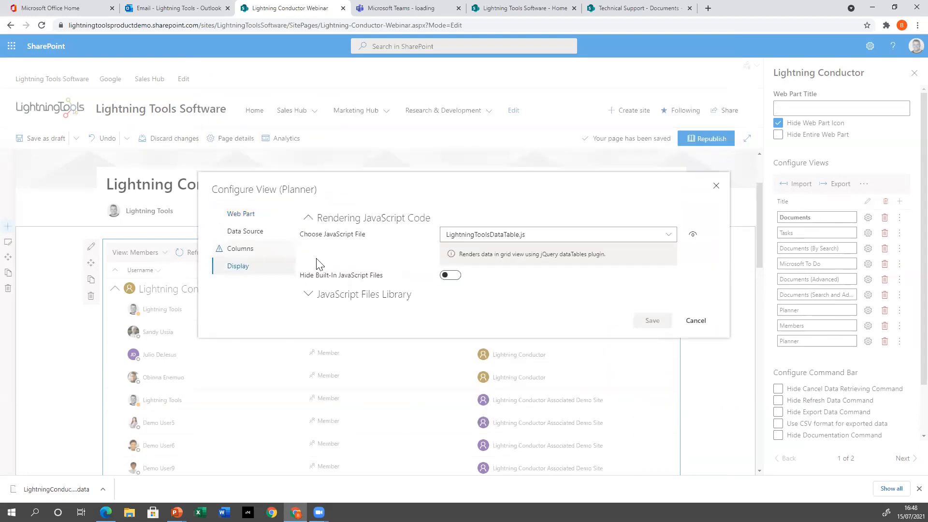
pyautogui.click(526, 240)
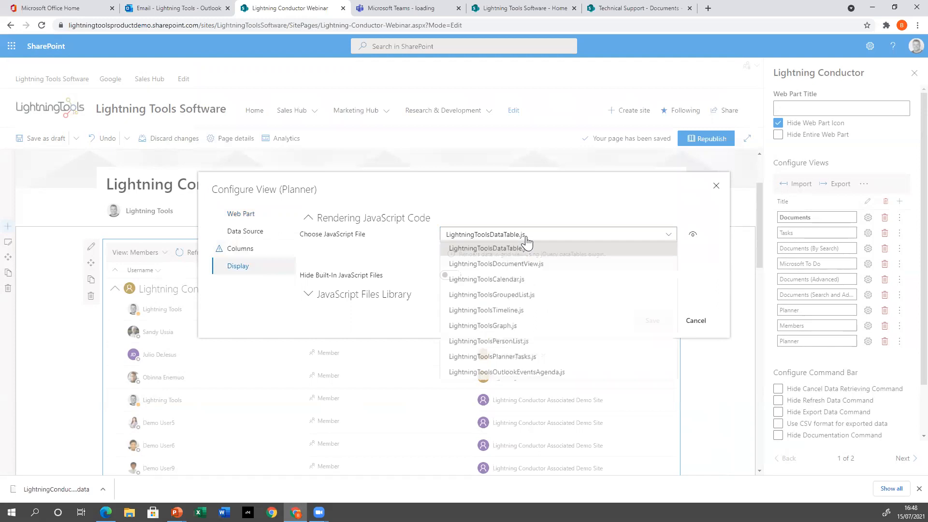
pyautogui.click(516, 360)
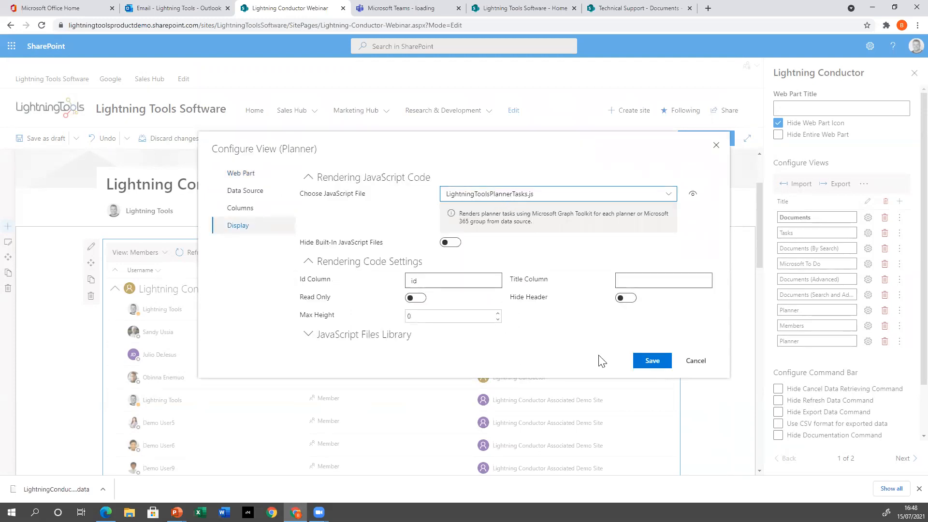
pyautogui.click(653, 361)
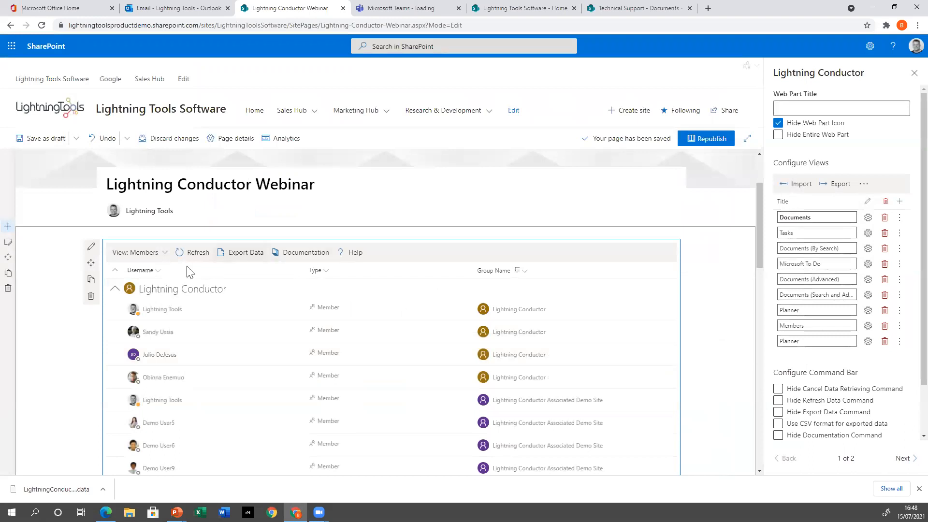
# Step: Display the newly configured Planner view and review its available sources and the tasks it rolls up
pyautogui.click(165, 256)
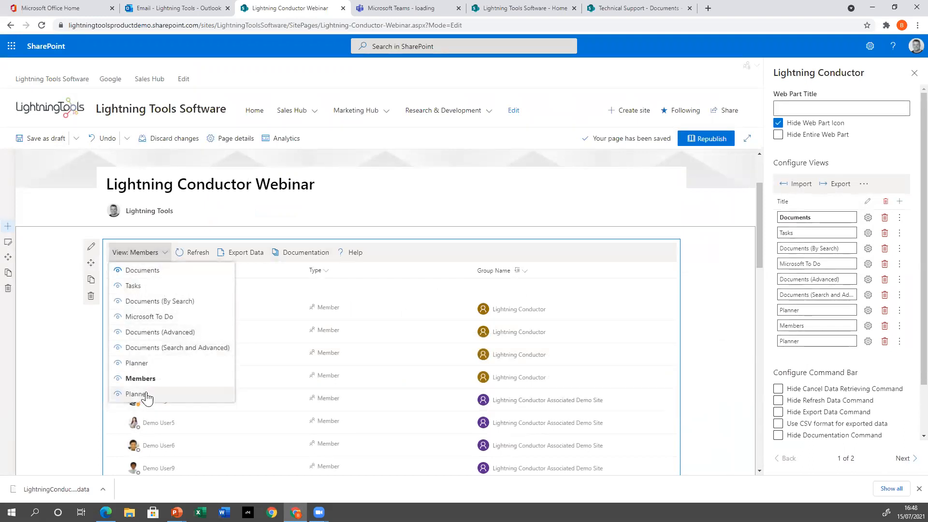
pyautogui.click(151, 409)
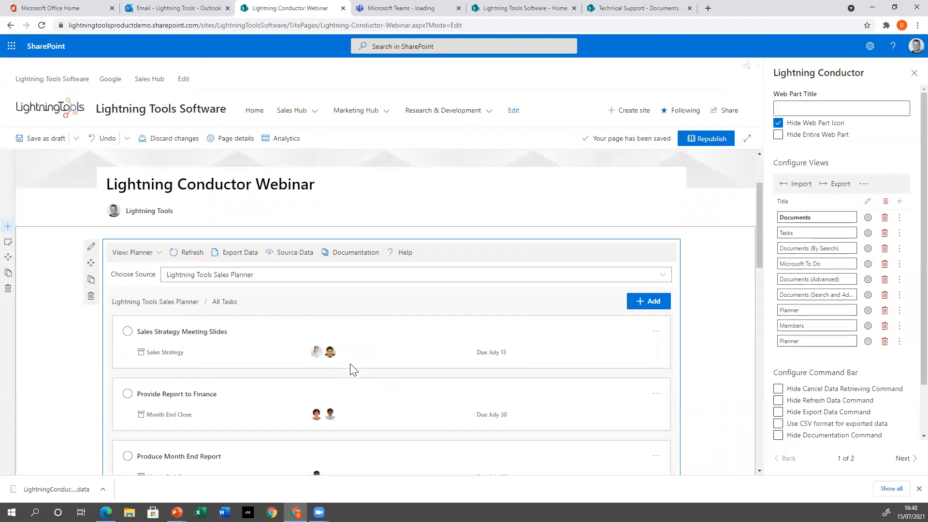
pyautogui.click(230, 279)
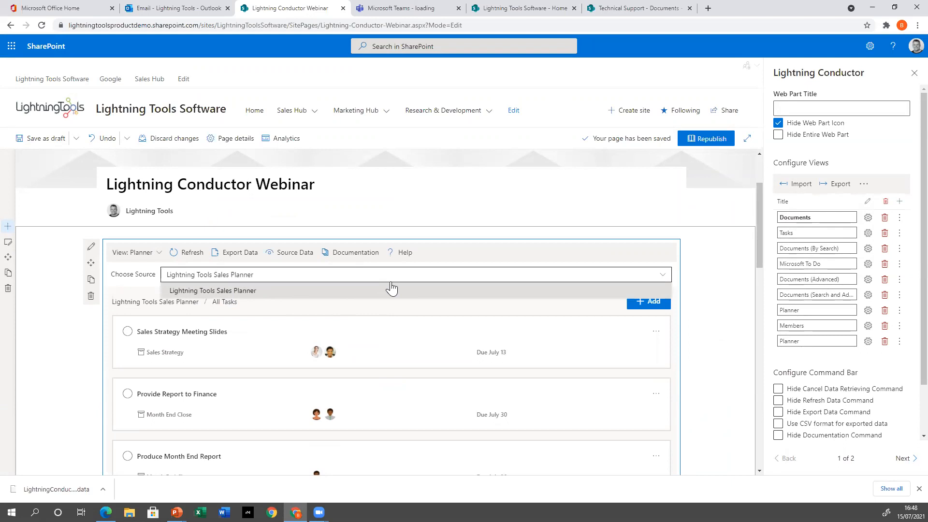
pyautogui.click(695, 296)
pyautogui.scroll(-3, 396, 392)
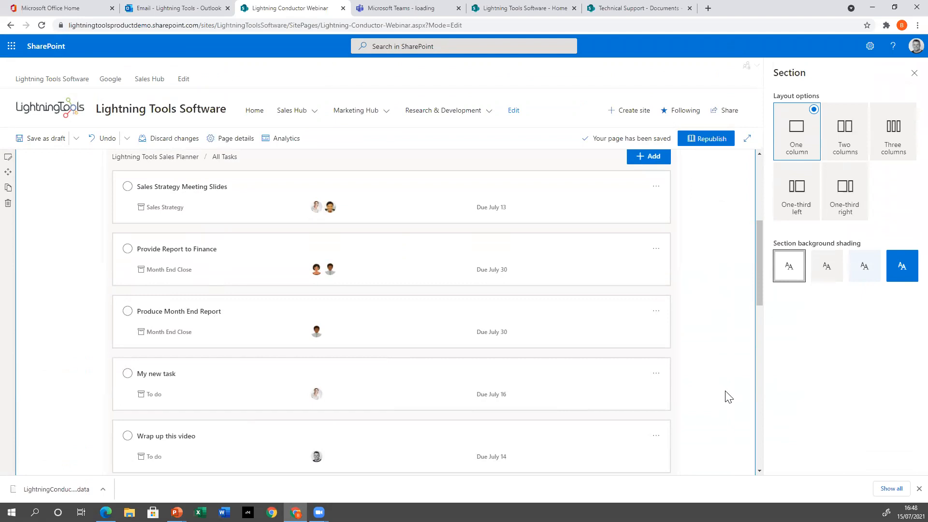
pyautogui.scroll(-2, 238, 387)
pyautogui.scroll(-1, 188, 381)
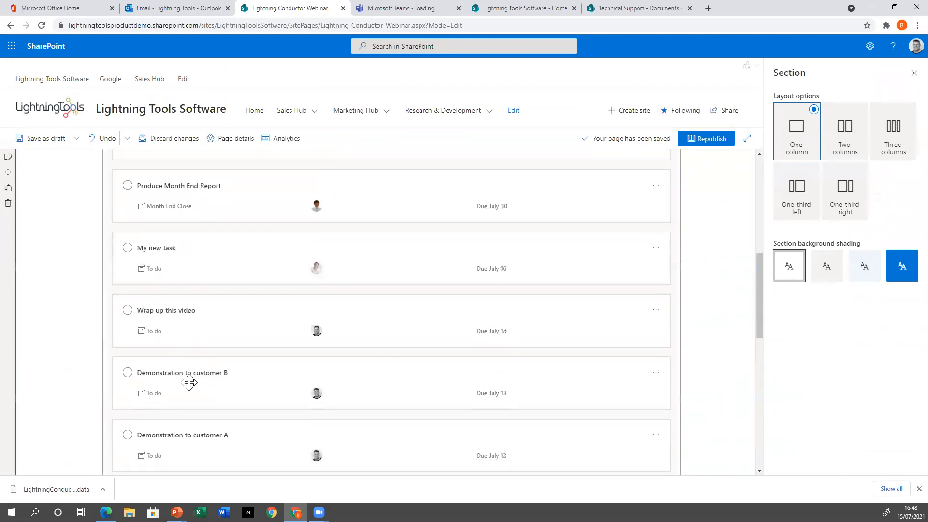
pyautogui.scroll(-2, 154, 394)
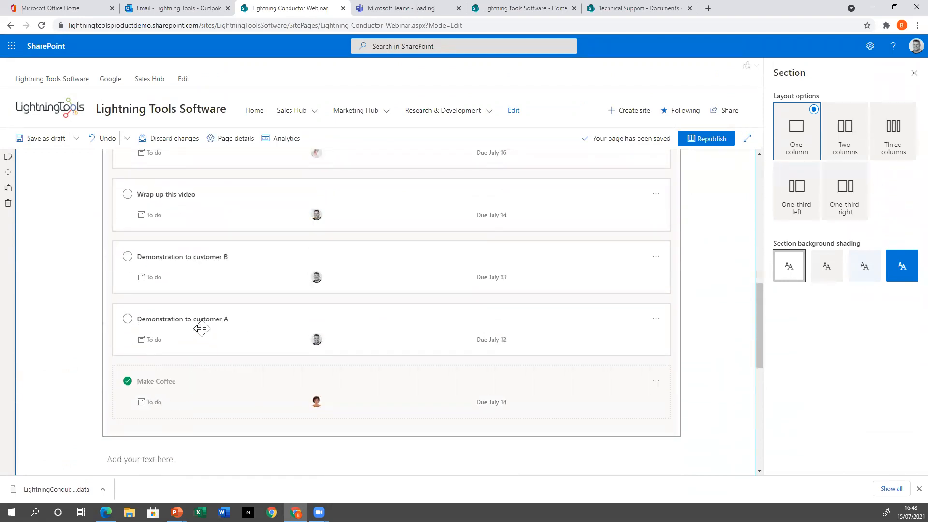
pyautogui.scroll(1, 256, 343)
pyautogui.scroll(6, 261, 345)
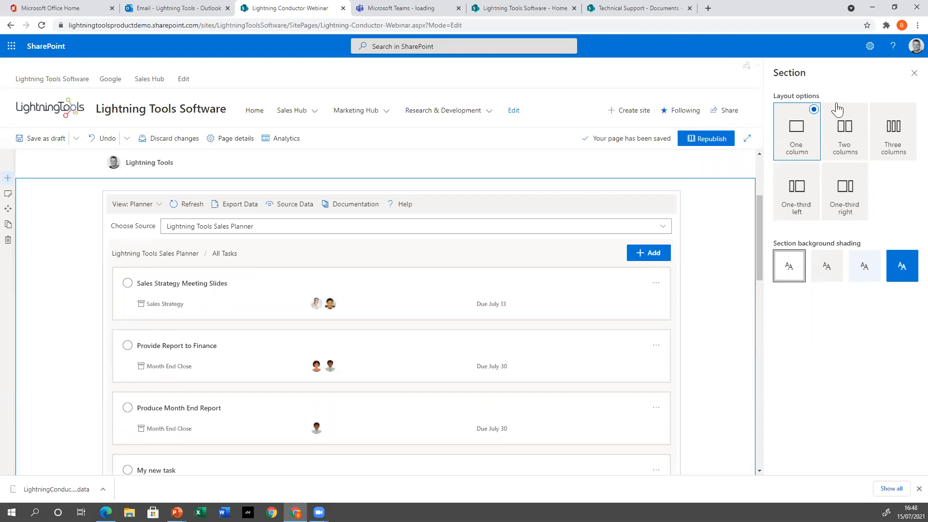
pyautogui.click(913, 73)
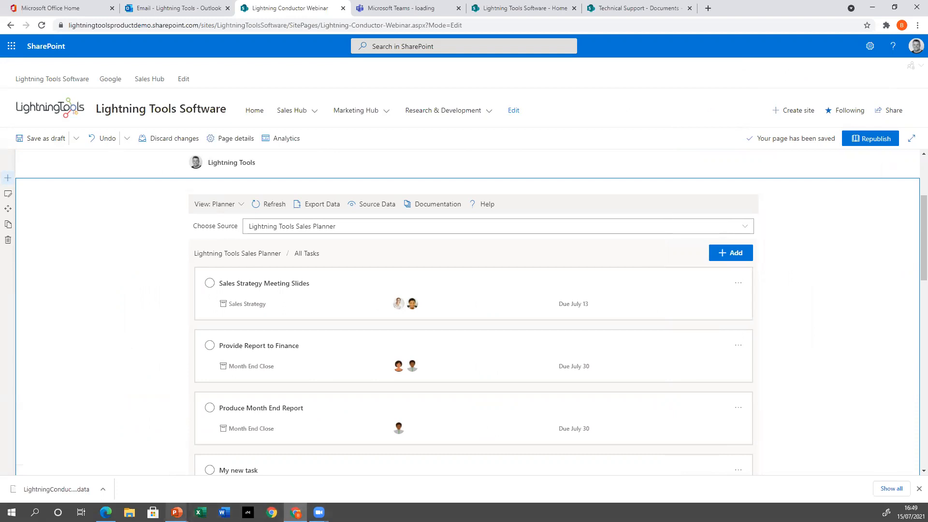
# Step: Switch to the PowerPoint slideshow and show the slide on integrating Lightning Conductor with Data Viewer and Lightning Filters
pyautogui.moveTo(176, 512)
pyautogui.click(177, 480)
pyautogui.click(396, 287)
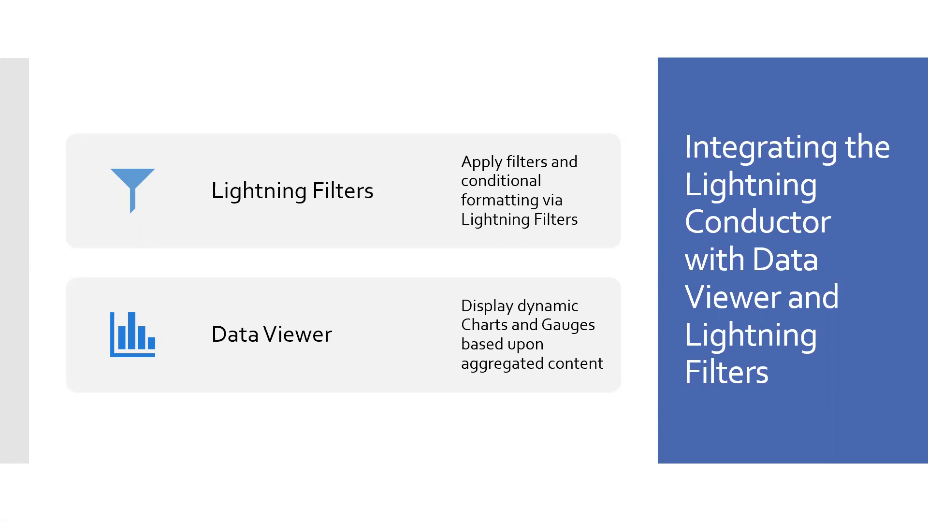
pyautogui.click(372, 303)
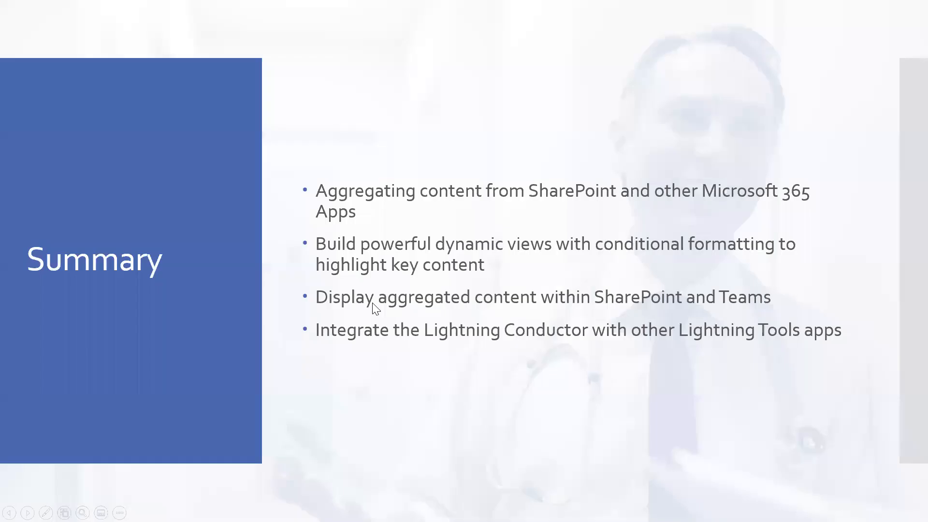
pyautogui.press('Left')
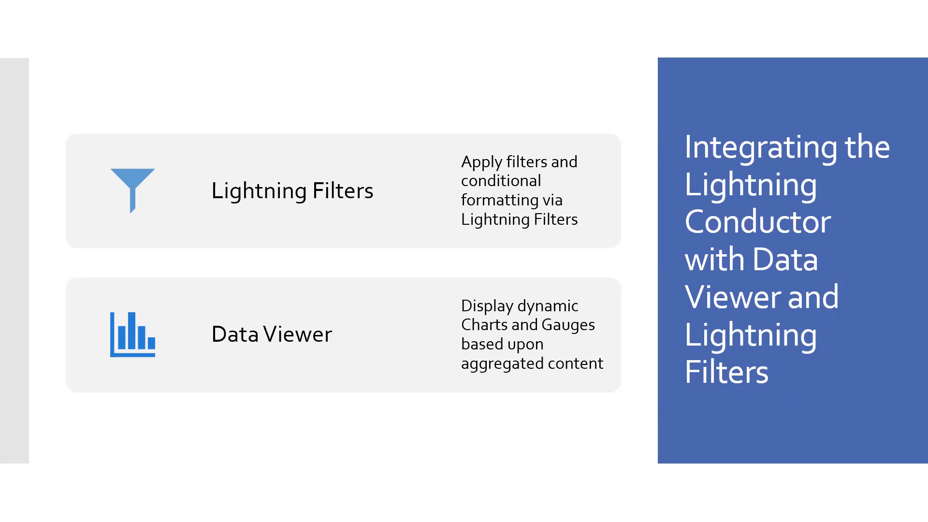
# Step: Switch back to the SharePoint page and change the layout of the web part's section to One-third right
pyautogui.hotkey('alt', 'Tab')
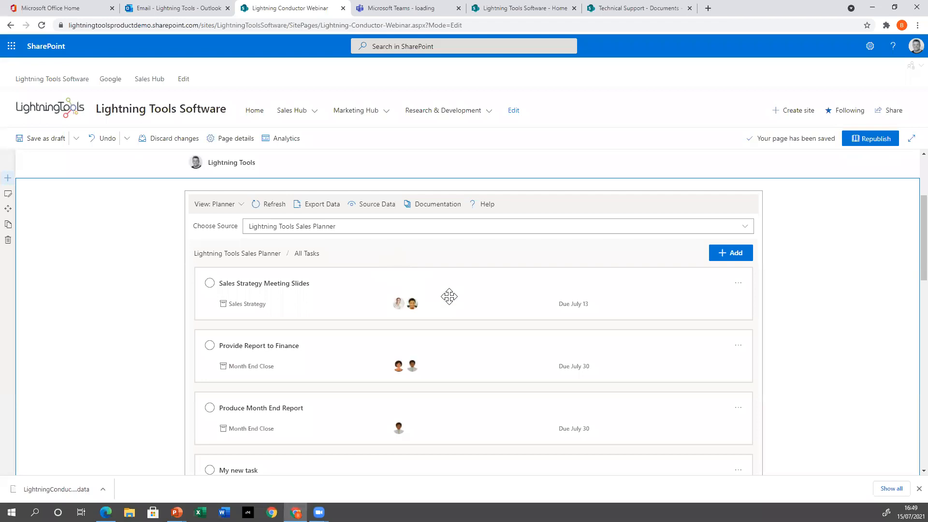
pyautogui.scroll(3, 449, 300)
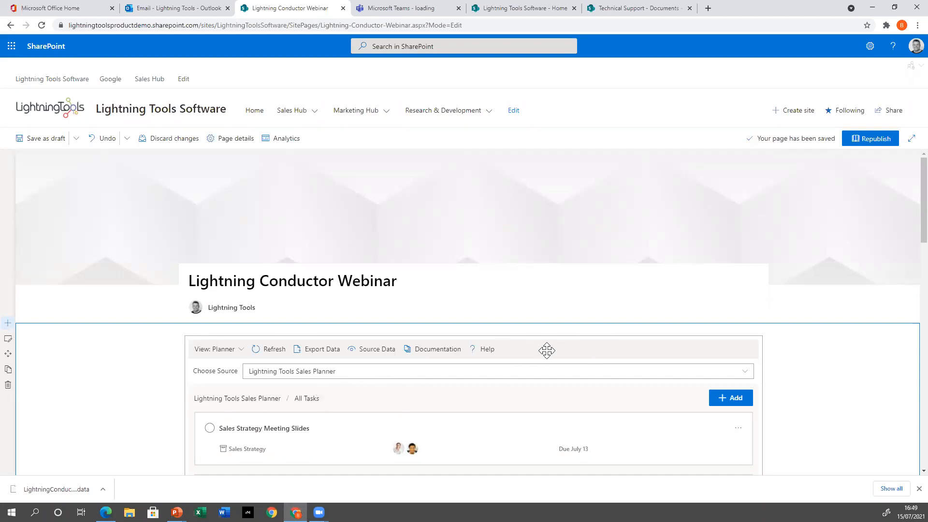
pyautogui.scroll(-4, 546, 350)
pyautogui.scroll(1, 325, 305)
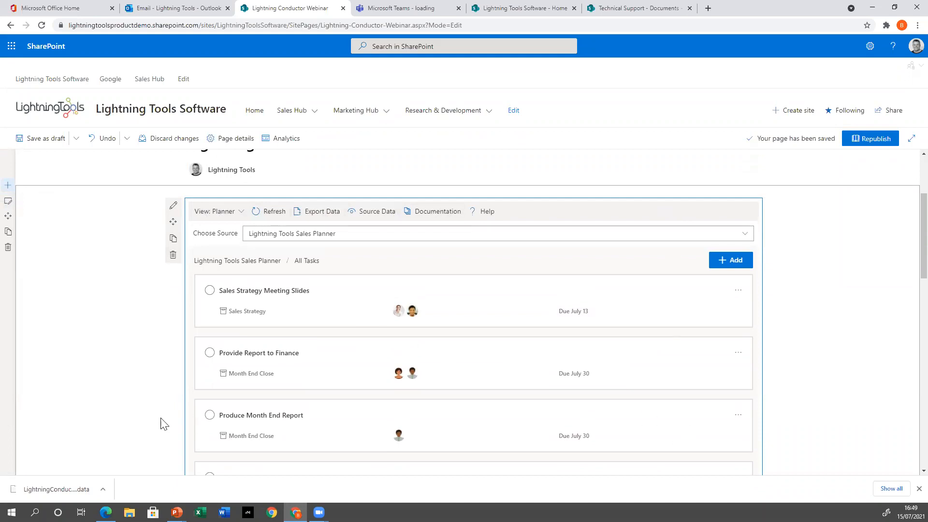
pyautogui.click(8, 201)
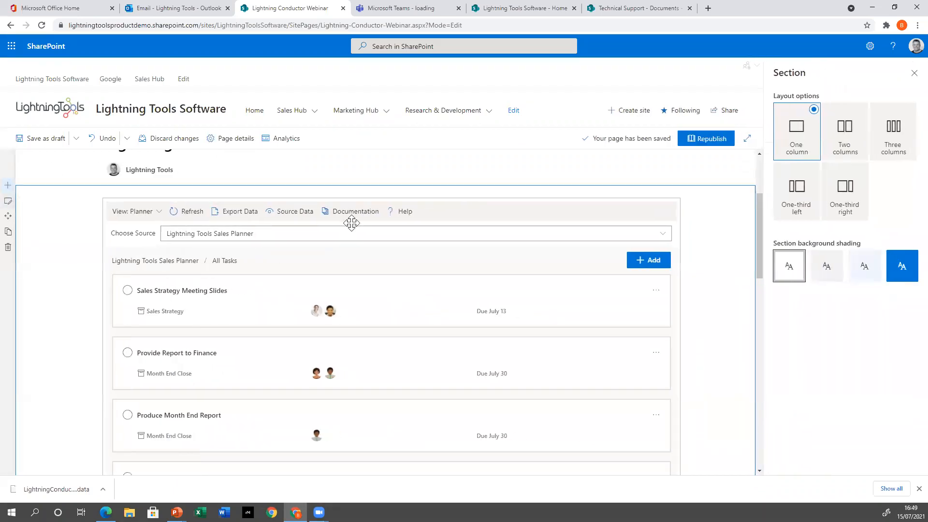
pyautogui.click(841, 216)
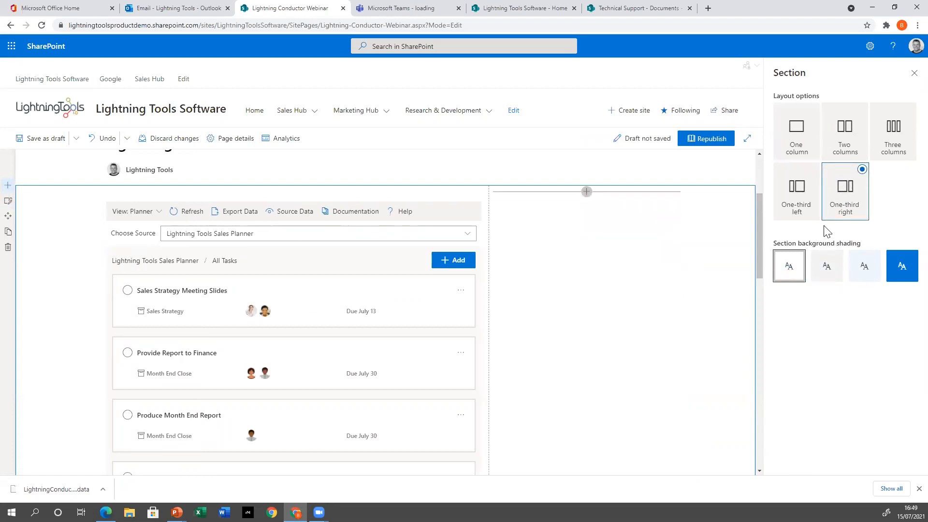
pyautogui.click(912, 78)
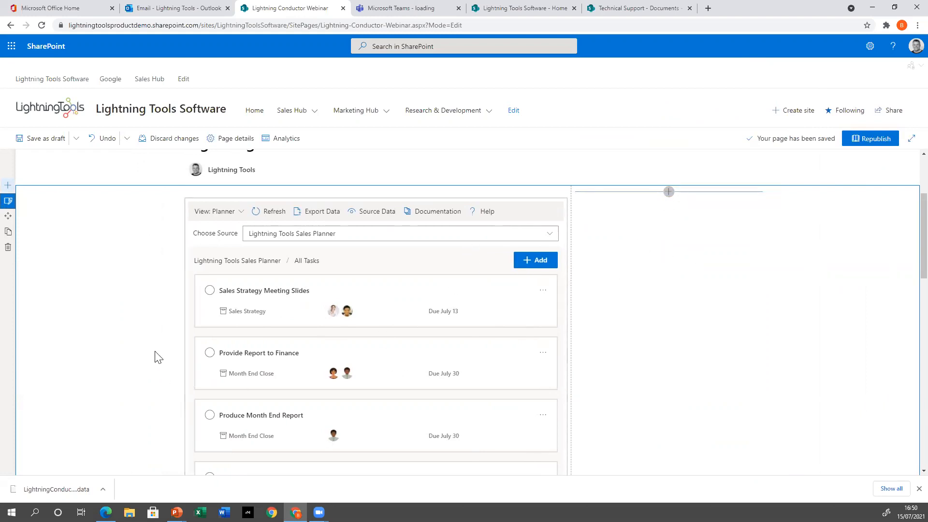
# Step: Switch the Lightning Conductor web part from the Planner view to the Tasks view
pyautogui.scroll(-1, 242, 213)
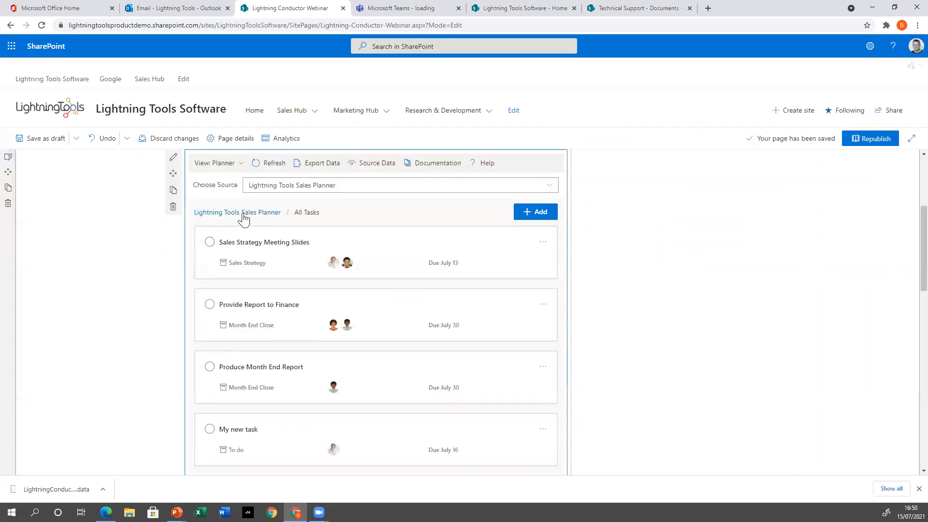
pyautogui.click(241, 165)
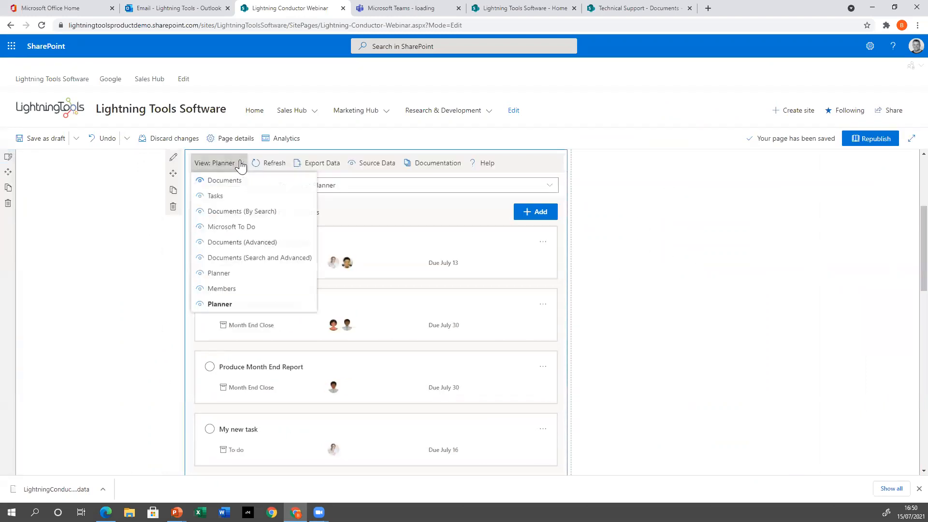
pyautogui.click(216, 196)
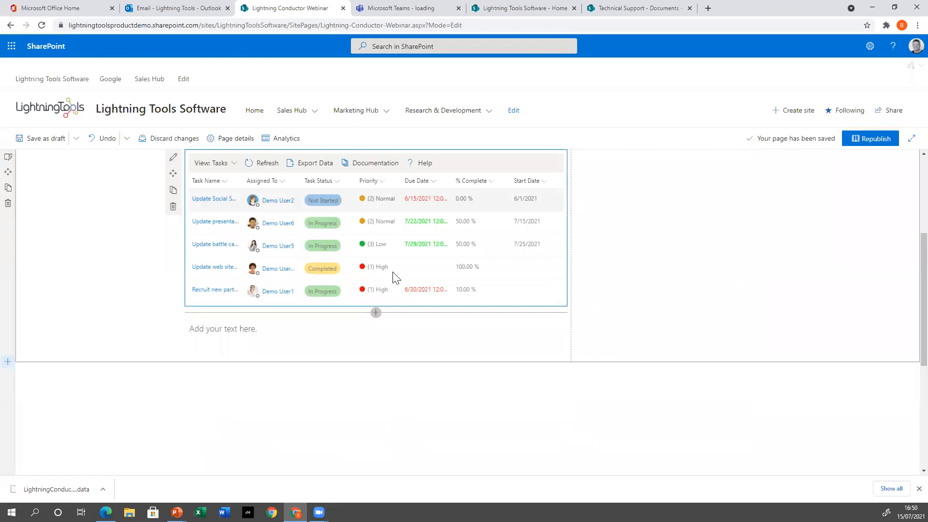
# Step: Add a Lightning Data Viewer web part to the section's empty one-third column
pyautogui.scroll(2, 392, 267)
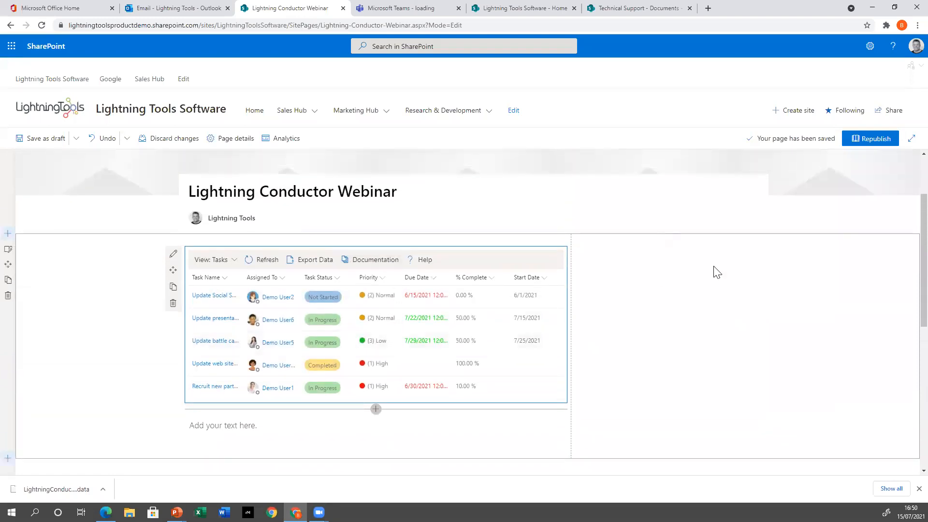
pyautogui.click(668, 240)
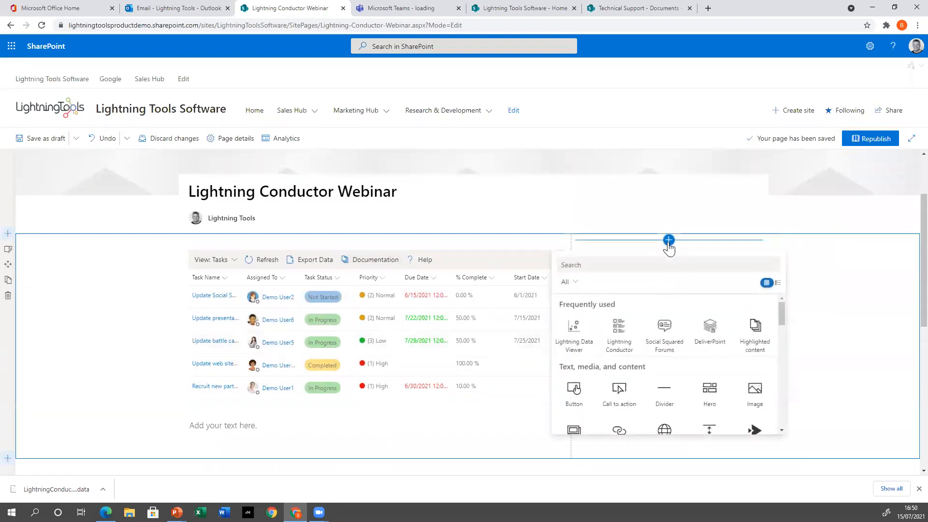
pyautogui.click(571, 333)
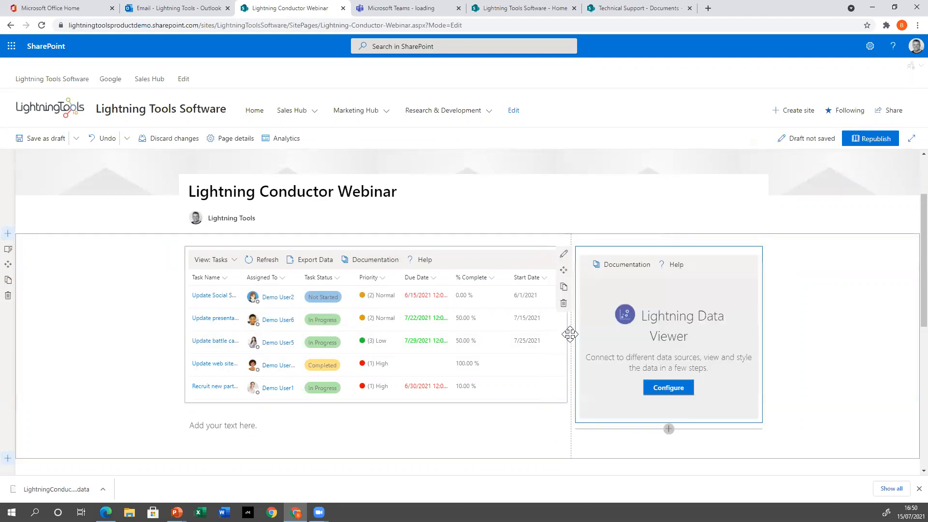
# Step: Configure the Data Viewer to use Current Page Data Source as its data source provider and Charts view as its display provider
pyautogui.click(670, 383)
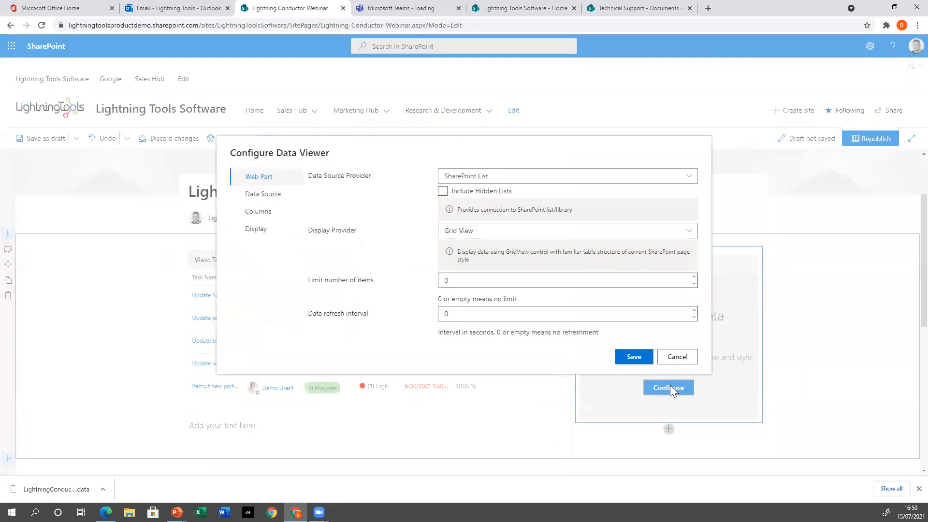
pyautogui.click(503, 176)
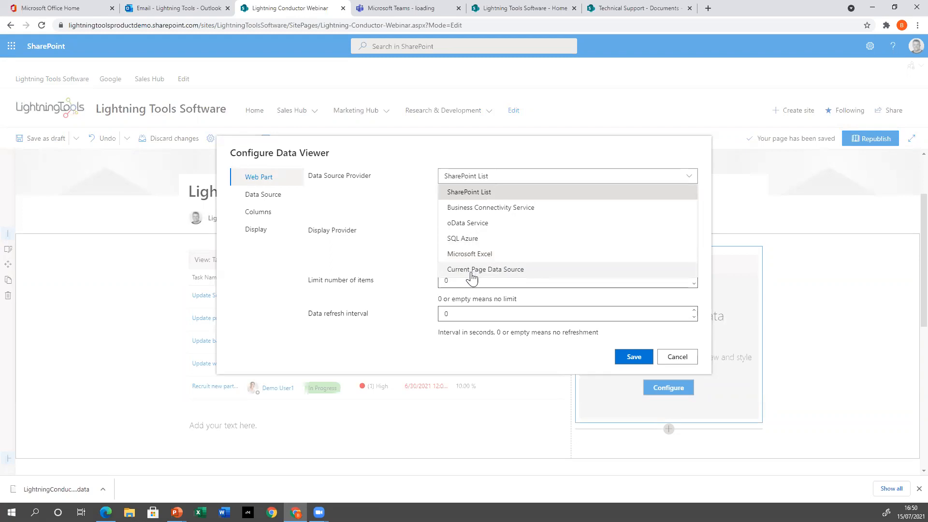
pyautogui.click(539, 270)
pyautogui.click(498, 226)
pyautogui.click(459, 256)
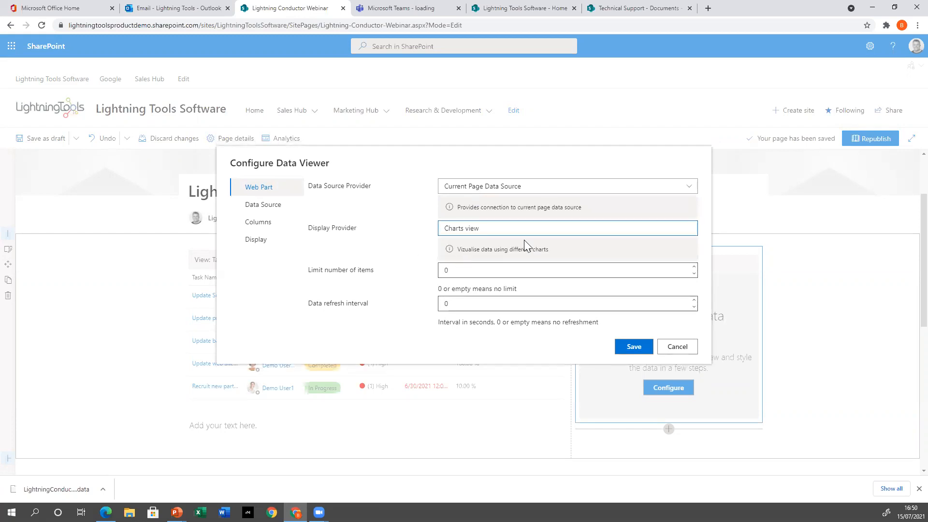
# Step: Connect the Data Viewer's data source to the Retrieved Items property of the Lightning Conductor web part
pyautogui.click(282, 207)
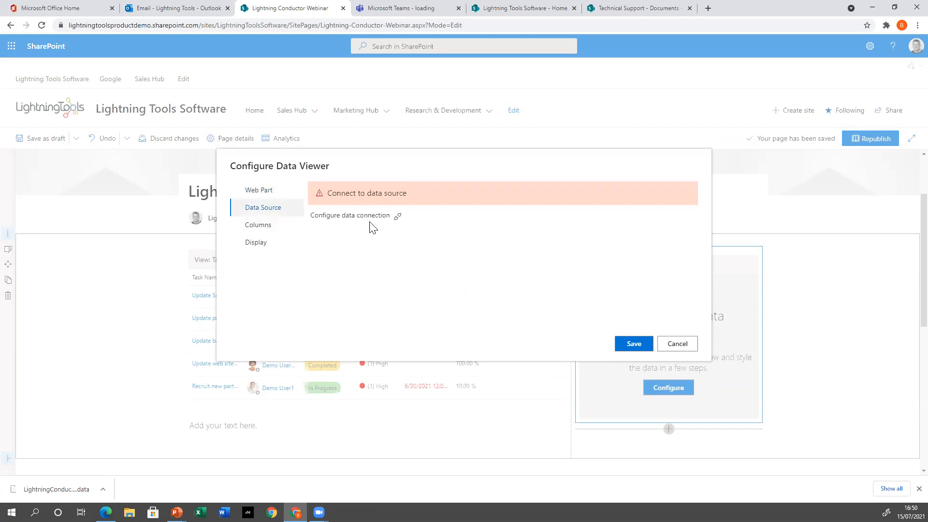
pyautogui.click(397, 217)
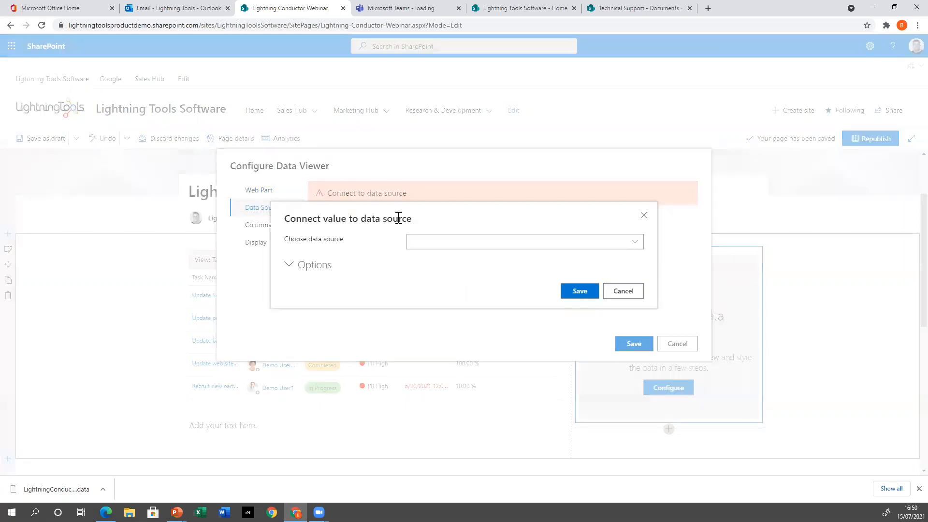
pyautogui.click(637, 242)
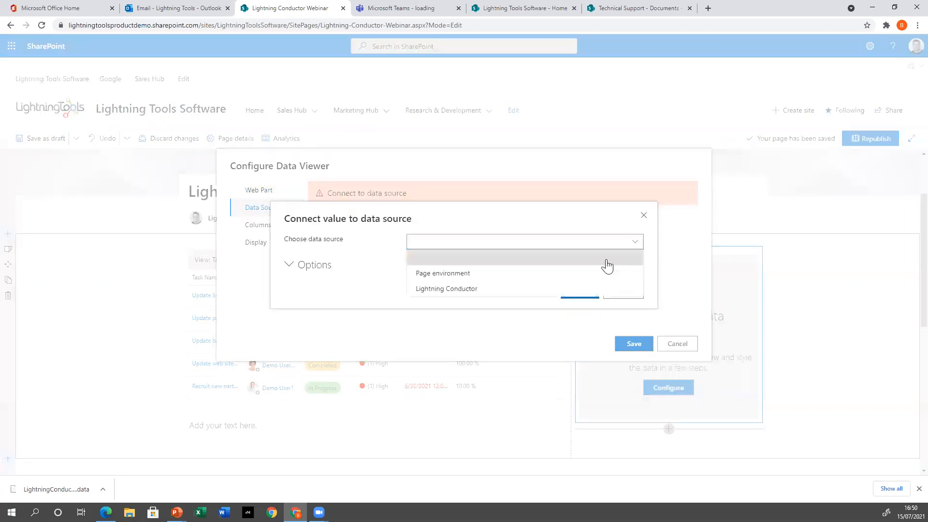
pyautogui.click(457, 290)
pyautogui.click(638, 254)
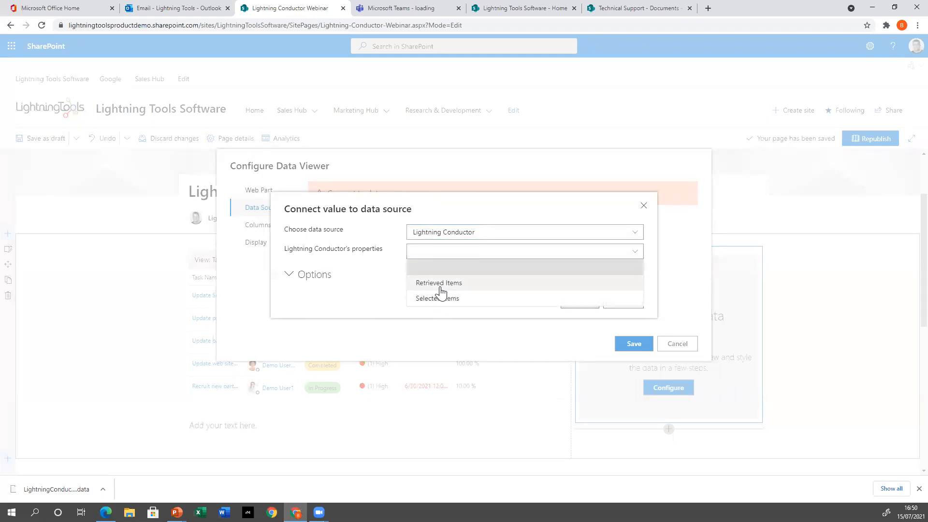
pyautogui.click(439, 284)
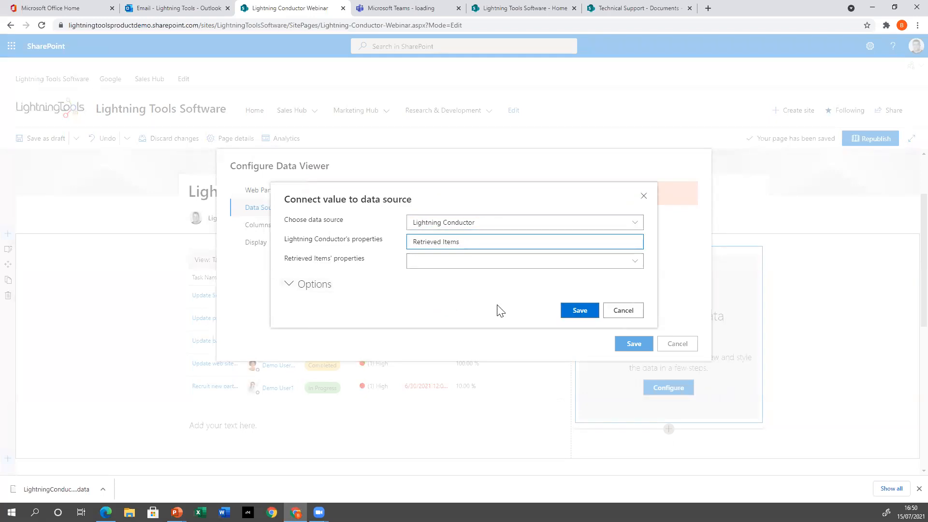
pyautogui.click(564, 313)
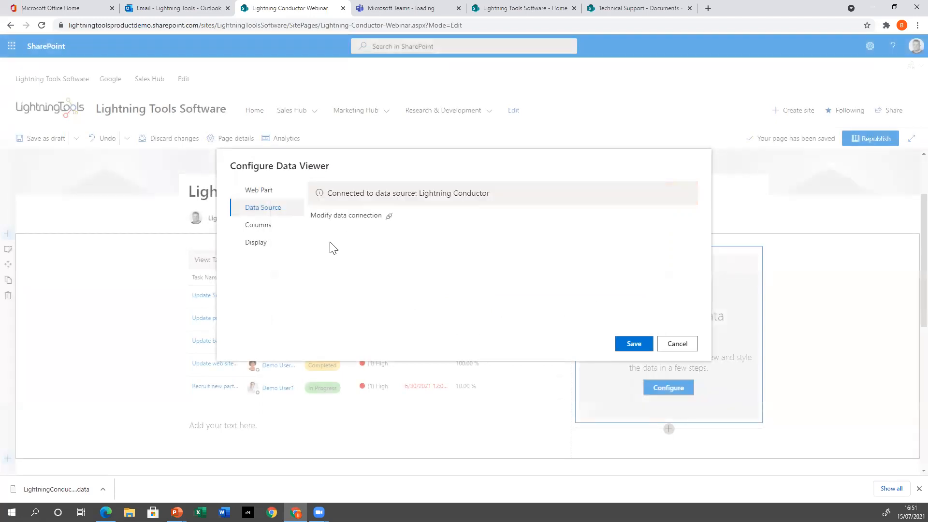
# Step: Select only the Priority and ID columns for the Data Viewer
pyautogui.click(259, 225)
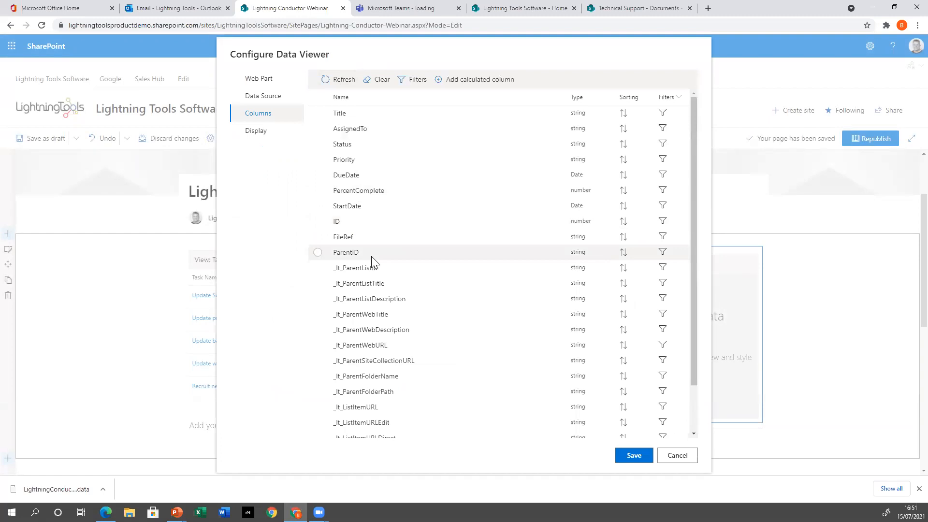
pyautogui.click(325, 166)
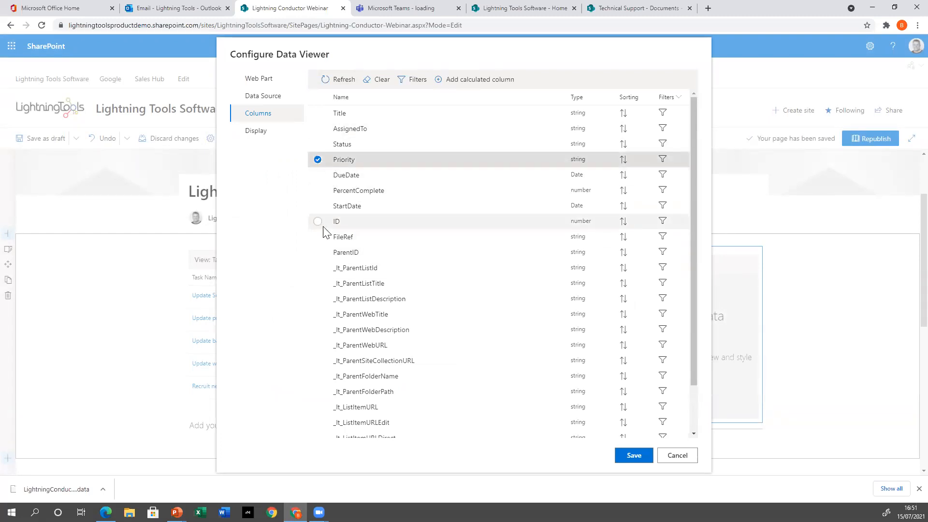
pyautogui.click(325, 114)
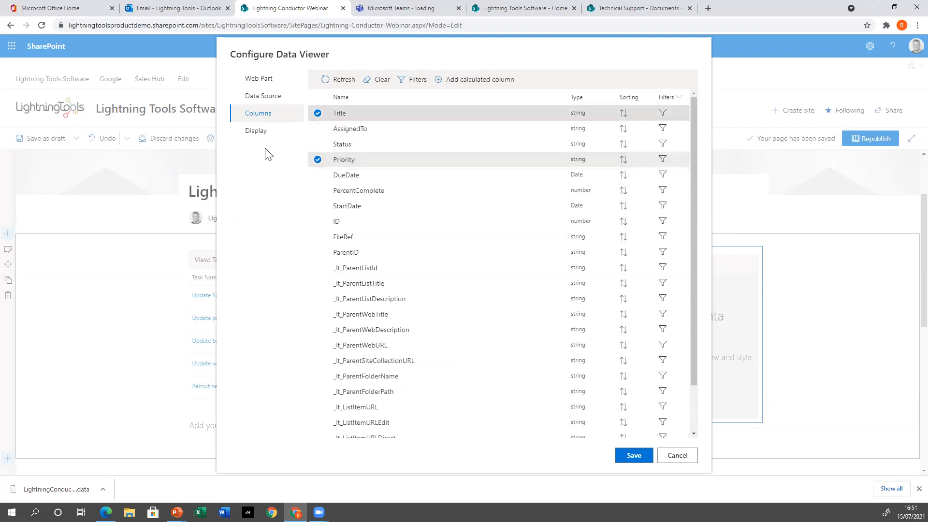
pyautogui.click(319, 114)
pyautogui.click(322, 223)
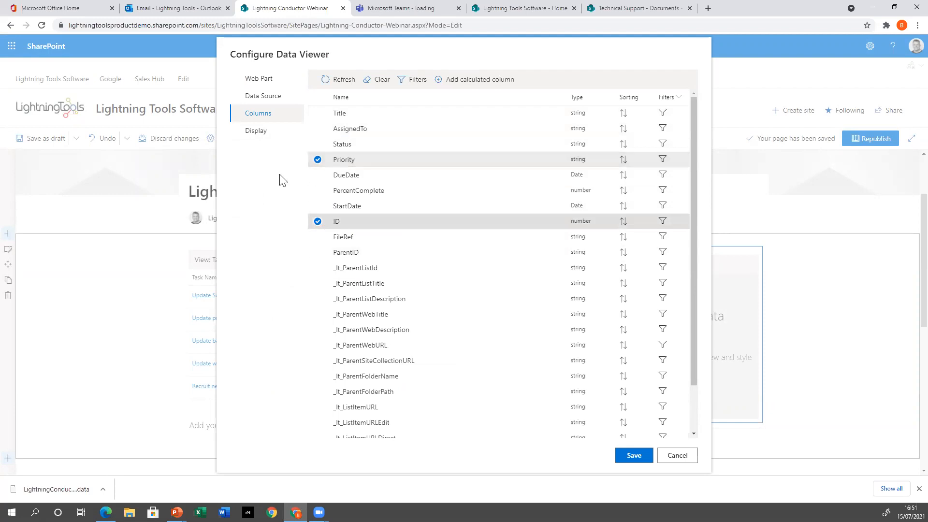
# Step: Set the Data Viewer's chart type to Pie & Donut and group the slices
pyautogui.click(256, 135)
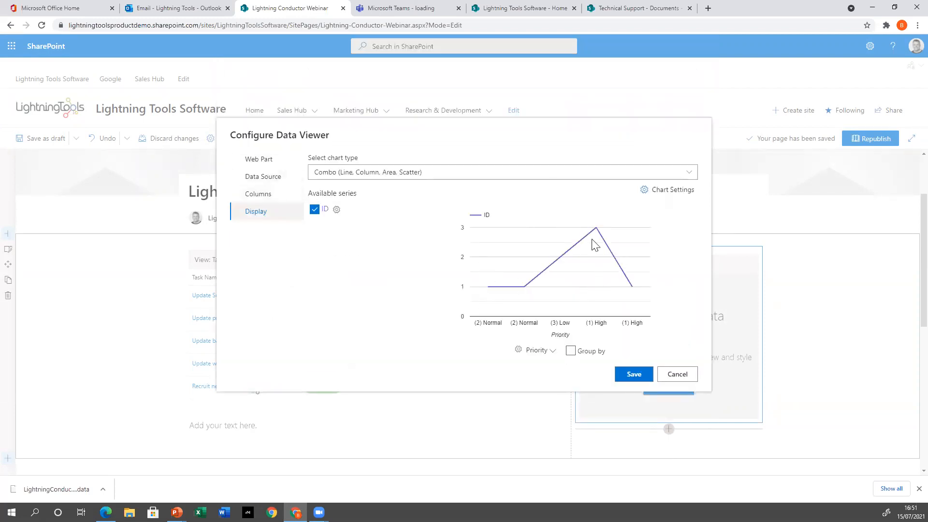
pyautogui.click(393, 173)
pyautogui.click(363, 205)
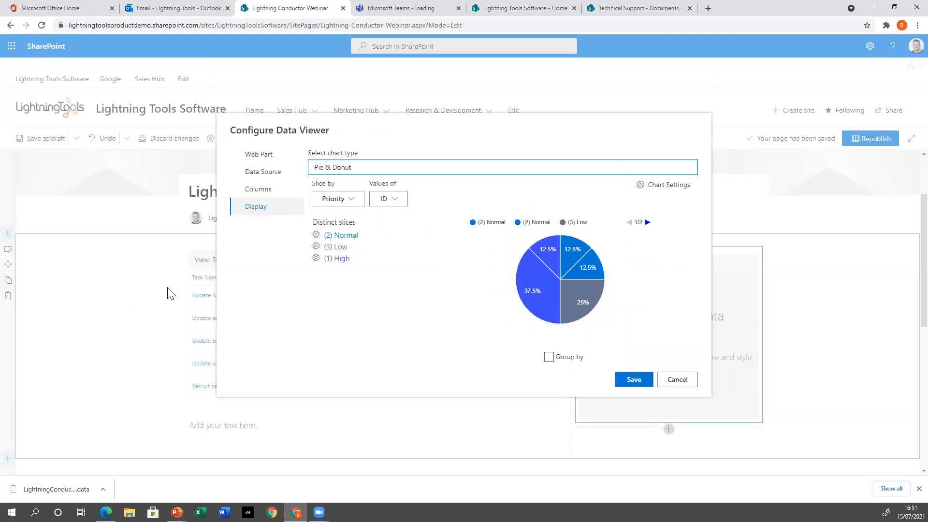
pyautogui.click(548, 358)
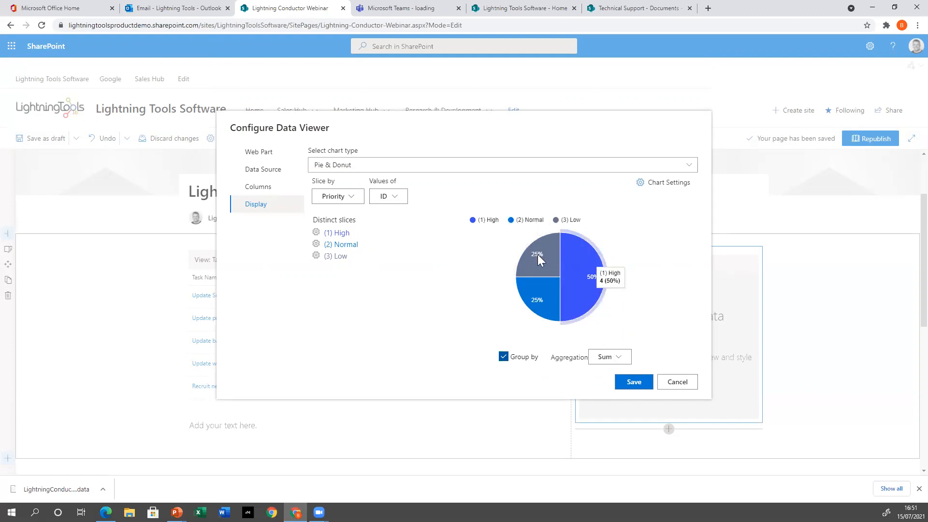
# Step: Give the (1) High slice of the pie chart a custom green colour
pyautogui.click(317, 233)
pyautogui.click(442, 248)
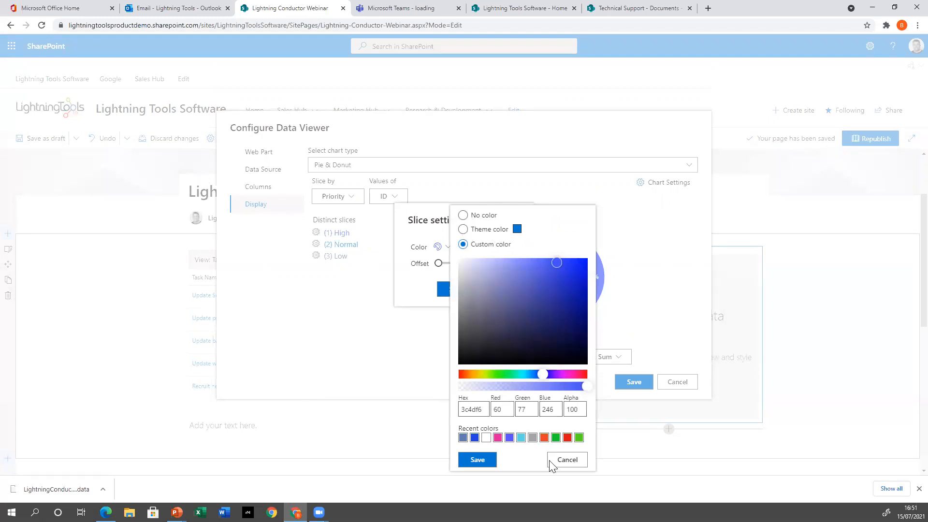
pyautogui.click(517, 375)
pyautogui.click(580, 277)
pyautogui.click(492, 460)
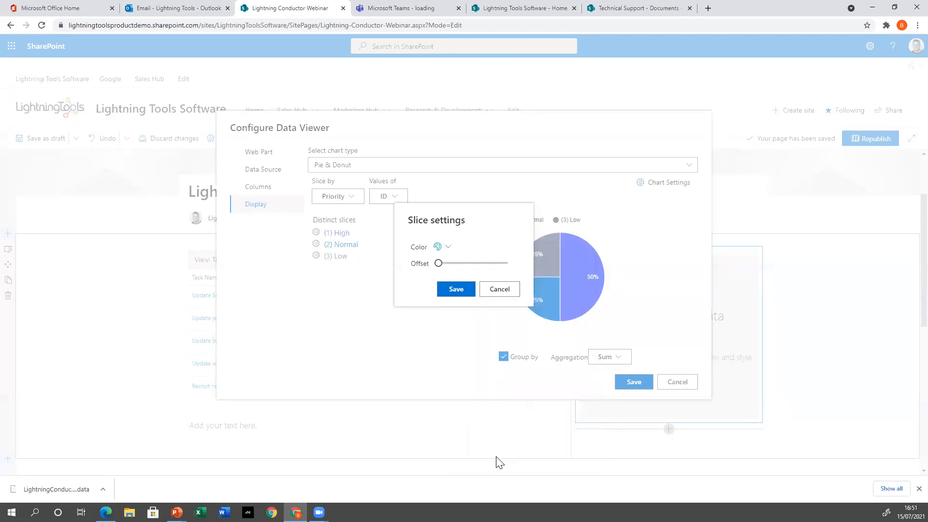
pyautogui.click(469, 288)
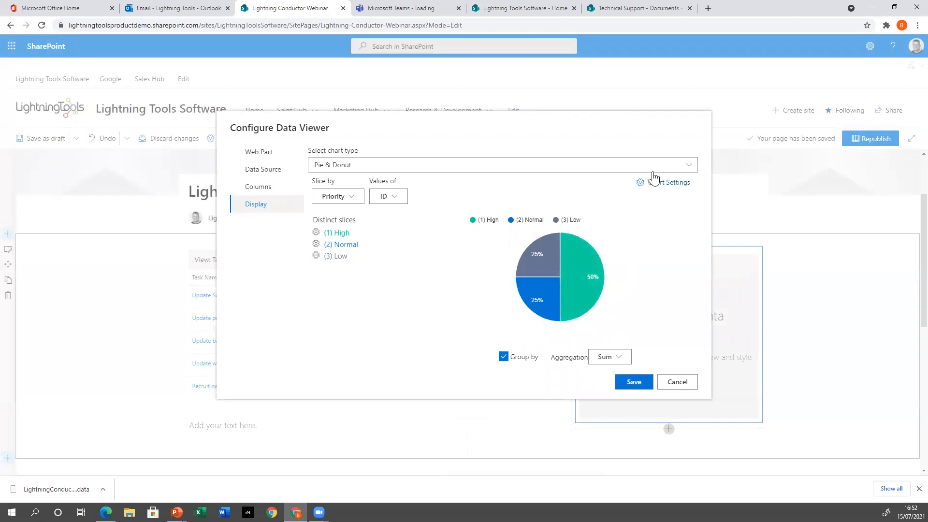
# Step: Make the pie chart 3D and save the Data Viewer configuration
pyautogui.click(642, 187)
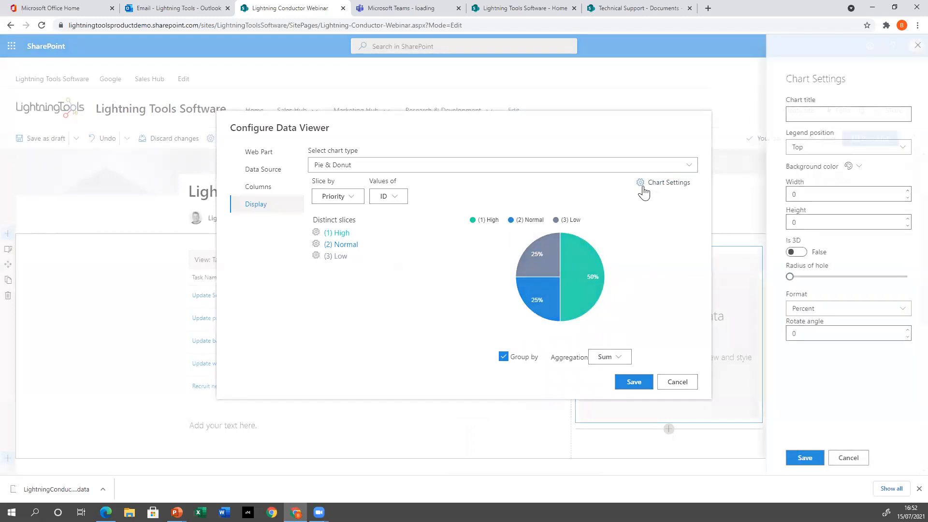
pyautogui.click(795, 252)
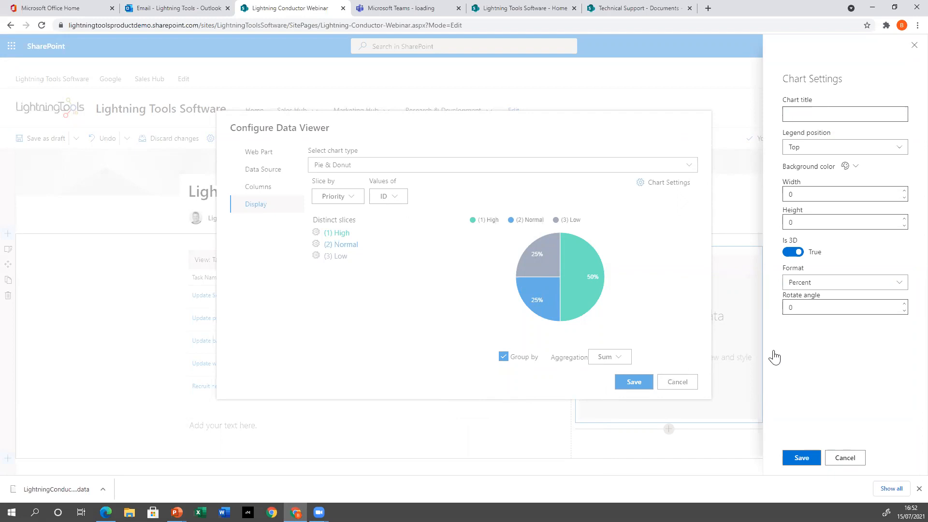
pyautogui.click(802, 458)
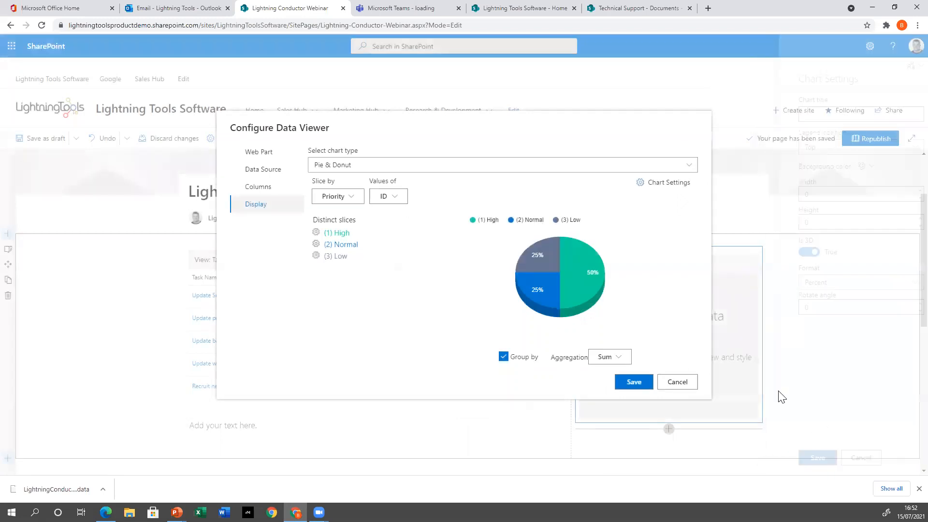
pyautogui.click(634, 382)
pyautogui.moveTo(667, 310)
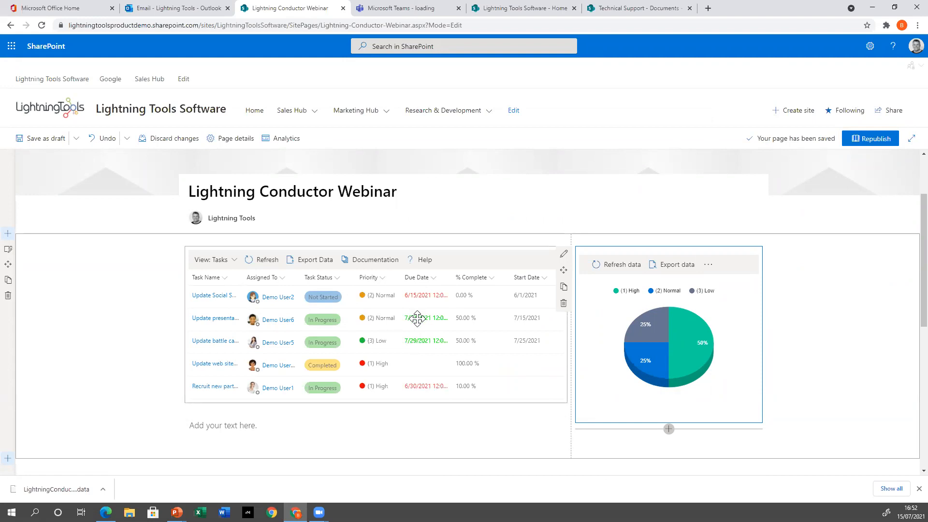
# Step: Add a Lightning Filters web part above the Lightning Conductor web part
pyautogui.click(843, 307)
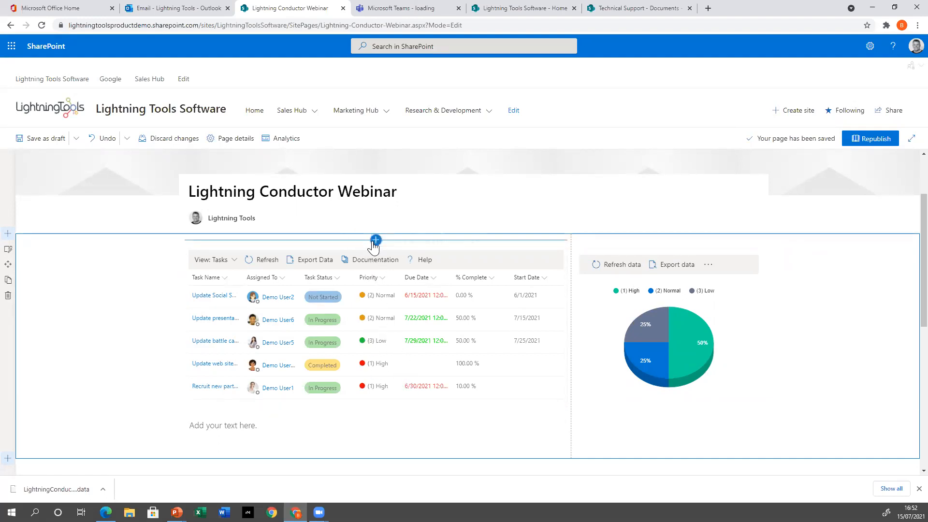
pyautogui.click(376, 241)
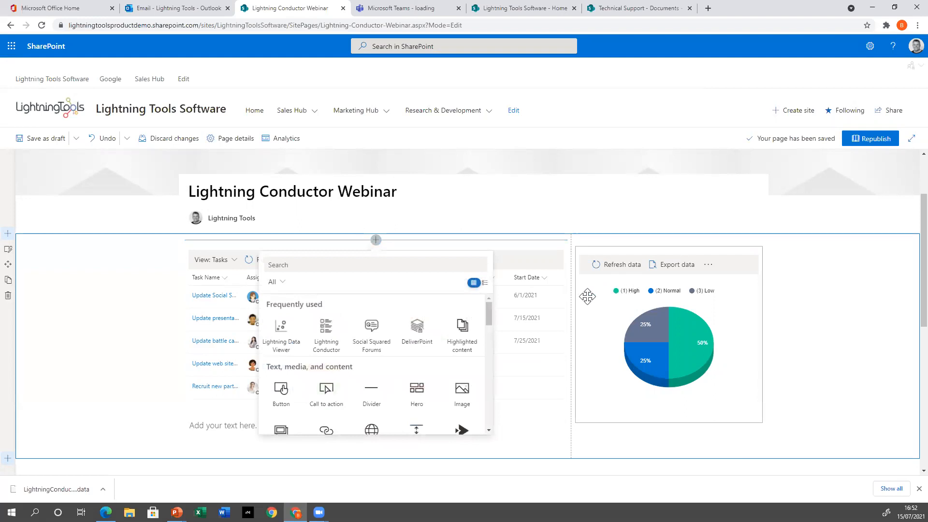
pyautogui.write('light')
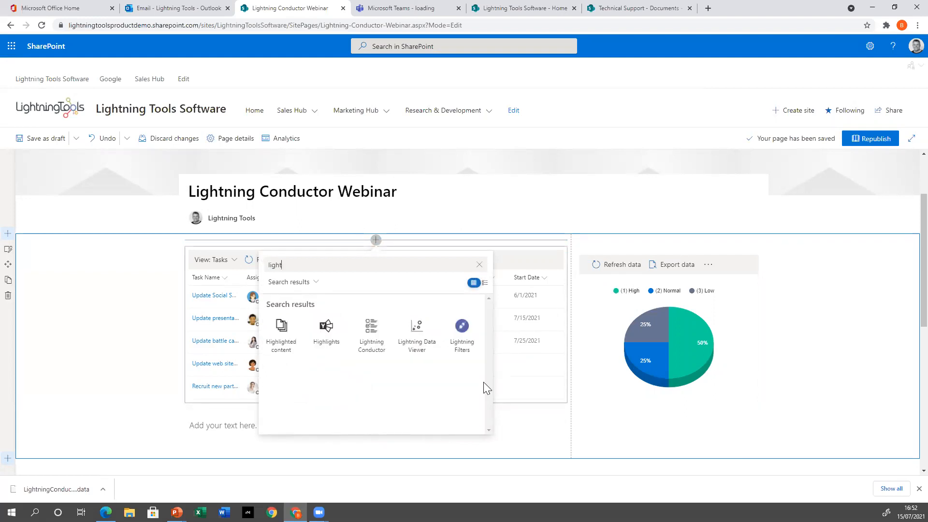
pyautogui.click(459, 332)
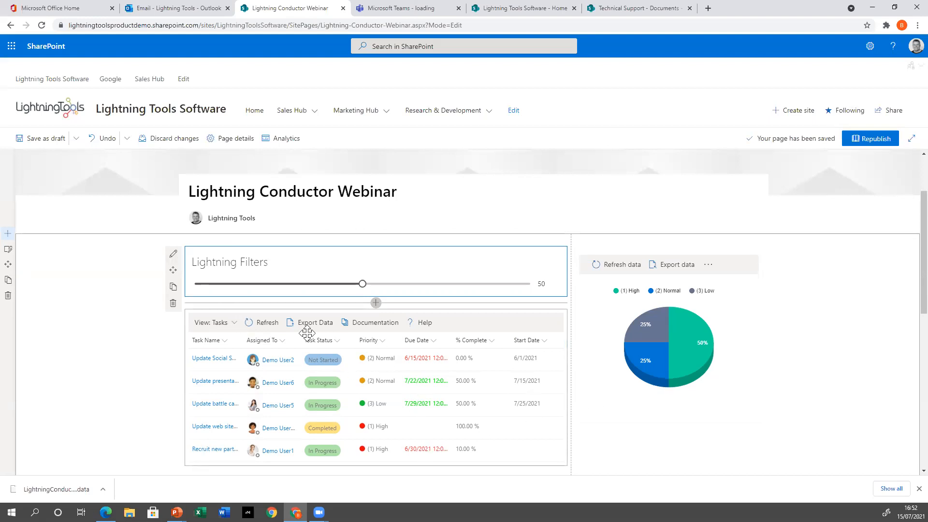
# Step: Switch the Lightning Conductor web part from the Tasks view to the Documents view and look through its grouped items
pyautogui.click(227, 323)
pyautogui.click(232, 324)
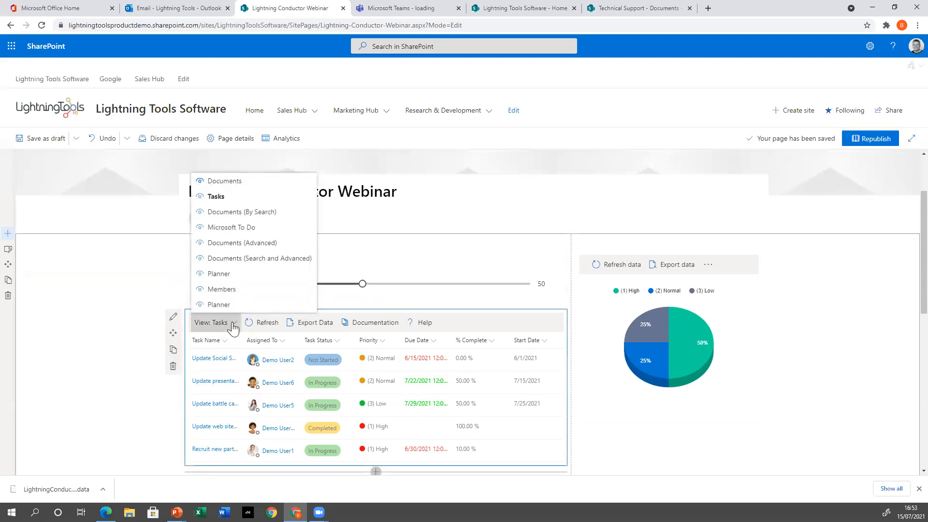
pyautogui.click(225, 181)
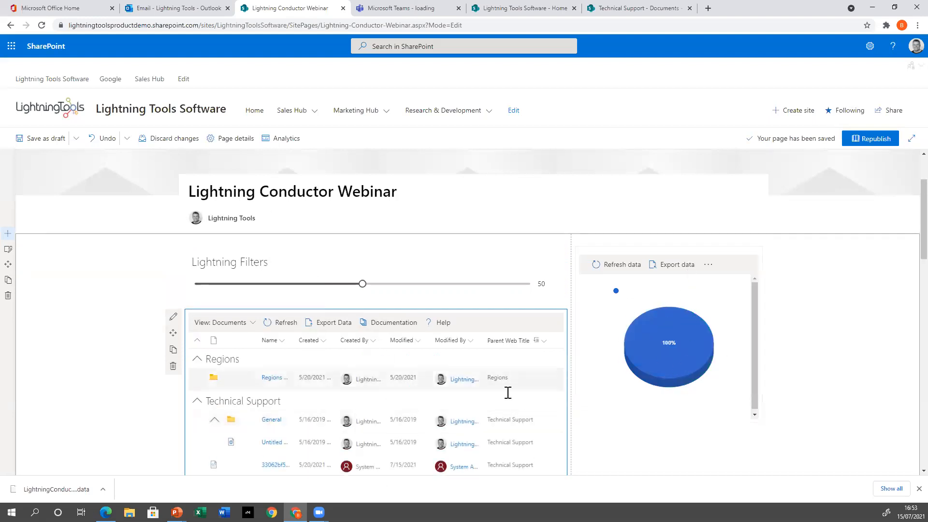
pyautogui.scroll(-3, 338, 394)
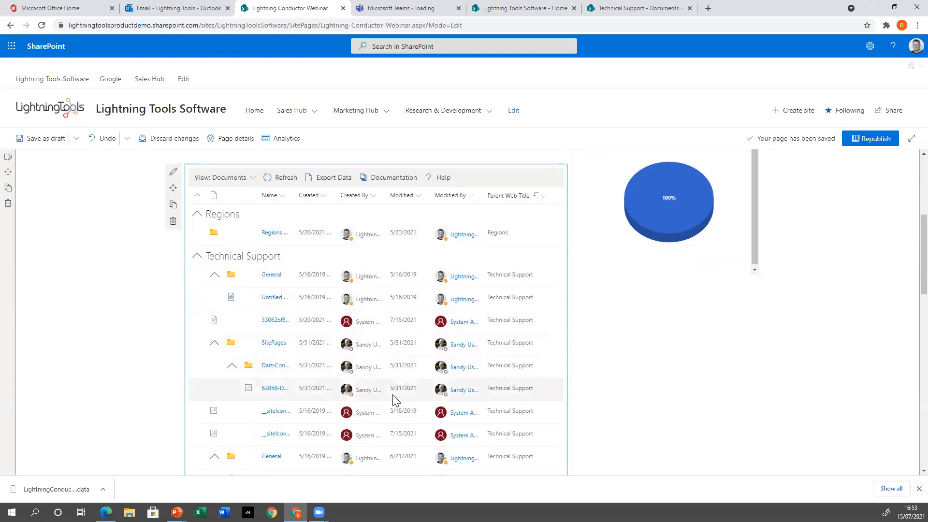
pyautogui.scroll(2, 393, 401)
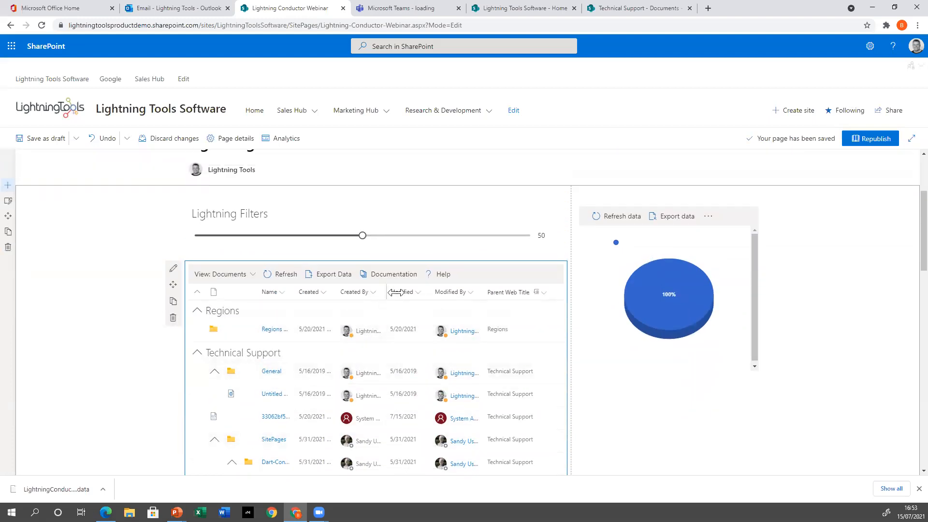
# Step: Delete the Lightning Data Viewer web part with the pie chart
pyautogui.click(619, 252)
pyautogui.click(563, 256)
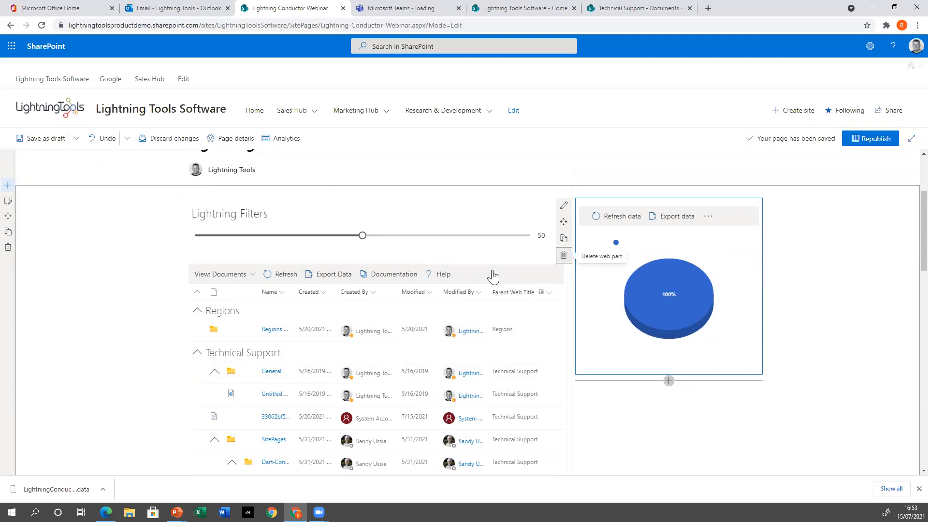
# Step: Add a one-column section above the existing section and place a Lightning Conductor web part in it
pyautogui.click(8, 186)
pyautogui.click(56, 219)
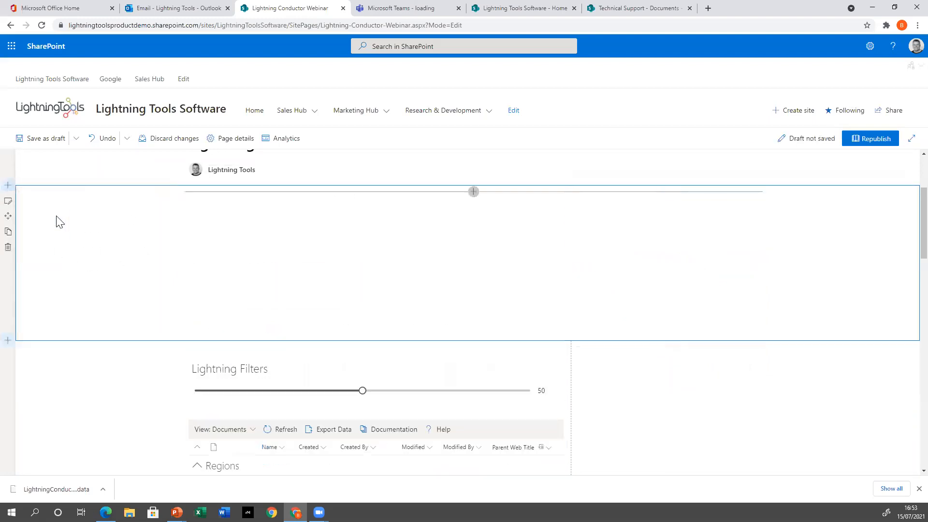
pyautogui.scroll(3, 570, 271)
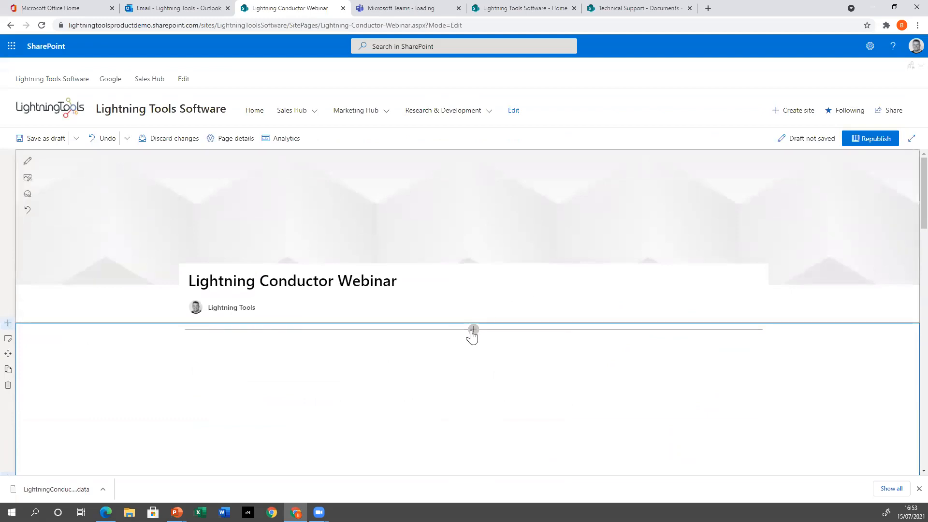
pyautogui.click(473, 330)
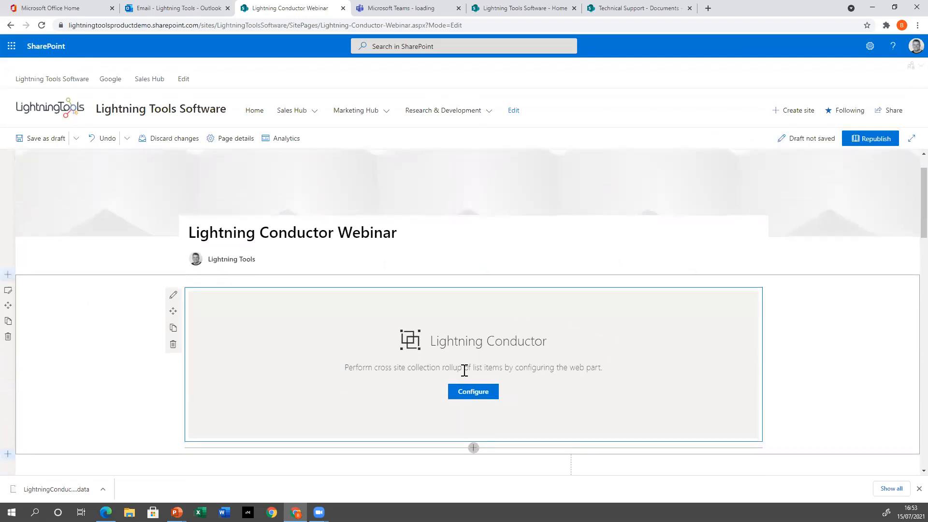
# Step: Import the saved views from LightningConductorConfiguration_2021-07-15T15_37_36_948Z.data into the new Lightning Conductor web part
pyautogui.click(472, 390)
pyautogui.click(643, 144)
pyautogui.click(795, 184)
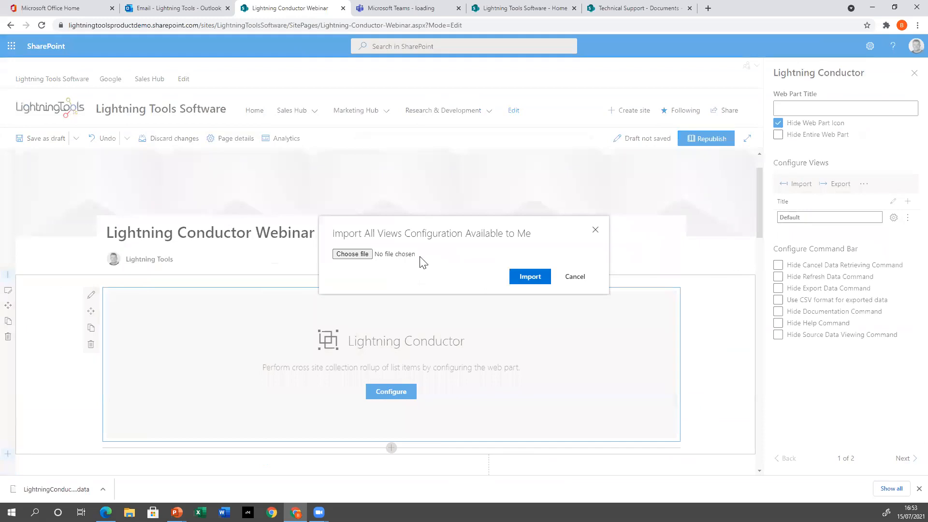
pyautogui.click(344, 254)
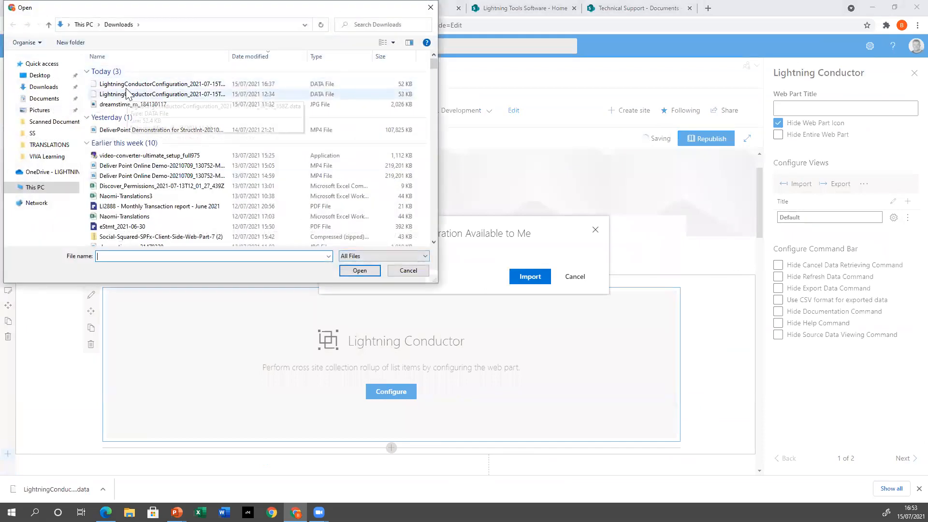
pyautogui.click(145, 84)
pyautogui.click(376, 273)
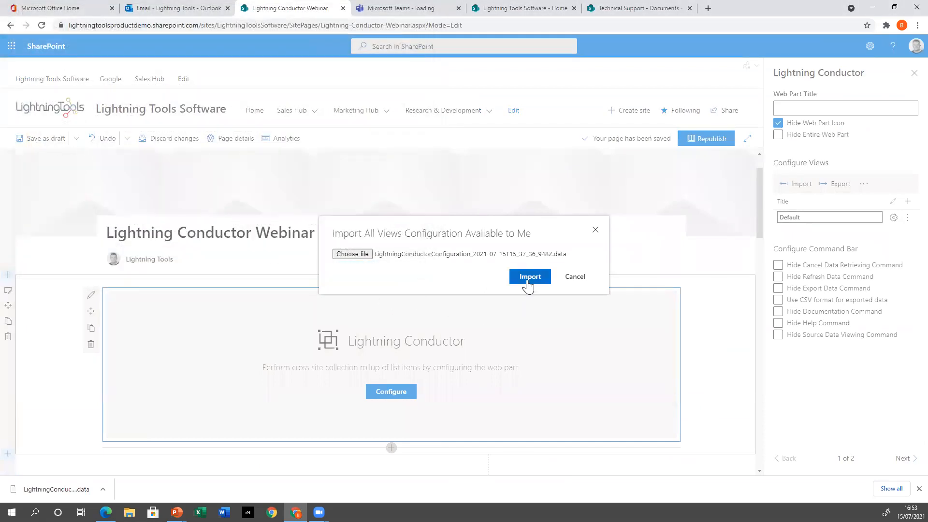
pyautogui.click(527, 275)
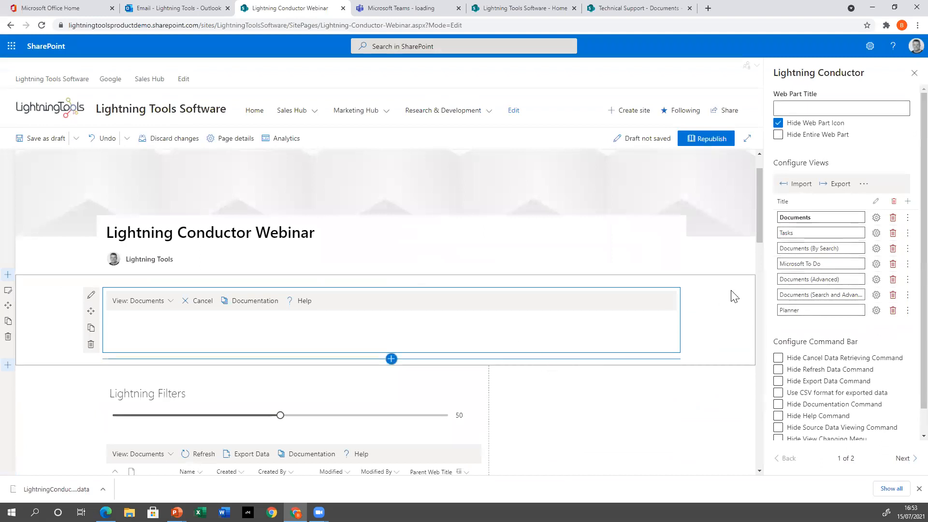
# Step: Delete the old Lightning Filters and Lightning Conductor web parts from the two-column section below
pyautogui.scroll(-5, 679, 386)
pyautogui.scroll(-5, 677, 418)
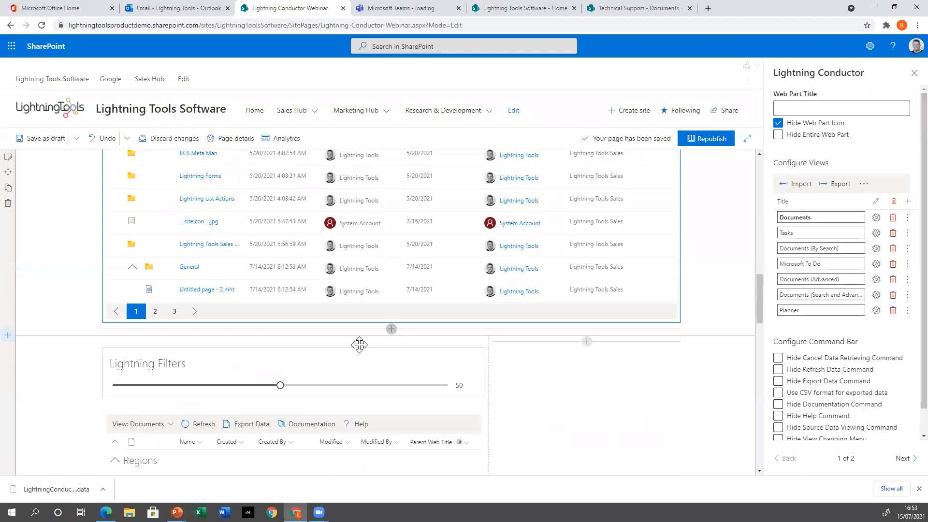
pyautogui.click(363, 357)
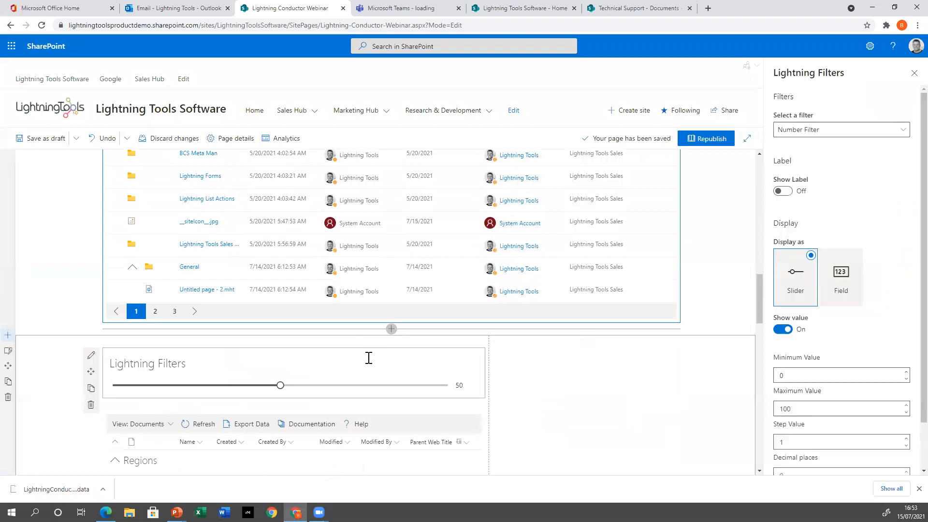
pyautogui.click(91, 405)
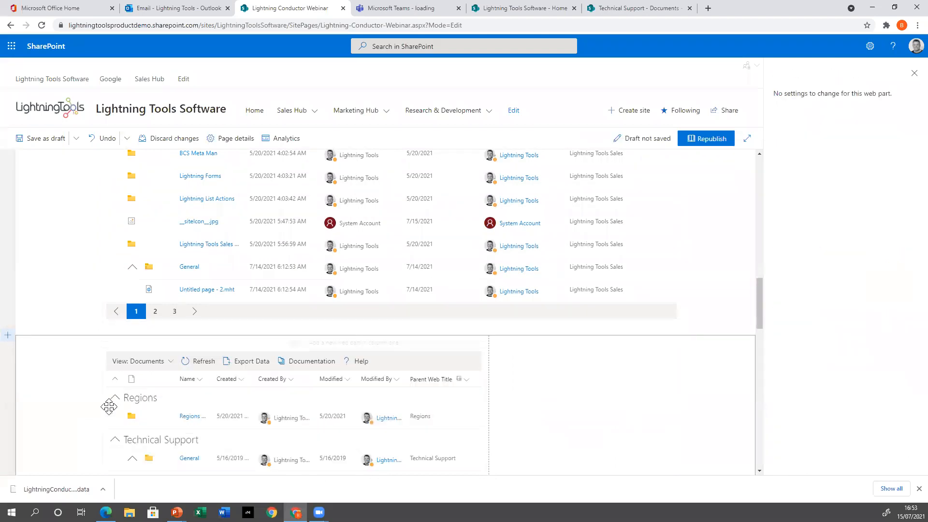
pyautogui.click(242, 380)
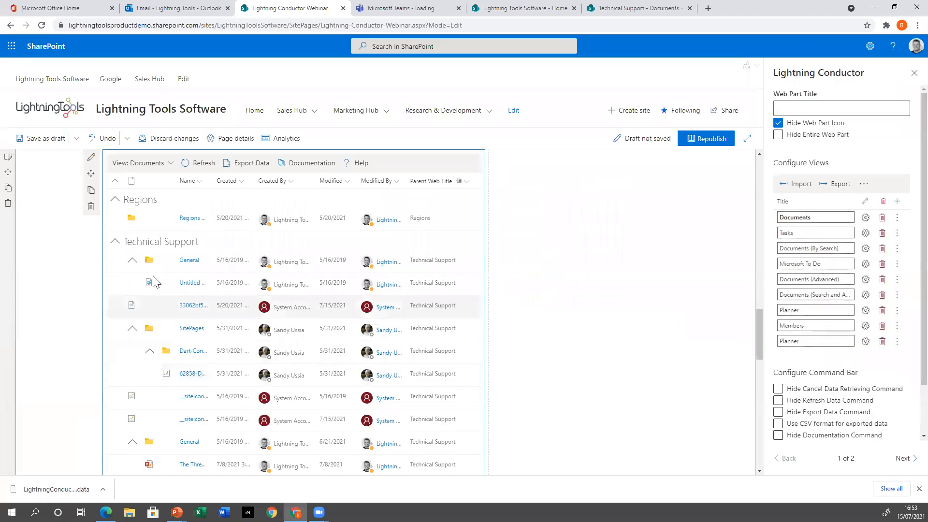
pyautogui.click(91, 212)
# Step: Add a Lightning Filters web part above the Lightning Conductor web part in the one-column section
pyautogui.scroll(5, 632, 377)
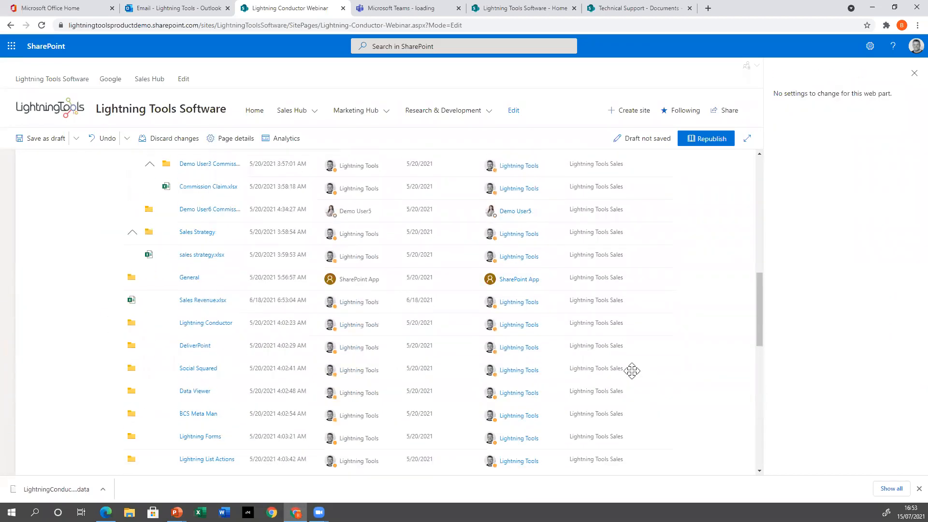
pyautogui.scroll(10, 631, 370)
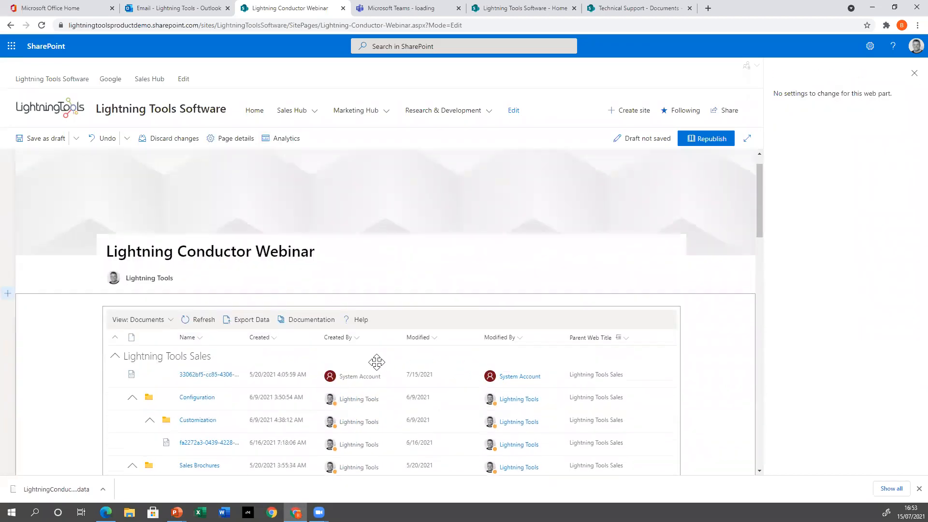
pyautogui.click(735, 357)
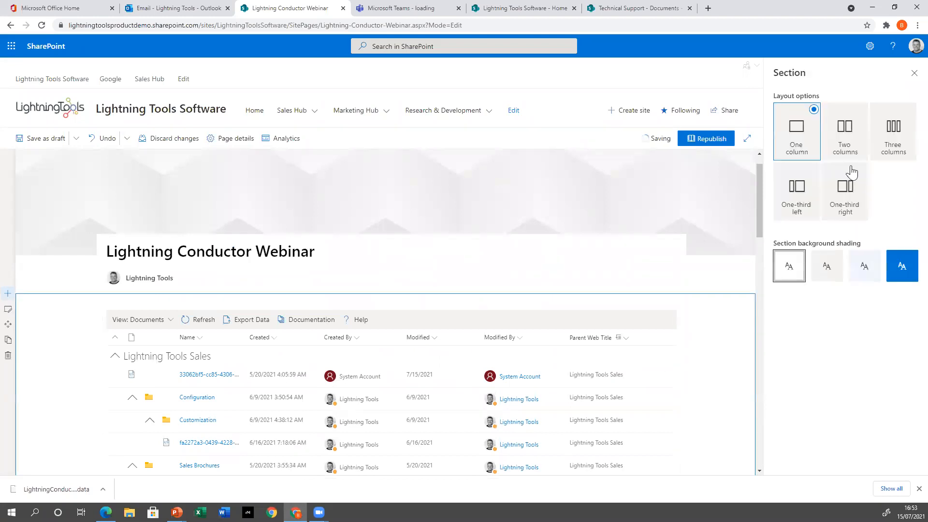
pyautogui.click(914, 73)
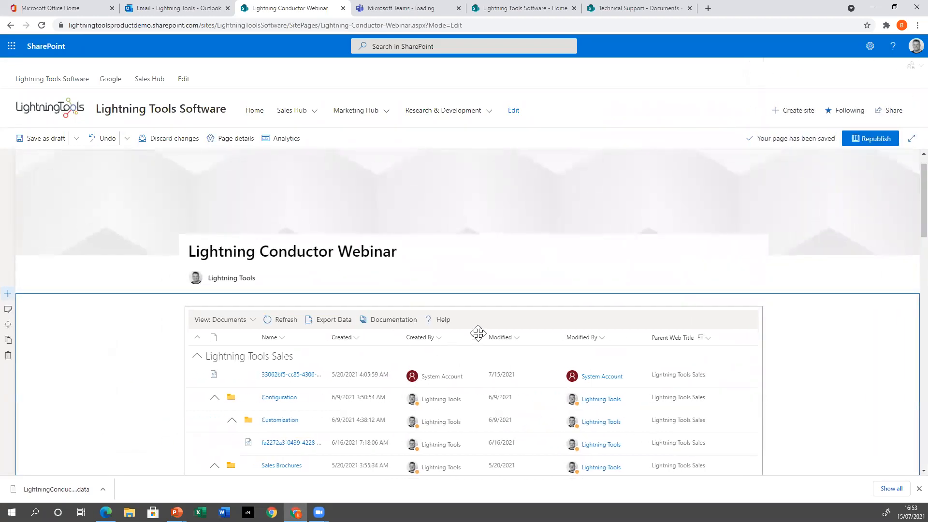
pyautogui.moveTo(465, 303)
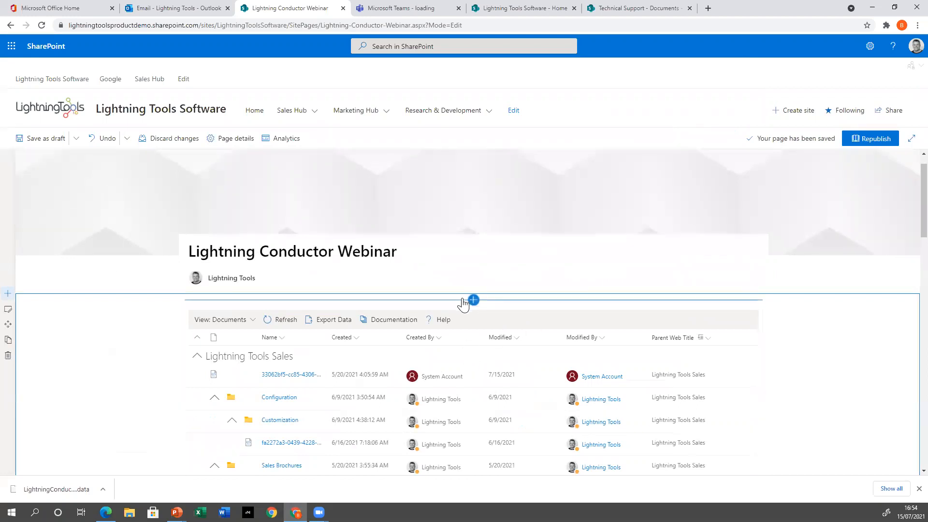
pyautogui.click(473, 300)
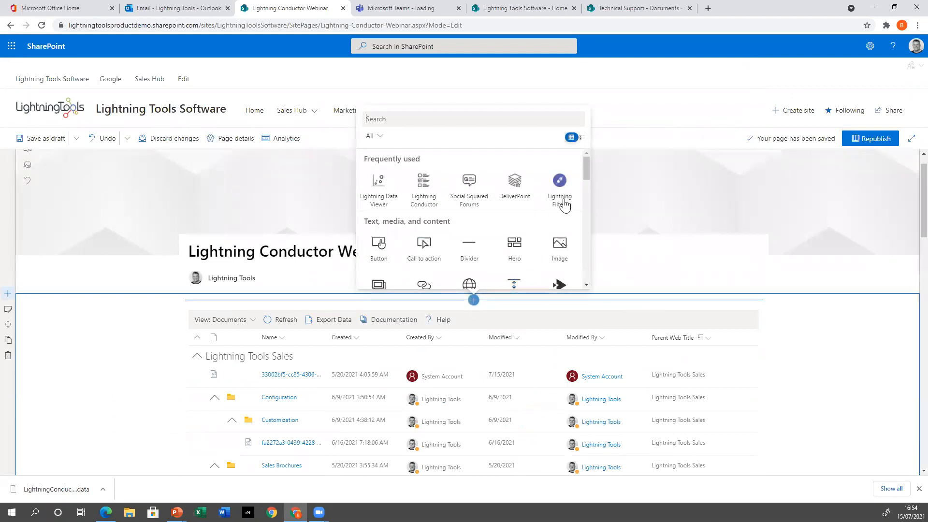
pyautogui.click(559, 196)
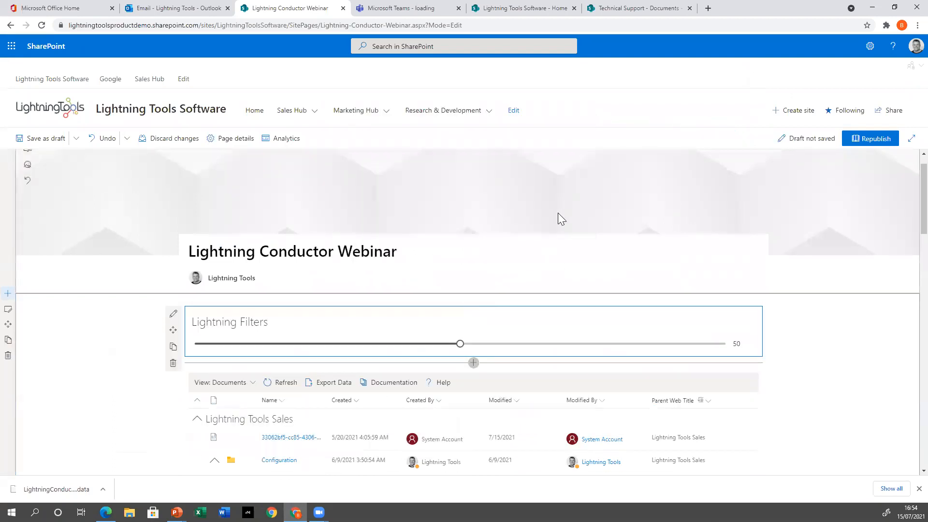
pyautogui.click(873, 330)
# Step: Filter the Created By column of the Documents view with the condition equal to Me
pyautogui.scroll(-1, 872, 330)
pyautogui.scroll(-2, 773, 367)
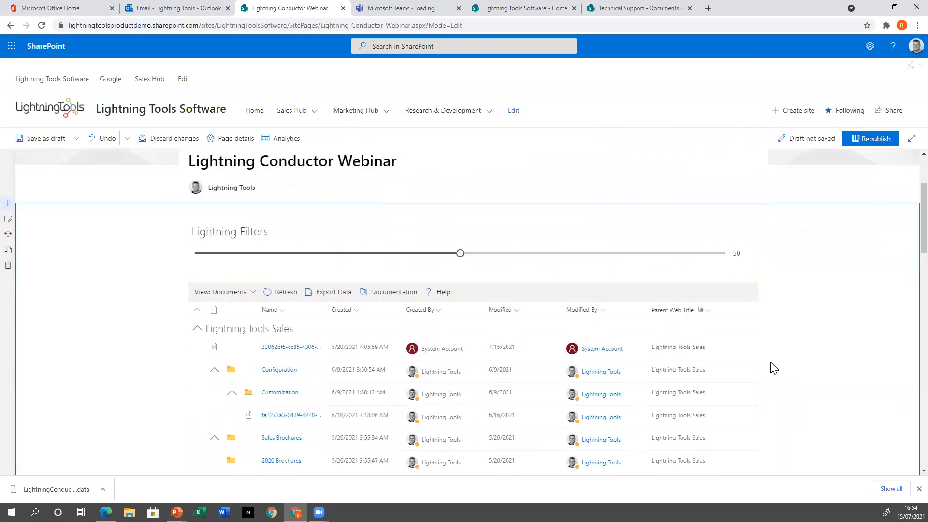
pyautogui.click(520, 242)
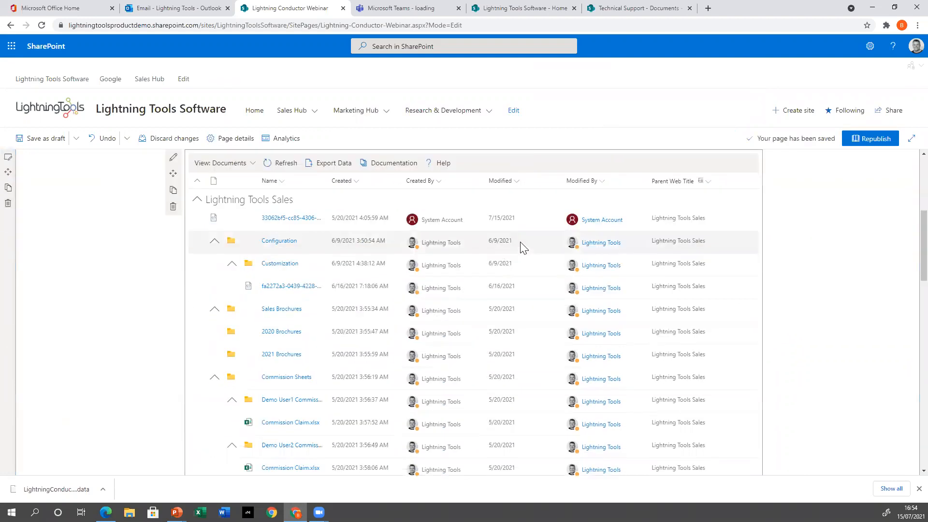
pyautogui.click(438, 181)
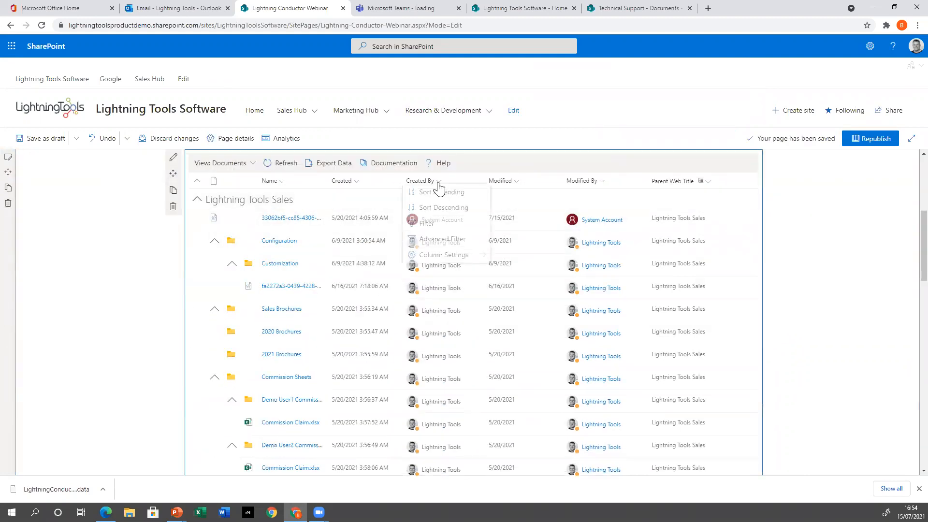
pyautogui.click(438, 227)
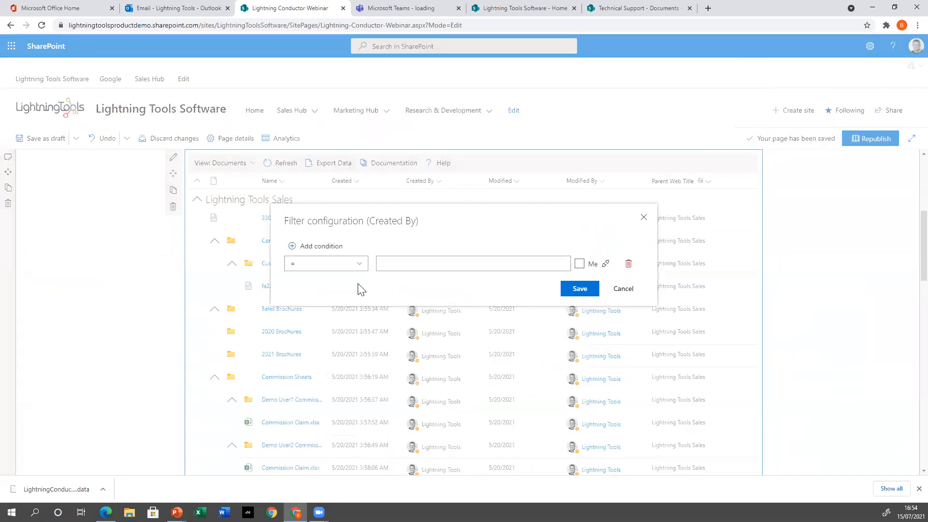
pyautogui.click(579, 264)
pyautogui.click(579, 288)
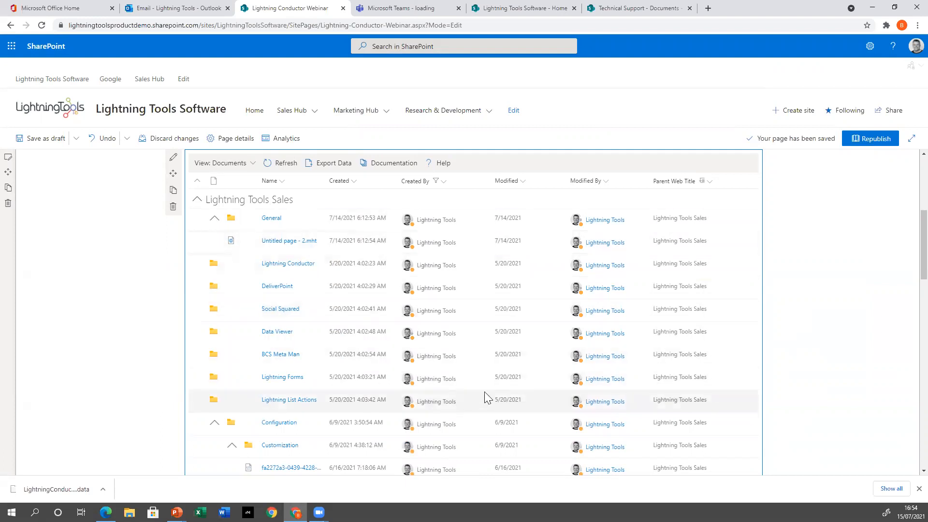
# Step: Clear the Me filter from the Created By column
pyautogui.click(443, 181)
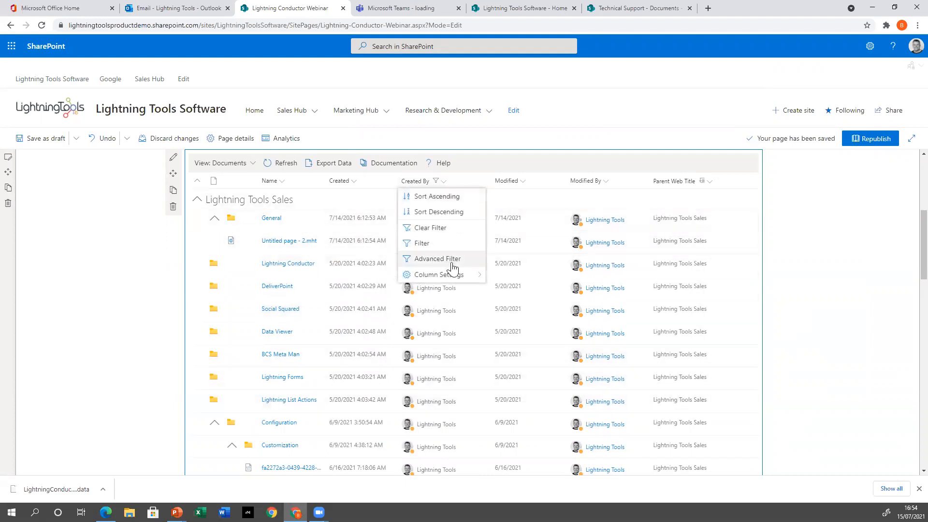
pyautogui.moveTo(453, 280)
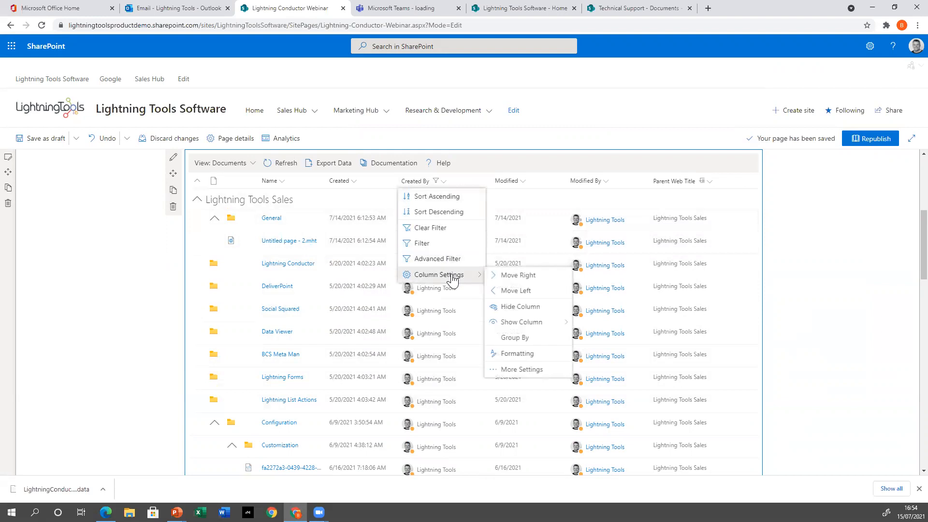
pyautogui.click(433, 228)
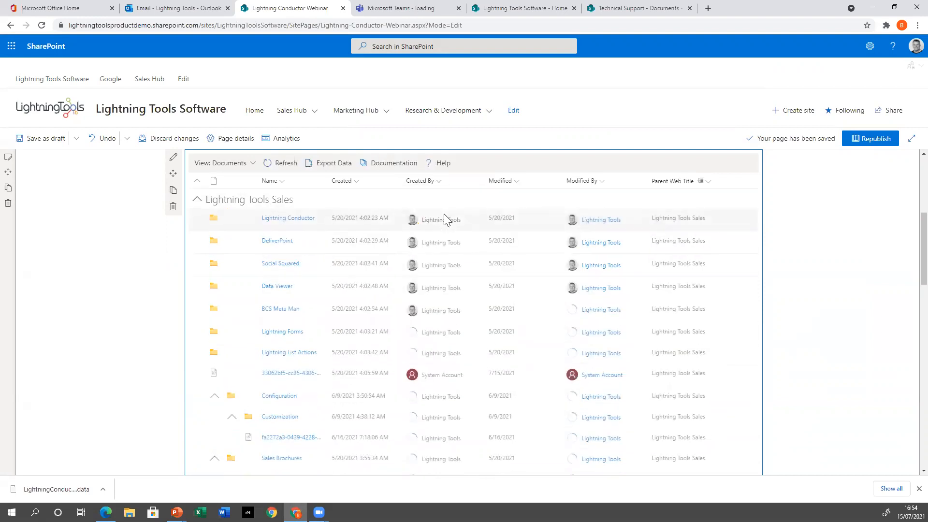
# Step: Filter the Created By column with an equals condition for the Lightning Tools account
pyautogui.click(439, 182)
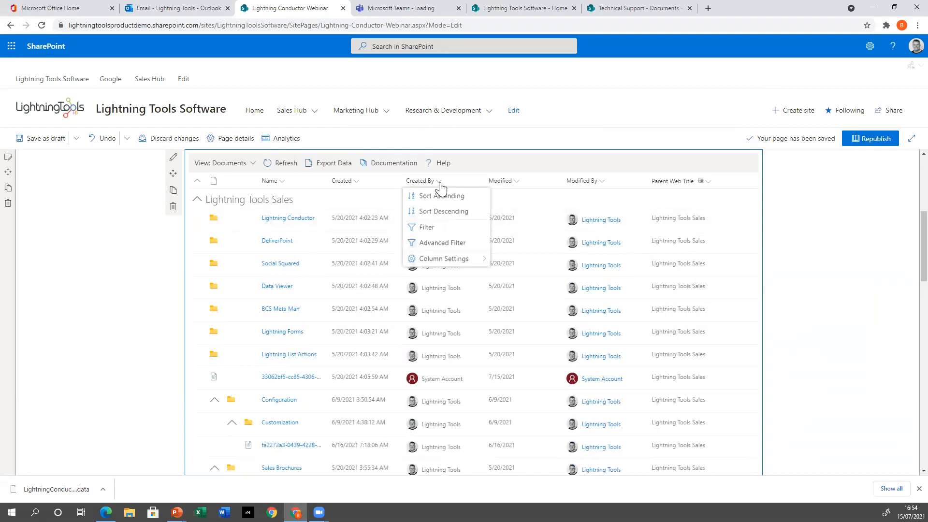
pyautogui.click(444, 228)
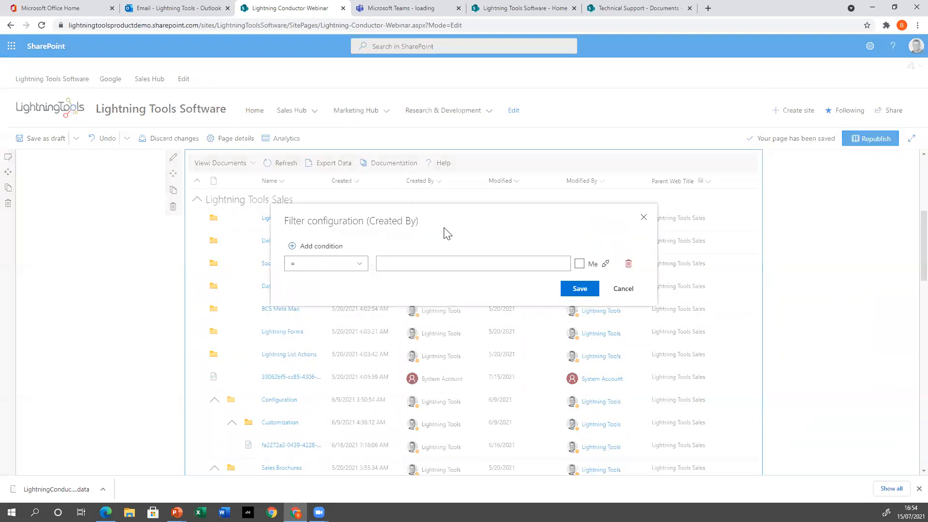
pyautogui.click(465, 265)
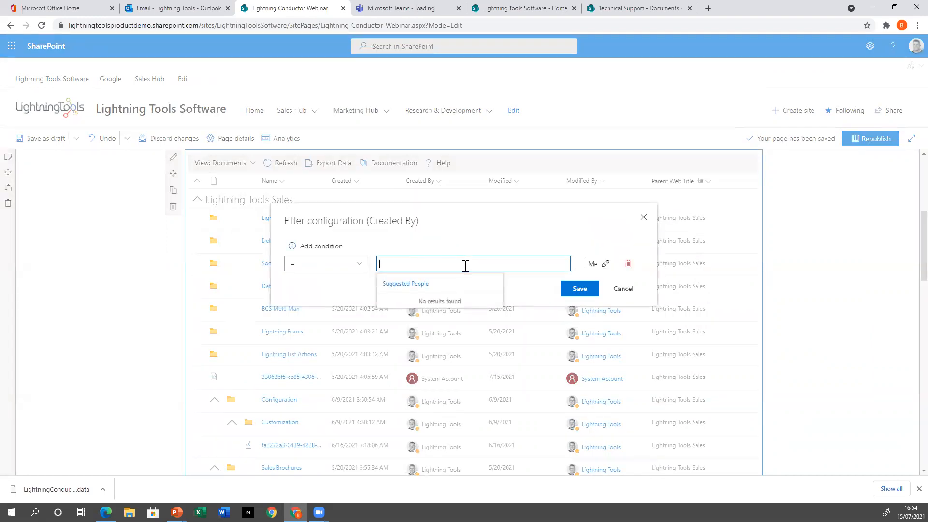
pyautogui.write('System Account')
pyautogui.press('BackSpace')
pyautogui.press('BackSpace')
pyautogui.press('BackSpace')
pyautogui.press('BackSpace')
pyautogui.press('BackSpace')
pyautogui.press('BackSpace')
pyautogui.press('BackSpace')
pyautogui.press('BackSpace')
pyautogui.press('BackSpace')
pyautogui.press('BackSpace')
pyautogui.press('BackSpace')
pyautogui.press('BackSpace')
pyautogui.press('BackSpace')
pyautogui.press('BackSpace')
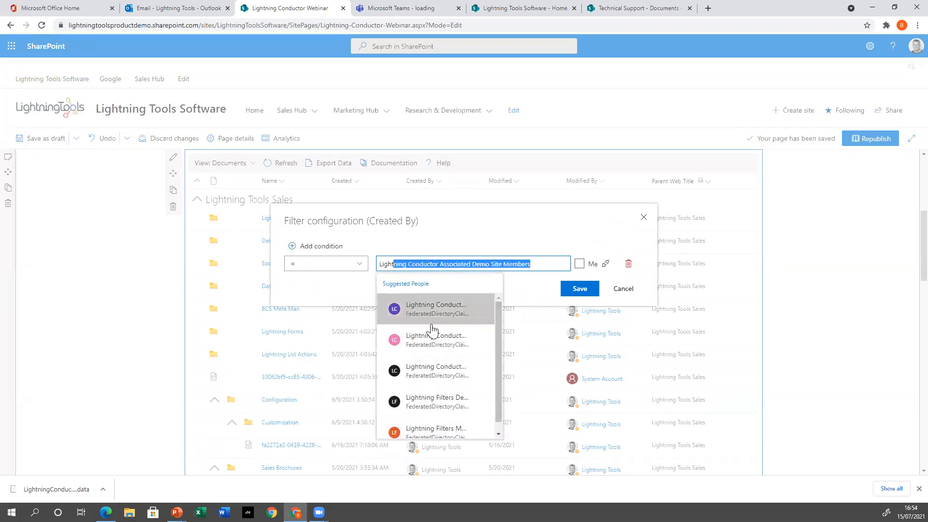
pyautogui.write('ng Tools')
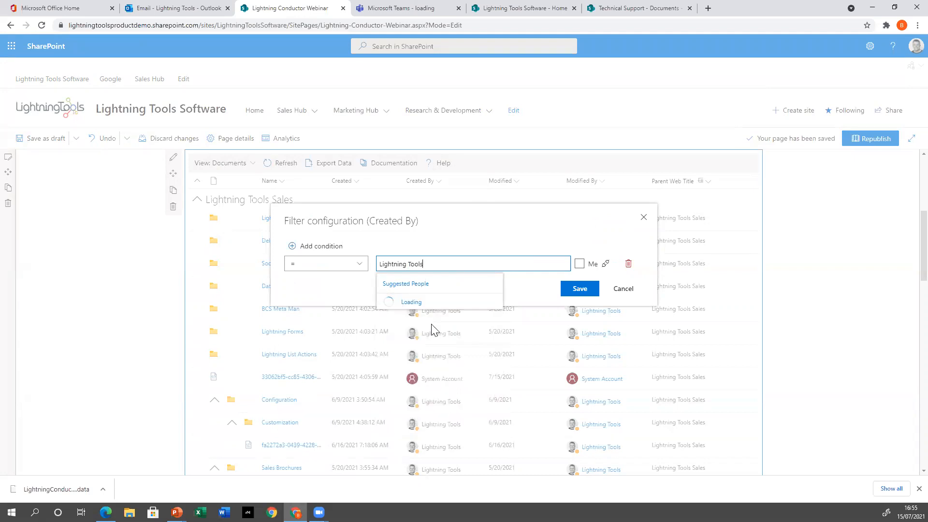
pyautogui.click(430, 313)
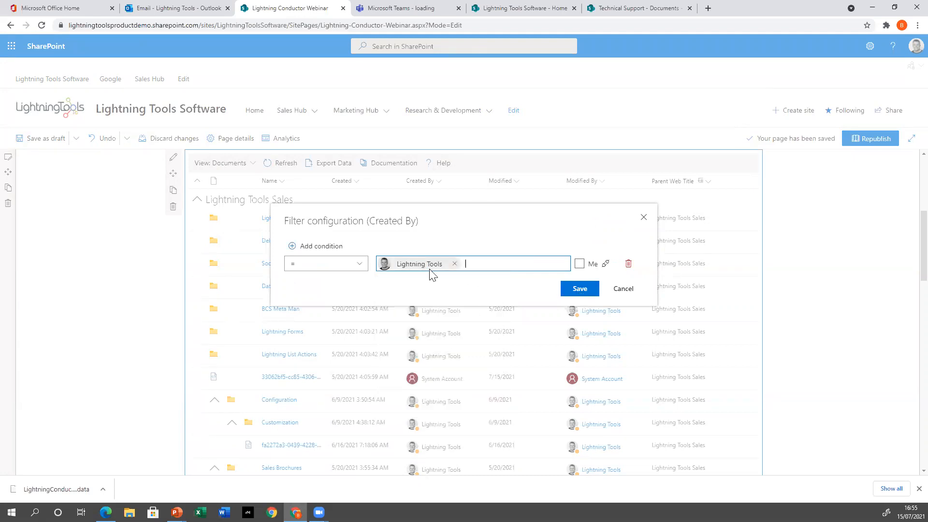
pyautogui.click(579, 291)
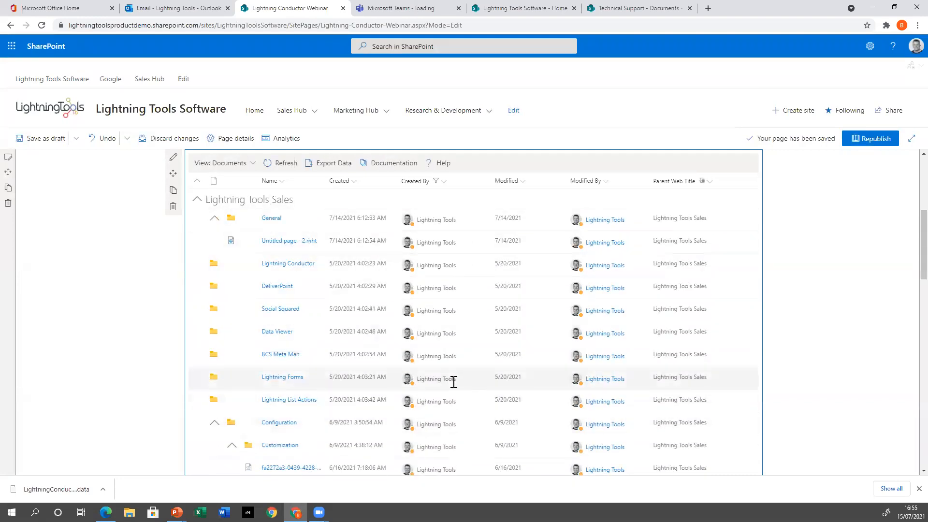
# Step: Clear the Lightning Tools account filter from the Created By column
pyautogui.scroll(4, 453, 382)
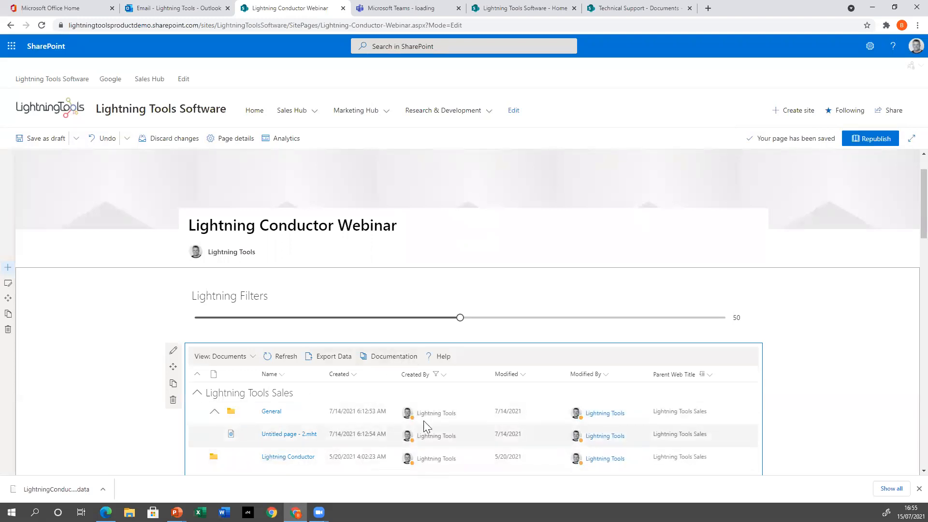
pyautogui.click(418, 375)
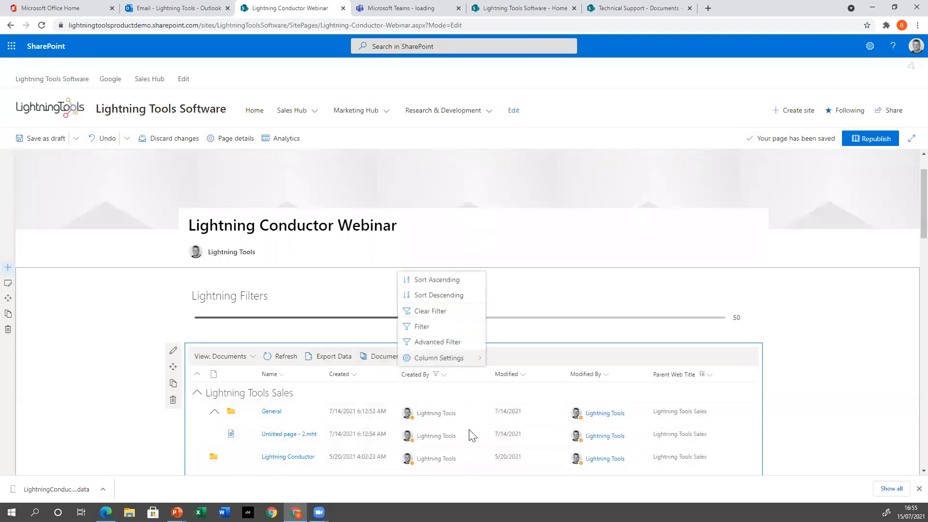
pyautogui.click(435, 310)
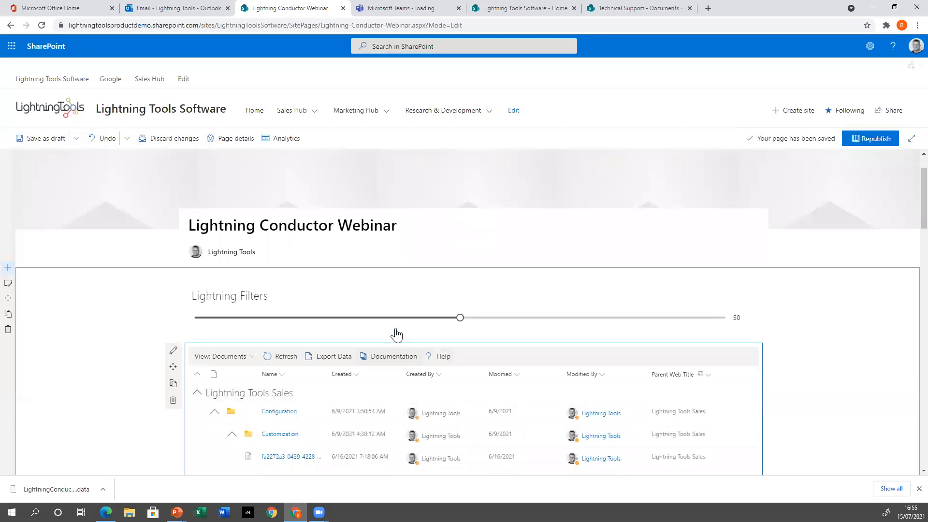
# Step: Edit the Lightning Filters web part and set its filter type to People Filter
pyautogui.click(311, 309)
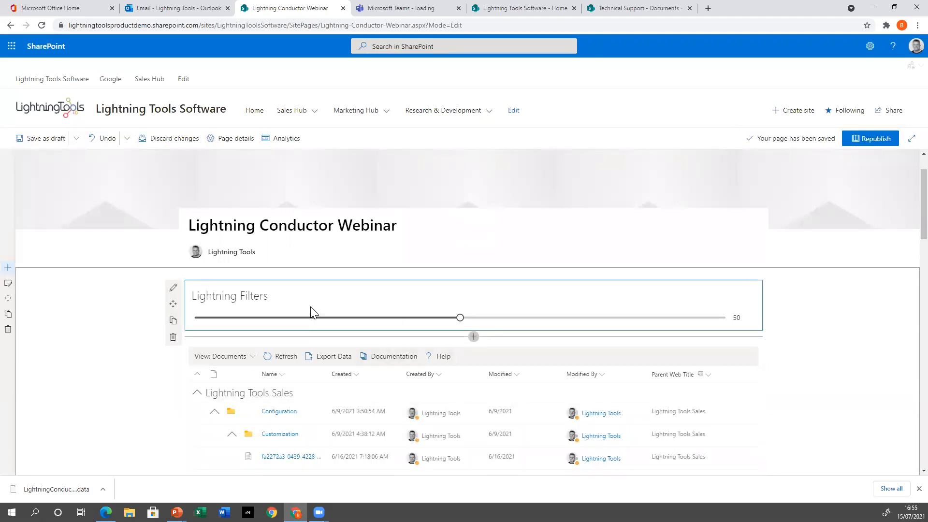
pyautogui.click(173, 287)
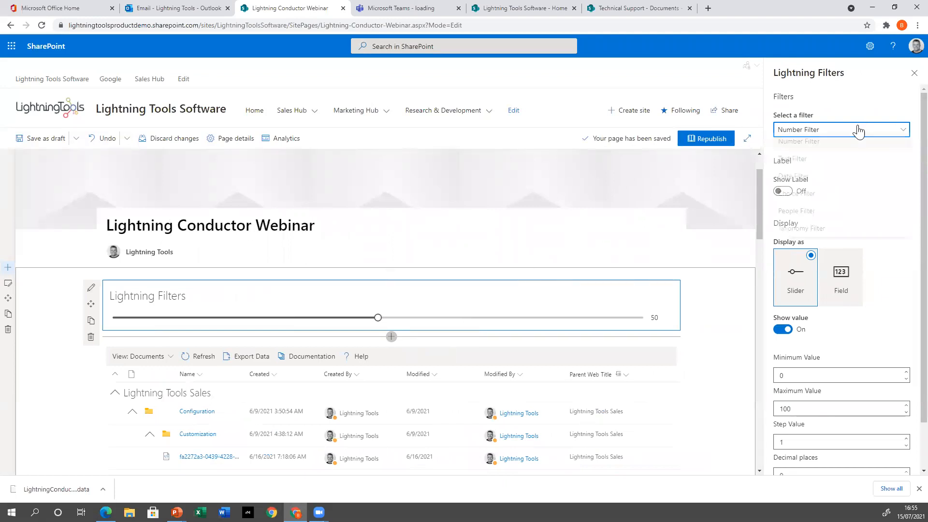
pyautogui.click(859, 129)
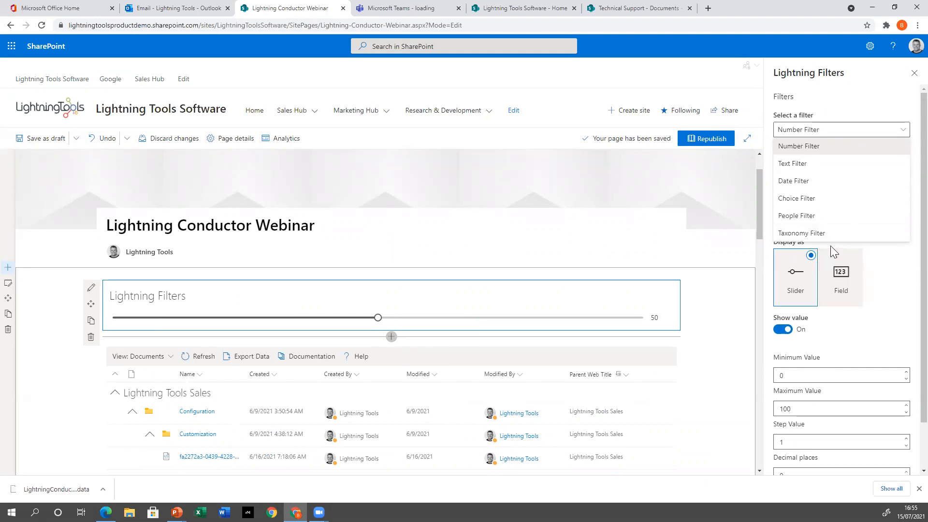
pyautogui.click(813, 218)
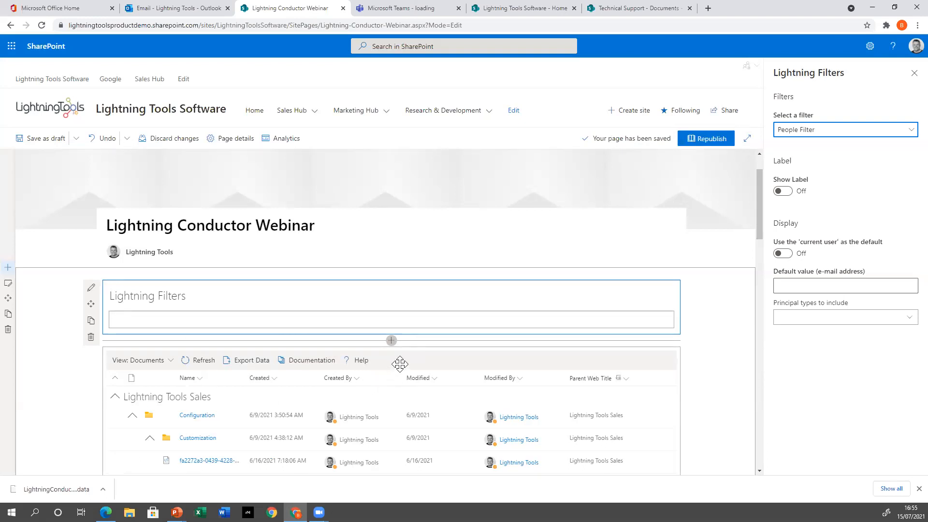
# Step: Set the people filter to use the current user as the default and include only Users as the principal type
pyautogui.click(787, 256)
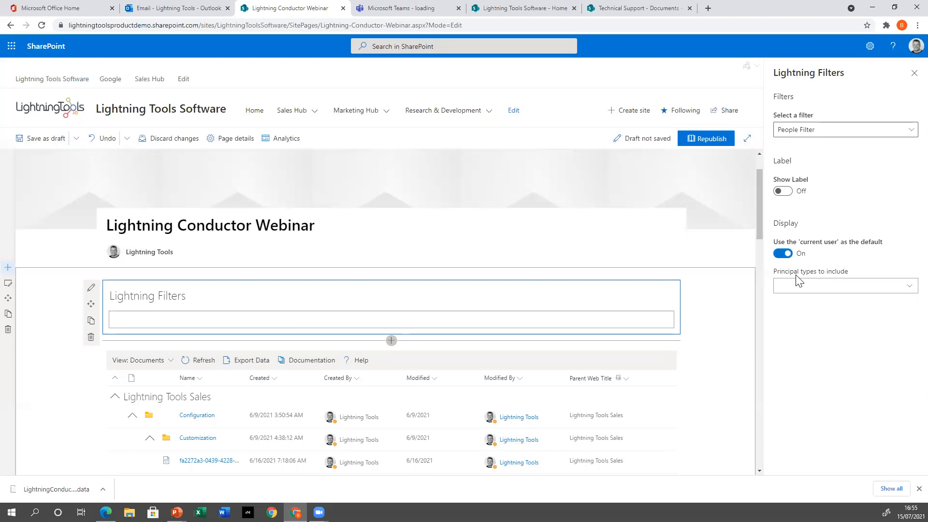
pyautogui.click(818, 288)
pyautogui.click(810, 307)
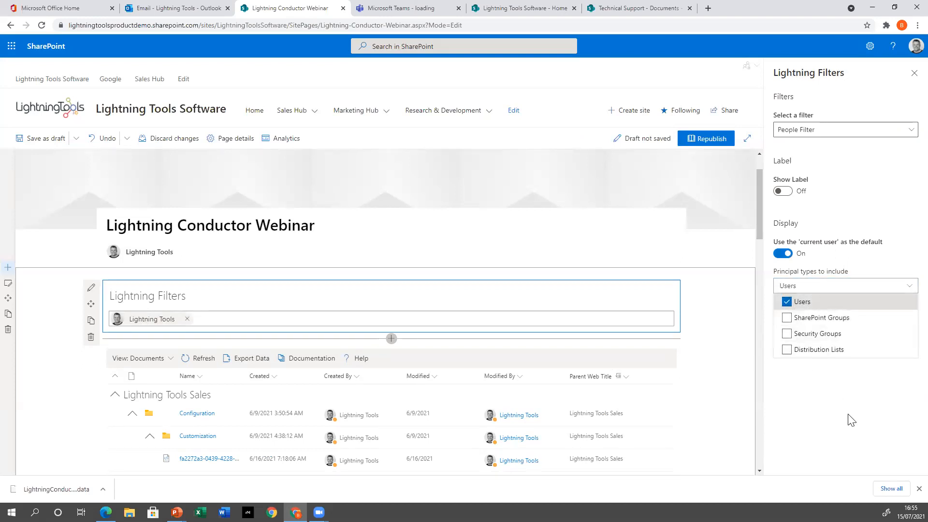
pyautogui.click(835, 411)
pyautogui.click(913, 74)
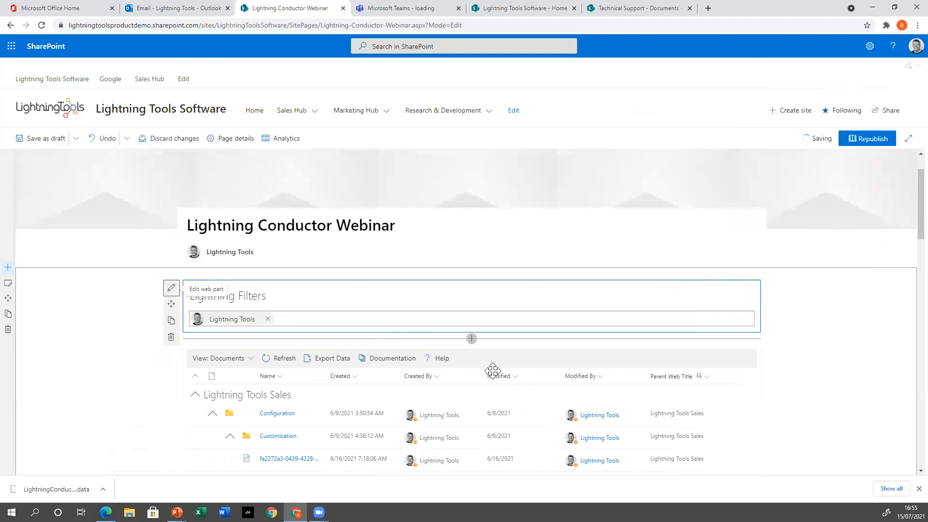
# Step: Add an equals filter to the Documents view's Created By column, connected to the Title property of Lightning Filters, and save the view
pyautogui.scroll(-4, 482, 358)
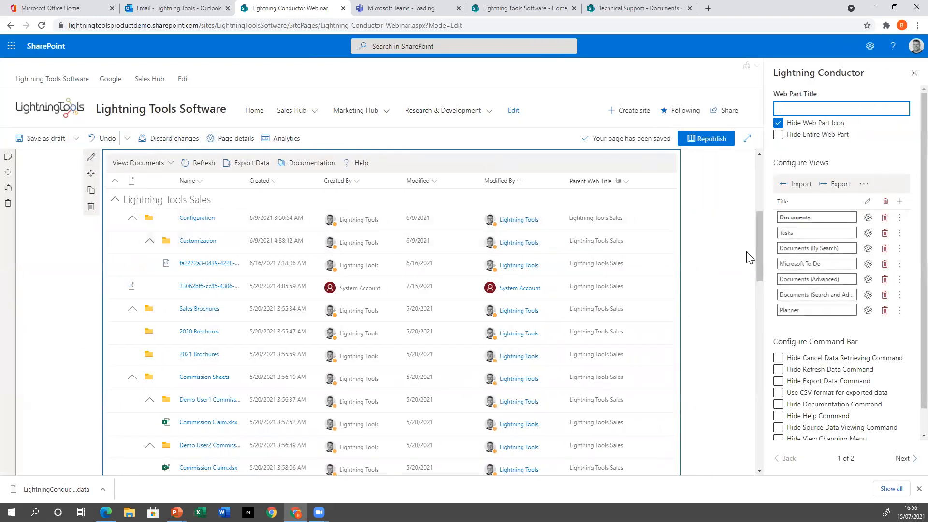
pyautogui.click(868, 217)
pyautogui.click(252, 227)
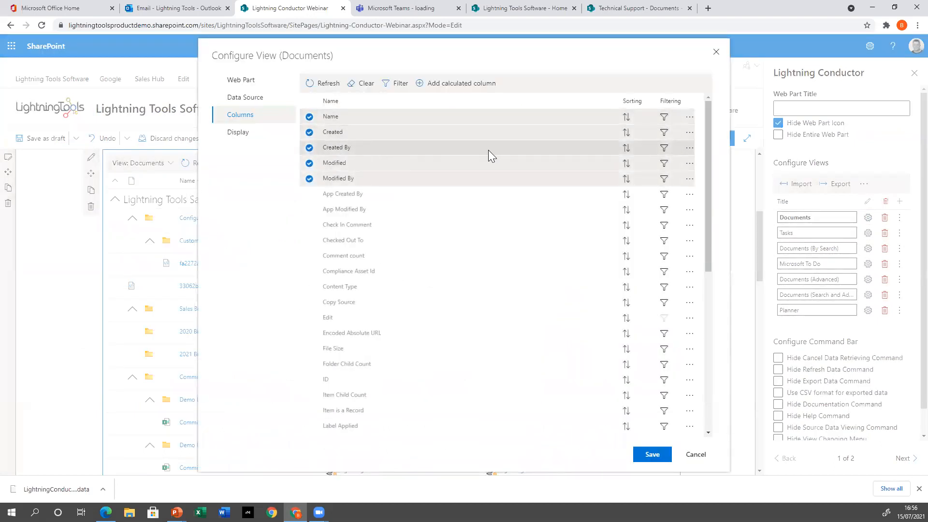
pyautogui.click(664, 148)
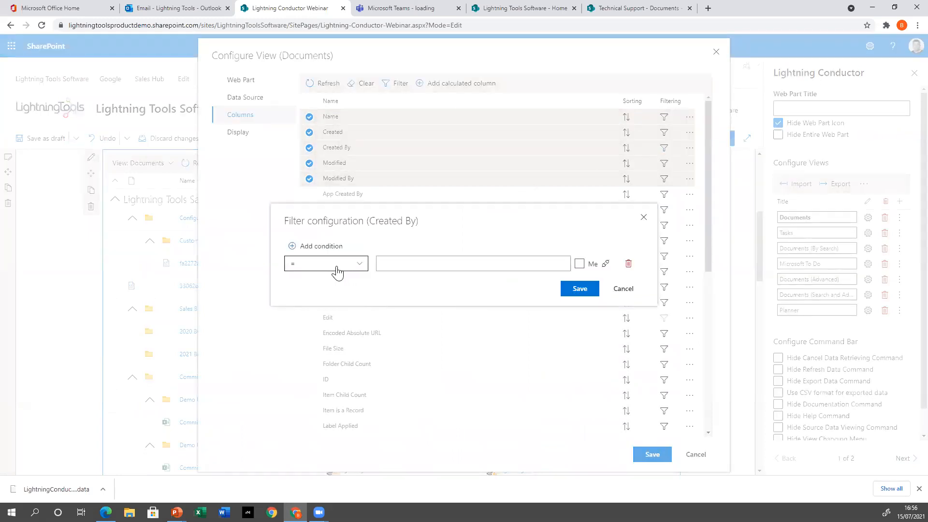
pyautogui.click(605, 265)
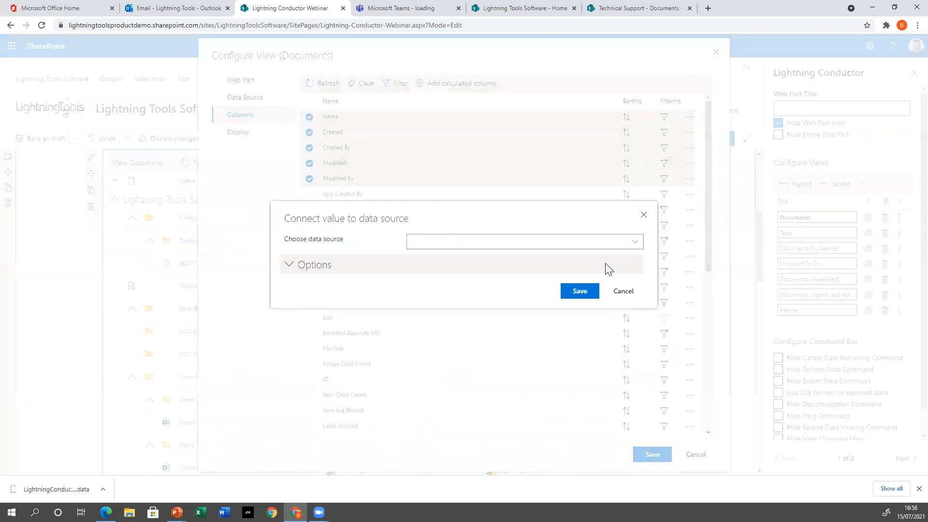
pyautogui.click(630, 244)
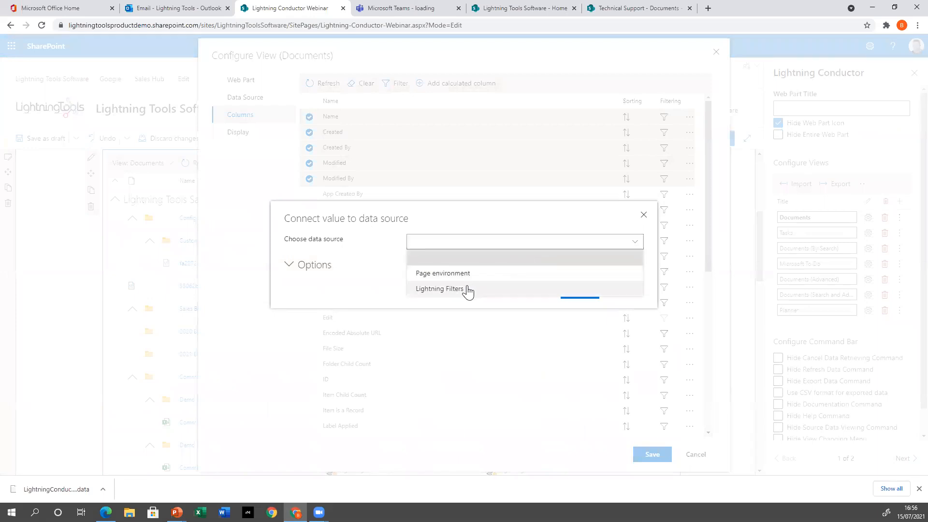
pyautogui.click(466, 290)
pyautogui.click(514, 252)
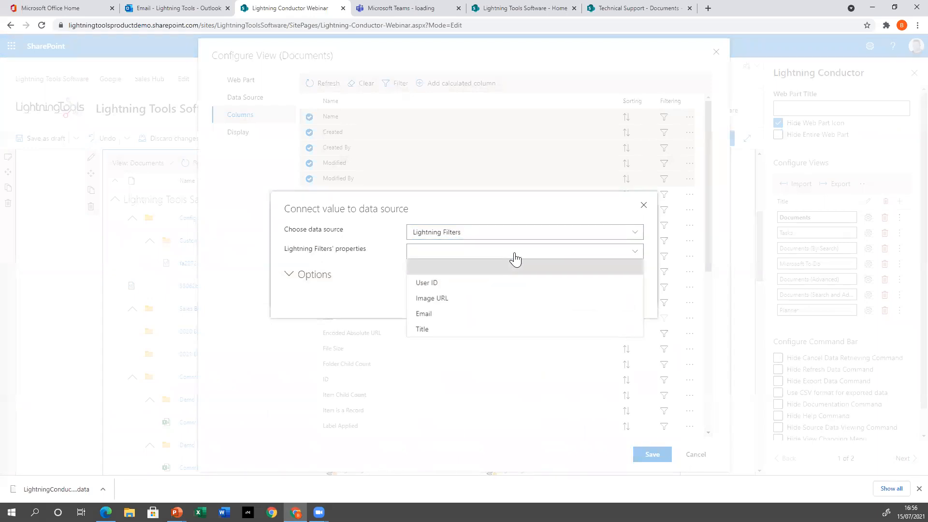
pyautogui.click(426, 327)
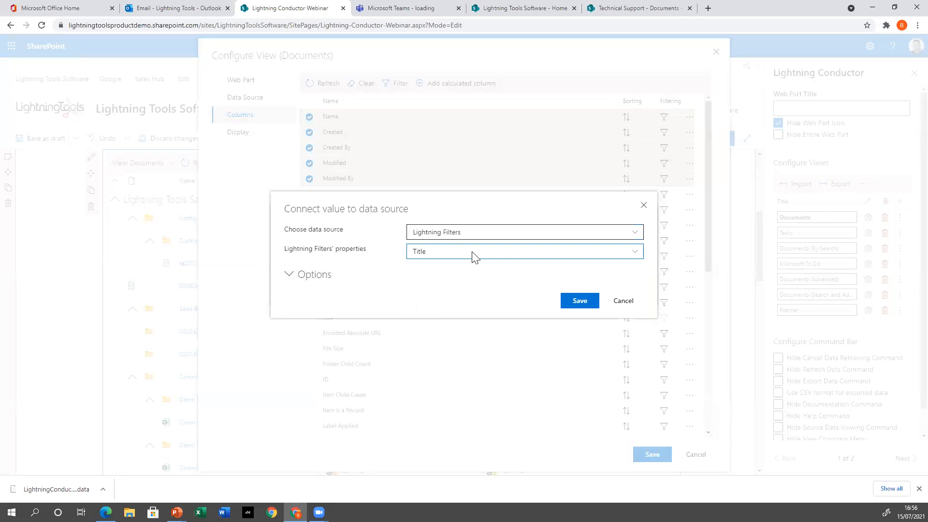
pyautogui.click(579, 301)
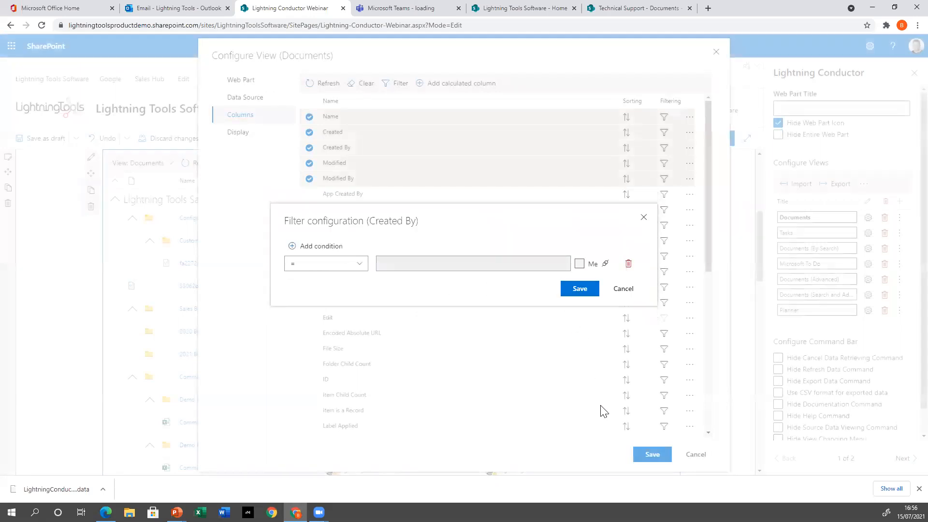
pyautogui.click(579, 289)
pyautogui.click(651, 456)
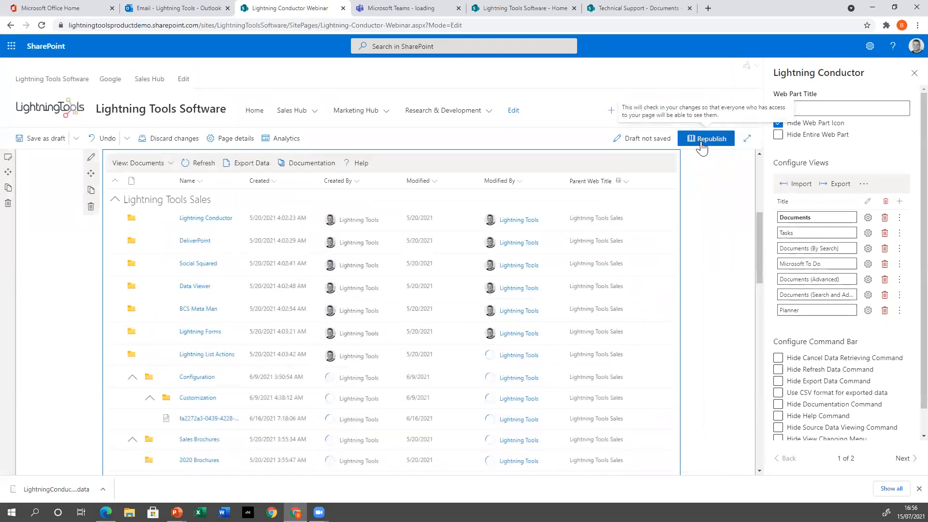
# Step: Replace the selected person in the Lightning Filters people field with Demo User10
pyautogui.scroll(4, 641, 269)
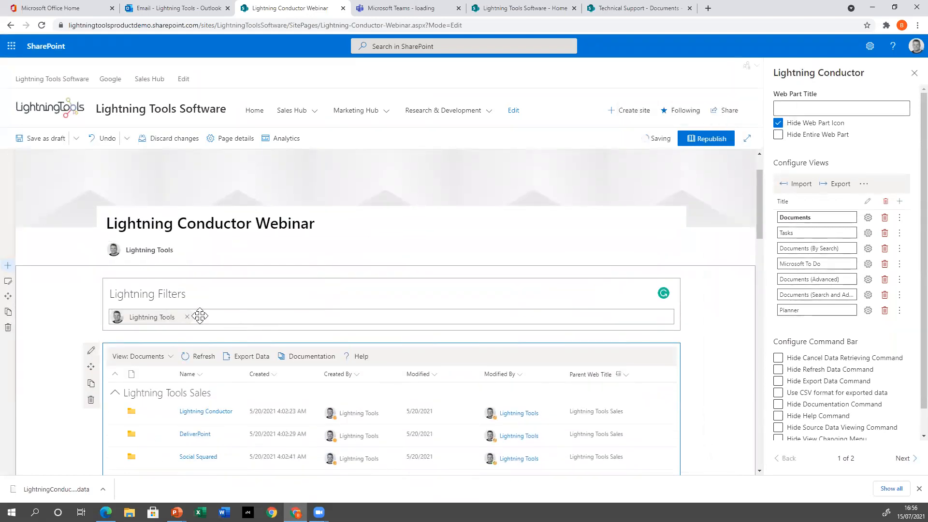
pyautogui.click(200, 321)
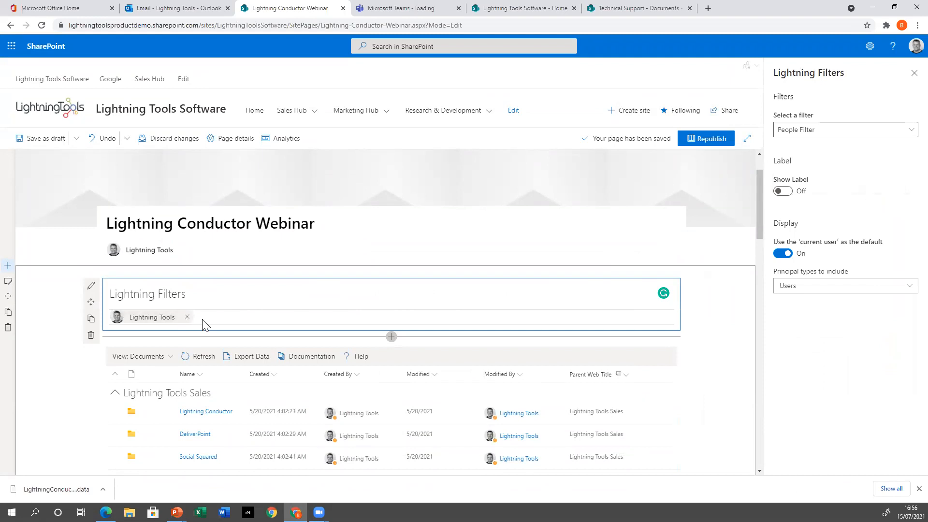
pyautogui.click(187, 317)
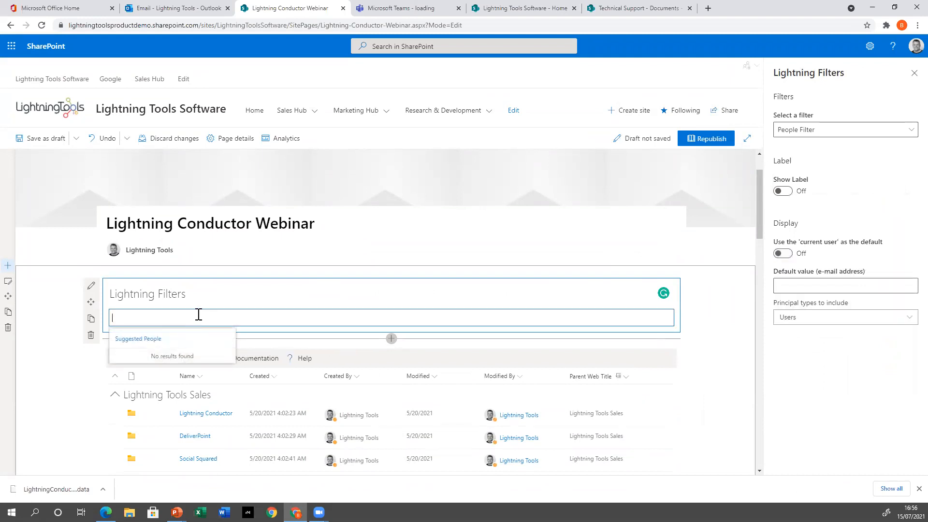
pyautogui.write('Demo User10')
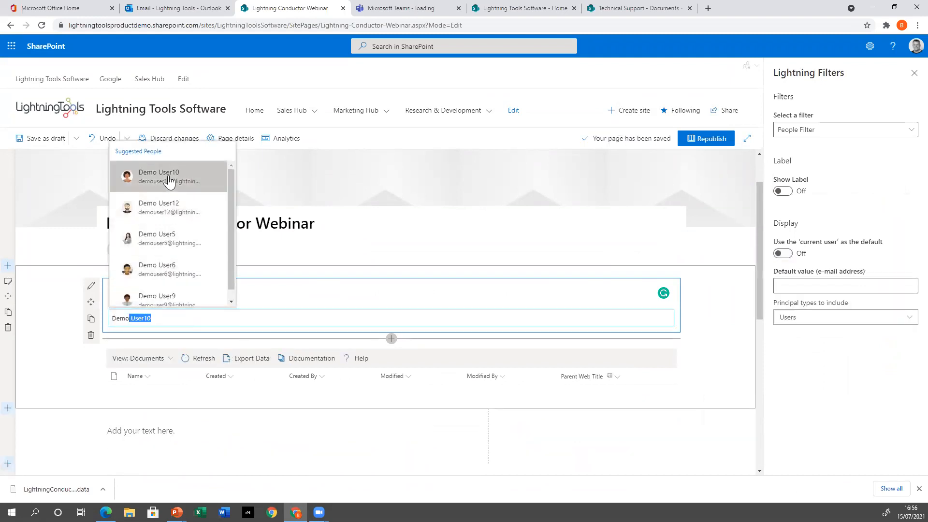
pyautogui.click(166, 179)
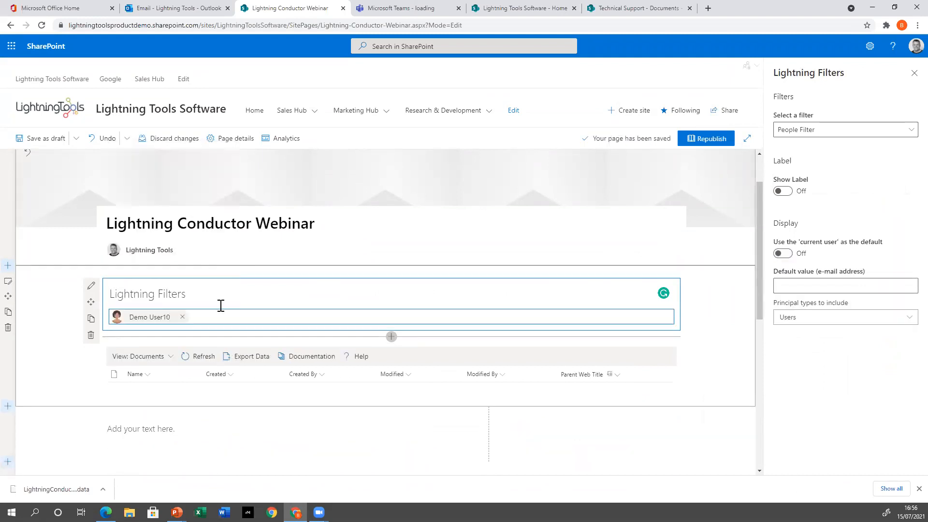
# Step: Replace Demo User10 with the Lightning Tools account in the people filter and review the filtered documents
pyautogui.click(182, 316)
pyautogui.write('lightnig')
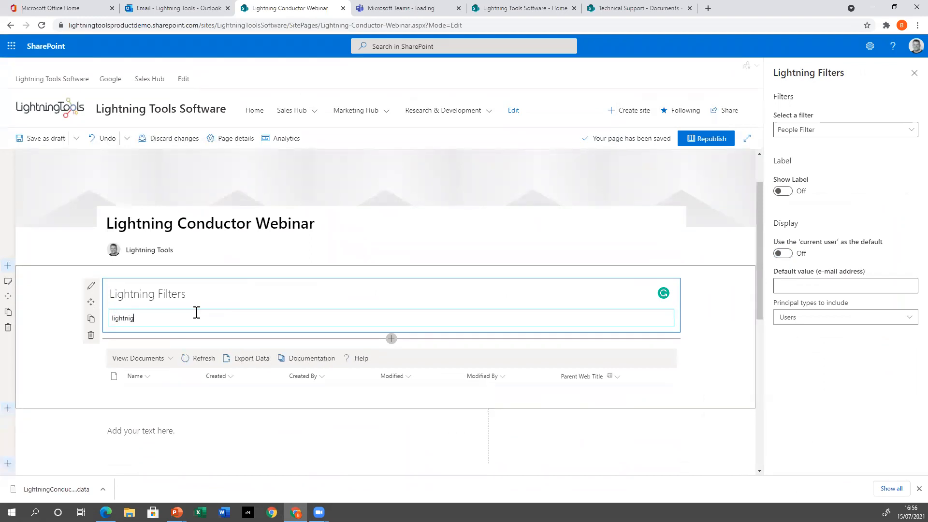
pyautogui.press('BackSpace')
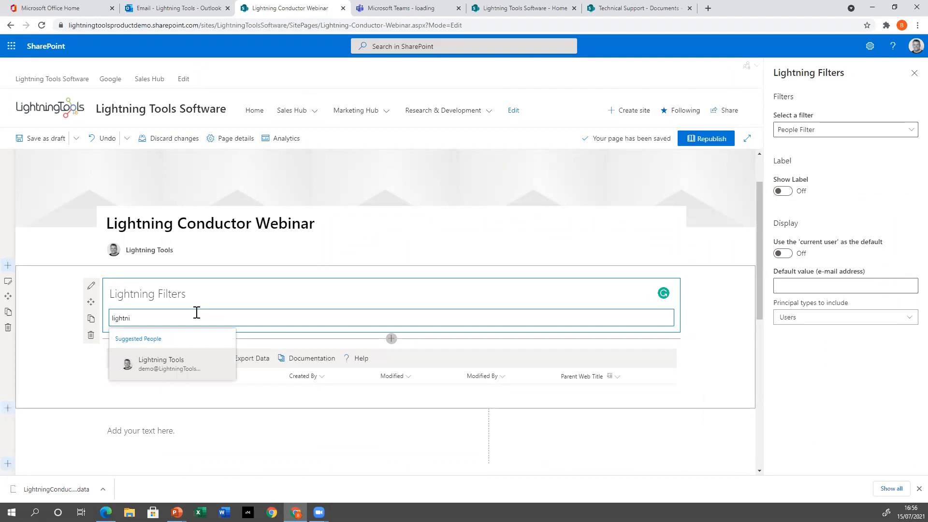
pyautogui.click(182, 369)
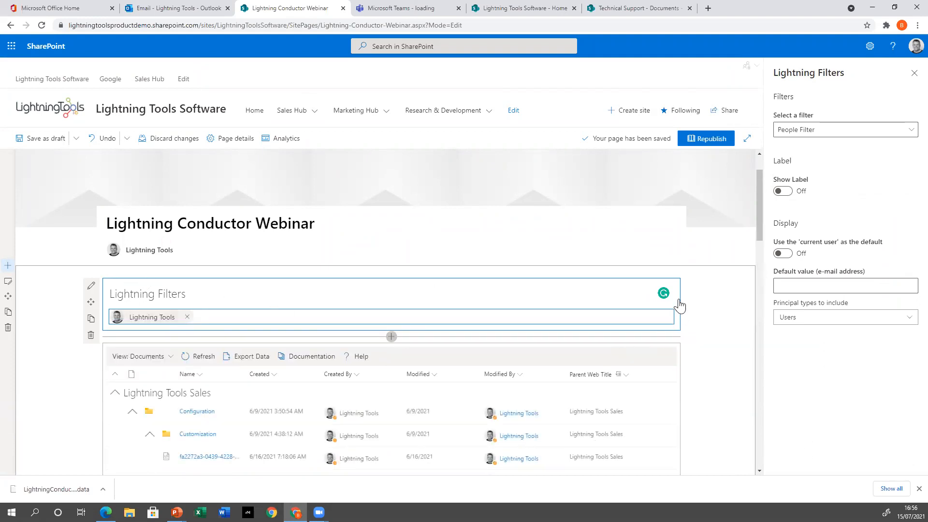
pyautogui.scroll(-1, 713, 445)
pyautogui.scroll(-4, 713, 445)
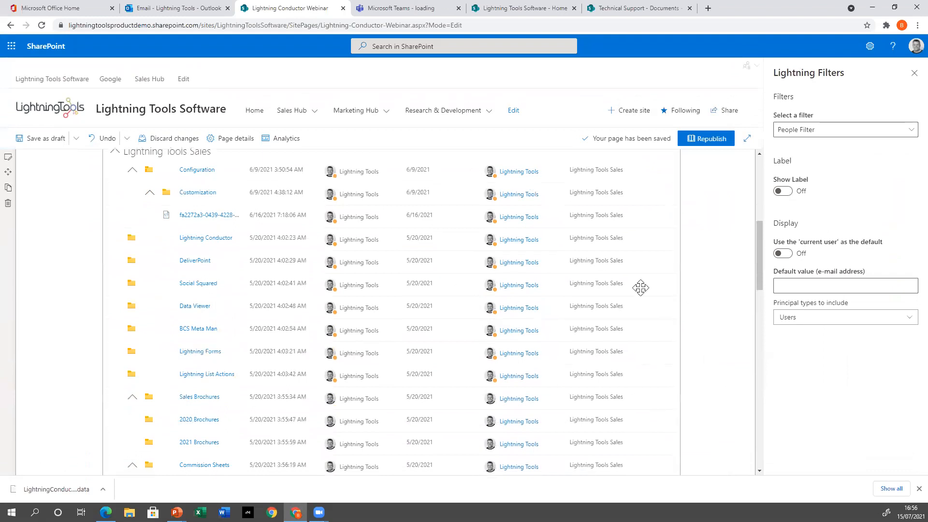
pyautogui.scroll(-4, 594, 327)
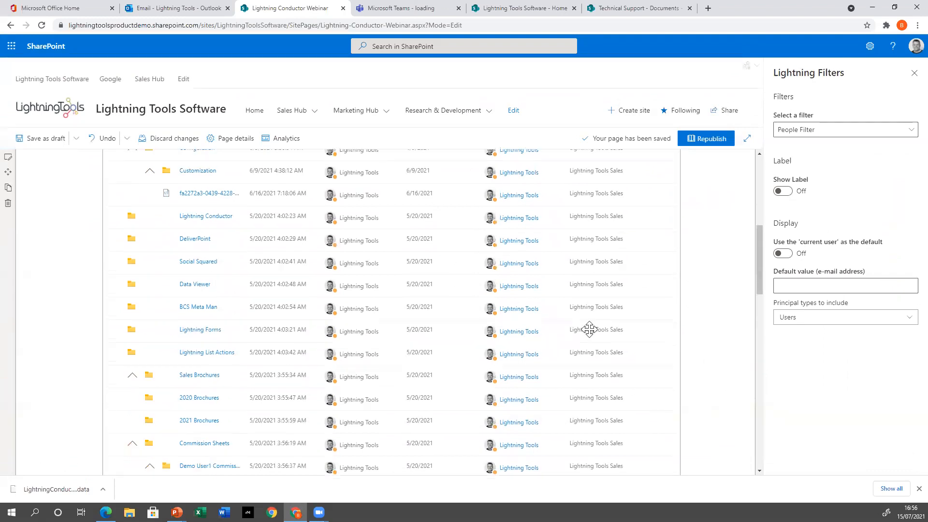
pyautogui.scroll(5, 581, 288)
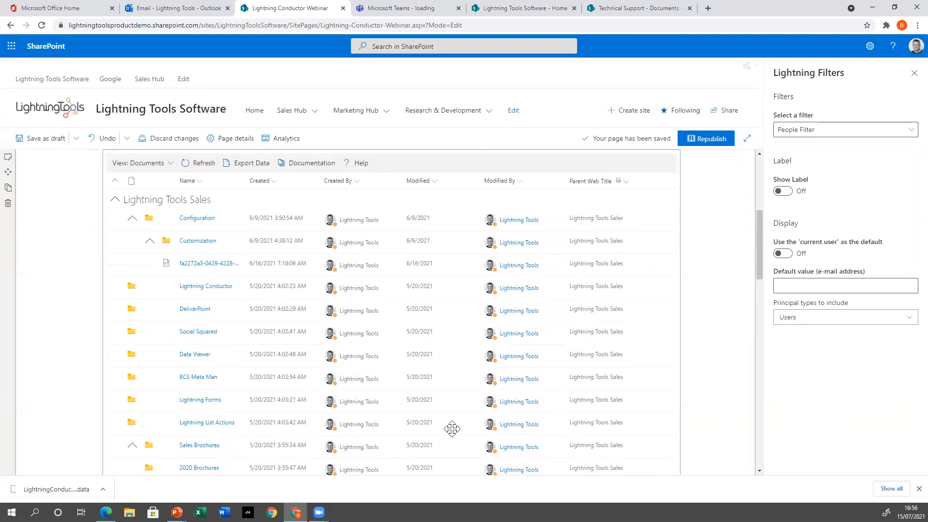
# Step: Switch to the PowerPoint slide show and advance to the Summary slide
pyautogui.click(177, 512)
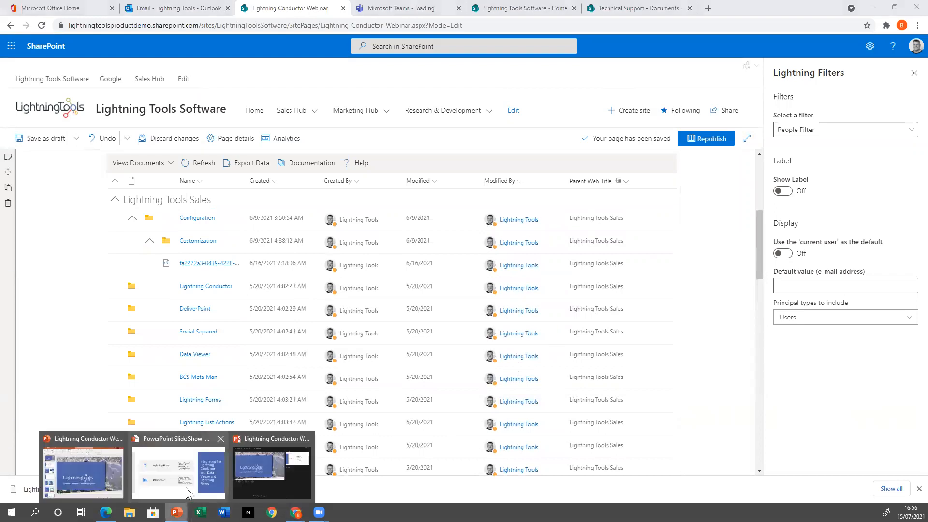
pyautogui.click(185, 486)
pyautogui.click(387, 385)
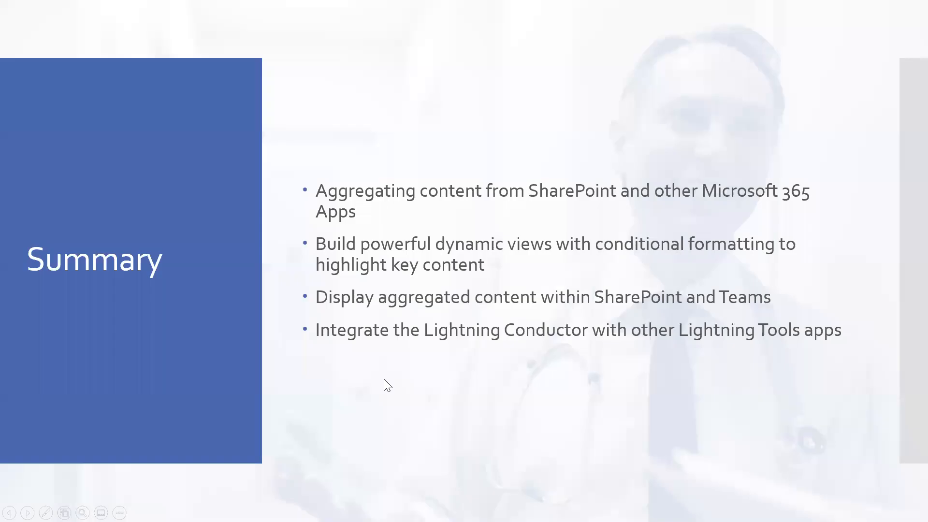
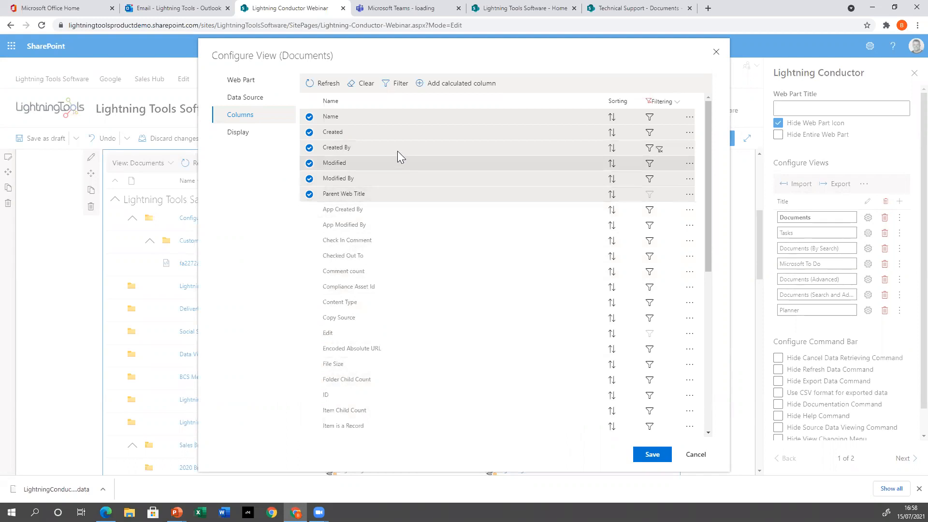
# Step: Set the Documents view's columns source to the Documents library of the Lightning Tools Software site and display the available columns
pyautogui.click(236, 102)
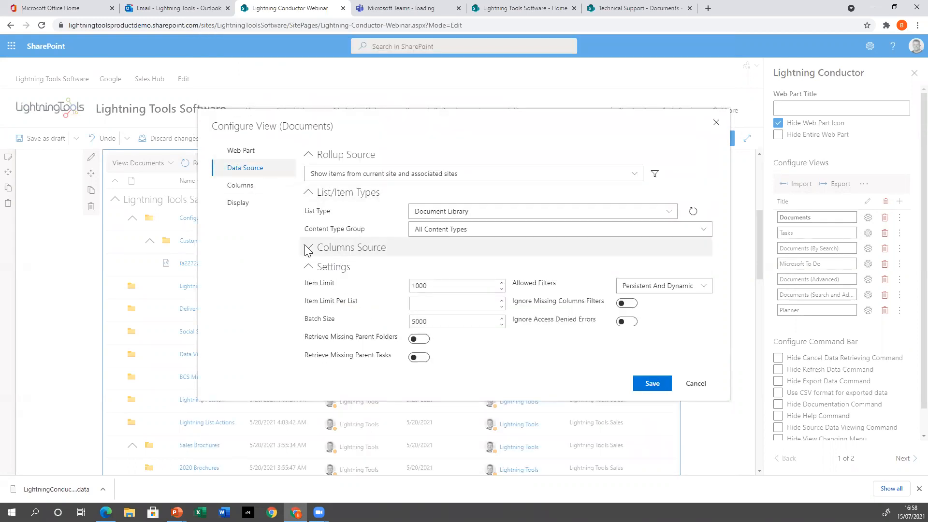
pyautogui.click(376, 253)
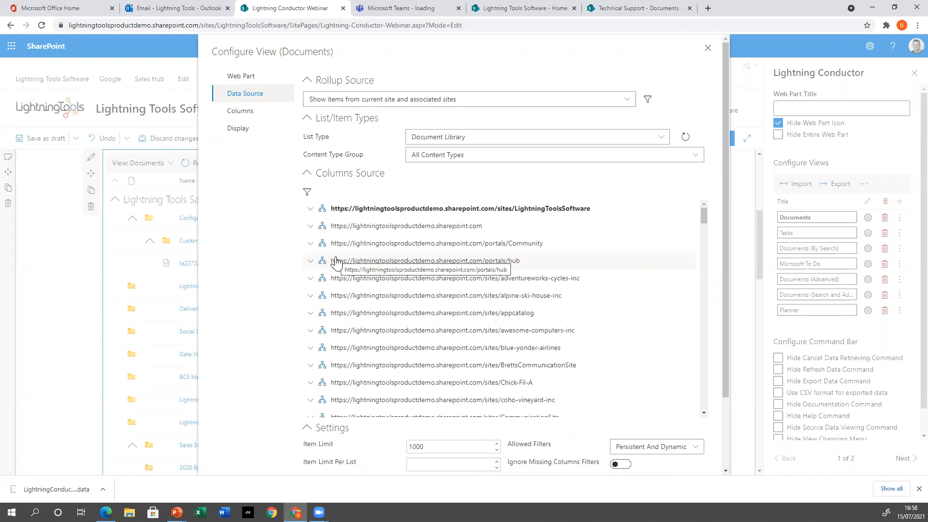
pyautogui.click(309, 208)
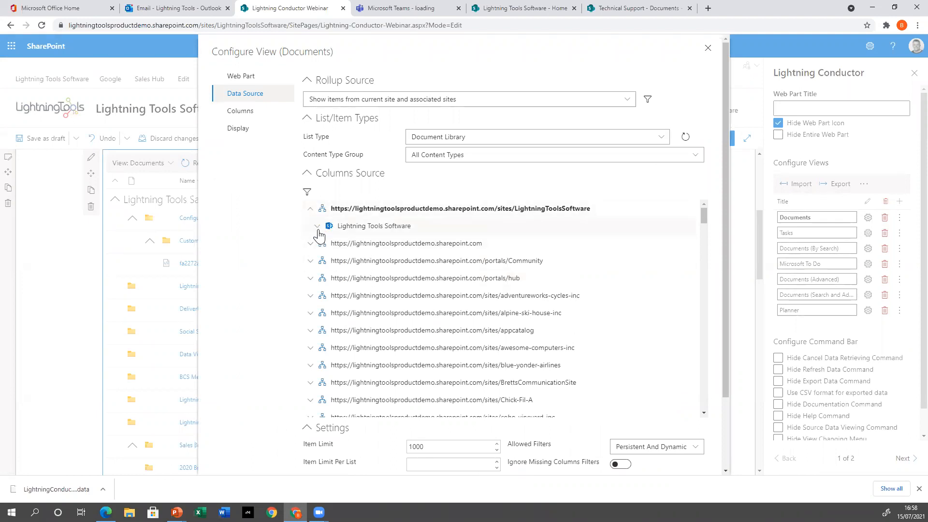
pyautogui.click(317, 227)
pyautogui.click(358, 247)
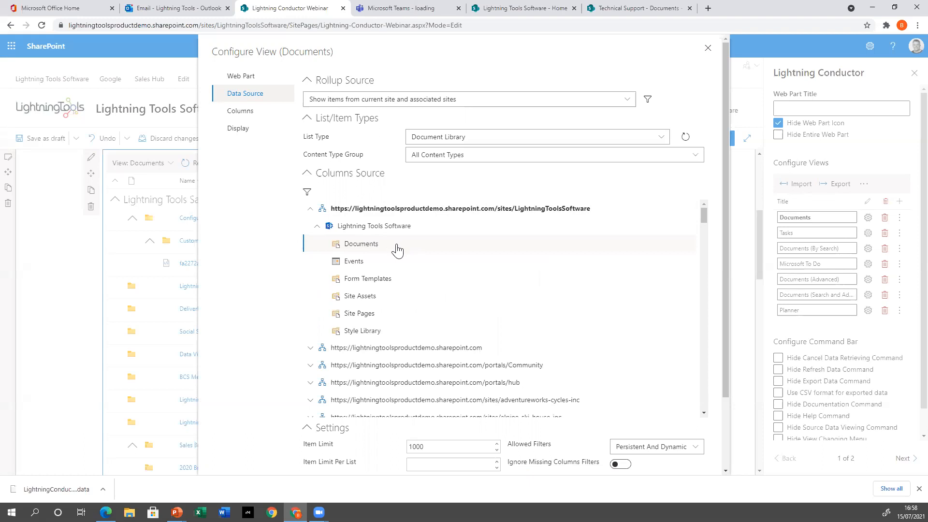
pyautogui.click(243, 118)
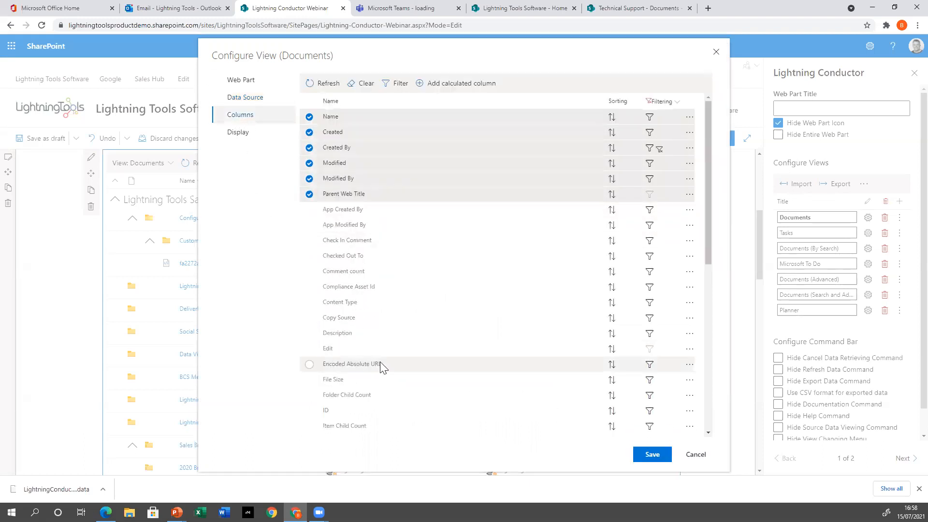
# Step: Reopen the Documents view's column configuration and inspect the filter settings for the Created column
pyautogui.click(694, 463)
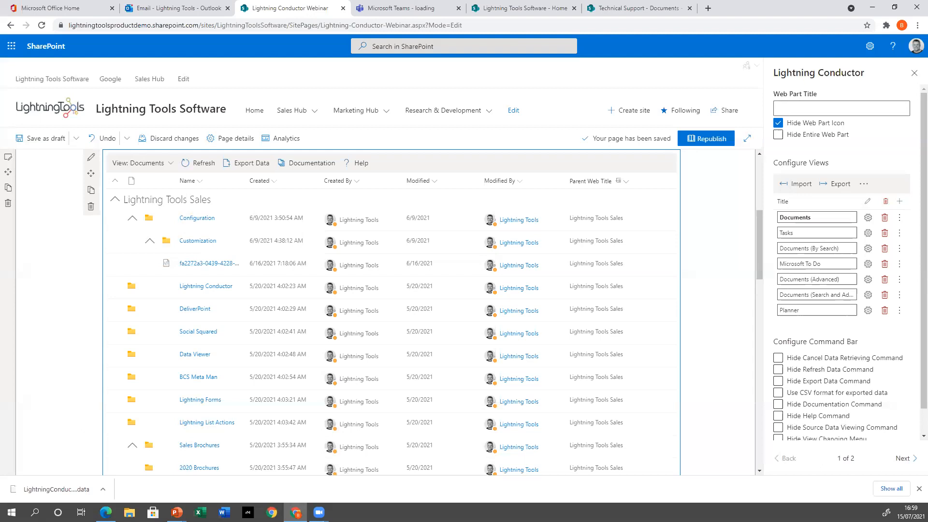
pyautogui.click(867, 219)
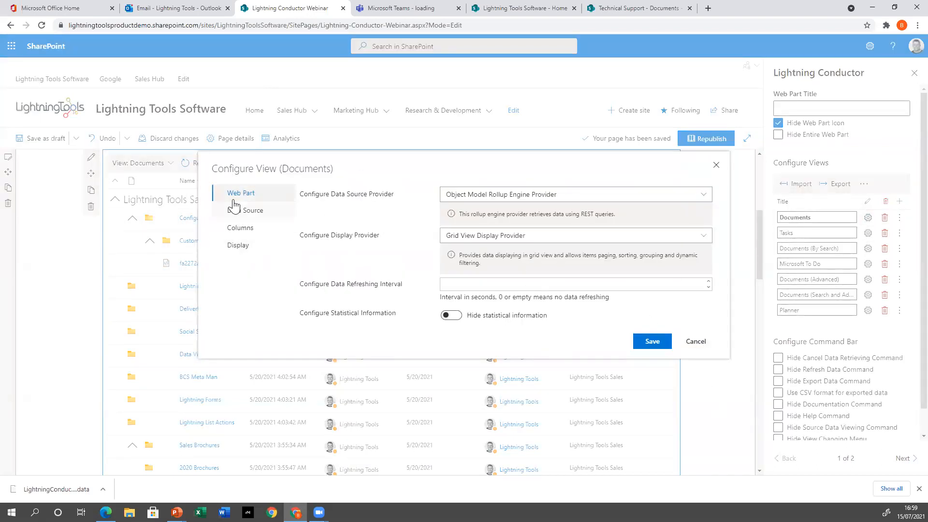
pyautogui.click(240, 234)
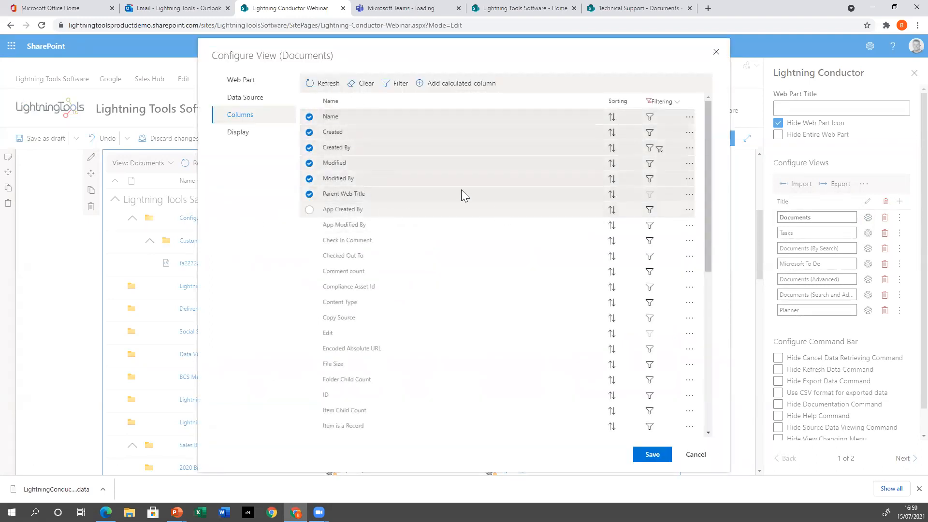
pyautogui.click(649, 133)
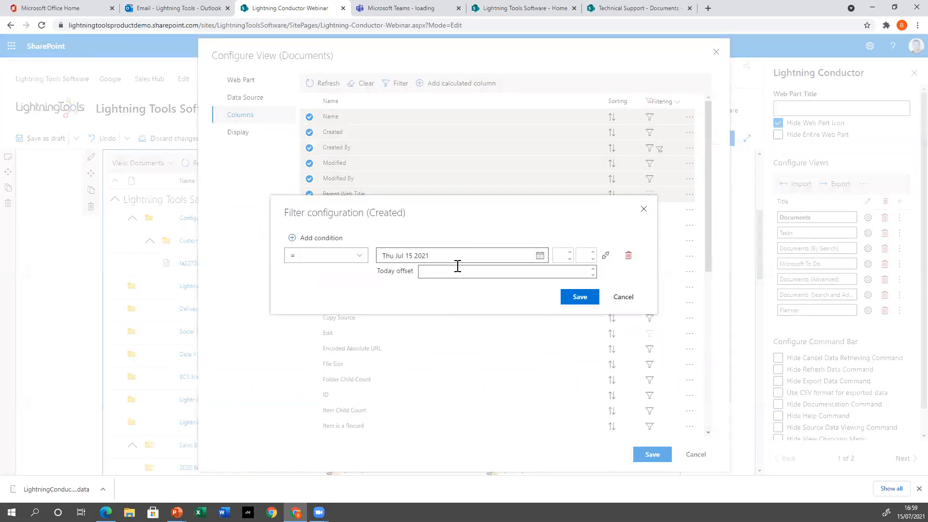
pyautogui.click(630, 298)
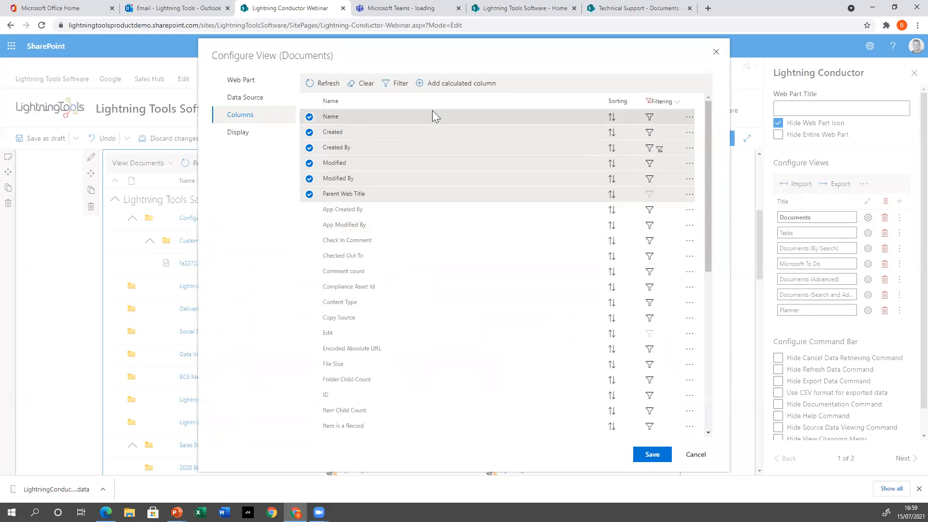
# Step: Try a Contains condition in the Name column's filter configuration and discard it
pyautogui.click(647, 118)
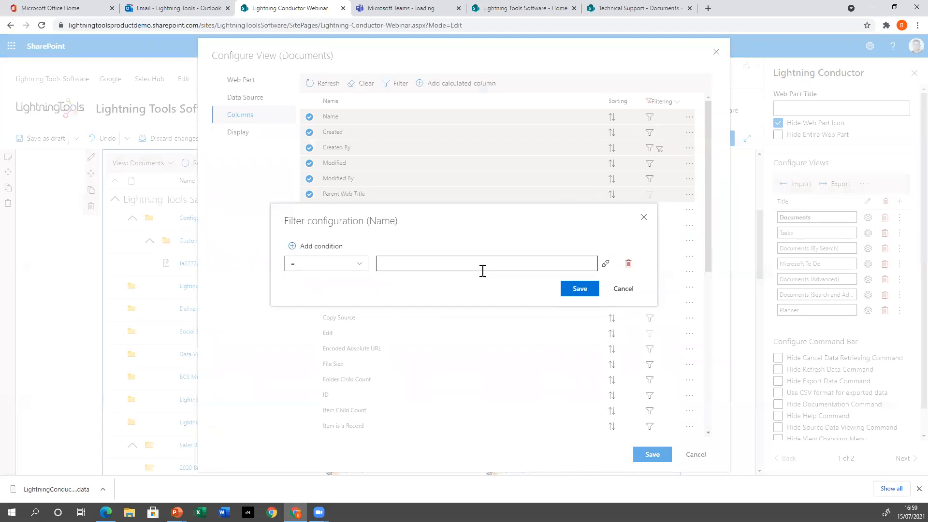
pyautogui.click(358, 271)
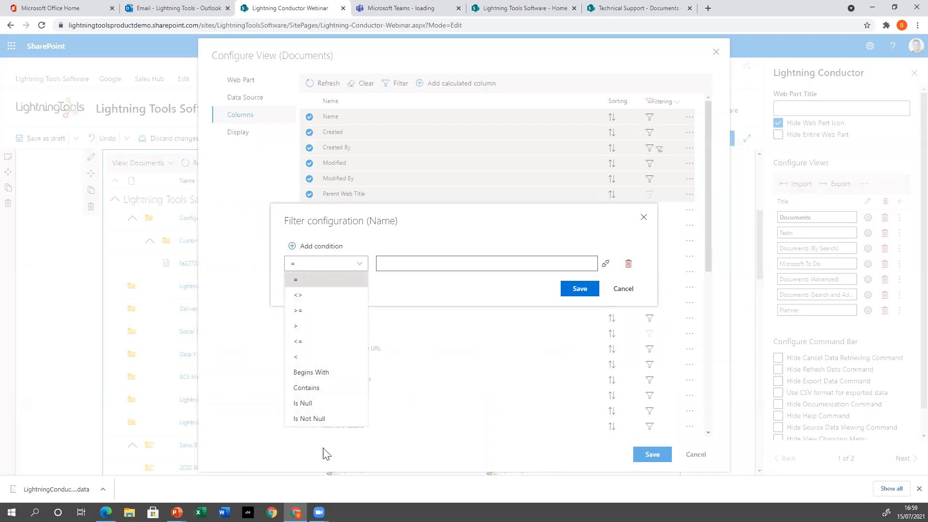
pyautogui.click(303, 387)
pyautogui.click(474, 269)
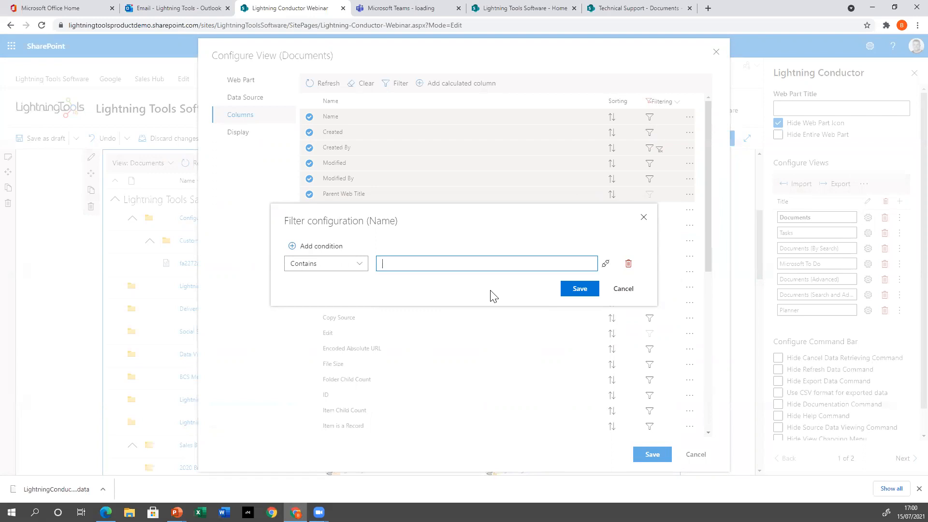
pyautogui.click(623, 292)
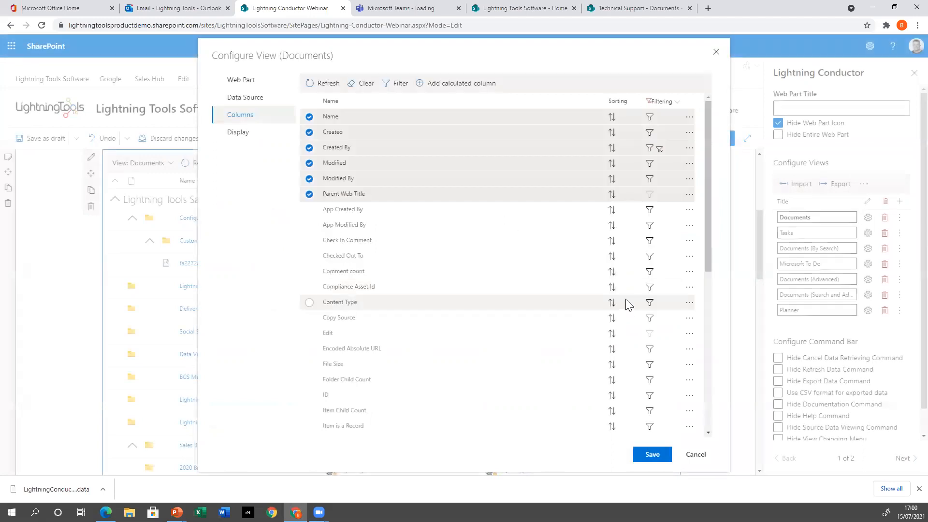
# Step: Review the options for adding a calculated column to the Documents view, including its sort/filter column setting
pyautogui.click(447, 85)
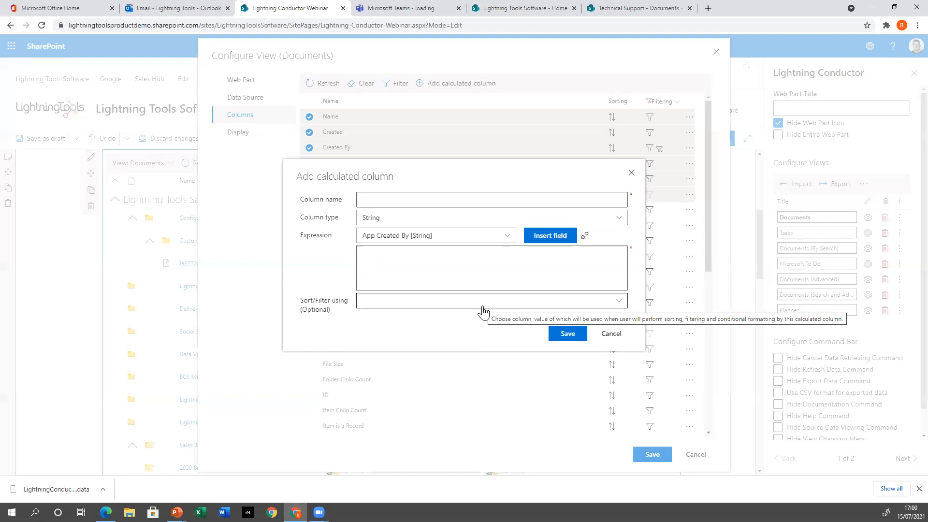
pyautogui.click(614, 333)
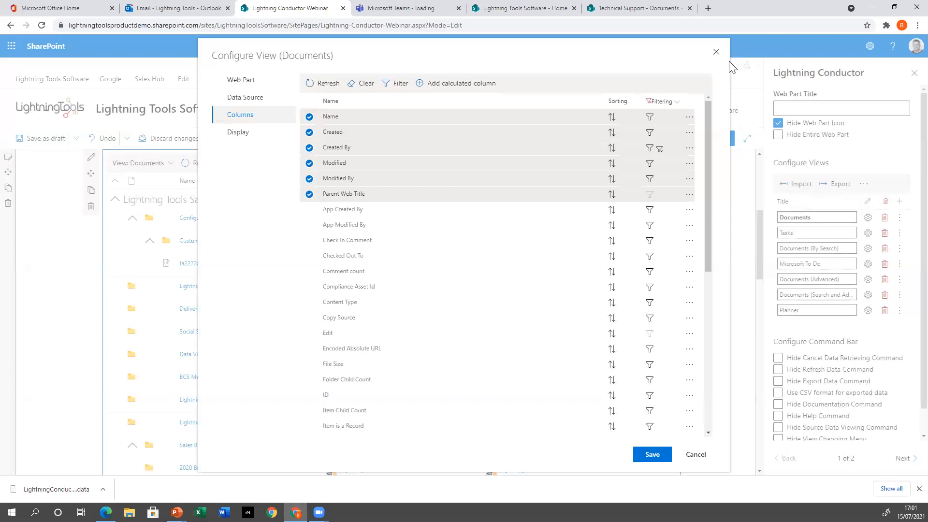
# Step: Open lightningtools.com in a new browser tab and go to its Download Center
pyautogui.click(708, 9)
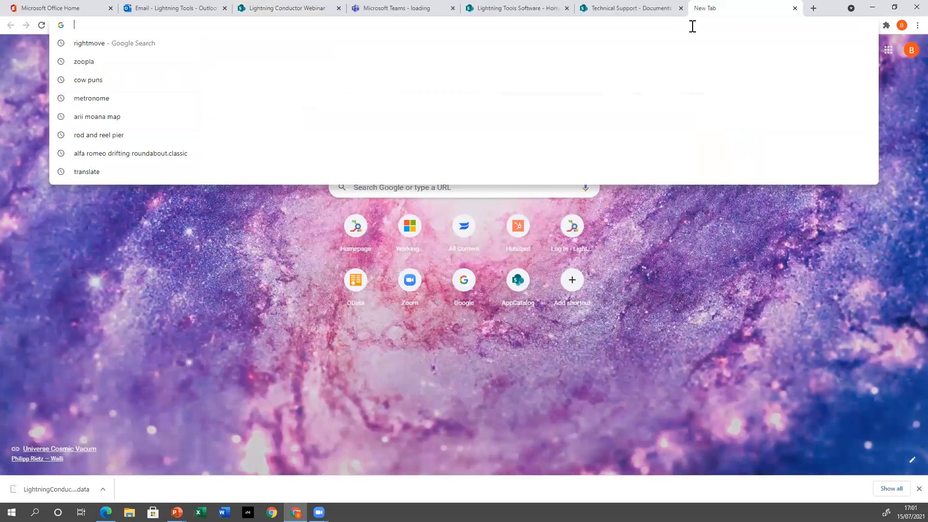
pyautogui.write('light')
pyautogui.press('Return')
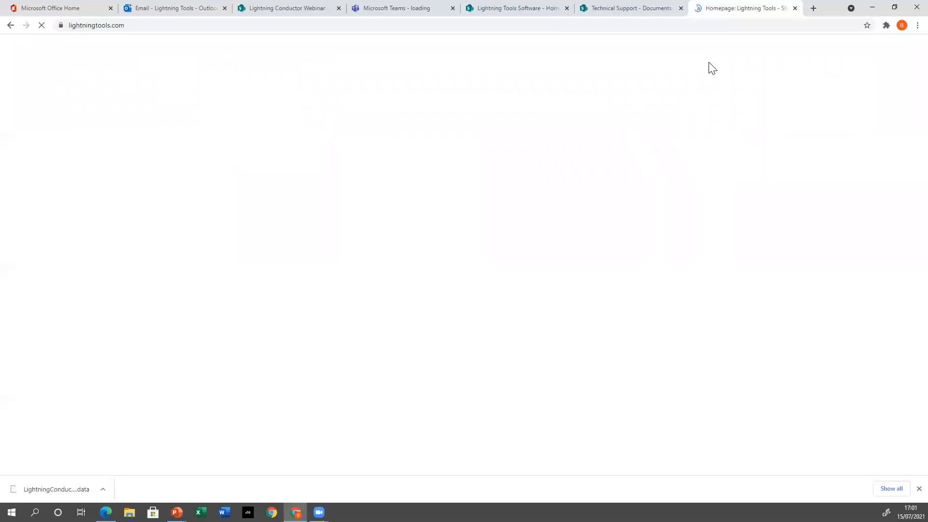
pyautogui.moveTo(708, 62)
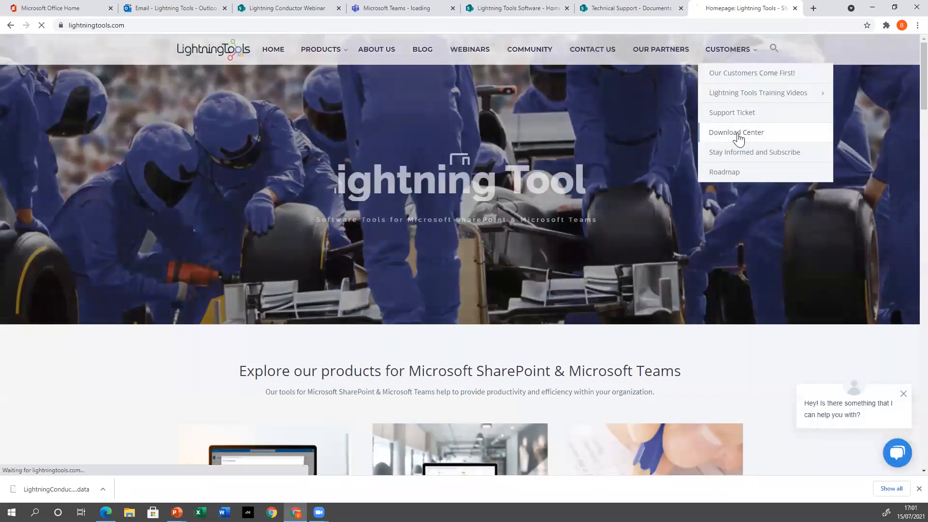
pyautogui.click(738, 139)
# Step: Open the featured Lightning Conductor Client Side Web Part SPFx download and examine its version details and release notes
pyautogui.scroll(-2, 645, 141)
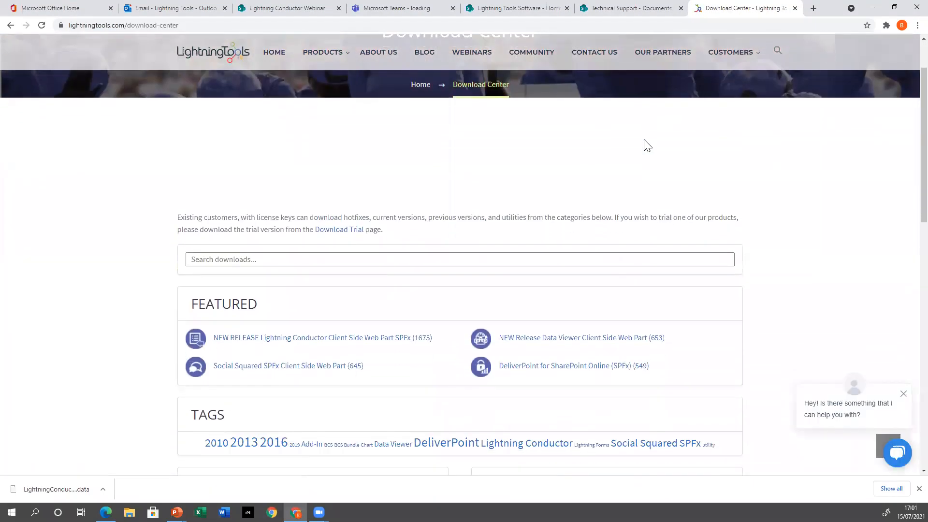
pyautogui.click(406, 317)
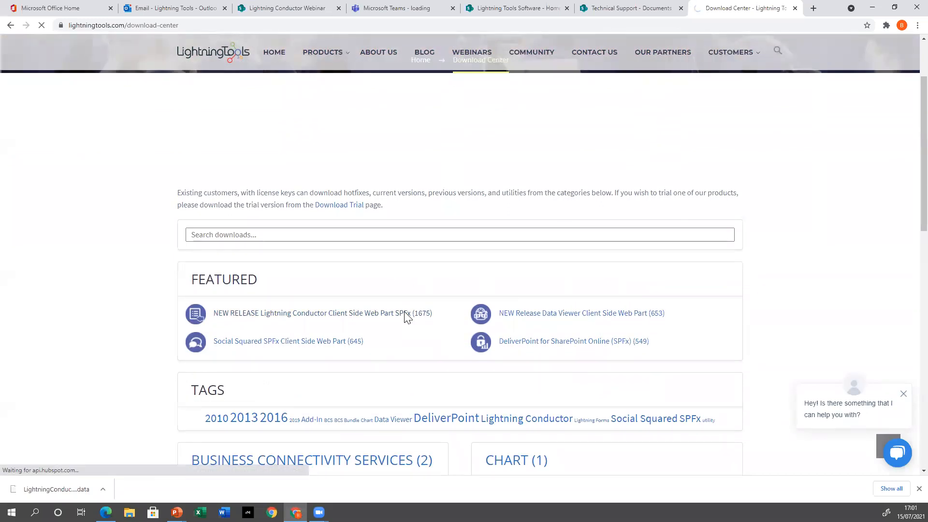
pyautogui.click(347, 317)
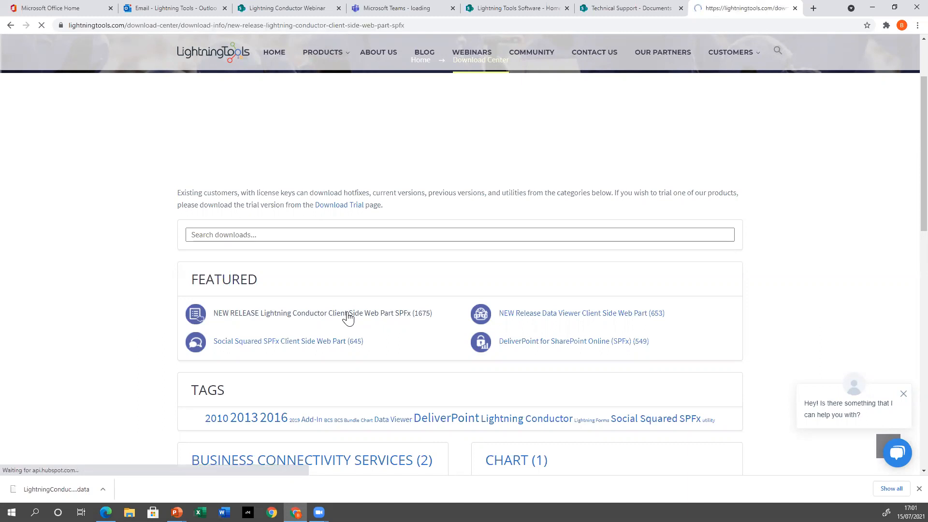
pyautogui.scroll(-2, 445, 339)
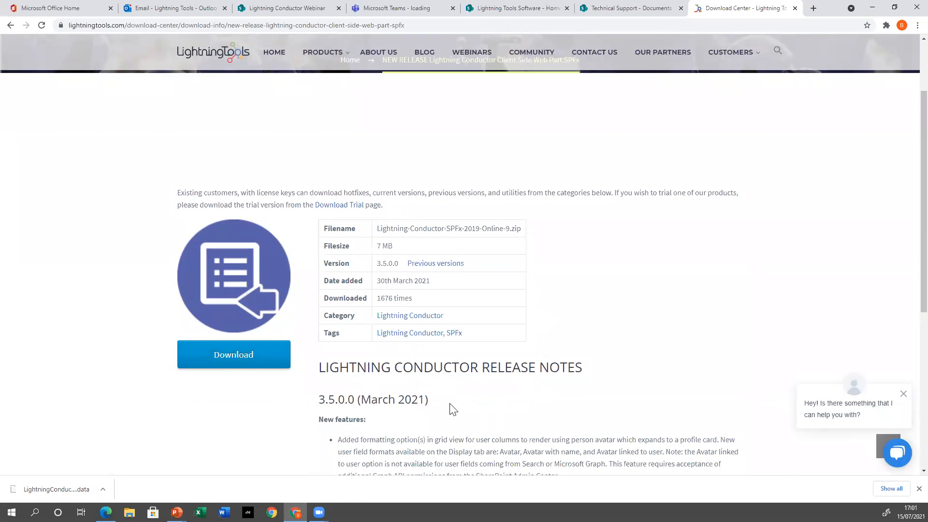
pyautogui.scroll(-5, 437, 411)
pyautogui.scroll(-2, 434, 406)
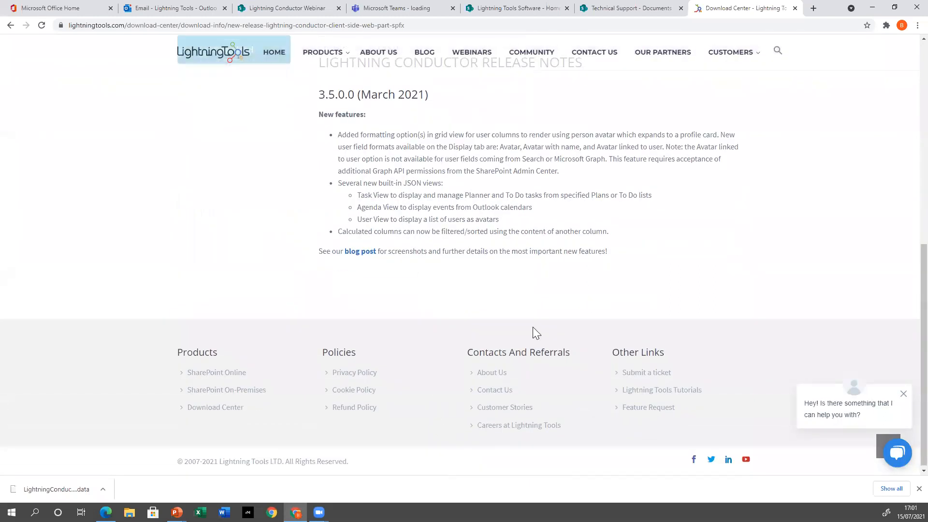
pyautogui.scroll(3, 549, 321)
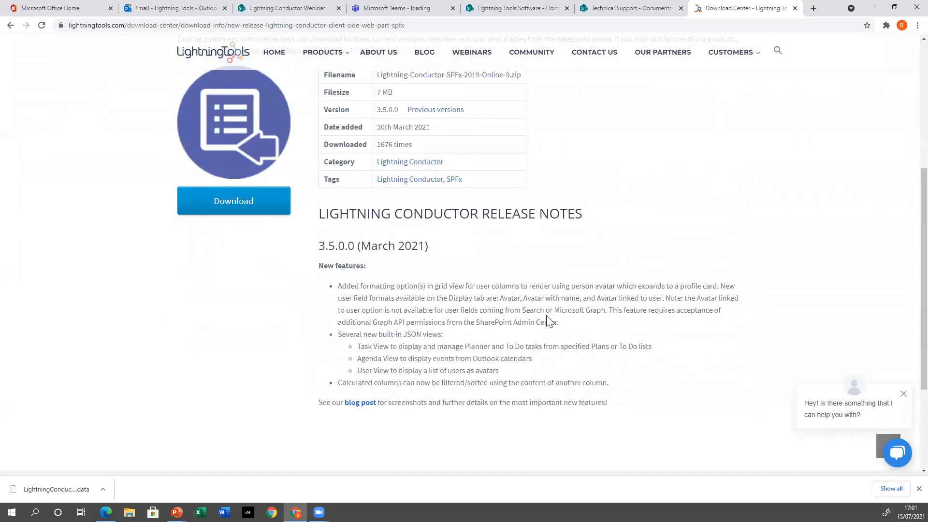
pyautogui.scroll(4, 549, 321)
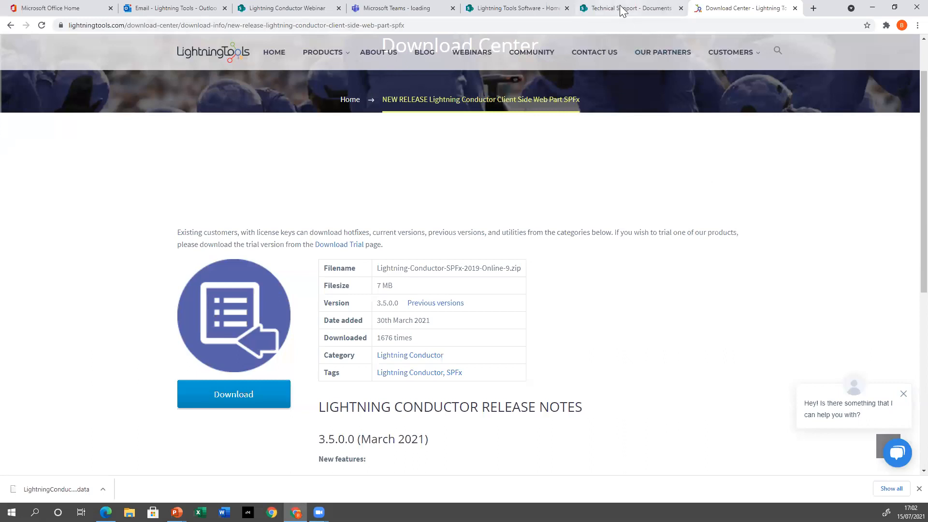
# Step: Return to the Lightning Conductor Webinar page and close the Documents view configuration without saving
pyautogui.click(530, 10)
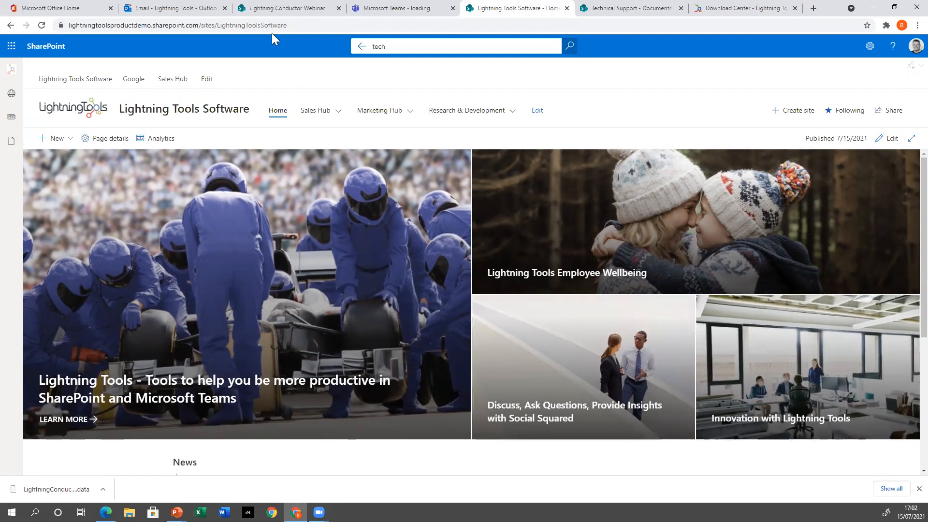
pyautogui.click(276, 13)
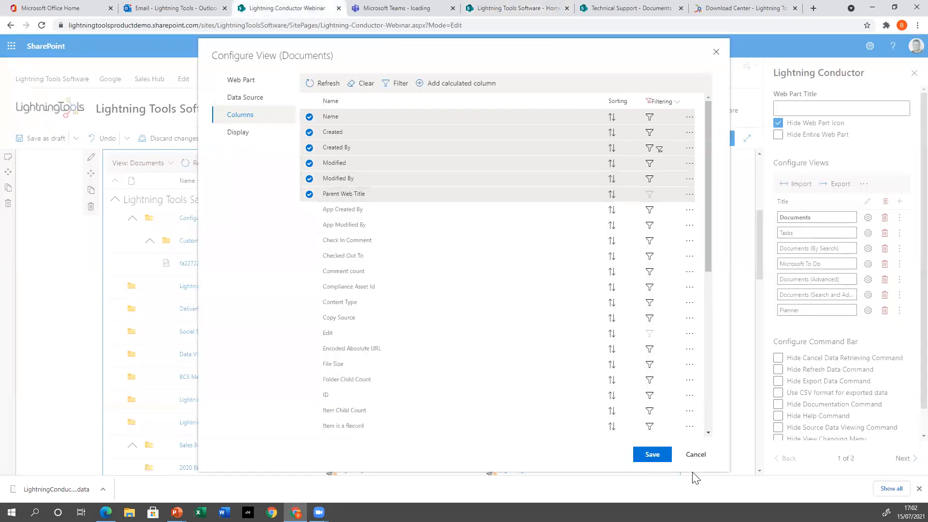
pyautogui.click(693, 456)
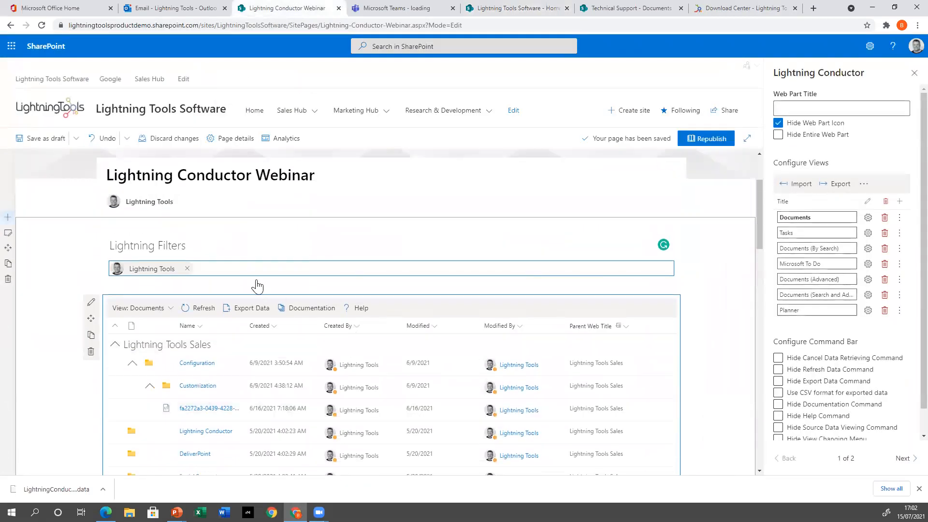
# Step: Change the Lightning Filters web part from a People Filter to a Text Filter
pyautogui.click(252, 249)
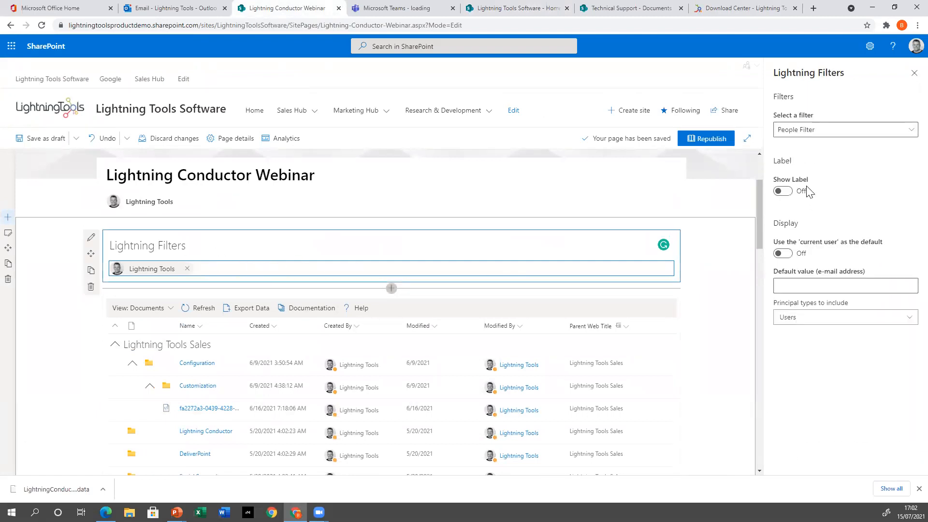
pyautogui.click(820, 131)
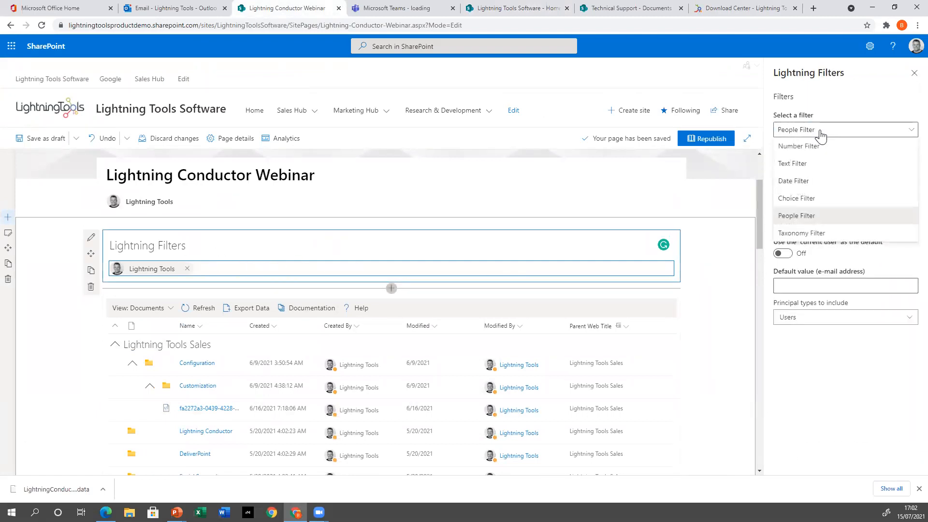
pyautogui.click(814, 165)
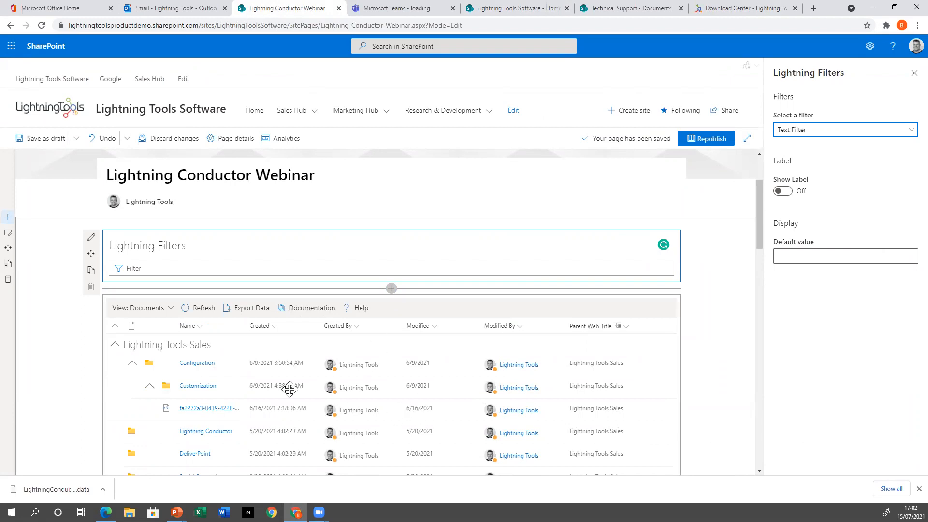
# Step: Replace the Lightning Filters web part title with "Please search for a customer name....."
pyautogui.tripleClick(158, 246)
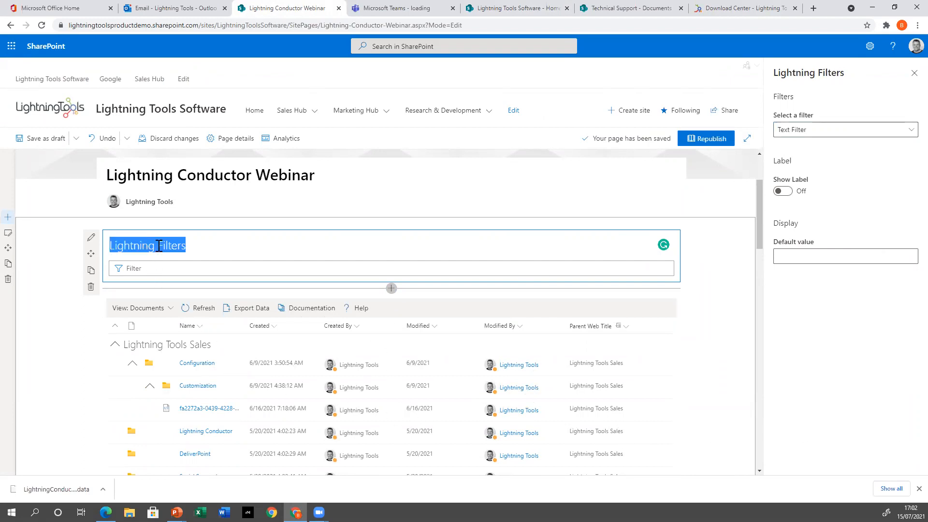
pyautogui.write('Please ')
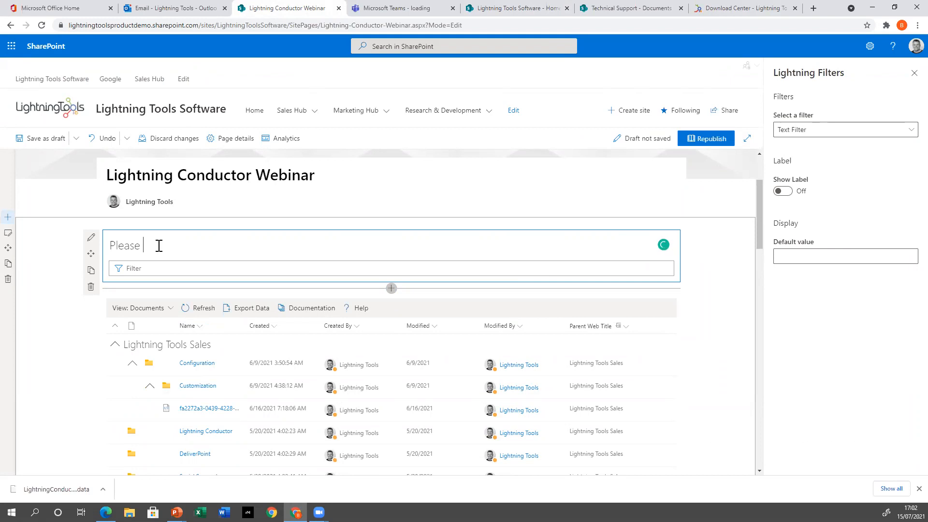
pyautogui.write('search for a customer name.....')
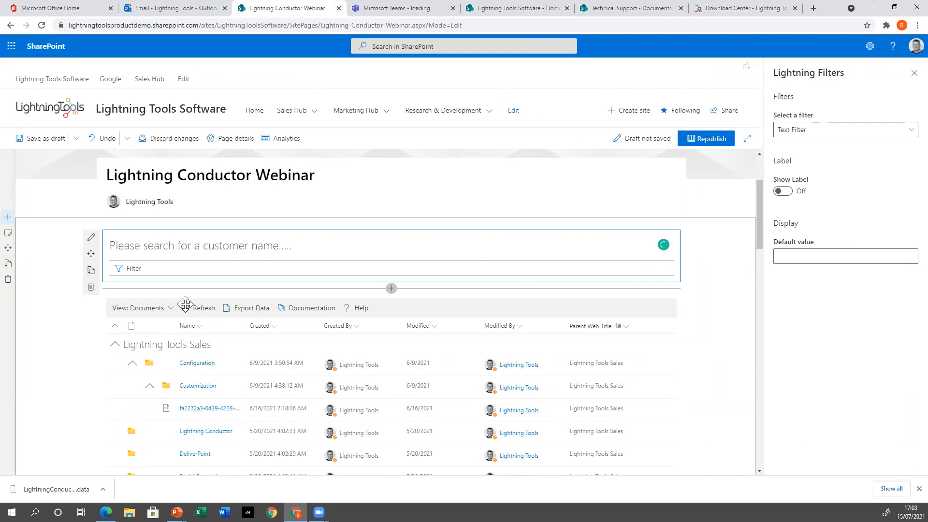
pyautogui.click(269, 266)
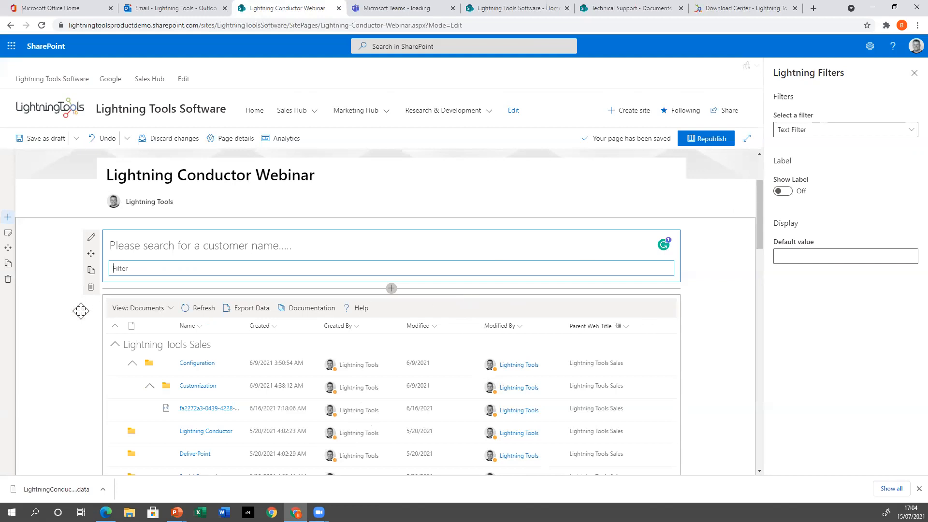
# Step: Open the Lightning Conductor web part's properties and examine the Configure Command Bar options
pyautogui.click(148, 310)
pyautogui.click(91, 157)
pyautogui.scroll(-1, 839, 394)
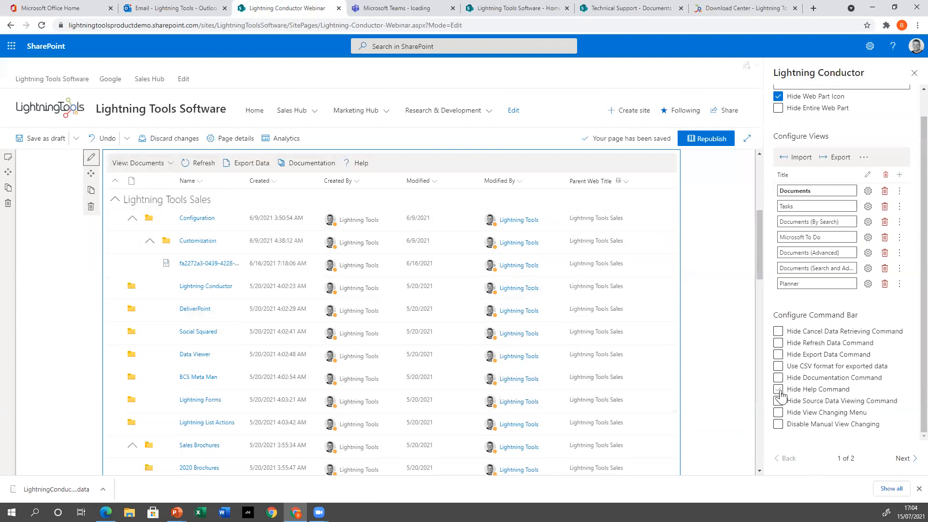
pyautogui.scroll(2, 564, 374)
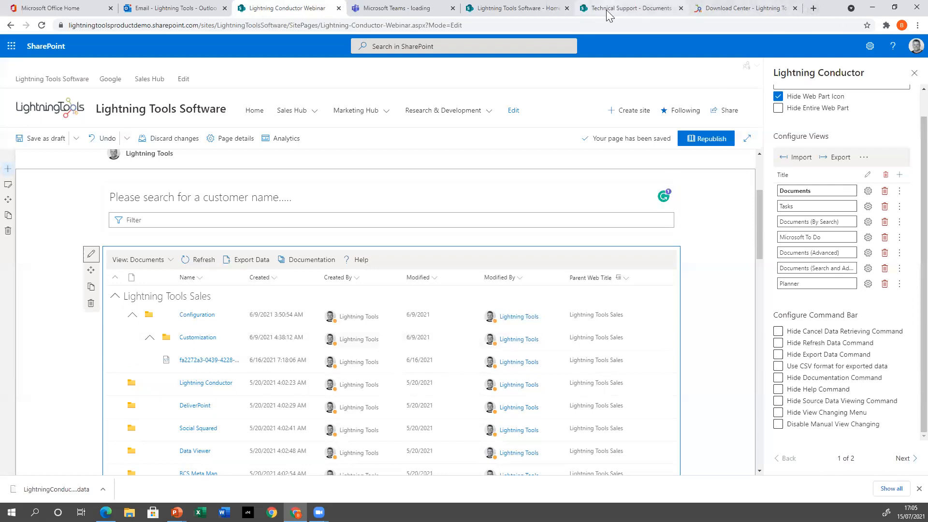
# Step: Open lightningtools.com/customer-to-cloud in a new browser tab
pyautogui.click(814, 9)
pyautogui.write('lightnin')
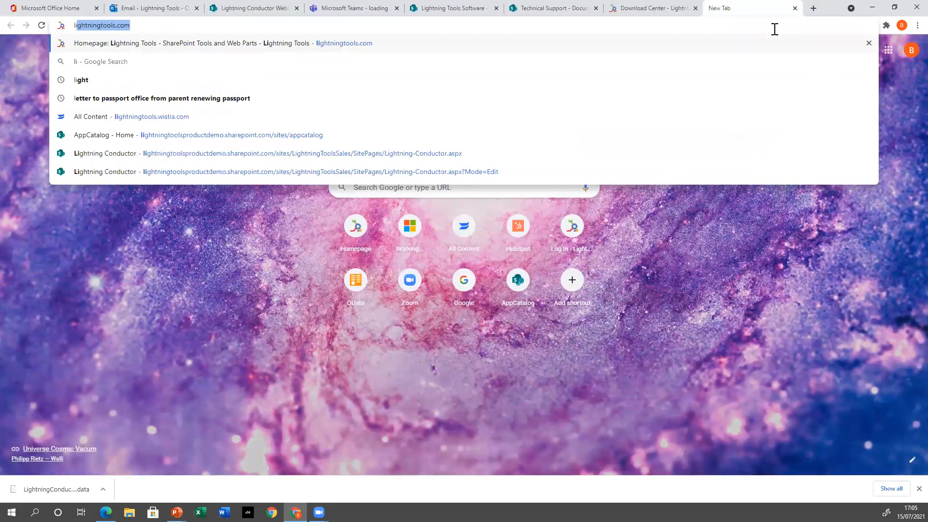
pyautogui.write('g')
pyautogui.press('End')
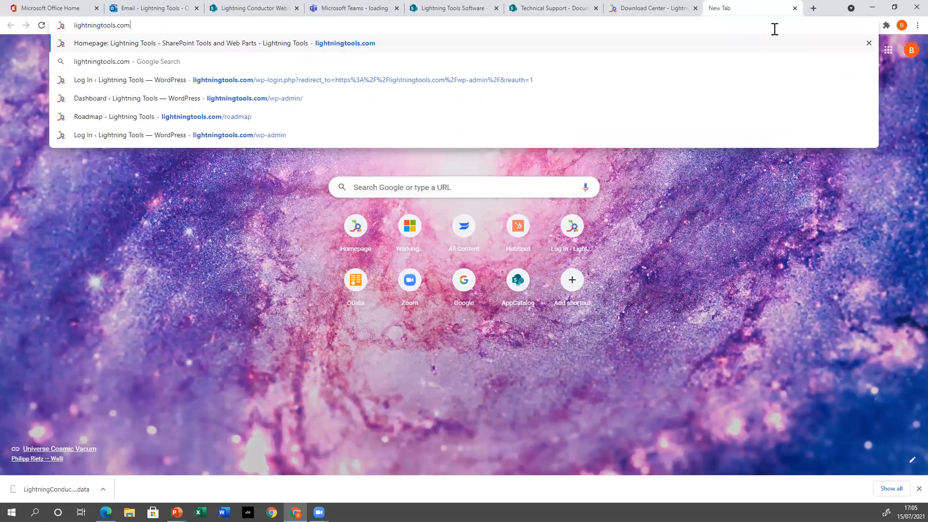
pyautogui.write('/custom')
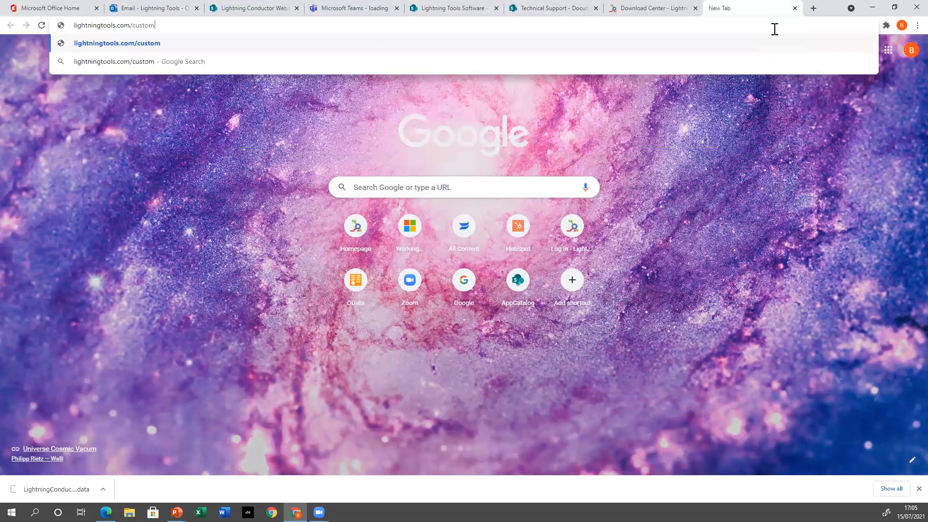
pyautogui.write('er-to-cloud')
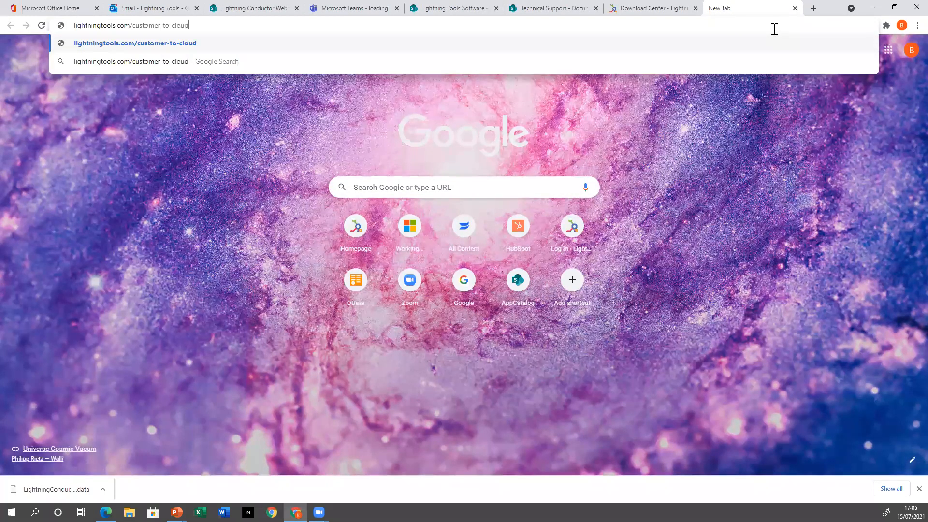
pyautogui.press('Return')
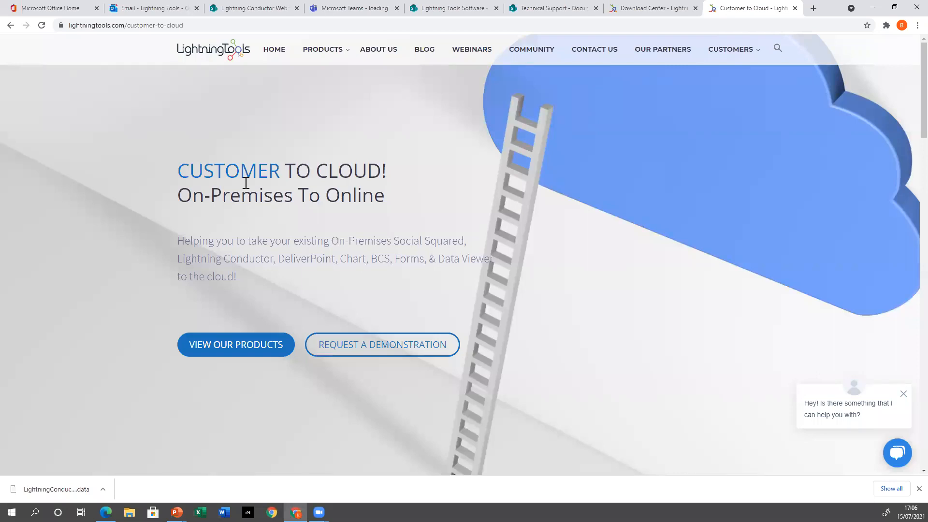
# Step: Examine the Customer to Cloud page, including its migration services, contact form and reasons for choosing the program
pyautogui.scroll(-3, 482, 220)
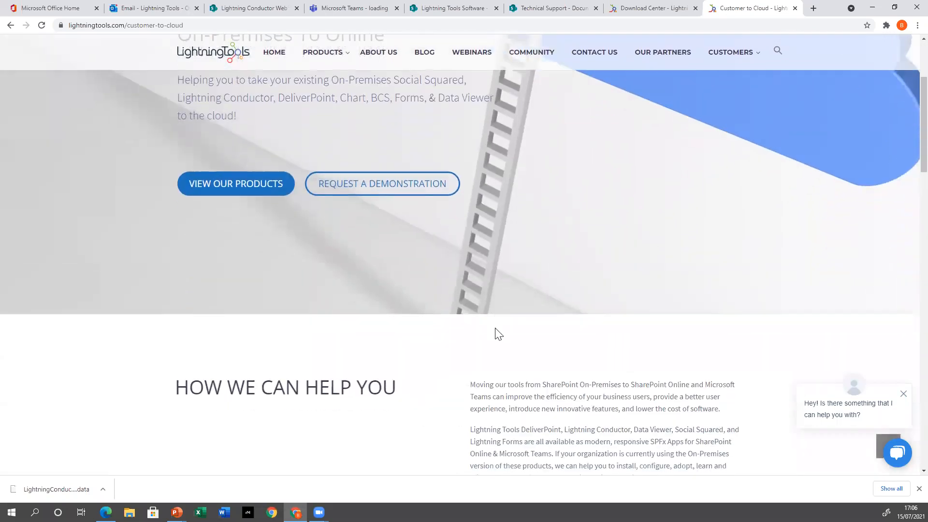
pyautogui.scroll(-3, 498, 333)
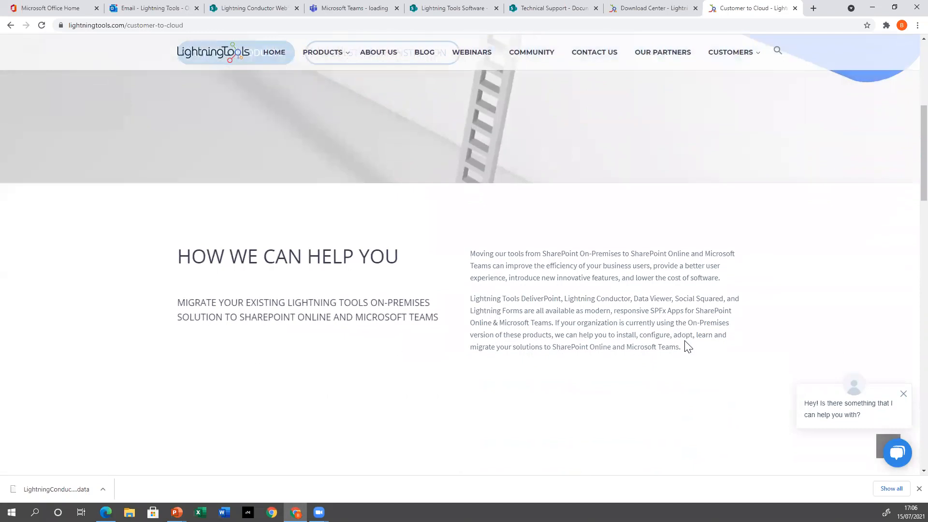
pyautogui.scroll(-4, 687, 346)
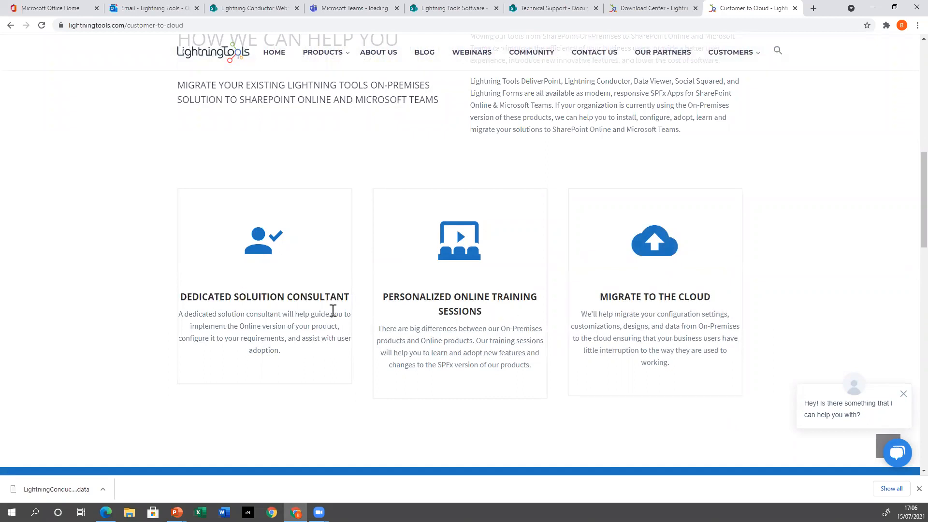
pyautogui.scroll(-1, 359, 317)
pyautogui.scroll(-4, 356, 312)
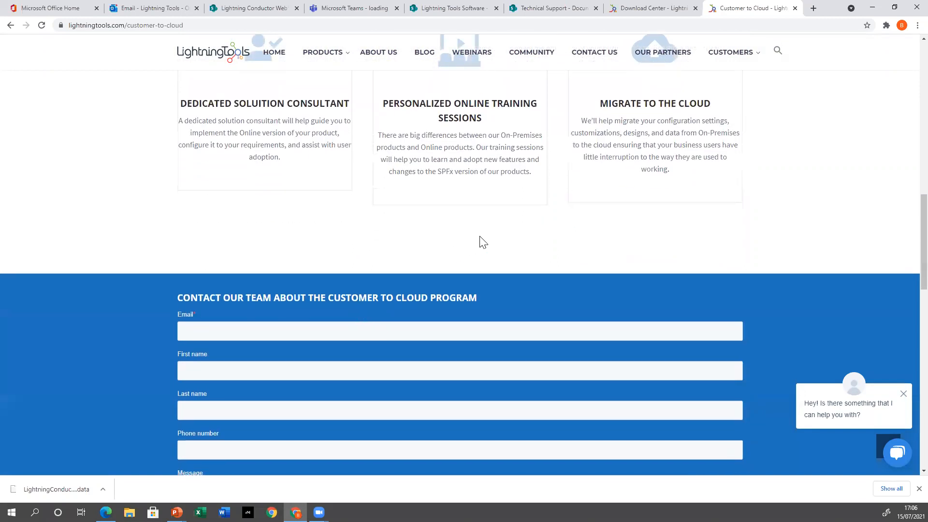
pyautogui.scroll(-3, 471, 222)
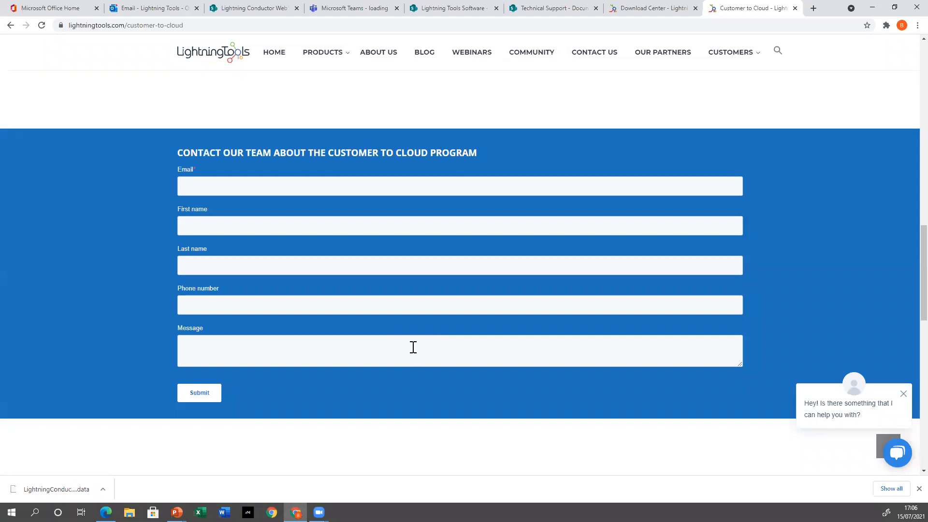
pyautogui.scroll(-5, 411, 350)
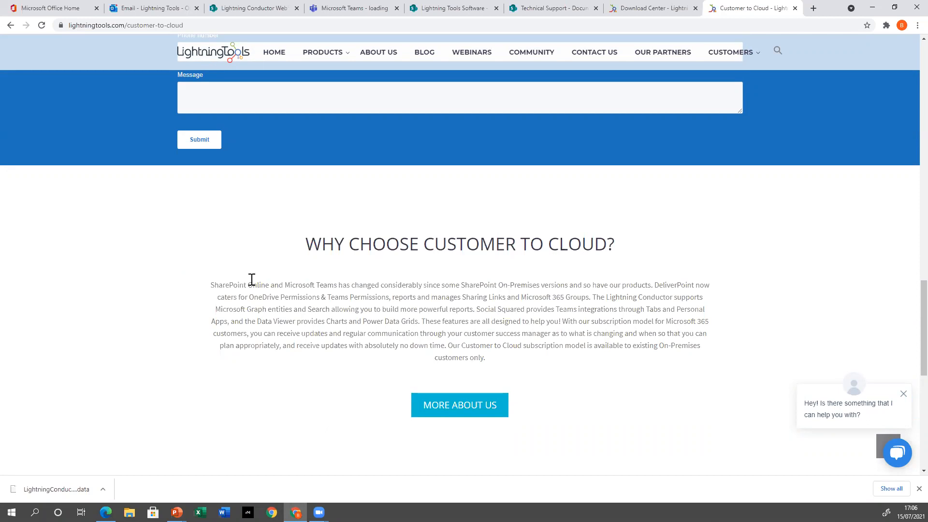
pyautogui.scroll(20, 726, 384)
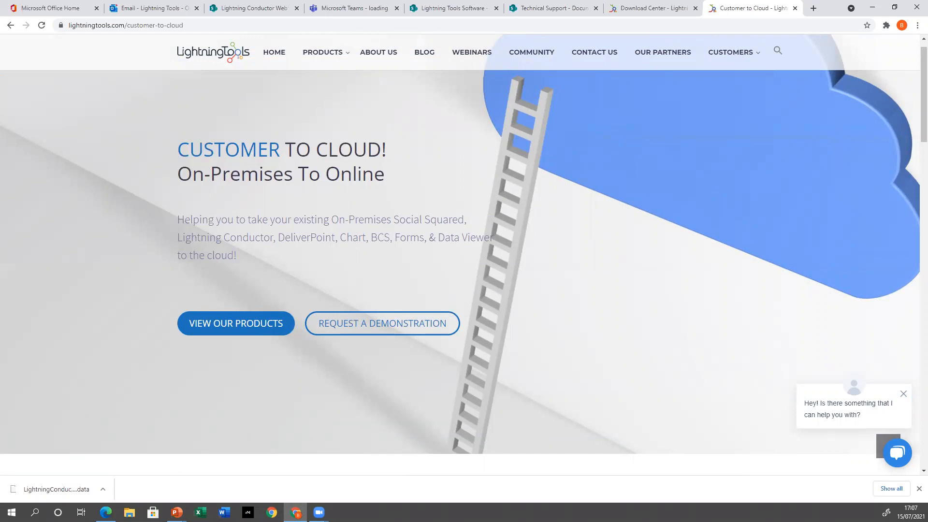
# Step: Open the Lightning Tools Webinars page and review the upcoming and recorded webinars
pyautogui.click(472, 56)
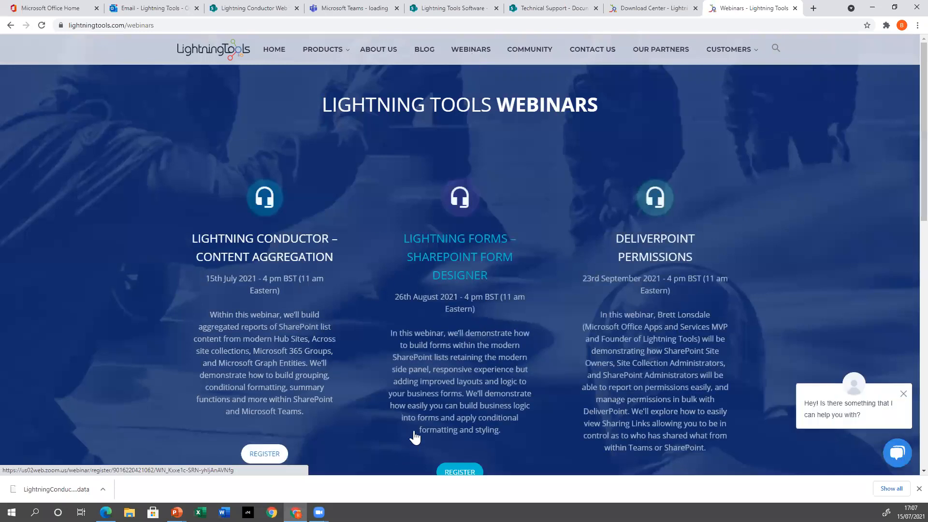
pyautogui.scroll(-7, 392, 366)
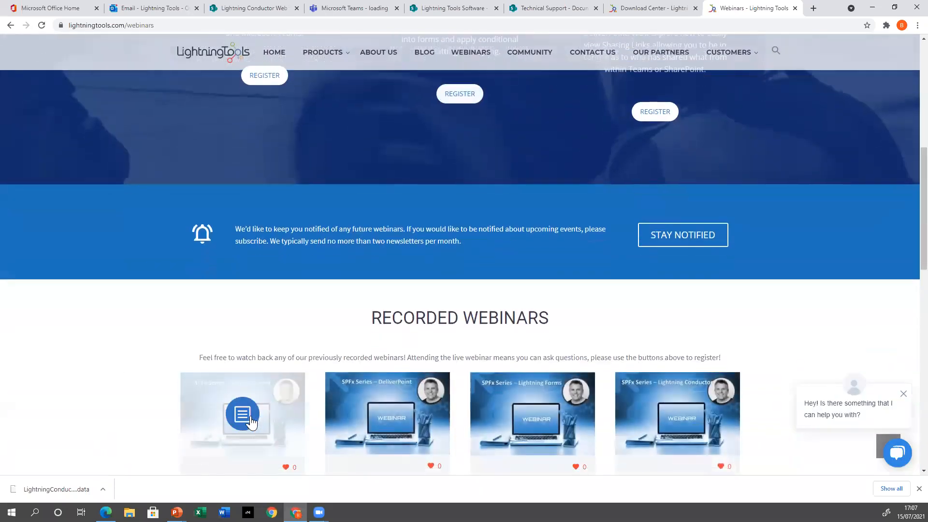
pyautogui.scroll(-5, 259, 284)
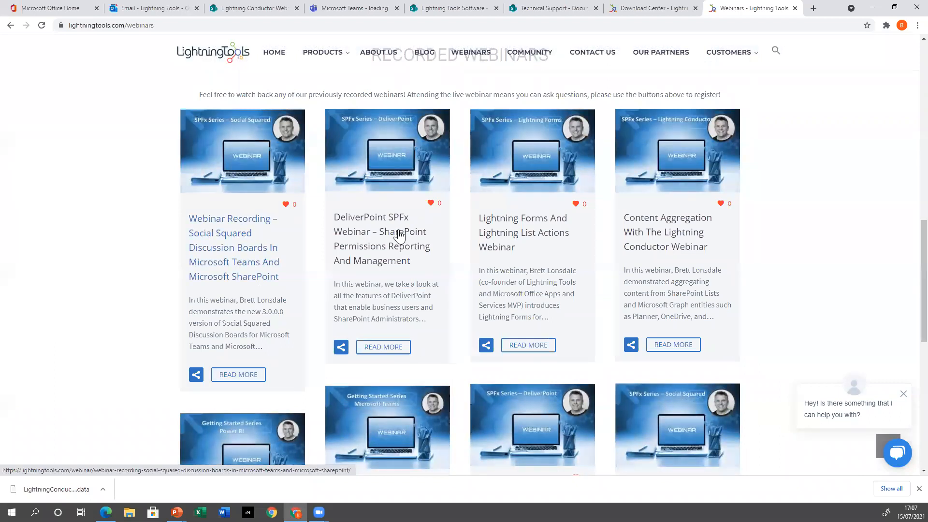
pyautogui.scroll(10, 657, 261)
pyautogui.scroll(1, 599, 346)
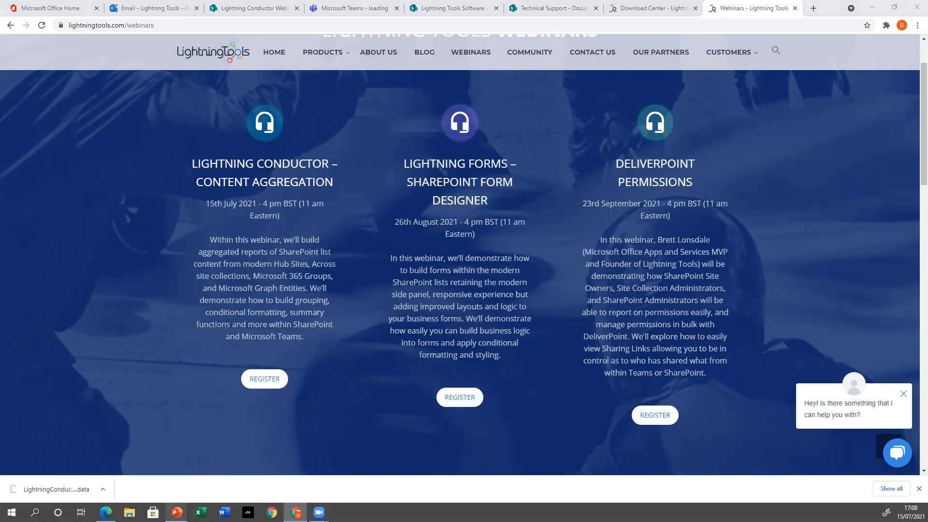
# Step: Switch to the running PowerPoint slide show with the closing Questions & Thank You slide
pyautogui.moveTo(177, 513)
pyautogui.click(177, 473)
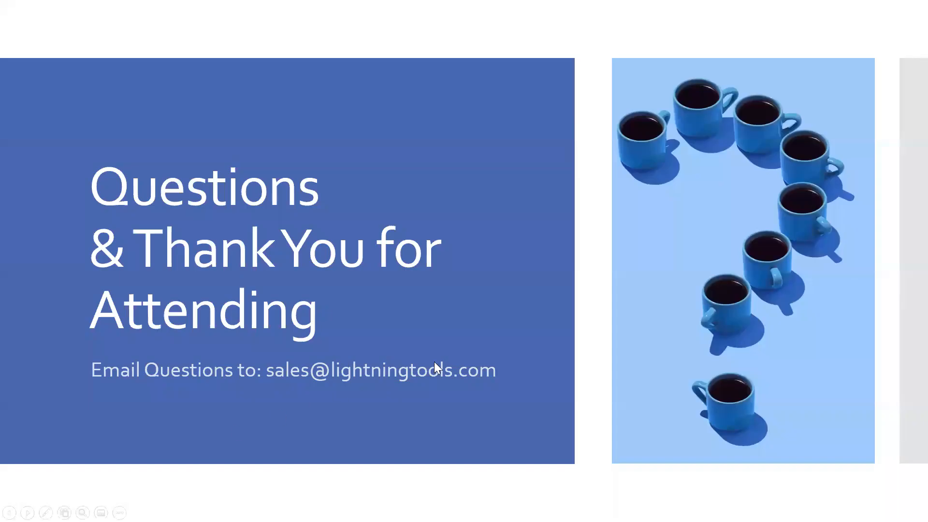